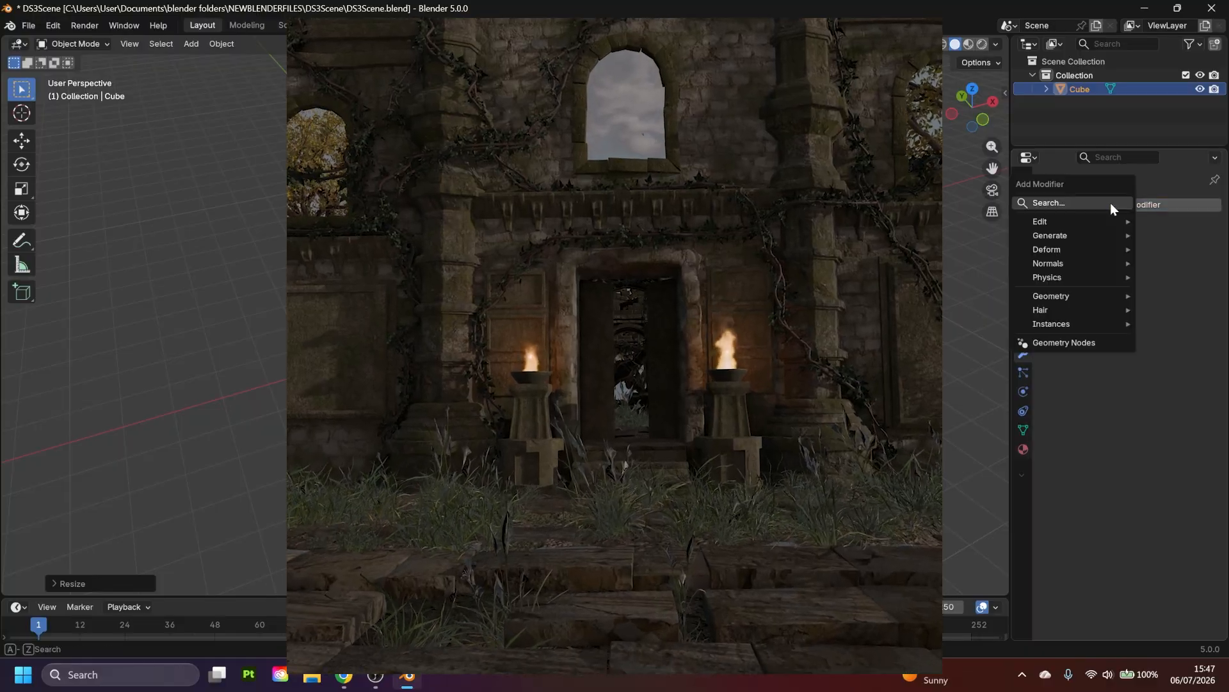
- Add an Array modifier to the flattened cube and set its relative offset to X 0 and Y 1
{"action": "type", "text": "ar"}
{"action": "key", "text": "Return"}
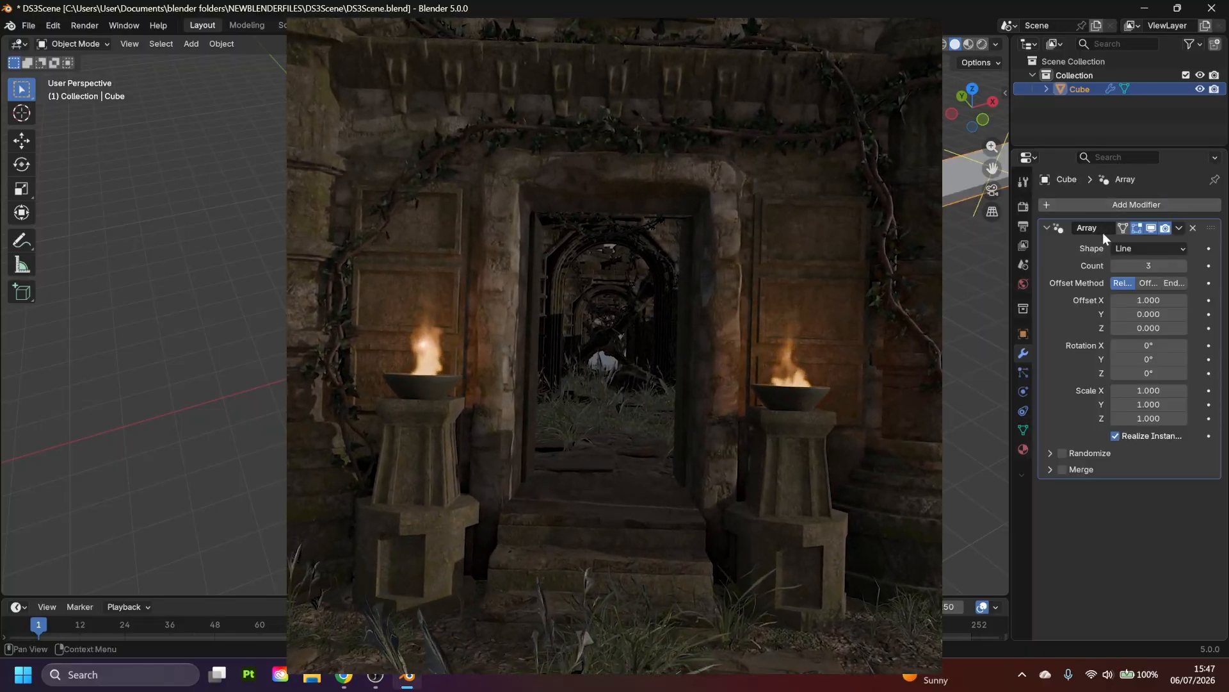
{"action": "left_click", "coordinate": [1147, 299]}
{"action": "type", "text": "0"}
{"action": "key", "text": "Return"}
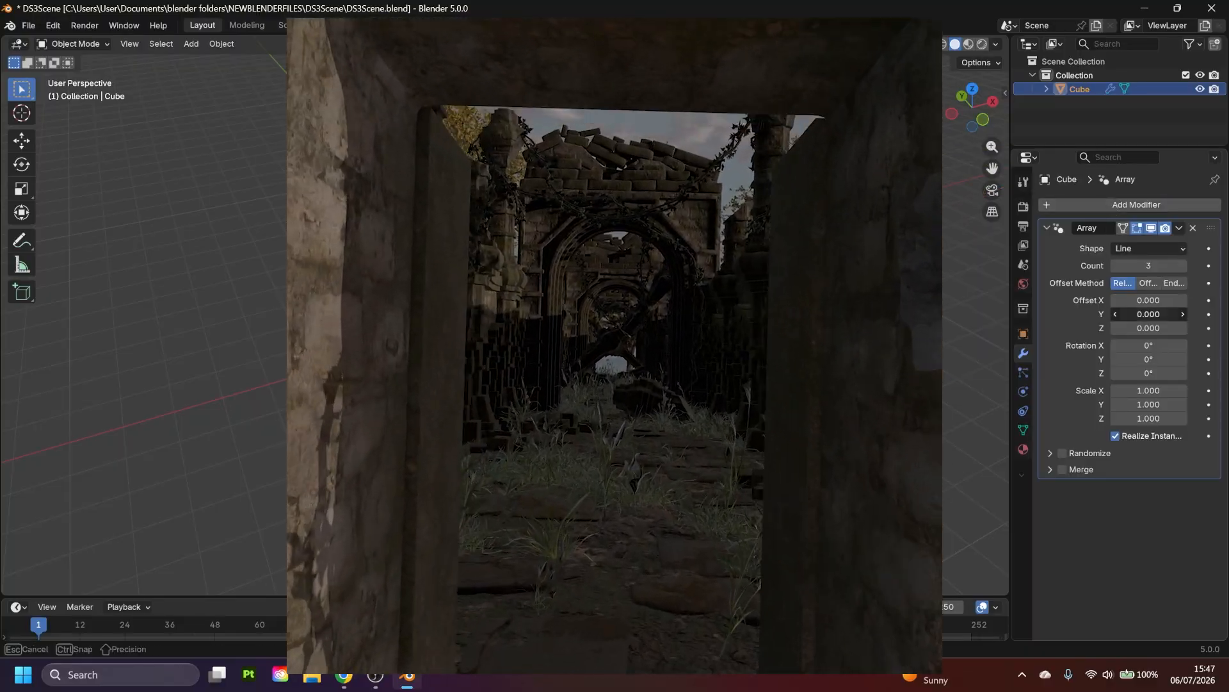
{"action": "left_click", "coordinate": [1160, 314]}
{"action": "type", "text": "1"}
{"action": "key", "text": "Return"}
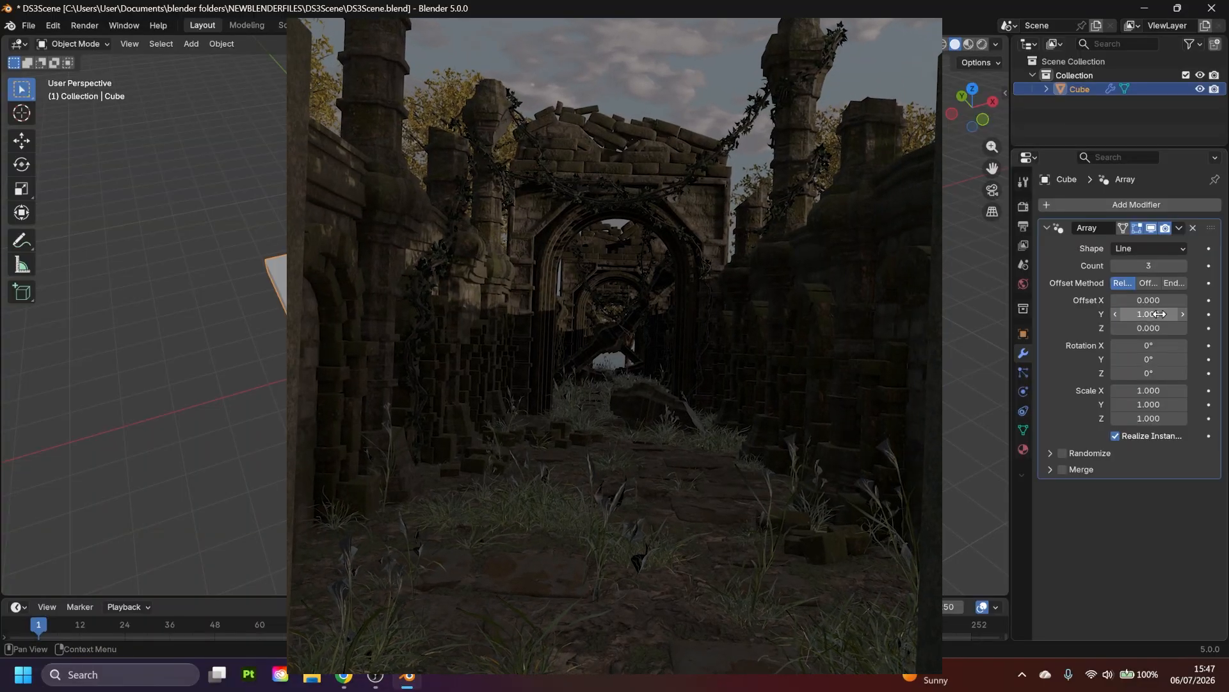
- Add a plane at the end of the arrayed stairs and snap its edges to the corners of the end step
{"action": "middle_click_drag", "start_coordinate": [615, 358], "coordinate": [680, 321]}
{"action": "middle_click_drag", "start_coordinate": [680, 321], "coordinate": [840, 377], "text": "shift"}
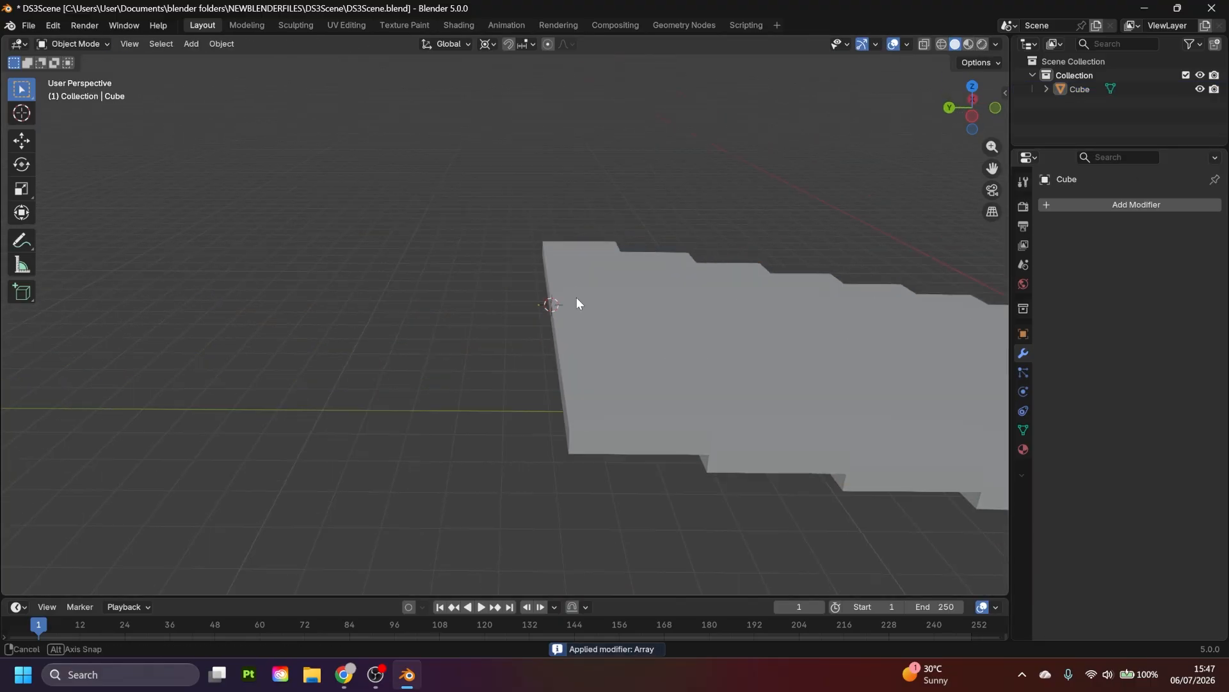
{"action": "key", "text": "shift+a"}
{"action": "left_click", "coordinate": [674, 290]}
{"action": "key", "text": "Tab"}
{"action": "left_click", "coordinate": [532, 43]}
{"action": "left_click", "coordinate": [525, 180]}
{"action": "key", "text": "g"}
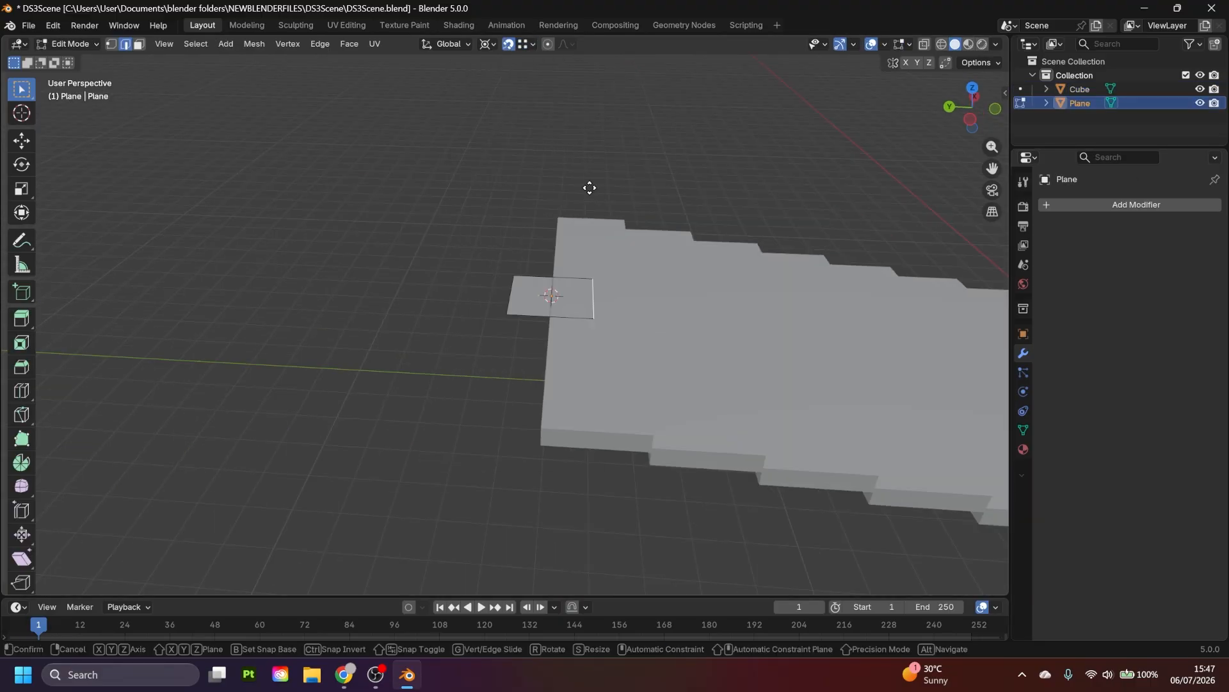
{"action": "left_click", "coordinate": [558, 217]}
{"action": "middle_click_drag", "start_coordinate": [559, 217], "coordinate": [615, 291]}
{"action": "key", "text": "g"}
{"action": "left_click", "coordinate": [651, 352]}
- Extend the landing plane's outer edge by about 3.5 m along Y
{"action": "key", "text": "g"}
{"action": "key", "text": "x"}
{"action": "key", "text": "y"}
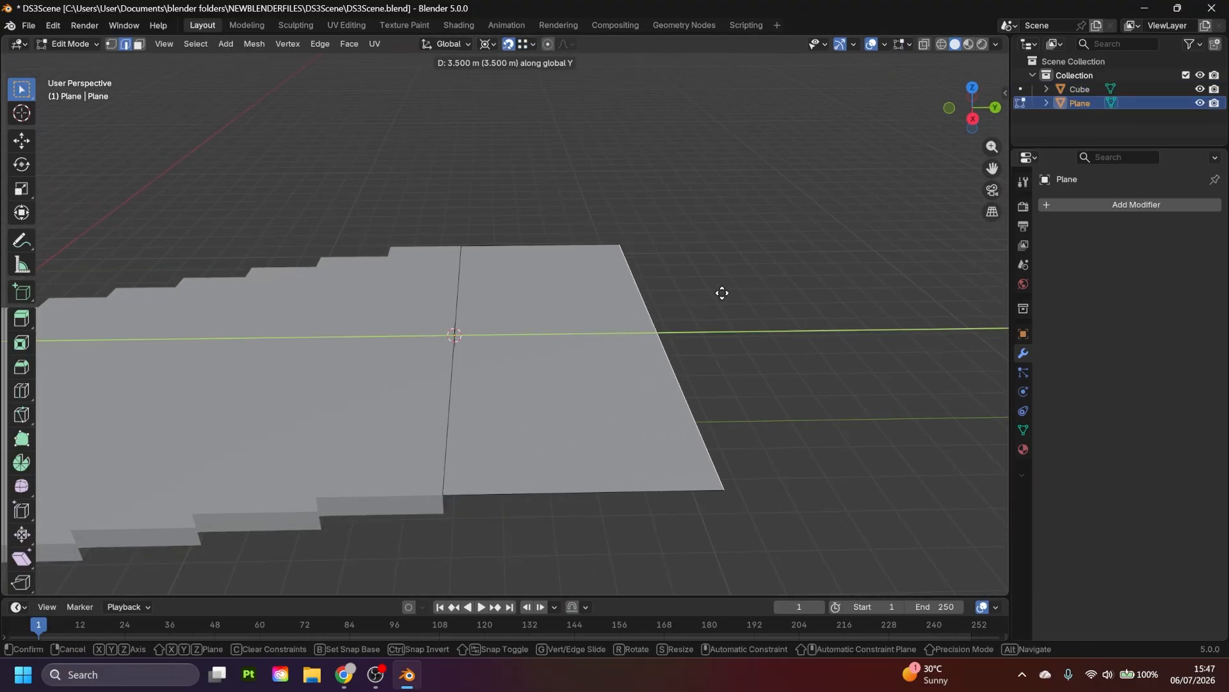
{"action": "left_click", "coordinate": [744, 290]}
- Move the 3D cursor to the landing's outer edge, add a plane there, and reposition its edge along Y
{"action": "middle_click_drag", "start_coordinate": [744, 290], "coordinate": [630, 291], "text": "shift"}
{"action": "key", "text": "shift+s"}
{"action": "left_click", "coordinate": [624, 255]}
{"action": "key", "text": "Tab"}
{"action": "key", "text": "shift+a"}
{"action": "left_click", "coordinate": [689, 254]}
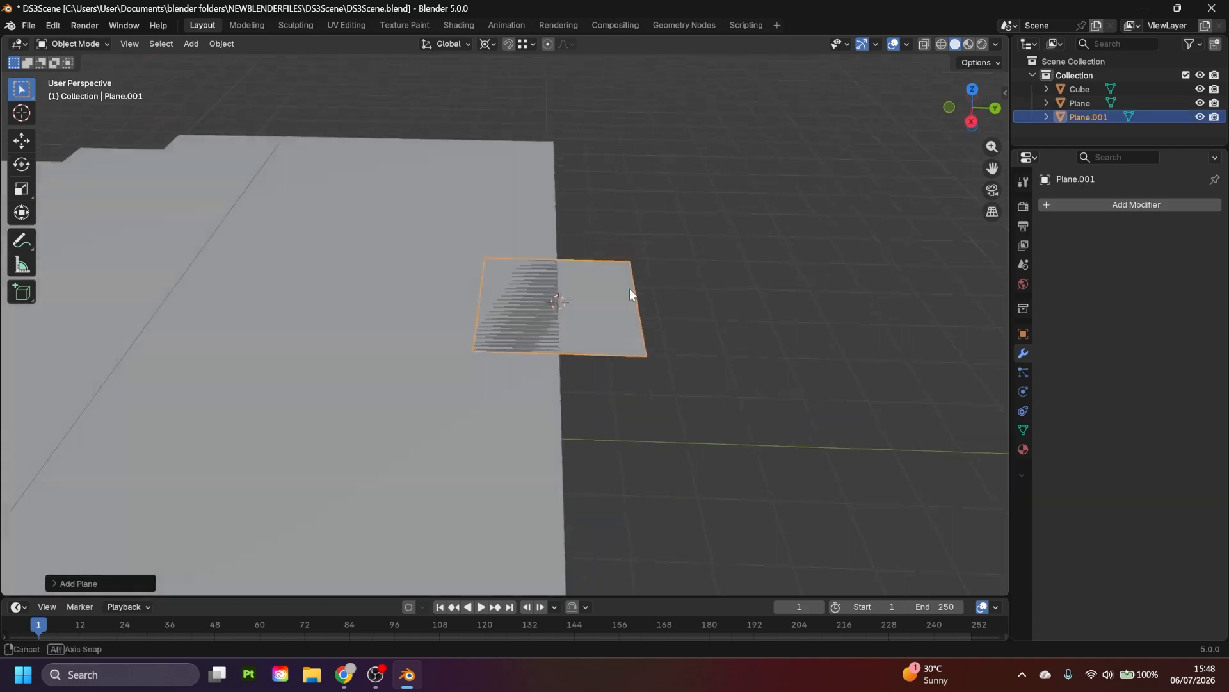
{"action": "left_click", "coordinate": [565, 146]}
{"action": "key", "text": "g"}
{"action": "key", "text": "y"}
{"action": "left_click", "coordinate": [711, 244]}
- Extrude the new plane upward into a block at the landing's outer edge
{"action": "key", "text": "a"}
{"action": "key", "text": "e"}
{"action": "left_click", "coordinate": [611, 180]}
{"action": "key", "text": "ctrl+r"}
{"action": "key", "text": "Escape"}
{"action": "key", "text": "Tab"}
{"action": "left_click", "coordinate": [532, 198]}
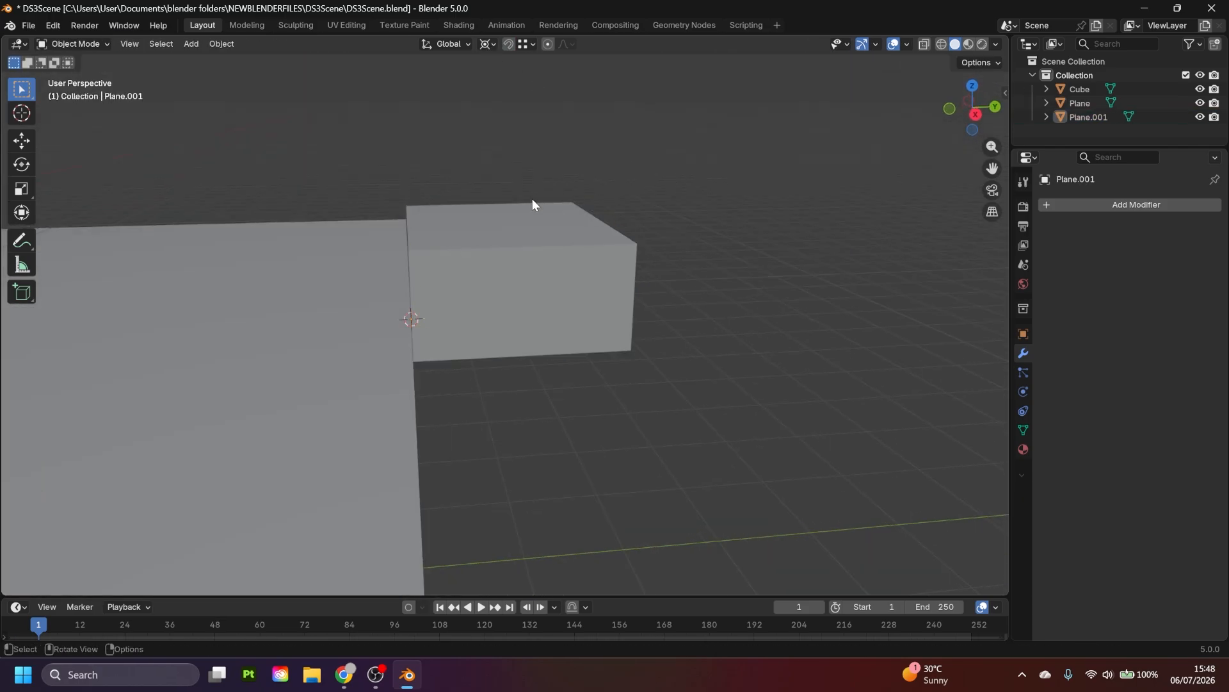
- Delete the block's unneeded faces to form a three-step stair and select the open edges for filling
{"action": "left_click", "coordinate": [682, 228]}
{"action": "key", "text": "Tab"}
{"action": "mouse_move", "coordinate": [697, 217]}
{"action": "middle_mouse_down"}
{"action": "mouse_move", "coordinate": [620, 258]}
{"action": "mouse_move", "coordinate": [730, 294]}
{"action": "middle_mouse_up"}
{"action": "key", "text": "x"}
{"action": "left_click", "coordinate": [669, 324]}
{"action": "key", "text": "2"}
{"action": "key", "text": "shift+z"}
{"action": "left_click", "coordinate": [622, 386]}
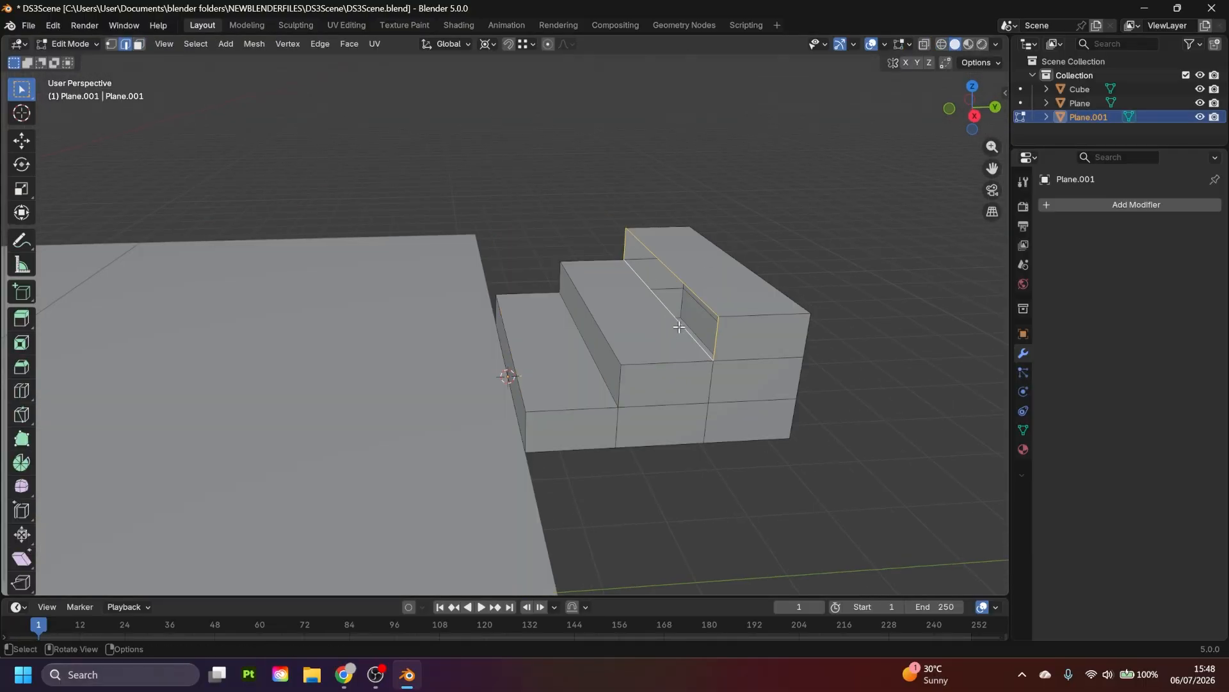
- Extend the landing plane's outer edge along Y to the back of the small staircase
{"action": "key", "text": "Tab"}
{"action": "scroll", "coordinate": [680, 327], "scroll_direction": "down", "scroll_amount": 6}
{"action": "left_click", "coordinate": [679, 327]}
{"action": "middle_click_drag", "start_coordinate": [660, 328], "coordinate": [614, 343]}
{"action": "left_click", "coordinate": [493, 352]}
{"action": "key", "text": "Tab"}
{"action": "scroll", "coordinate": [589, 364], "scroll_direction": "up", "scroll_amount": 2}
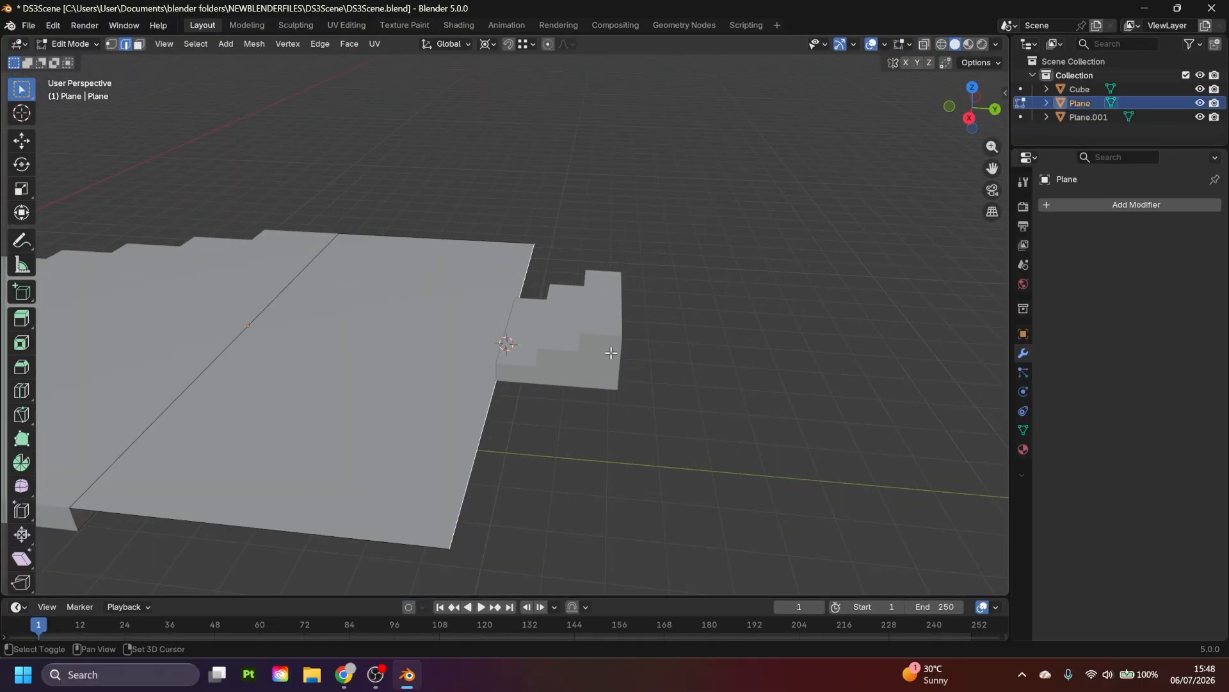
{"action": "key", "text": "g"}
{"action": "key", "text": "y"}
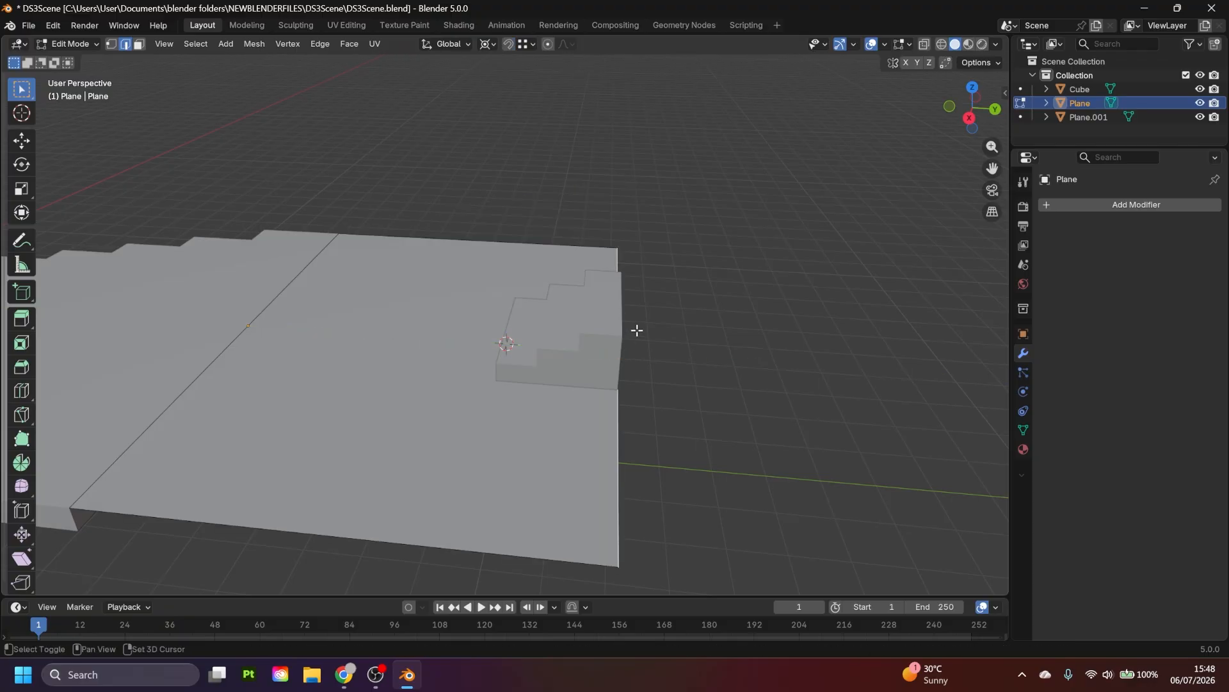
{"action": "scroll", "coordinate": [646, 328], "scroll_direction": "down", "scroll_amount": 5}
{"action": "key", "text": "Tab"}
{"action": "left_click", "coordinate": [679, 322]}
{"action": "middle_click_drag", "start_coordinate": [435, 344], "coordinate": [562, 366]}
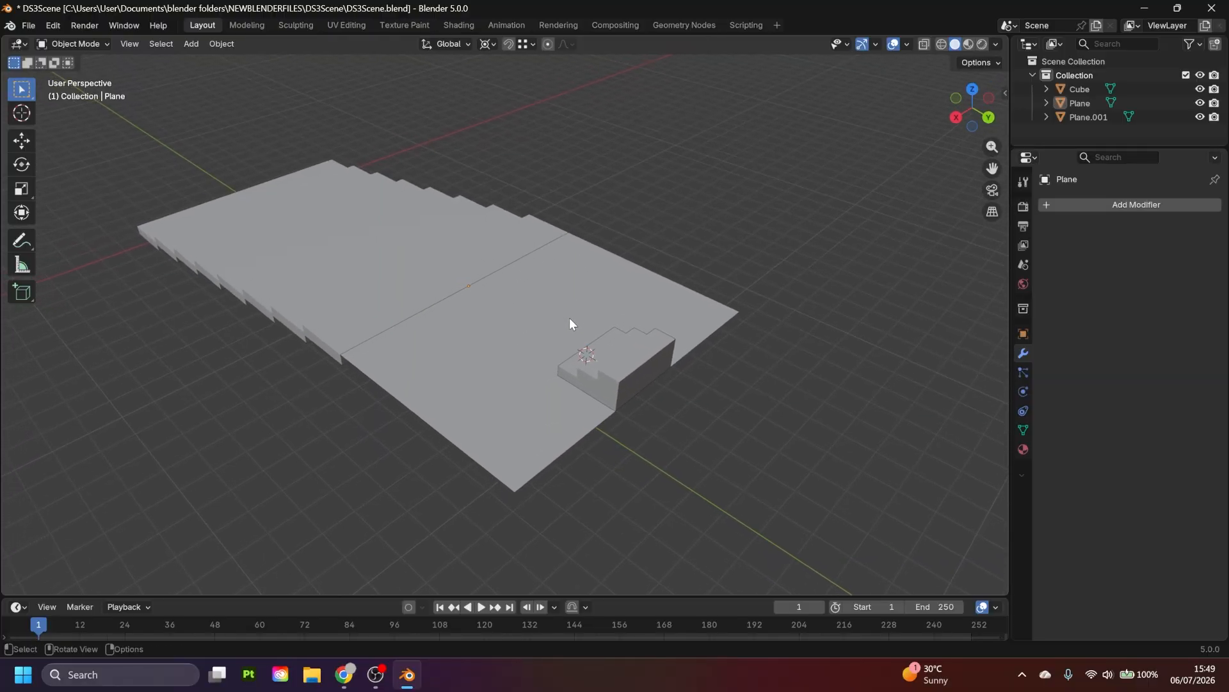
- Add a cube at the top of the small staircase, then move and scale its geometry in Edit Mode
{"action": "middle_click_drag", "start_coordinate": [570, 319], "coordinate": [487, 284]}
{"action": "scroll", "coordinate": [558, 304], "scroll_direction": "up", "scroll_amount": 2}
{"action": "middle_click_drag", "start_coordinate": [576, 306], "coordinate": [635, 292]}
{"action": "key", "text": "shift+a"}
{"action": "key", "text": "shift+a"}
{"action": "left_click", "coordinate": [796, 194]}
{"action": "middle_click_drag", "start_coordinate": [795, 194], "coordinate": [679, 232]}
{"action": "key", "text": "Tab"}
{"action": "left_click_drag", "start_coordinate": [974, 107], "coordinate": [737, 128]}
{"action": "key", "text": "g"}
{"action": "left_click", "coordinate": [705, 276]}
{"action": "middle_click_drag", "start_coordinate": [704, 275], "coordinate": [768, 359]}
{"action": "key", "text": "s"}
{"action": "left_click", "coordinate": [720, 309]}
- Move one face of the cube along X and another along Y to shape it into a pillar base beside the stairs
{"action": "left_click", "coordinate": [651, 329]}
{"action": "key", "text": "shift+Tab"}
{"action": "key", "text": "g"}
{"action": "key", "text": "x"}
{"action": "left_click", "coordinate": [639, 384]}
{"action": "left_click", "coordinate": [612, 272]}
{"action": "key", "text": "g"}
{"action": "key", "text": "y"}
{"action": "left_click", "coordinate": [699, 377]}
- Lower the pillar block's bottom face along Z to the landing
{"action": "middle_click_drag", "start_coordinate": [699, 377], "coordinate": [508, 326]}
{"action": "left_click", "coordinate": [509, 349]}
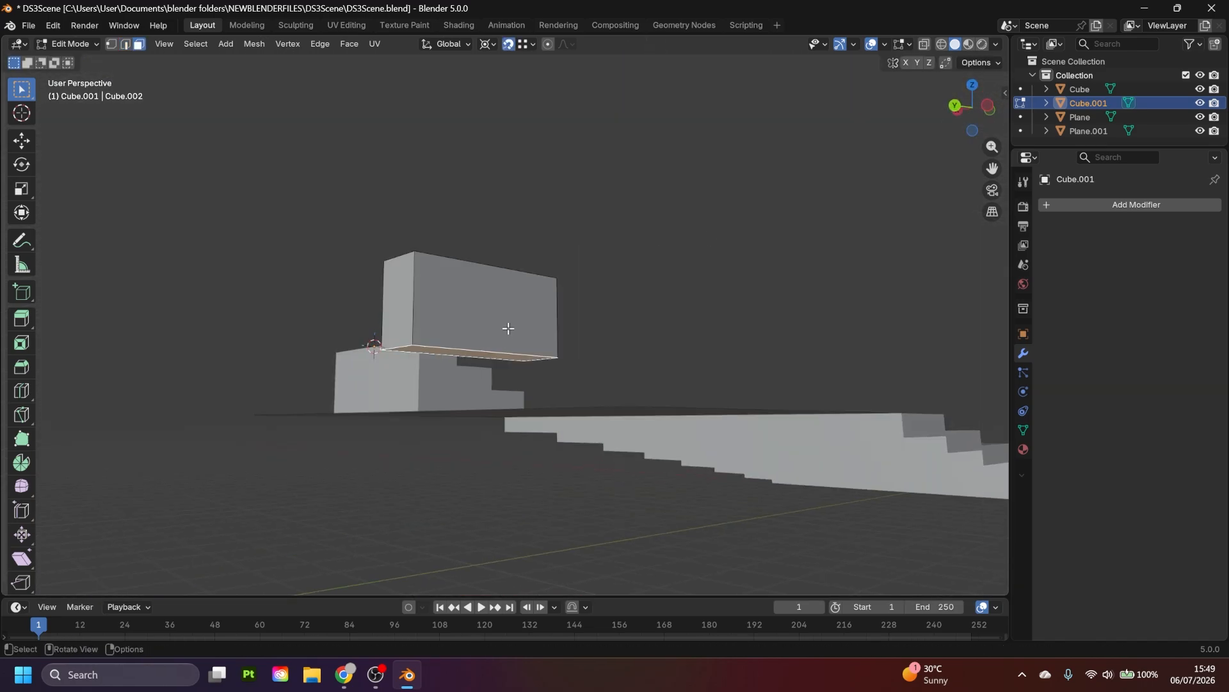
{"action": "key", "text": "g"}
{"action": "key", "text": "z"}
{"action": "left_click", "coordinate": [503, 409]}
- Mirror the pillar across X to the other side of the stairs and raise its top face about 3.2 m
{"action": "key", "text": "Tab"}
{"action": "middle_click_drag", "start_coordinate": [502, 410], "coordinate": [584, 356]}
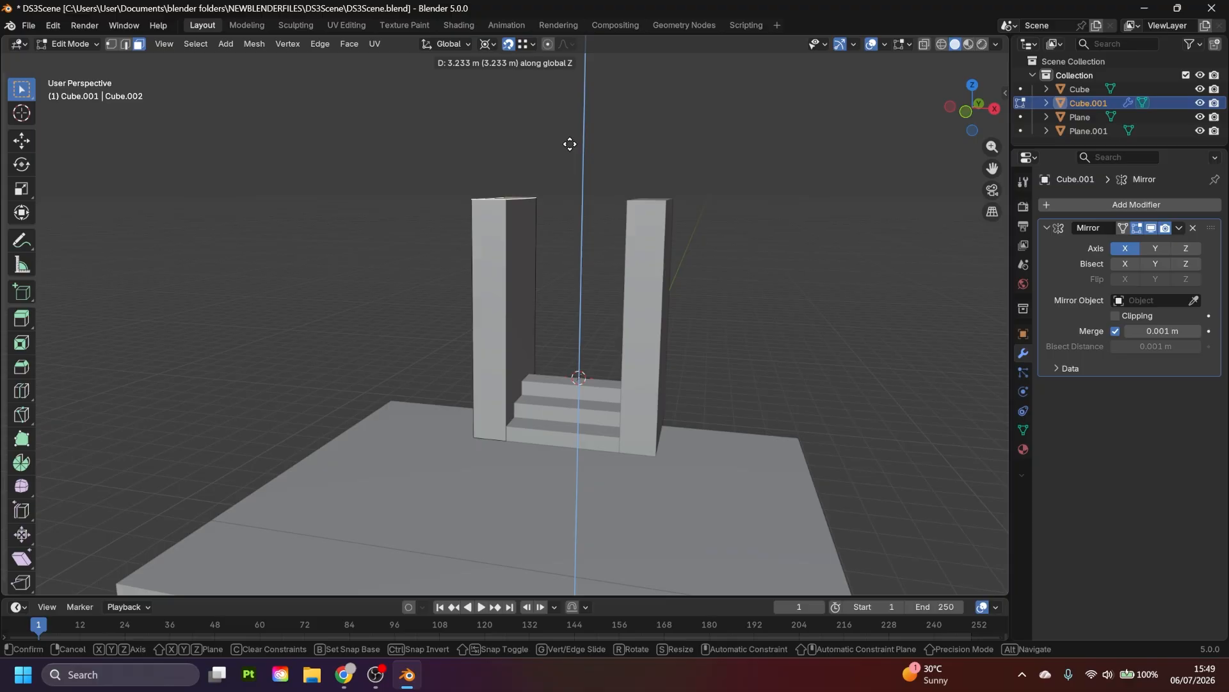
{"action": "left_click", "coordinate": [568, 143]}
- Apply the Mirror modifier to the pair of pillars
{"action": "middle_click_drag", "start_coordinate": [568, 143], "coordinate": [583, 256], "text": "shift"}
{"action": "middle_click_drag", "start_coordinate": [583, 256], "coordinate": [654, 285]}
{"action": "left_click", "coordinate": [634, 364]}
{"action": "scroll", "coordinate": [634, 364], "scroll_direction": "down", "scroll_amount": 2}
{"action": "key", "text": "Tab"}
{"action": "key", "text": "ctrl+a"}
{"action": "key", "text": "Tab"}
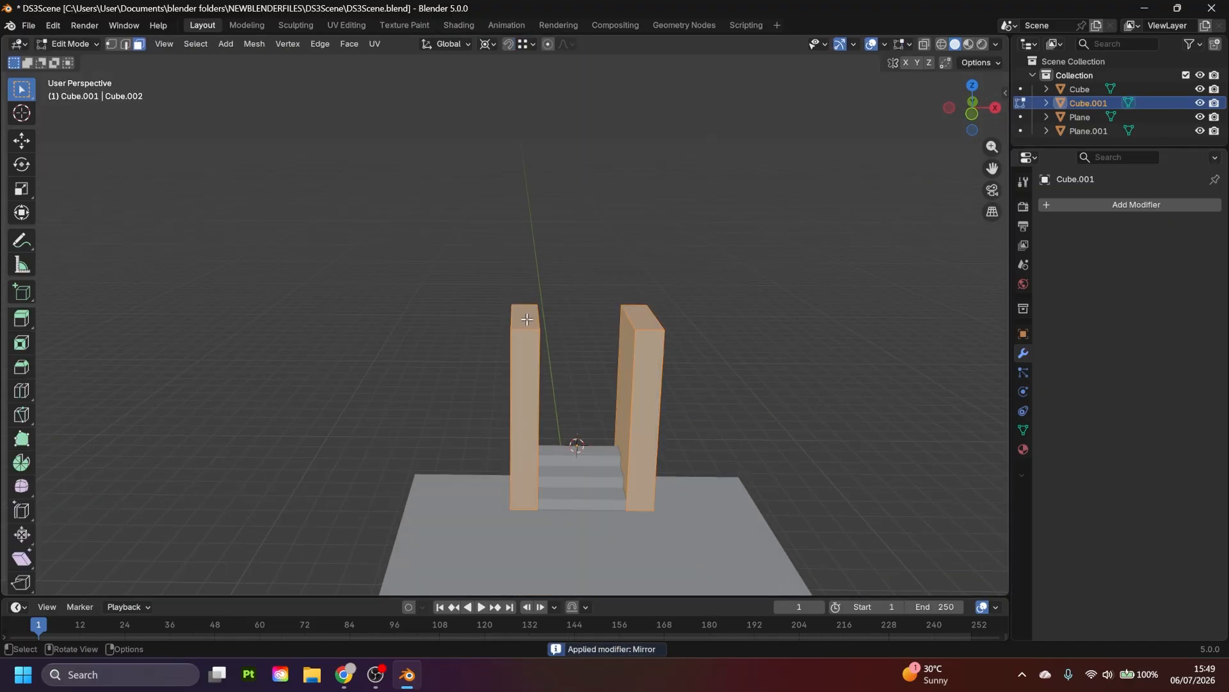
- Place a pillar-top face at the 3D cursor midway between the pillar tops and rotate it 90° about Y
{"action": "right_click", "coordinate": [583, 315], "text": "shift"}
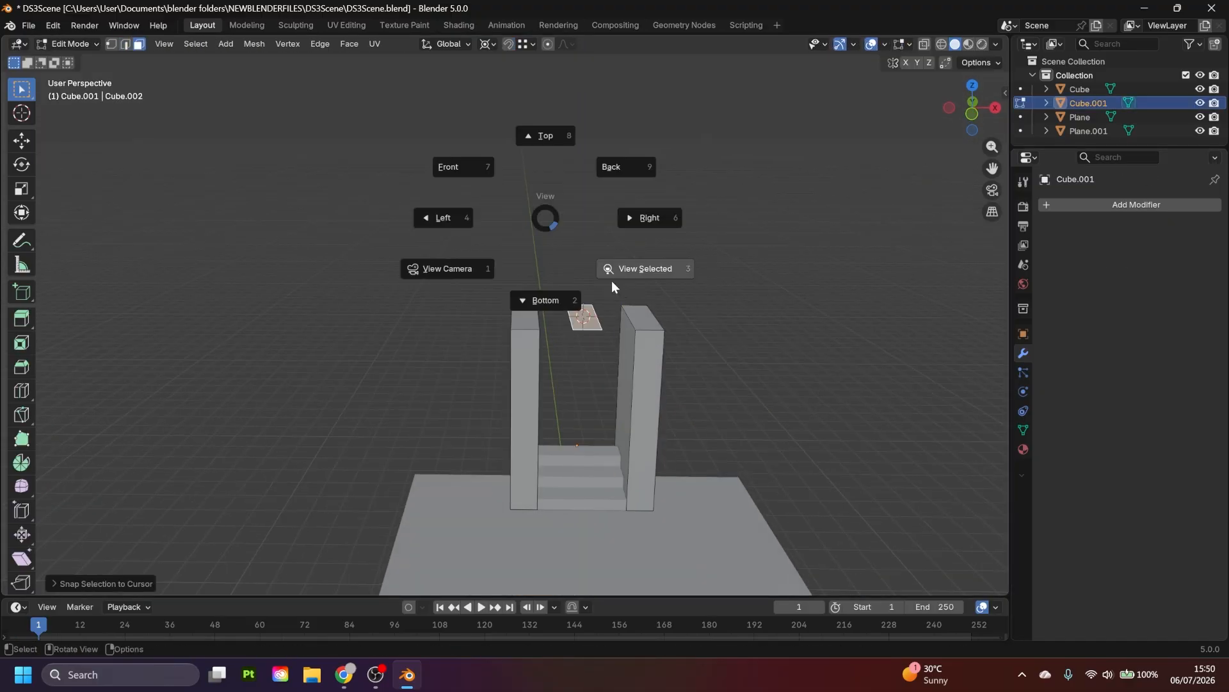
{"action": "left_click", "coordinate": [612, 280]}
{"action": "key", "text": "r"}
{"action": "key", "text": "y"}
{"action": "key", "text": "9"}
{"action": "key", "text": "0"}
{"action": "key", "text": "Return"}
- Raise the upright face along Z above the pillar tops, centred between the pillars
{"action": "key", "text": "KP_1"}
{"action": "key", "text": "g"}
{"action": "key", "text": "z"}
{"action": "key", "text": "Return"}
{"action": "middle_click_drag", "start_coordinate": [610, 258], "coordinate": [666, 296]}
{"action": "key", "text": "g"}
{"action": "key", "text": "z"}
{"action": "key", "text": "Return"}
{"action": "key", "text": "KP_1"}
{"action": "scroll", "coordinate": [905, 137], "scroll_direction": "down", "scroll_amount": 3}
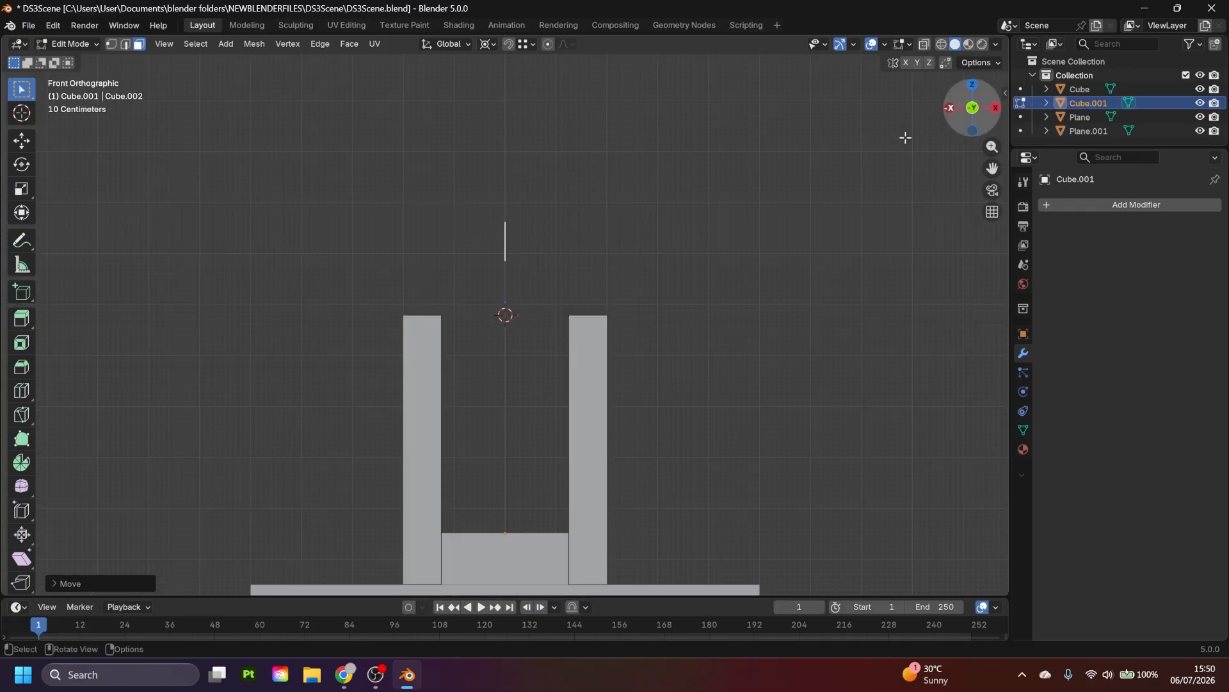
- Set the 3D cursor between one pillar top and the upright face, and add a plane there rotated 45° in front view
{"action": "scroll", "coordinate": [906, 138], "scroll_direction": "up", "scroll_amount": 3}
{"action": "key", "text": "1"}
{"action": "left_click_drag", "start_coordinate": [535, 211], "coordinate": [469, 263]}
{"action": "right_click", "coordinate": [450, 268], "text": "shift"}
{"action": "key", "text": "Tab"}
{"action": "key", "text": "shift+a"}
{"action": "left_click", "coordinate": [624, 255]}
{"action": "key", "text": "r"}
{"action": "key", "text": "4"}
{"action": "key", "text": "5"}
{"action": "key", "text": "Return"}
{"action": "key", "text": "Tab"}
- Display the model in see-through wireframe and adjust the diagonal plane's height along Z against the pillar corner
{"action": "scroll", "coordinate": [569, 360], "scroll_direction": "up", "scroll_amount": 3}
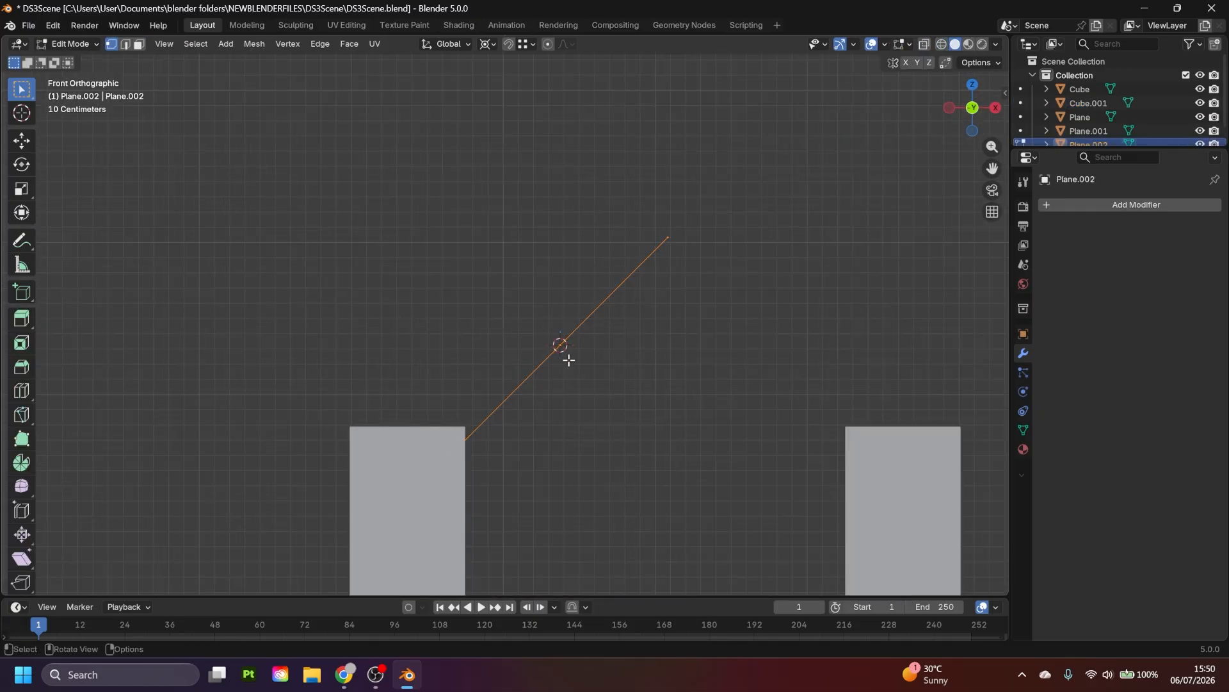
{"action": "scroll", "coordinate": [569, 360], "scroll_direction": "up", "scroll_amount": 2}
{"action": "key", "text": "alt+z"}
{"action": "key", "text": "g"}
{"action": "key", "text": "Tab"}
{"action": "key", "text": "g"}
{"action": "key", "text": "z"}
{"action": "key", "text": "Return"}
{"action": "key", "text": "Tab"}
{"action": "left_click", "coordinate": [561, 324]}
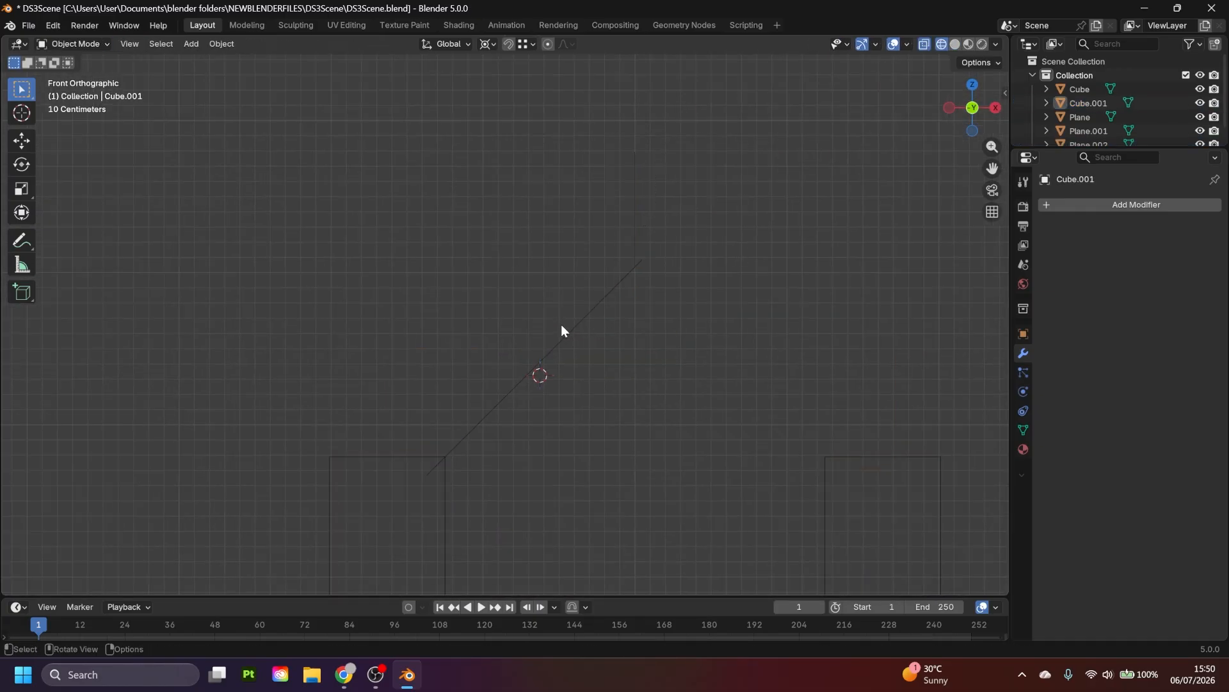
- Delete the diagonal helper plane, return to solid display and extrude the upright face centred above the gateway pillars
{"action": "key", "text": "Delete"}
{"action": "key", "text": "shift+z"}
{"action": "left_click", "coordinate": [591, 259]}
{"action": "mouse_move", "coordinate": [647, 234]}
{"action": "middle_mouse_down"}
{"action": "mouse_move", "coordinate": [592, 260]}
{"action": "mouse_move", "coordinate": [640, 312]}
{"action": "mouse_move", "coordinate": [618, 230]}
{"action": "mouse_move", "coordinate": [612, 340]}
{"action": "middle_mouse_up"}
{"action": "key", "text": "Tab"}
{"action": "key", "text": "3"}
{"action": "key", "text": "e"}
{"action": "left_click", "coordinate": [667, 315]}
- Bridge the upright block's side face to one pillar top and adjust the bridge into a curved, segmented half arch
{"action": "left_click", "coordinate": [567, 259]}
{"action": "left_click", "coordinate": [448, 397], "text": "shift"}
{"action": "key", "text": "ctrl+e"}
{"action": "left_click", "coordinate": [75, 583]}
{"action": "left_click", "coordinate": [229, 516]}
{"action": "left_click_drag", "start_coordinate": [181, 563], "coordinate": [159, 547]}
- Bridge the upright block's opposite face to the other pillar top to complete the arch, and save the file
{"action": "middle_click_drag", "start_coordinate": [640, 333], "coordinate": [602, 346]}
{"action": "left_click", "coordinate": [549, 256]}
{"action": "left_click", "coordinate": [625, 352], "text": "shift"}
{"action": "key", "text": "ctrl+e"}
{"action": "key", "text": "Tab"}
{"action": "key", "text": "alt+a"}
{"action": "middle_click_drag", "start_coordinate": [733, 368], "coordinate": [486, 289]}
{"action": "key", "text": "ctrl+s"}
- Set the 3D cursor on the ground plane's back edge beside the gateway
{"action": "left_click", "coordinate": [532, 409]}
{"action": "key", "text": "Tab"}
{"action": "key", "text": "2"}
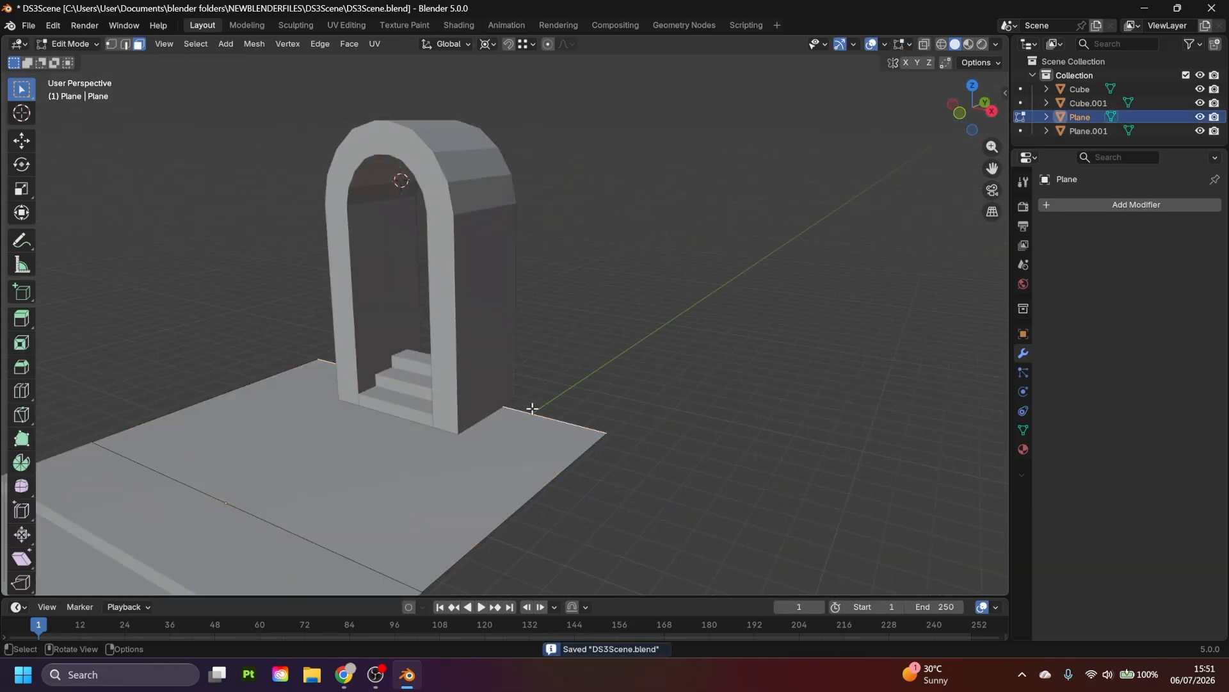
{"action": "left_click", "coordinate": [538, 416]}
{"action": "key", "text": "shift+s"}
{"action": "key", "text": "2"}
- Add a cube at the 3D cursor and move it -0.71307 m along Y and 3.056 m along Z
{"action": "key", "text": "Tab"}
{"action": "key", "text": "shift+a"}
{"action": "left_click", "coordinate": [663, 317]}
{"action": "key", "text": "KP_3"}
{"action": "key", "text": "g"}
{"action": "left_click", "coordinate": [590, 244]}
- Widen the cube along X to the ground's width and adjust its faces along X and Z to meet the ground
{"action": "middle_click_drag", "start_coordinate": [591, 243], "coordinate": [578, 269]}
{"action": "key", "text": "s"}
{"action": "key", "text": "x"}
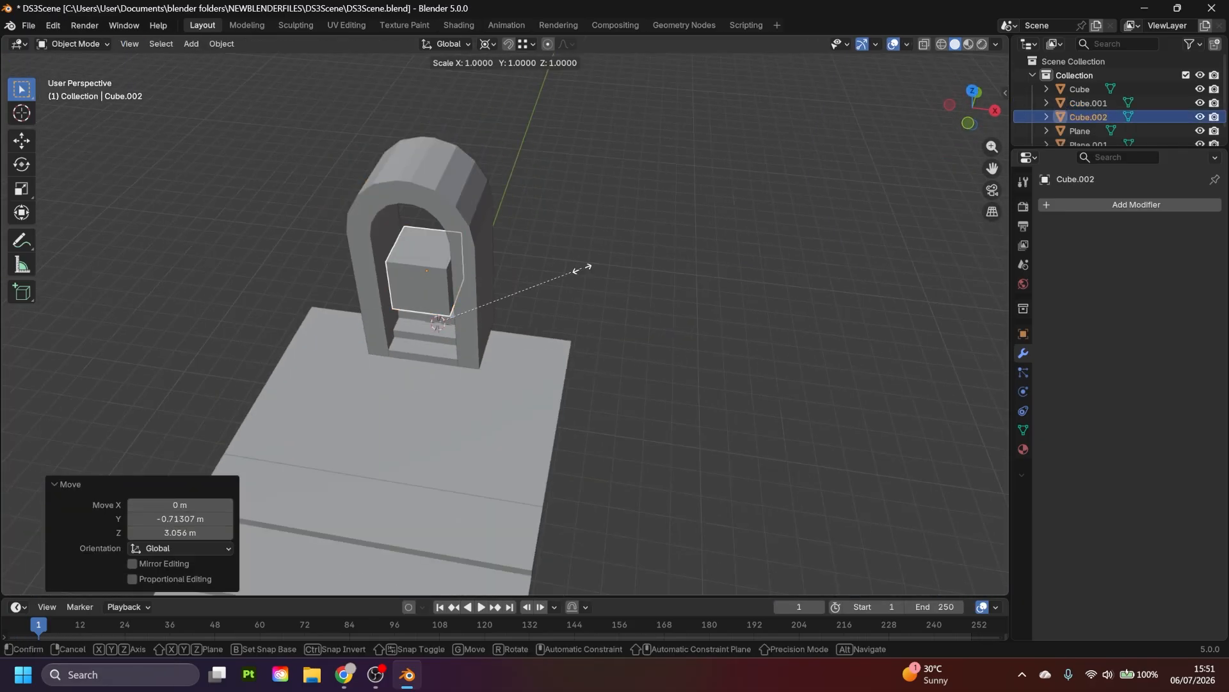
{"action": "left_click", "coordinate": [820, 266]}
{"action": "key", "text": "Tab"}
{"action": "key", "text": "g"}
{"action": "key", "text": "x"}
{"action": "middle_click_drag", "start_coordinate": [403, 297], "coordinate": [550, 192]}
{"action": "key", "text": "g"}
{"action": "key", "text": "z"}
- Shift the cube along Y into the gateway and thin it into a wall slab
{"action": "middle_click_drag", "start_coordinate": [647, 270], "coordinate": [672, 292]}
{"action": "key", "text": "a"}
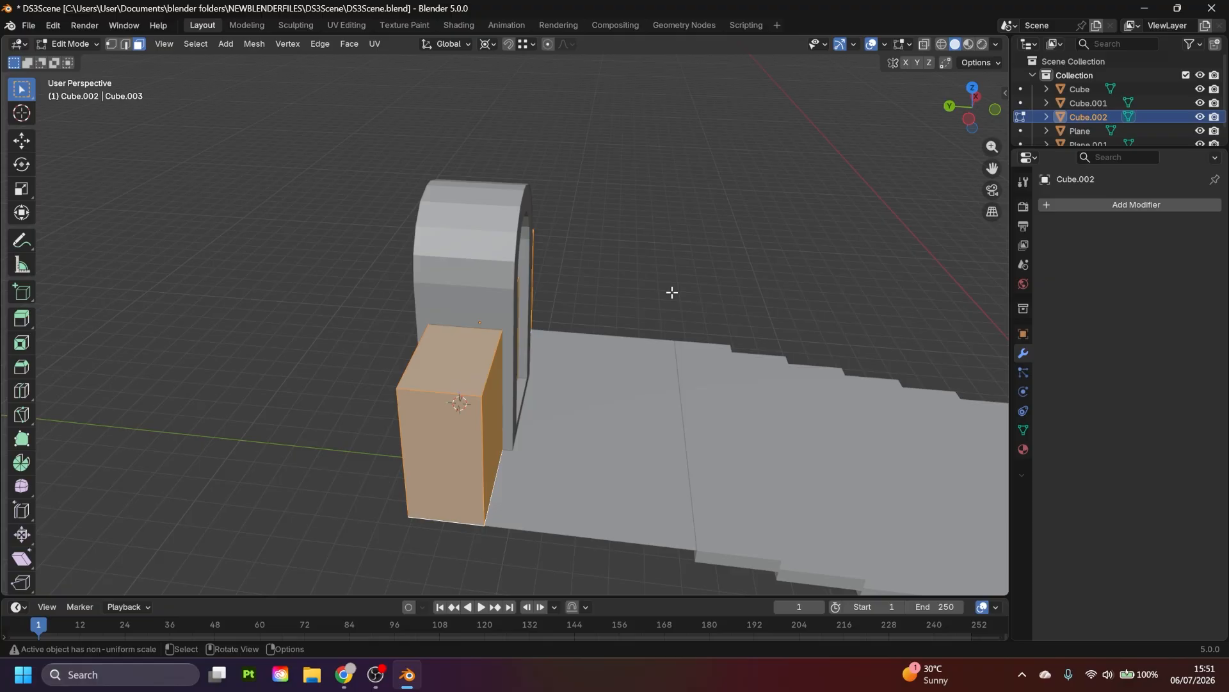
{"action": "key", "text": "g"}
{"action": "key", "text": "y"}
{"action": "mouse_move", "coordinate": [541, 325]}
{"action": "middle_mouse_down"}
{"action": "mouse_move", "coordinate": [554, 344]}
{"action": "mouse_move", "coordinate": [525, 339]}
{"action": "middle_mouse_up"}
{"action": "left_click", "coordinate": [590, 353]}
- Raise the wall slab's top face along Z to well above the arch
{"action": "left_click", "coordinate": [602, 301]}
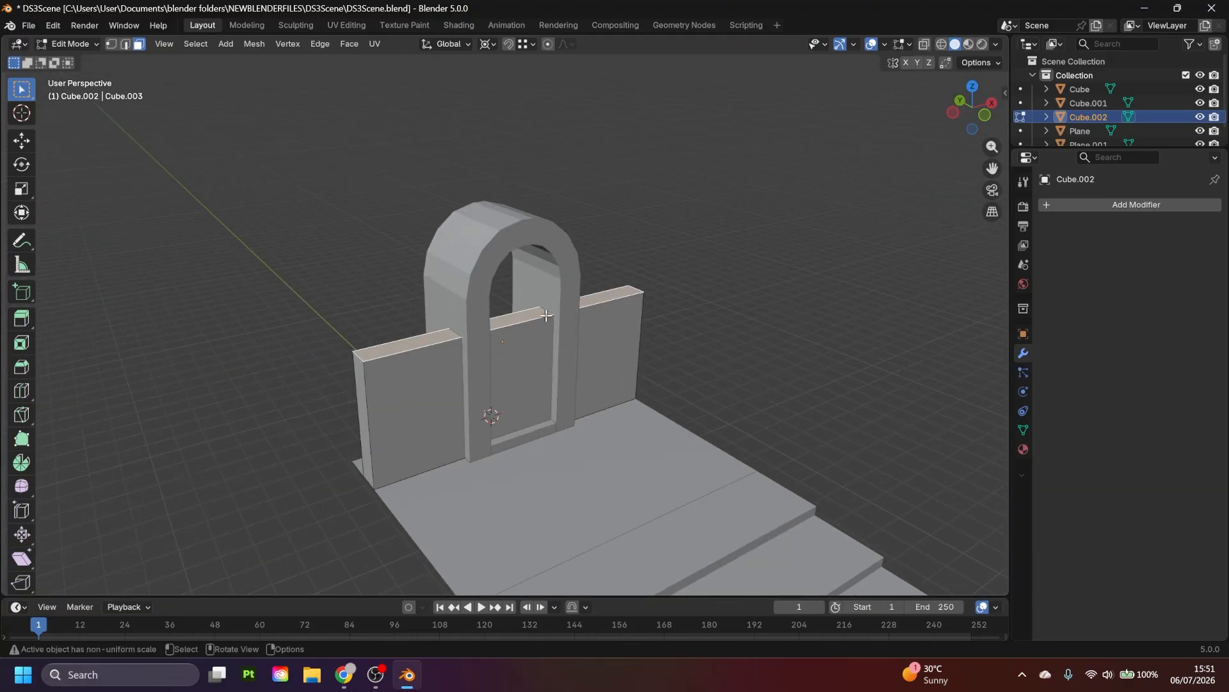
{"action": "middle_click_drag", "start_coordinate": [602, 301], "coordinate": [557, 282]}
{"action": "key", "text": "g"}
{"action": "key", "text": "z"}
{"action": "left_click", "coordinate": [568, 126]}
- Divide the wall with vertical and horizontal loop cuts around the arch, and lower the upper horizontal loop about 0.35 m along Z
{"action": "mouse_move", "coordinate": [493, 211]}
{"action": "middle_mouse_down"}
{"action": "mouse_move", "coordinate": [522, 274]}
{"action": "mouse_move", "coordinate": [491, 219]}
{"action": "middle_mouse_up"}
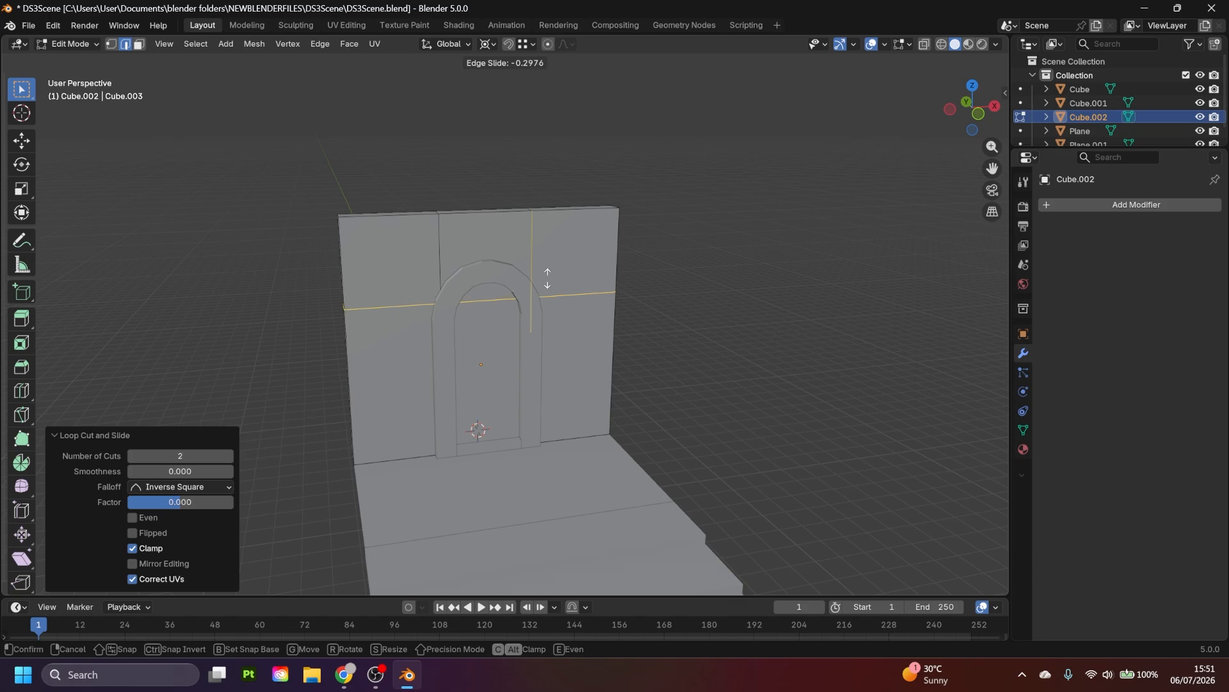
{"action": "left_click", "coordinate": [982, 115]}
{"action": "key", "text": "shift+z"}
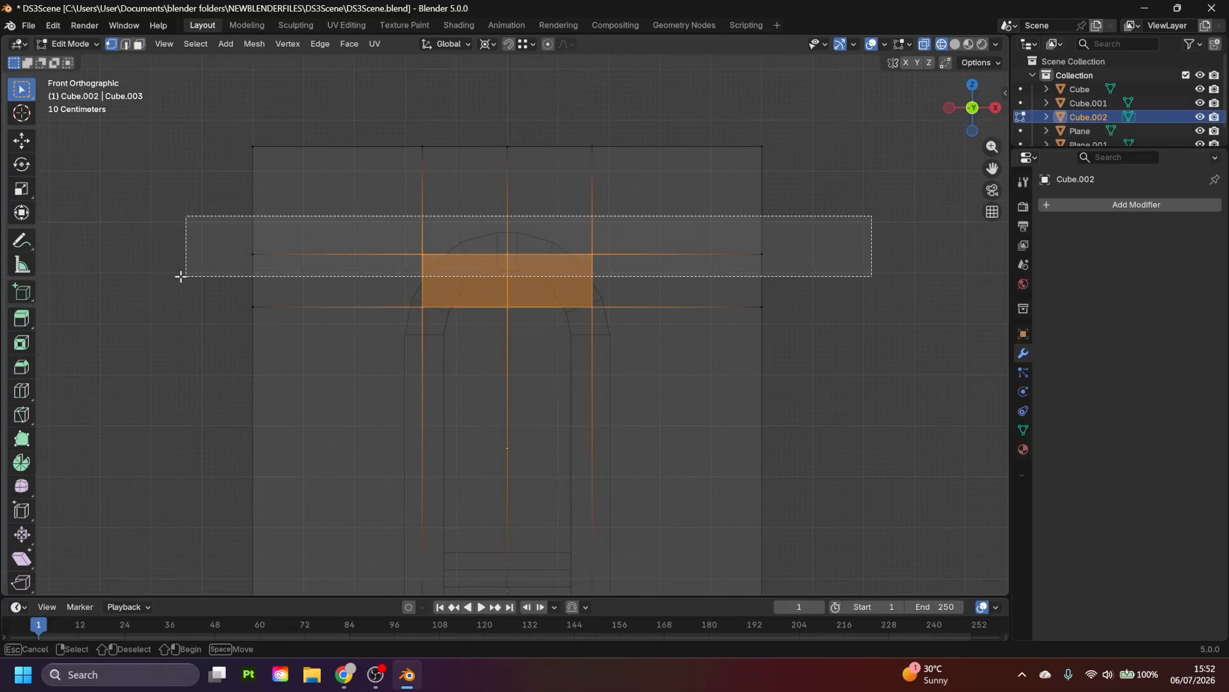
{"action": "left_click_drag", "start_coordinate": [180, 277], "coordinate": [180, 276]}
{"action": "scroll", "coordinate": [604, 291], "scroll_direction": "up", "scroll_amount": 3}
{"action": "key", "text": "g"}
{"action": "key", "text": "z"}
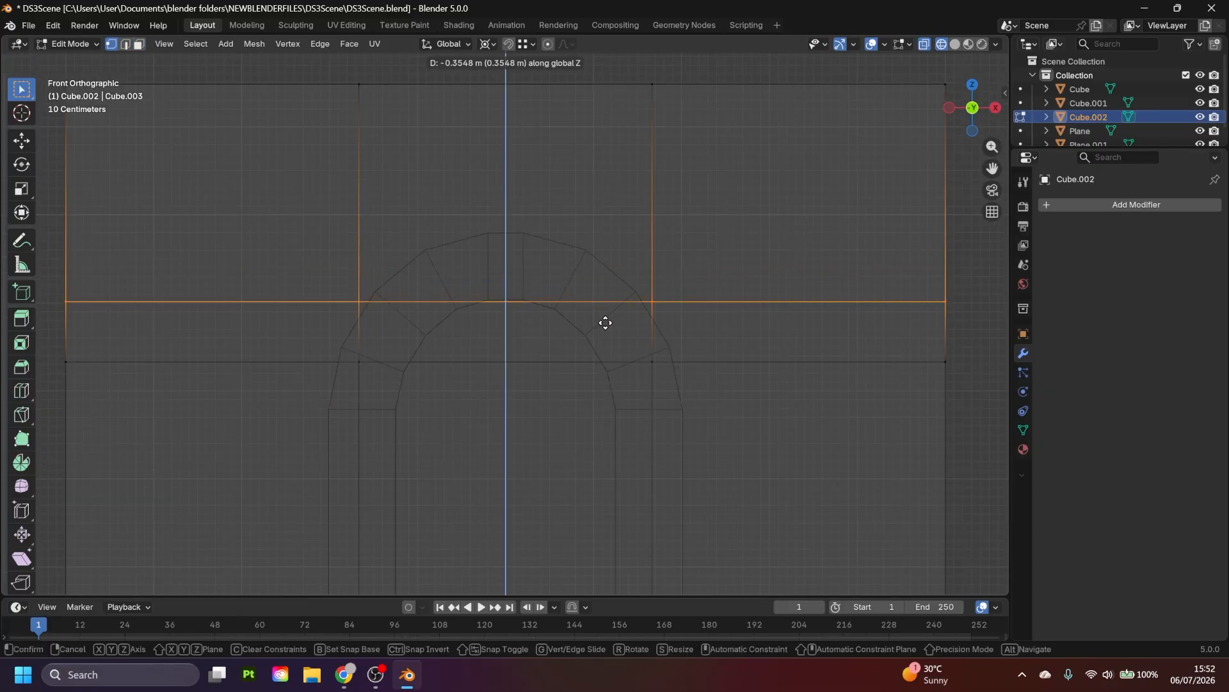
{"action": "left_click", "coordinate": [605, 322]}
- Lower the horizontal loop's side vertices 0.29475 m along Z to form a peak, and scale the inner vertical loops along X to fit the arch
{"action": "key", "text": "ctrl+r"}
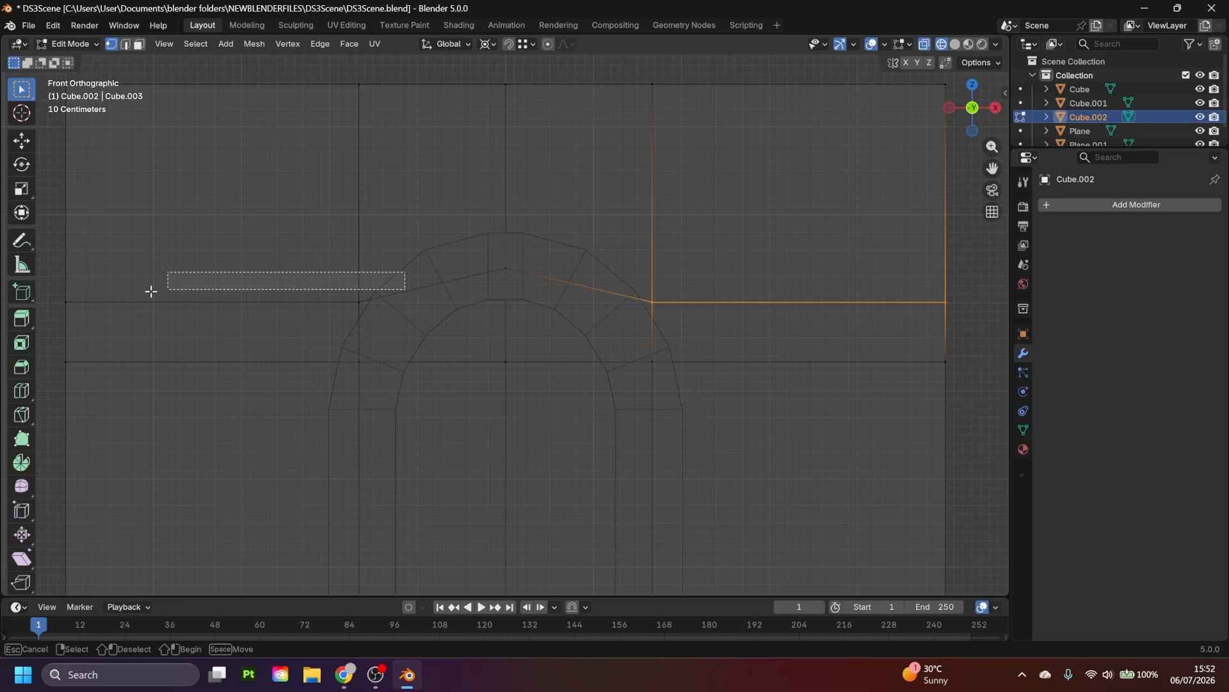
{"action": "left_click", "coordinate": [547, 327]}
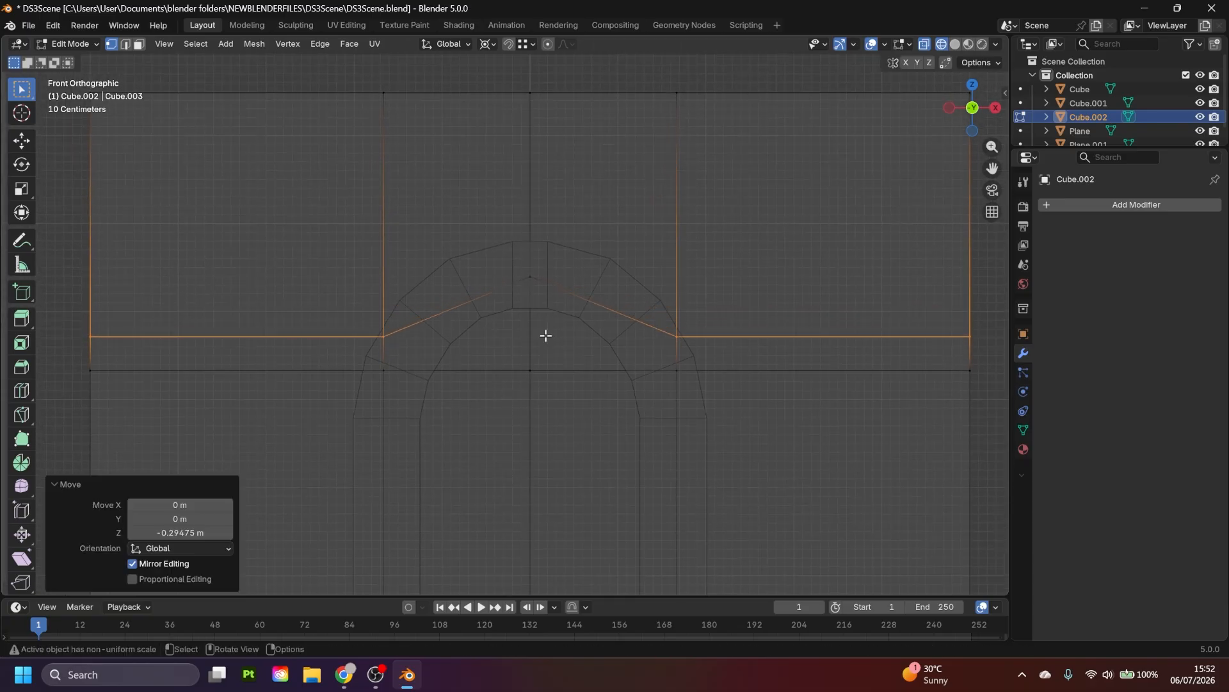
{"action": "scroll", "coordinate": [480, 362], "scroll_direction": "down", "scroll_amount": 4}
{"action": "key", "text": "b"}
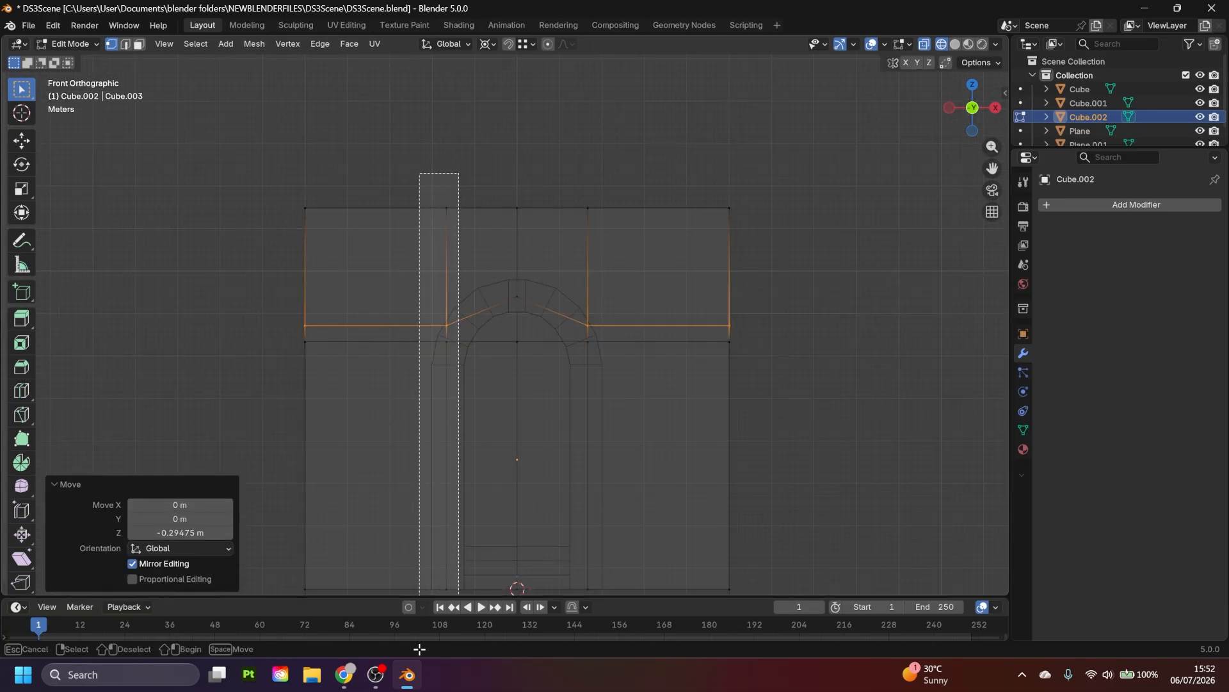
{"action": "left_click_drag", "start_coordinate": [420, 649], "coordinate": [419, 648]}
{"action": "left_click_drag", "start_coordinate": [616, 173], "coordinate": [562, 564], "text": "shift"}
{"action": "scroll", "coordinate": [577, 449], "scroll_direction": "up", "scroll_amount": 3}
{"action": "key", "text": "s"}
{"action": "key", "text": "x"}
{"action": "left_click", "coordinate": [599, 243]}
- Delete the wall faces inside the archway on both sides of the centre line, and save the file
{"action": "key", "text": "3"}
{"action": "left_click", "coordinate": [592, 250]}
{"action": "left_click_drag", "start_coordinate": [608, 320], "coordinate": [448, 485], "text": "shift"}
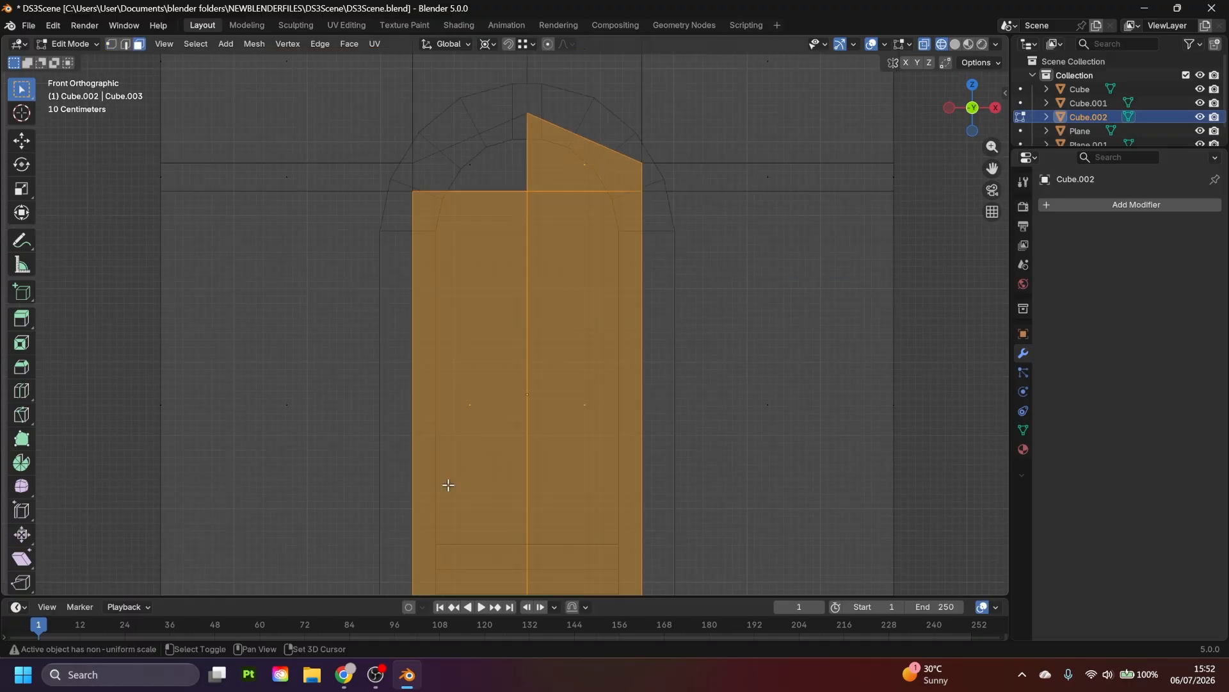
{"action": "left_click", "coordinate": [470, 165], "text": "shift"}
{"action": "scroll", "coordinate": [487, 320], "scroll_direction": "down", "scroll_amount": 2}
{"action": "middle_click_drag", "start_coordinate": [550, 538], "coordinate": [525, 423], "text": "shift"}
{"action": "key", "text": "x"}
{"action": "left_click", "coordinate": [531, 439]}
{"action": "key", "text": "shift+z"}
{"action": "key", "text": "Tab"}
{"action": "key", "text": "ctrl+s"}
- Edit the wall, ground plane and lower steps together as one multi-object selection
{"action": "middle_click_drag", "start_coordinate": [625, 281], "coordinate": [556, 355]}
{"action": "key", "text": "Tab"}
{"action": "left_click", "coordinate": [431, 218], "text": "shift"}
{"action": "middle_click_drag", "start_coordinate": [433, 278], "coordinate": [307, 282]}
{"action": "left_click", "coordinate": [569, 269], "text": "shift"}
{"action": "middle_click_drag", "start_coordinate": [564, 288], "coordinate": [602, 353]}
{"action": "scroll", "coordinate": [602, 352], "scroll_direction": "down", "scroll_amount": 4}
{"action": "left_click", "coordinate": [570, 358], "text": "shift"}
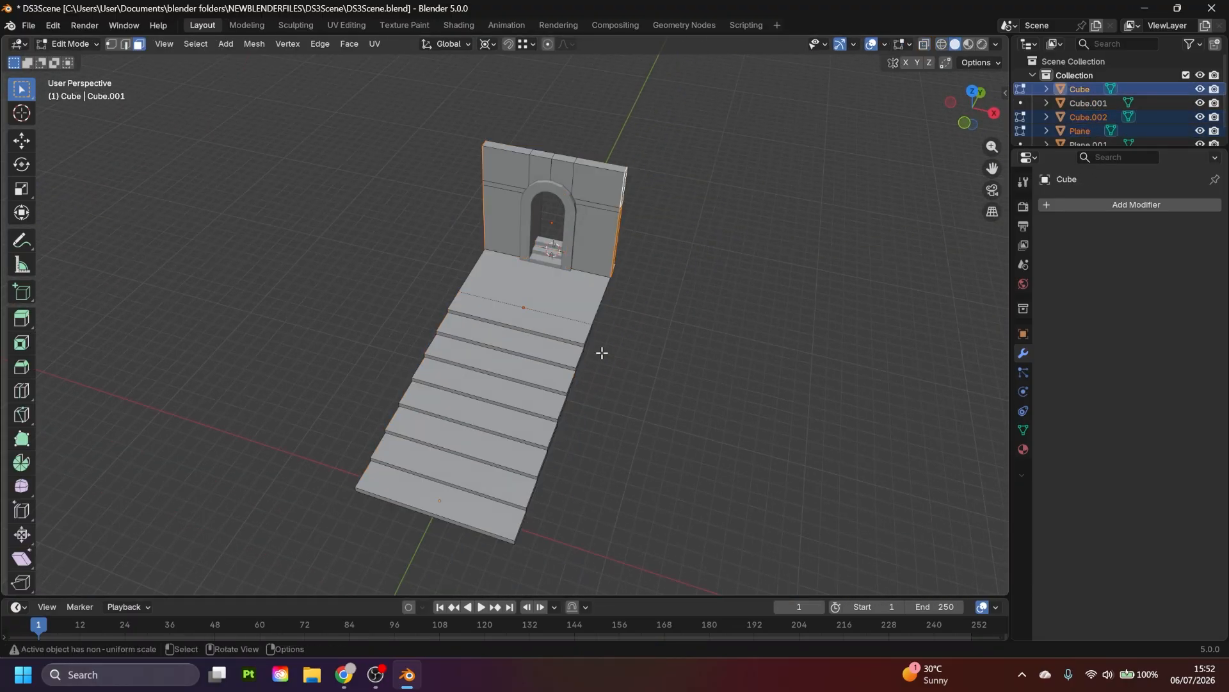
- Select the outer side vertices of the wall, ground and steps and scale them apart along X
{"action": "key", "text": "1"}
{"action": "key", "text": "KP_1"}
{"action": "key", "text": "shift+z"}
{"action": "left_click_drag", "start_coordinate": [643, 131], "coordinate": [563, 349]}
{"action": "left_click_drag", "start_coordinate": [417, 131], "coordinate": [490, 349], "text": "shift"}
{"action": "middle_click_drag", "start_coordinate": [576, 275], "coordinate": [622, 352]}
{"action": "key", "text": "shift+z"}
{"action": "key", "text": "s"}
{"action": "key", "text": "x"}
{"action": "left_click", "coordinate": [71, 352]}
- Resize the arched gateway object and save the file
{"action": "key", "text": "Tab"}
{"action": "left_click", "coordinate": [531, 256]}
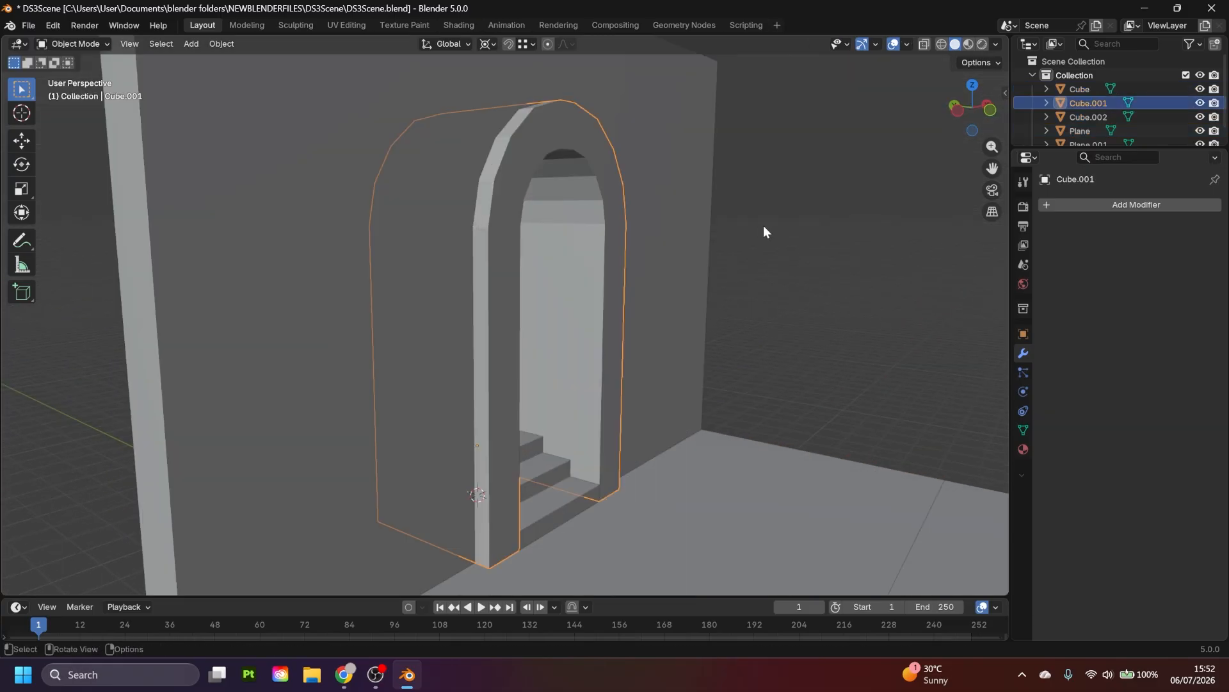
{"action": "middle_click_drag", "start_coordinate": [763, 225], "coordinate": [509, 289]}
{"action": "key", "text": "ctrl+s"}
{"action": "key", "text": "s"}
{"action": "left_click", "coordinate": [620, 351]}
{"action": "middle_click_drag", "start_coordinate": [621, 352], "coordinate": [648, 340]}
{"action": "key", "text": "Delete"}
{"action": "key", "text": "ctrl+z"}
{"action": "key", "text": "ctrl+s"}
- Remove the arch's curved upper segments and scale the inner vertices of the remaining pillar-top blocks to 1.062 along X
{"action": "scroll", "coordinate": [634, 327], "scroll_direction": "down", "scroll_amount": 3}
{"action": "scroll", "coordinate": [615, 269], "scroll_direction": "up", "scroll_amount": 6}
{"action": "middle_click_drag", "start_coordinate": [580, 197], "coordinate": [582, 235], "text": "shift"}
{"action": "key", "text": "Tab"}
{"action": "key", "text": "3"}
{"action": "key", "text": "KP_1"}
{"action": "key", "text": "shift+z"}
{"action": "key", "text": "b"}
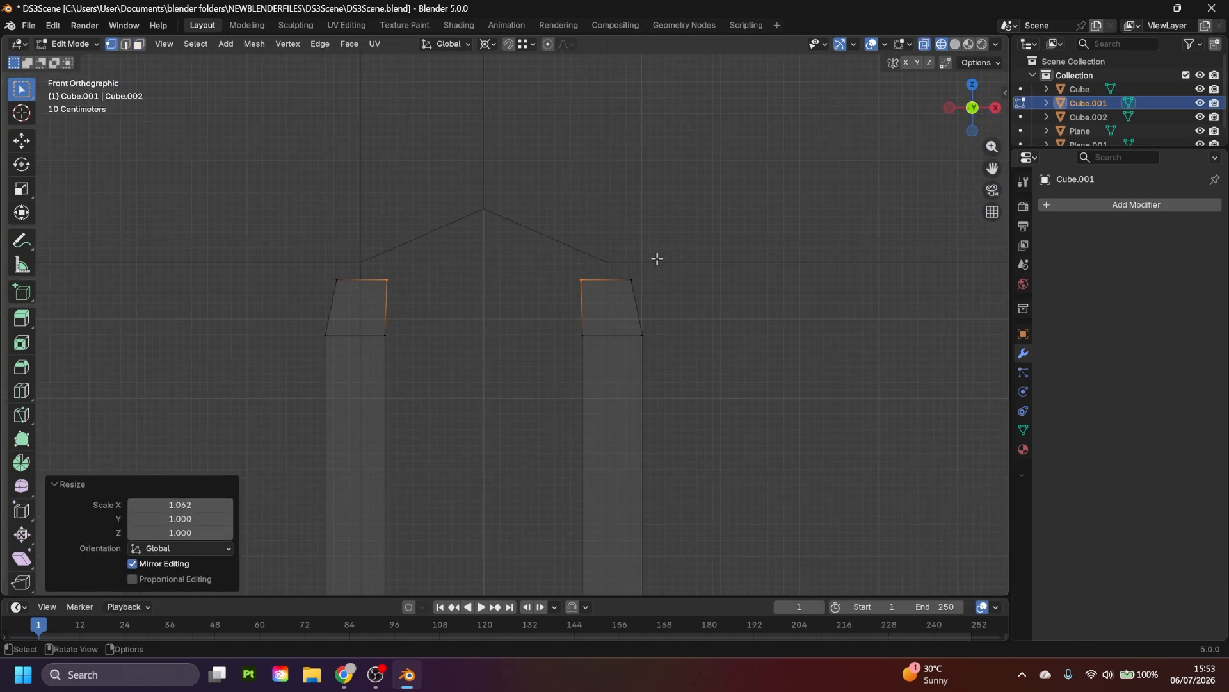
- Bridge the facing inner faces of the two pillar-top blocks to form a straight lintel
{"action": "left_click", "coordinate": [582, 327]}
{"action": "key", "text": "shift+z"}
{"action": "key", "text": "3"}
{"action": "middle_click_drag", "start_coordinate": [583, 327], "coordinate": [417, 302]}
{"action": "left_click", "coordinate": [417, 302], "text": "shift"}
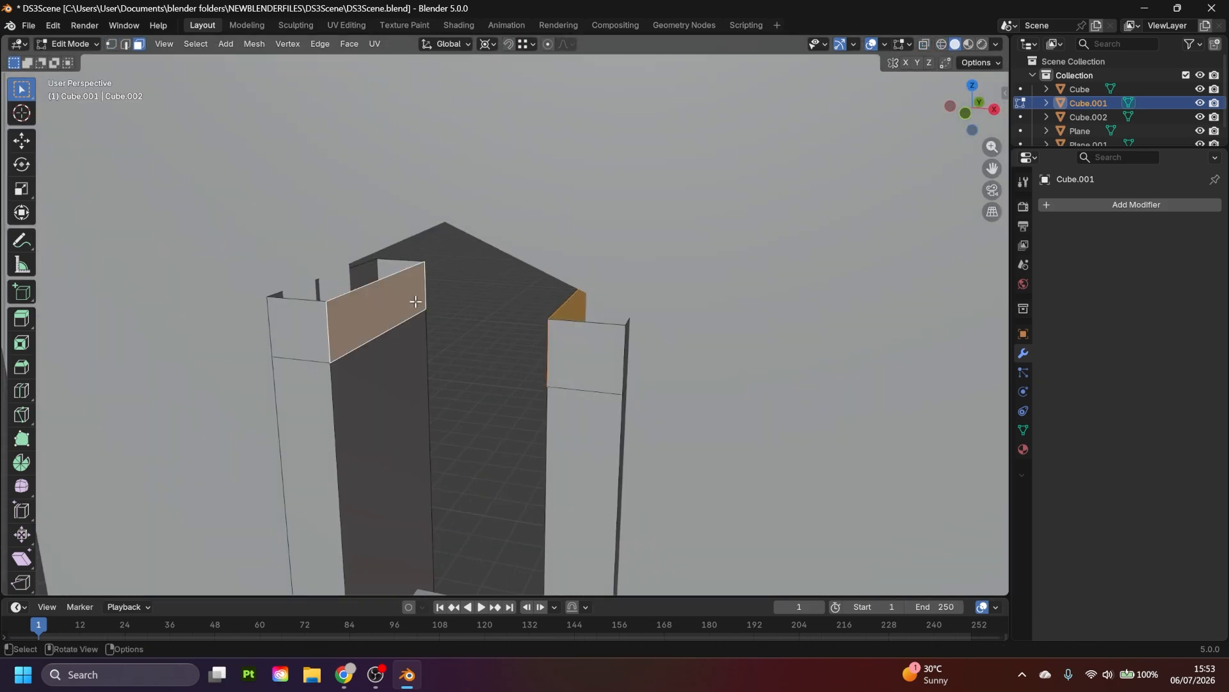
{"action": "key", "text": "ctrl+e"}
{"action": "middle_click_drag", "start_coordinate": [543, 311], "coordinate": [557, 316]}
- Switch editing to the wall, delete its upper section with the peaked gap above the gateway, and fill the opening
{"action": "key", "text": "a"}
{"action": "key", "text": "alt+q"}
{"action": "key", "text": "KP_1"}
{"action": "key", "text": "2"}
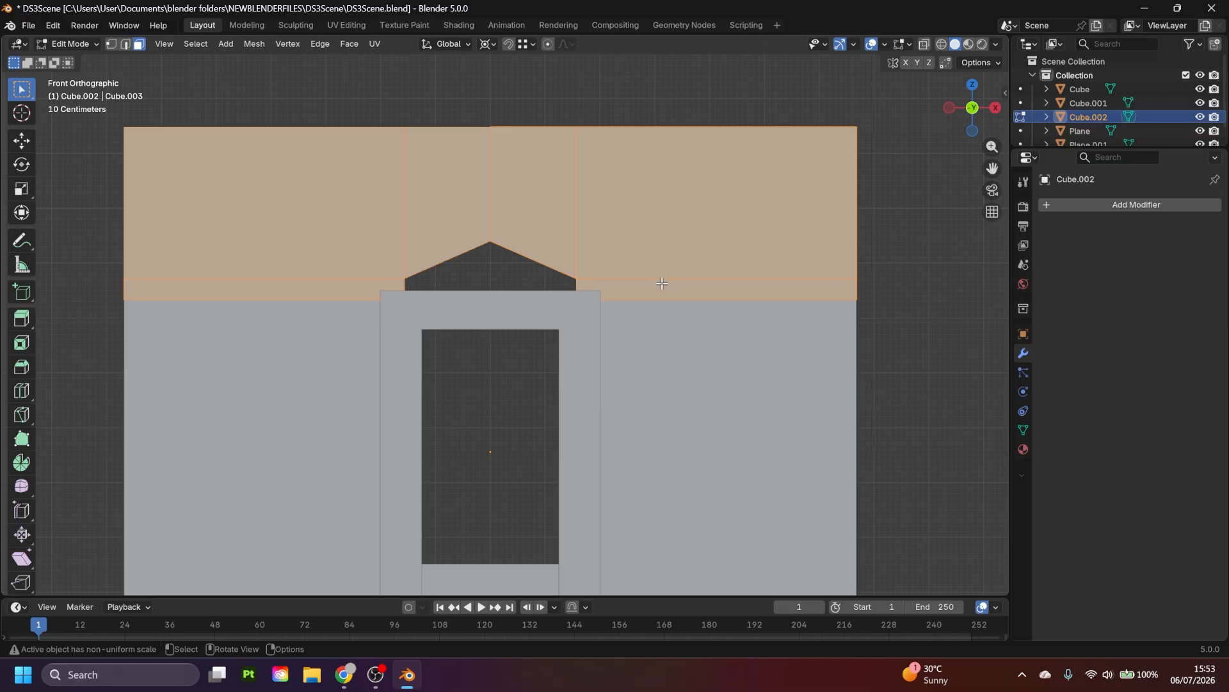
{"action": "left_click", "coordinate": [628, 276]}
{"action": "middle_click_drag", "start_coordinate": [628, 276], "coordinate": [566, 327]}
{"action": "key", "text": "2"}
{"action": "key", "text": "x"}
{"action": "key", "text": "f"}
{"action": "key", "text": "f"}
{"action": "key", "text": "Tab"}
{"action": "key", "text": "shift+h"}
{"action": "key", "text": "Tab"}
{"action": "key", "text": "a"}
{"action": "key", "text": "ctrl+z"}
{"action": "key", "text": "ctrl+z"}
{"action": "key", "text": "ctrl+z"}
{"action": "key", "text": "ctrl+z"}
- Extrude the wall's upper edge loop upward along Z and fill its top
{"action": "left_click", "coordinate": [672, 282], "text": "alt"}
{"action": "mouse_move", "coordinate": [672, 281]}
{"action": "middle_mouse_down"}
{"action": "mouse_move", "coordinate": [672, 254]}
{"action": "mouse_move", "coordinate": [673, 282]}
{"action": "middle_mouse_up"}
{"action": "key", "text": "e"}
{"action": "key", "text": "z"}
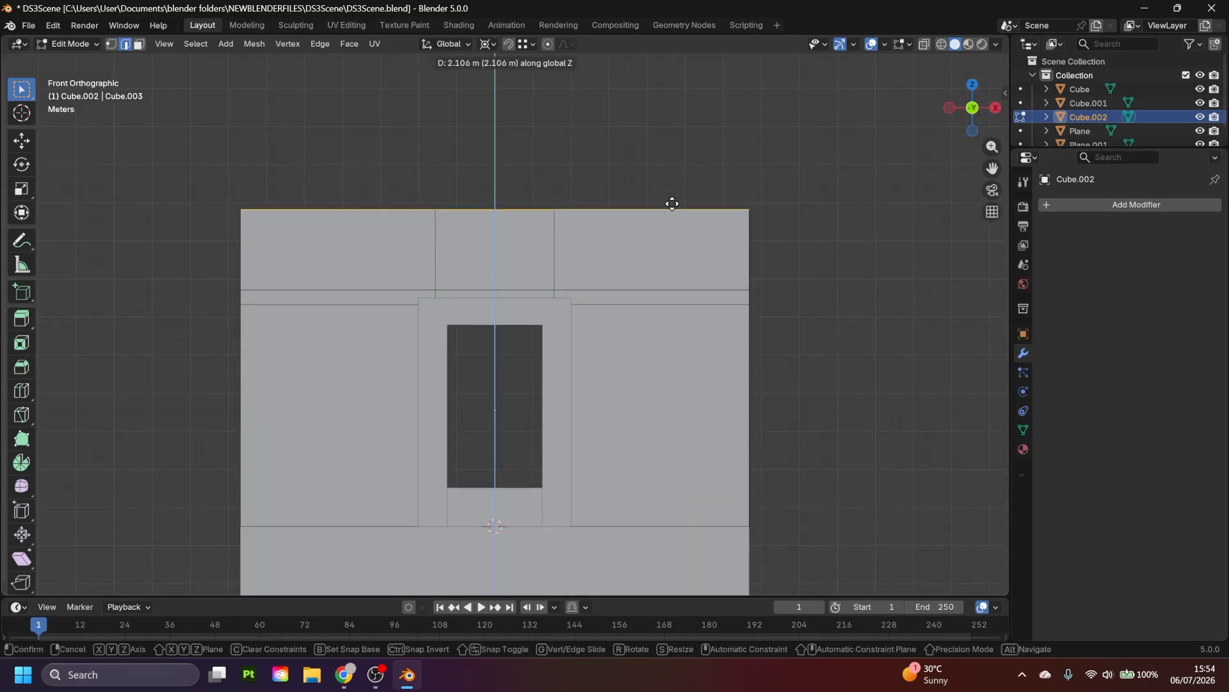
{"action": "left_click", "coordinate": [667, 233]}
{"action": "key", "text": "f"}
- Finish editing the wall, hide everything except the gateway frame, and select its whole mesh in wireframe front view
{"action": "key", "text": "Tab"}
{"action": "key", "text": "shift+z"}
{"action": "key", "text": "shift+z"}
{"action": "middle_click_drag", "start_coordinate": [816, 284], "coordinate": [887, 288]}
{"action": "left_click", "coordinate": [580, 313]}
{"action": "middle_click_drag", "start_coordinate": [944, 155], "coordinate": [705, 148], "text": "alt"}
{"action": "key", "text": "Tab"}
{"action": "key", "text": "shift+z"}
{"action": "key", "text": "a"}
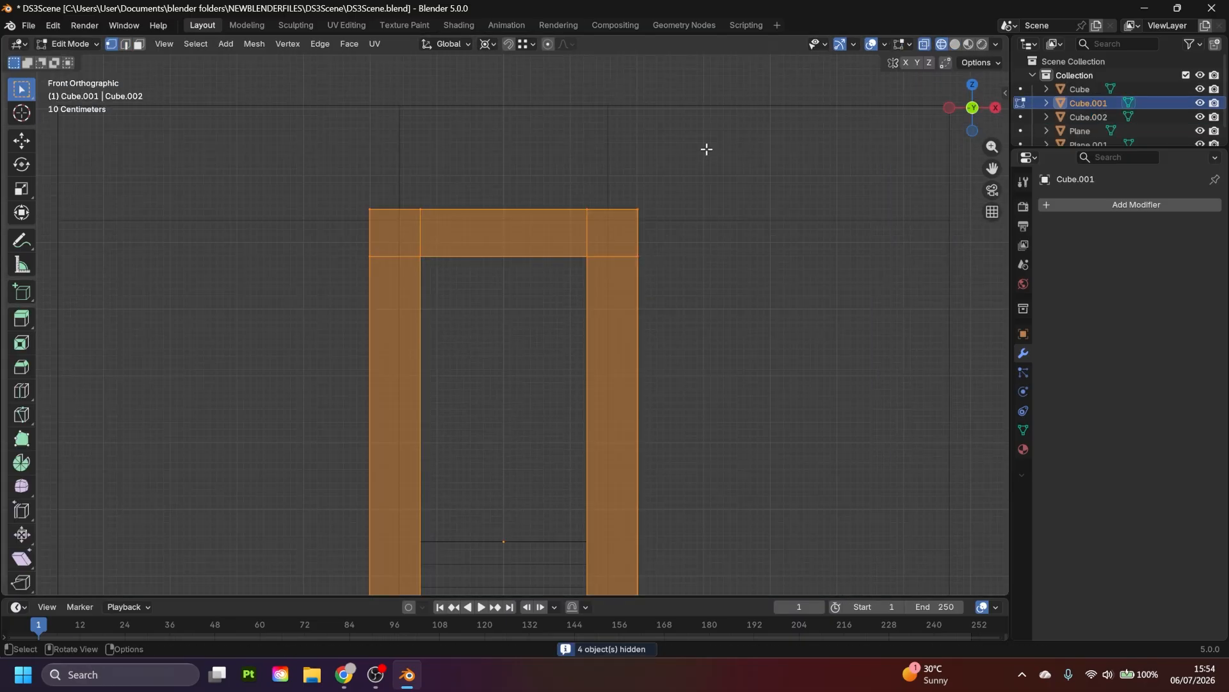
- Adjust the height of the gateway frame's lintel by moving its upper vertices along Z
{"action": "left_click_drag", "start_coordinate": [705, 148], "coordinate": [329, 234]}
{"action": "key", "text": "g"}
{"action": "key", "text": "z"}
{"action": "left_click", "coordinate": [621, 296]}
{"action": "key", "text": "shift+z"}
{"action": "key", "text": "g"}
{"action": "key", "text": "z"}
{"action": "left_click", "coordinate": [659, 313]}
{"action": "key", "text": "Tab"}
- Delete the bottom faces of the gateway's two pillars
{"action": "middle_click_drag", "start_coordinate": [605, 268], "coordinate": [559, 201]}
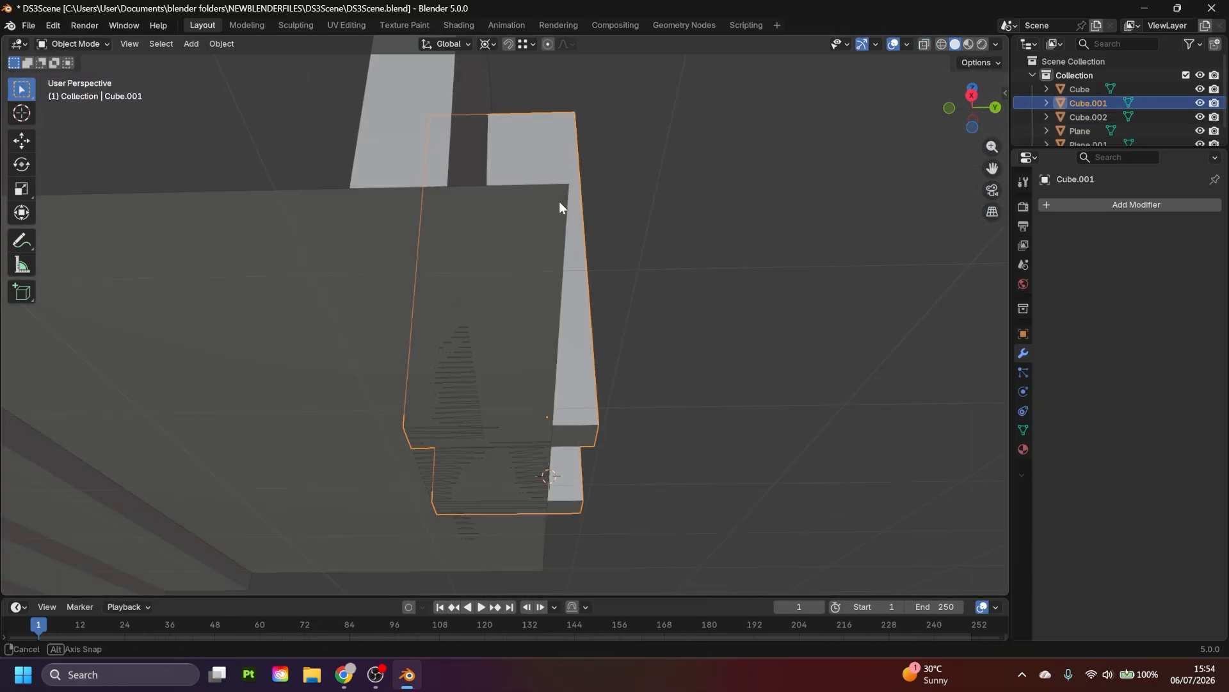
{"action": "left_click", "coordinate": [559, 201]}
{"action": "key", "text": "Tab"}
{"action": "key", "text": "3"}
{"action": "left_click", "coordinate": [390, 439], "text": "shift"}
{"action": "key", "text": "x"}
{"action": "key", "text": "f"}
{"action": "key", "text": "Tab"}
{"action": "scroll", "coordinate": [679, 335], "scroll_direction": "down", "scroll_amount": 6}
- Save the scene and snap the 3D cursor to the wall's lower outer corner
{"action": "left_click", "coordinate": [576, 321]}
{"action": "key", "text": "Tab"}
{"action": "key", "text": "ctrl+s"}
{"action": "key", "text": "Tab"}
{"action": "key", "text": "Tab"}
{"action": "key", "text": "2"}
{"action": "key", "text": "shift+s"}
{"action": "key", "text": "2"}
{"action": "key", "text": "Tab"}
- Add a cylinder at the wall's outer corner and raise it along Z to form a column base
{"action": "key", "text": "shift+a"}
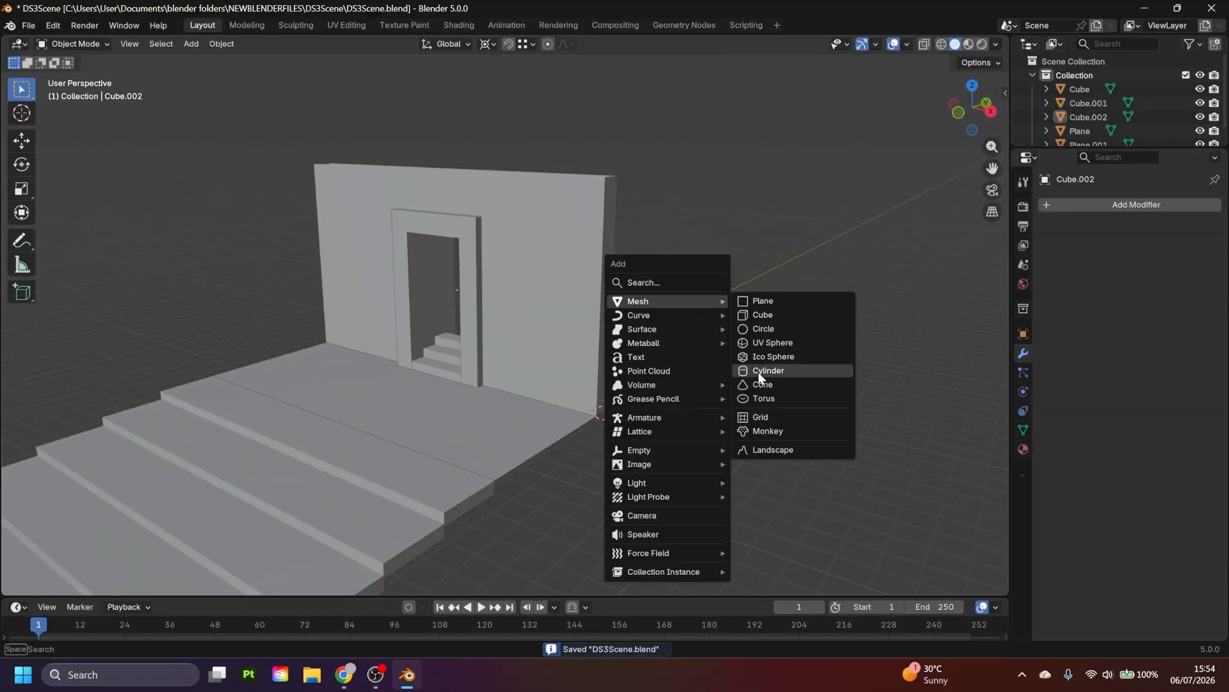
{"action": "left_click", "coordinate": [759, 372]}
{"action": "key", "text": "KP_Decimal"}
{"action": "key", "text": "g"}
{"action": "key", "text": "z"}
{"action": "left_click", "coordinate": [632, 290]}
{"action": "middle_click_drag", "start_coordinate": [632, 291], "coordinate": [527, 355]}
{"action": "left_click", "coordinate": [502, 301]}
{"action": "key", "text": "Tab"}
{"action": "key", "text": "3"}
{"action": "left_click", "coordinate": [723, 384], "text": "shift"}
{"action": "key", "text": "Tab"}
- Flare the cylinder by scaling its bottom face to about 1.5
{"action": "left_click", "coordinate": [529, 307]}
{"action": "key", "text": "KP_Decimal"}
{"action": "key", "text": "Tab"}
{"action": "key", "text": "alt+z"}
{"action": "left_click", "coordinate": [504, 391]}
{"action": "key", "text": "alt+z"}
{"action": "key", "text": "s"}
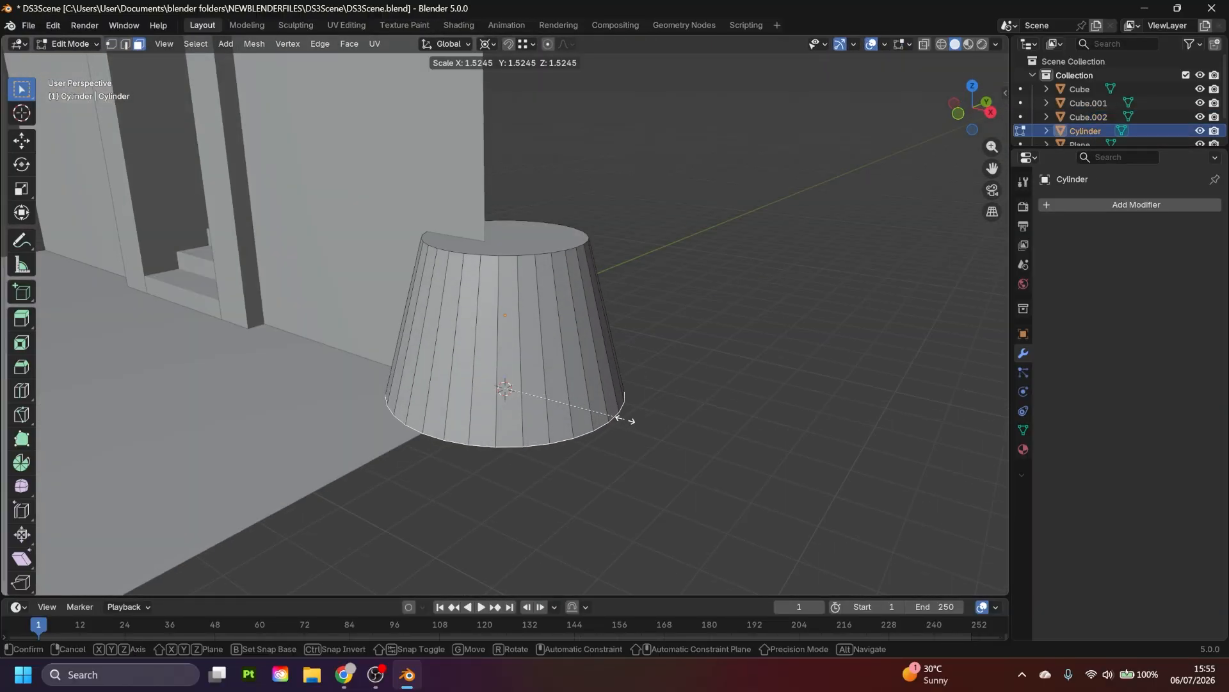
{"action": "left_click", "coordinate": [634, 421]}
- Snap the 3D cursor to the base's top face and add an octagonal cylinder there as the column shaft
{"action": "left_click", "coordinate": [534, 240]}
{"action": "middle_click_drag", "start_coordinate": [563, 276], "coordinate": [526, 251]}
{"action": "key", "text": "shift+s"}
{"action": "key", "text": "2"}
{"action": "key", "text": "Tab"}
{"action": "key", "text": "shift+a"}
{"action": "left_click", "coordinate": [675, 266]}
- Lengthen the shaft by moving its top face upward along Z to about the wall's height
{"action": "key", "text": "Tab"}
{"action": "middle_click_drag", "start_coordinate": [450, 283], "coordinate": [559, 220]}
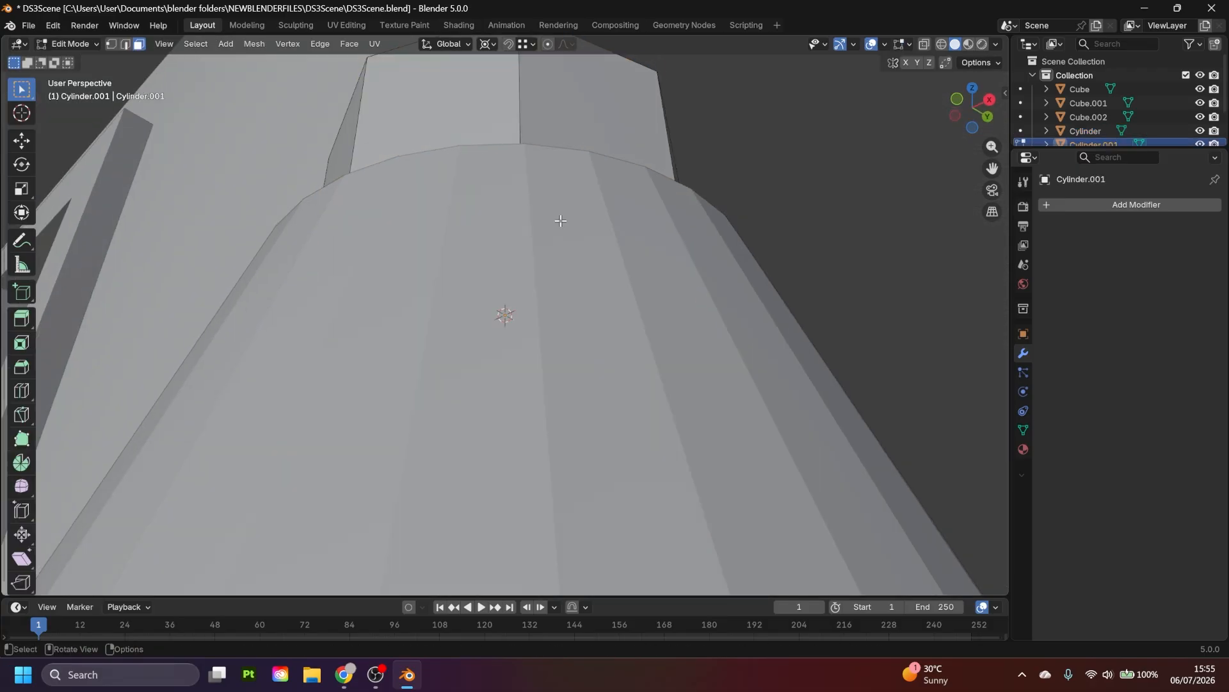
{"action": "left_click", "coordinate": [529, 234]}
{"action": "key", "text": "g"}
{"action": "key", "text": "z"}
{"action": "left_click", "coordinate": [522, 176]}
- Join the shaft and flared base into one object and apply all its transforms
{"action": "key", "text": "Tab"}
{"action": "left_click", "coordinate": [533, 398], "text": "shift"}
{"action": "key", "text": "ctrl+j"}
{"action": "key", "text": "ctrl+a"}
{"action": "key", "text": "a"}
- Add a Mirror modifier on the X axis to repeat the column at the wall's other end
{"action": "left_click", "coordinate": [1078, 205]}
{"action": "type", "text": "m"}
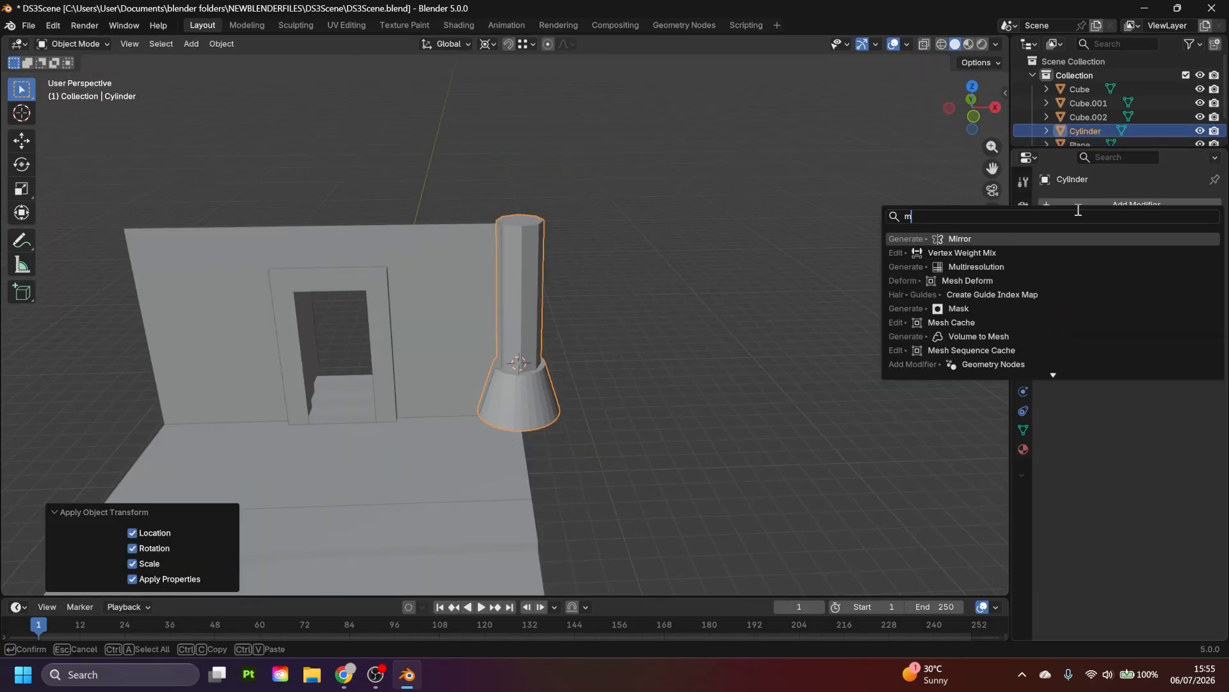
{"action": "key", "text": "Return"}
{"action": "scroll", "coordinate": [494, 275], "scroll_direction": "down", "scroll_amount": 3}
{"action": "left_click", "coordinate": [570, 302]}
- Thicken the column by scaling its whole mesh to about 1.23 with Z locked, and save the file
{"action": "middle_click_drag", "start_coordinate": [571, 301], "coordinate": [714, 425]}
{"action": "key", "text": "Tab"}
{"action": "key", "text": "a"}
{"action": "key", "text": "ctrl+s"}
{"action": "key", "text": "s"}
{"action": "key", "text": "shift+z"}
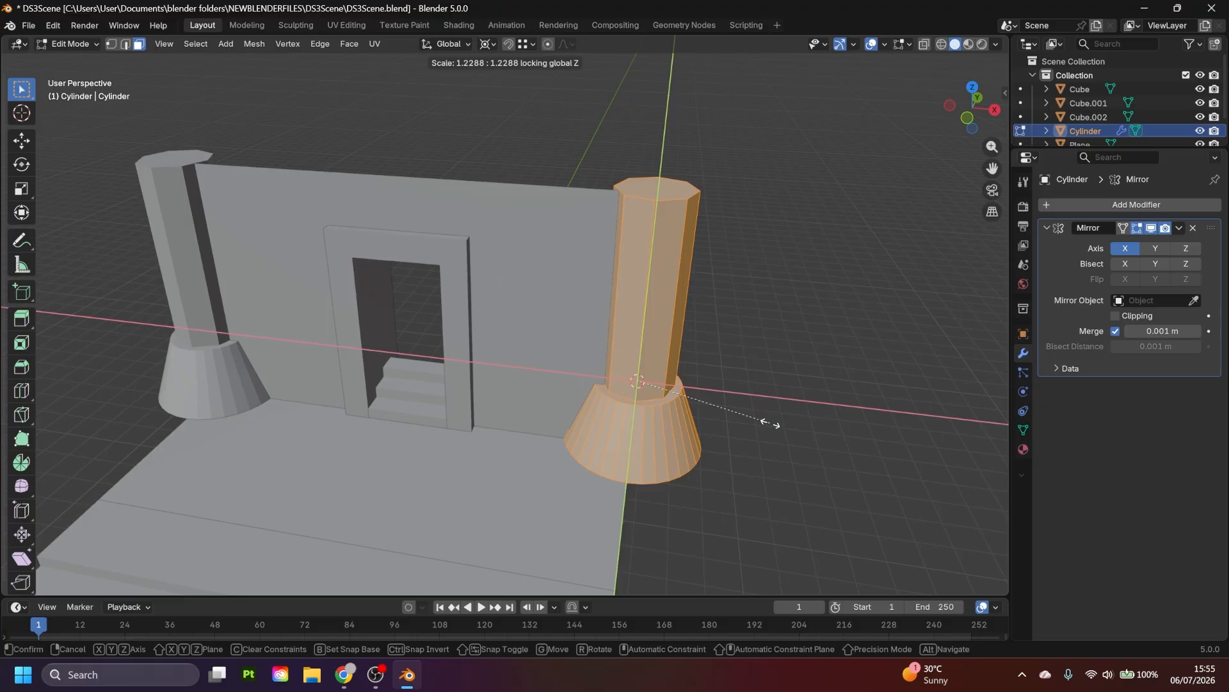
{"action": "left_click", "coordinate": [770, 424]}
{"action": "key", "text": "Tab"}
{"action": "key", "text": "ctrl+s"}
- Extrude and scale the column's top face into a stepped octagonal collar just above the wall
{"action": "scroll", "coordinate": [708, 275], "scroll_direction": "down", "scroll_amount": 3}
{"action": "left_click", "coordinate": [708, 275]}
{"action": "left_click", "coordinate": [595, 269]}
{"action": "key", "text": "Tab"}
{"action": "left_click", "coordinate": [595, 218]}
{"action": "middle_click_drag", "start_coordinate": [666, 269], "coordinate": [708, 314]}
{"action": "key", "text": "e"}
{"action": "scroll", "coordinate": [635, 321], "scroll_direction": "up", "scroll_amount": 2}
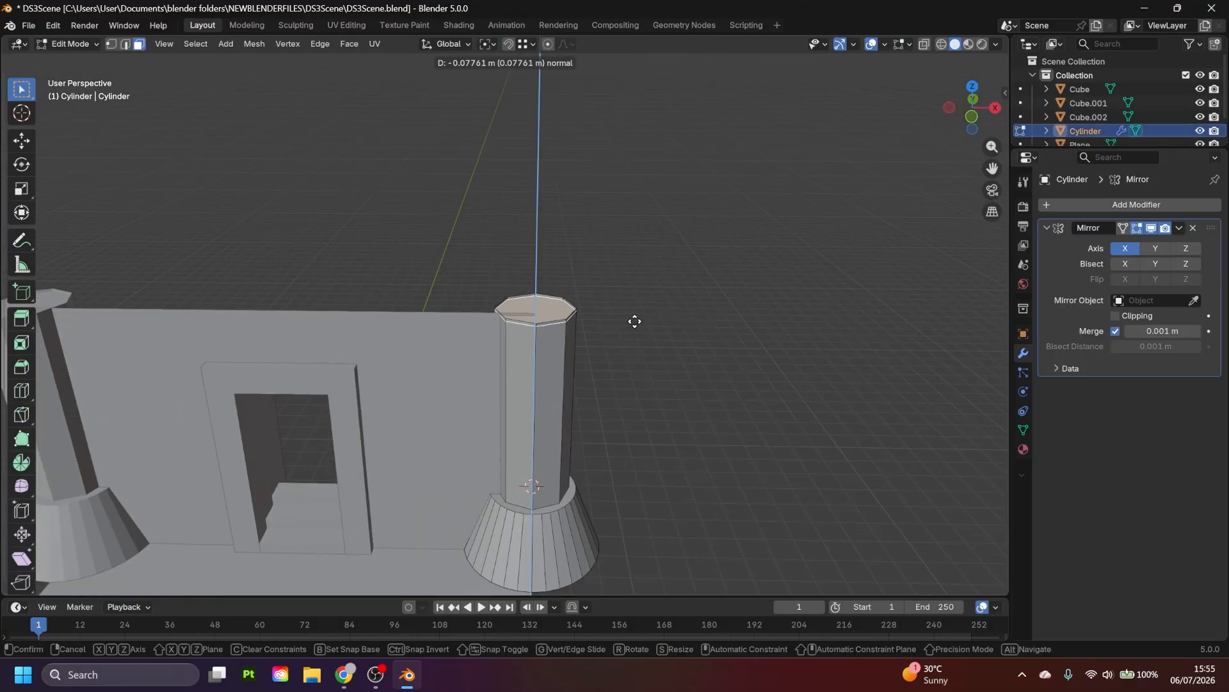
{"action": "left_click", "coordinate": [659, 261]}
{"action": "scroll", "coordinate": [634, 231], "scroll_direction": "down", "scroll_amount": 3}
- Extrude the collar's top face upward as a second shaft section and adjust its height along Z
{"action": "key", "text": "e"}
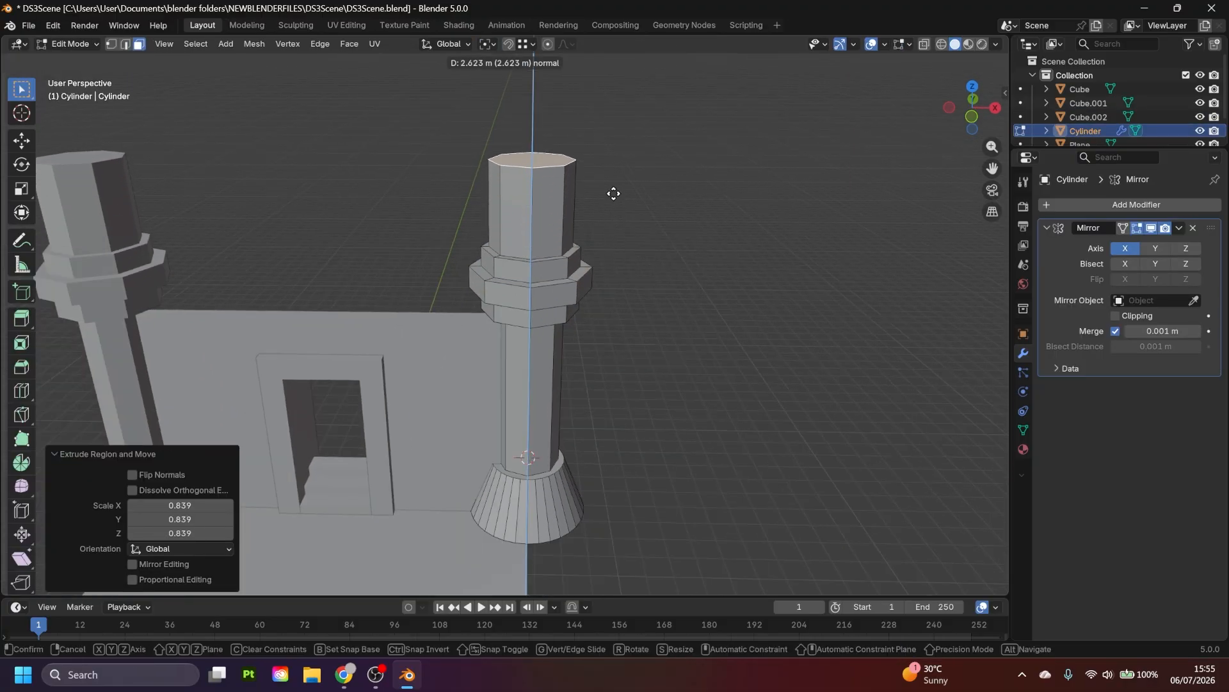
{"action": "left_click", "coordinate": [602, 183]}
{"action": "key", "text": "g"}
{"action": "key", "text": "z"}
{"action": "middle_click_drag", "start_coordinate": [568, 170], "coordinate": [560, 288]}
{"action": "left_click", "coordinate": [563, 279]}
- Build a wider collar and a stepped, tapering cap on the column's top, and save the file
{"action": "key", "text": "s"}
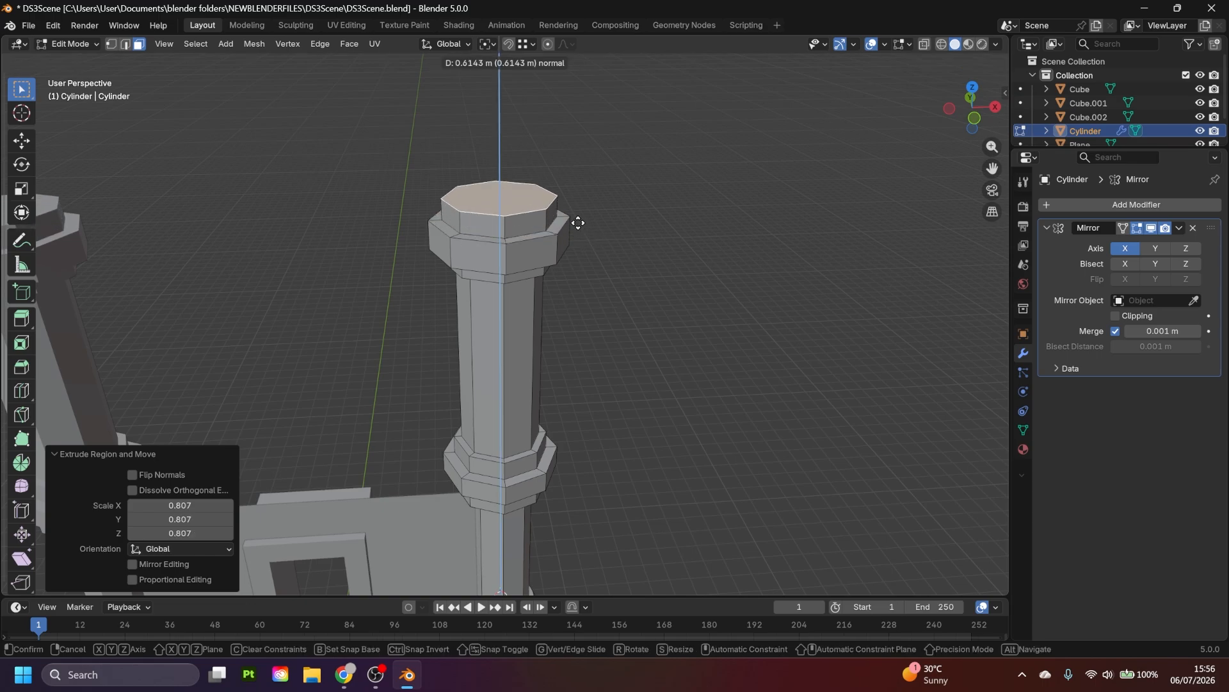
{"action": "left_click", "coordinate": [554, 196]}
{"action": "key", "text": "Tab"}
{"action": "left_click", "coordinate": [574, 228]}
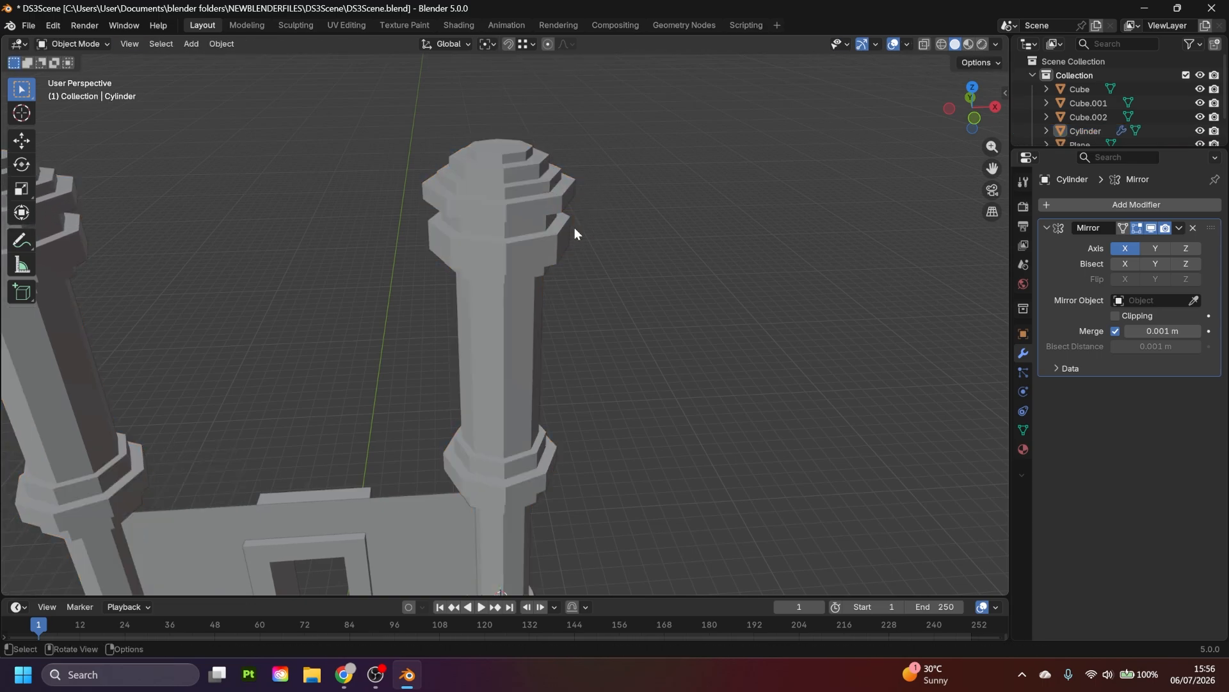
{"action": "scroll", "coordinate": [575, 228], "scroll_direction": "down", "scroll_amount": 4}
{"action": "middle_click_drag", "start_coordinate": [574, 228], "coordinate": [529, 279]}
{"action": "key", "text": "ctrl+s"}
- Raise the wall's upper edges along Z so the wall stands much taller between the columns, and save
{"action": "left_click", "coordinate": [512, 279]}
{"action": "key", "text": "Tab"}
{"action": "scroll", "coordinate": [513, 280], "scroll_direction": "up", "scroll_amount": 5}
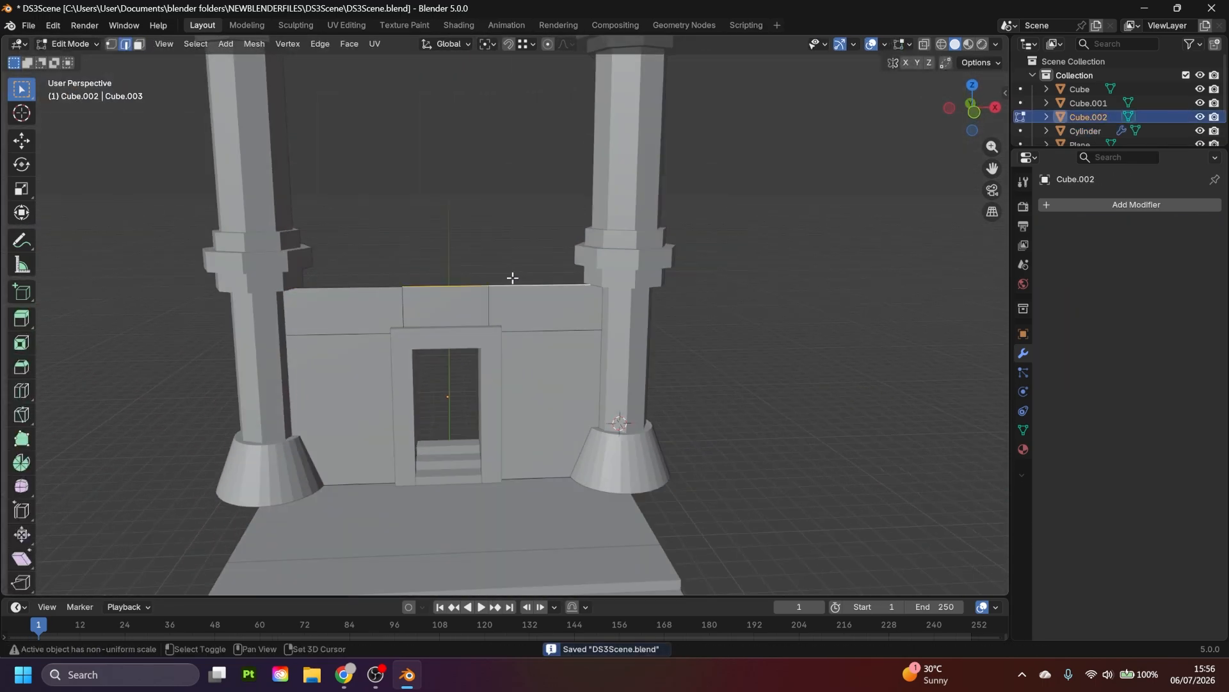
{"action": "key", "text": "g"}
{"action": "key", "text": "z"}
{"action": "left_click", "coordinate": [724, 130]}
{"action": "key", "text": "Tab"}
{"action": "key", "text": "ctrl+s"}
- Delete one half of the gateway frame, keeping a single pillar with half of the lintel
{"action": "mouse_move", "coordinate": [576, 325]}
{"action": "middle_mouse_down"}
{"action": "mouse_move", "coordinate": [621, 336]}
{"action": "mouse_move", "coordinate": [537, 225]}
{"action": "middle_mouse_up"}
{"action": "scroll", "coordinate": [621, 320], "scroll_direction": "up", "scroll_amount": 3}
{"action": "left_click", "coordinate": [537, 225]}
{"action": "key", "text": "Tab"}
{"action": "key", "text": "shift+z"}
{"action": "left_click_drag", "start_coordinate": [603, 179], "coordinate": [526, 422]}
{"action": "key", "text": "x"}
{"action": "key", "text": "f"}
{"action": "key", "text": "z"}
{"action": "left_click", "coordinate": [566, 281]}
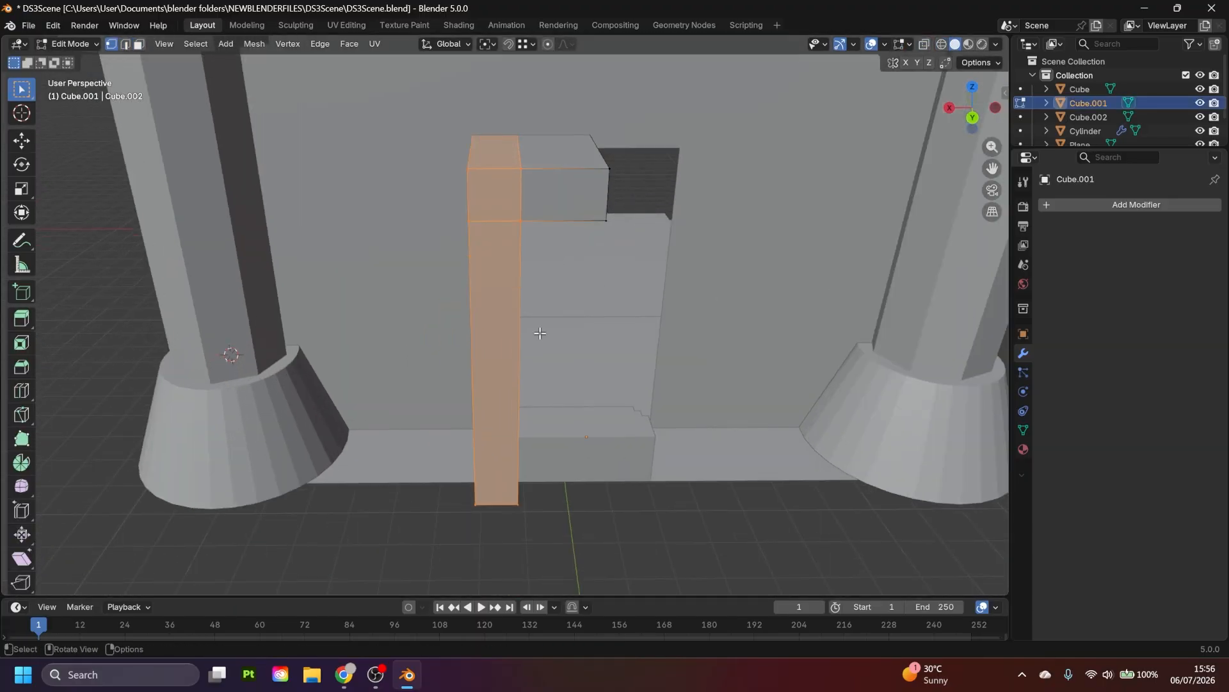
- Move the remaining gateway pillar outward along X to widen the opening
{"action": "key", "text": "Tab"}
{"action": "left_click", "coordinate": [576, 180], "text": "shift"}
{"action": "key", "text": "Tab"}
{"action": "key", "text": "shift+z"}
{"action": "left_click_drag", "start_coordinate": [442, 461], "coordinate": [515, 119]}
{"action": "key", "text": "shift+z"}
{"action": "key", "text": "g"}
{"action": "key", "text": "x"}
{"action": "left_click", "coordinate": [549, 305]}
{"action": "mouse_move", "coordinate": [549, 305]}
{"action": "middle_mouse_down"}
{"action": "mouse_move", "coordinate": [750, 294]}
{"action": "mouse_move", "coordinate": [722, 296]}
{"action": "middle_mouse_up"}
{"action": "scroll", "coordinate": [502, 449], "scroll_direction": "up", "scroll_amount": 2}
{"action": "key", "text": "Tab"}
{"action": "left_click", "coordinate": [470, 403]}
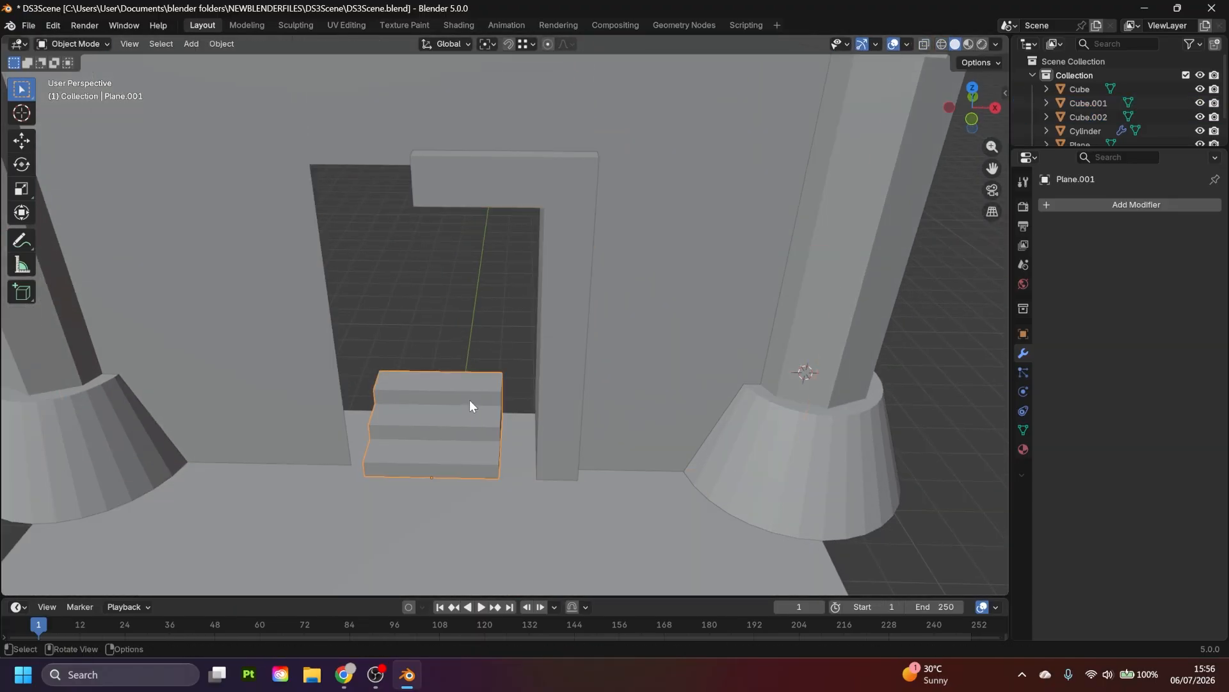
- Cut a vertical loop through the wall's centre and delete the half without the gateway pillar
{"action": "scroll", "coordinate": [544, 289], "scroll_direction": "down", "scroll_amount": 3}
{"action": "left_click", "coordinate": [525, 160]}
{"action": "key", "text": "Tab"}
{"action": "key", "text": "ctrl+r"}
{"action": "left_click", "coordinate": [408, 261], "text": "shift"}
{"action": "key", "text": "x"}
{"action": "key", "text": "f"}
{"action": "key", "text": "Tab"}
{"action": "left_click", "coordinate": [587, 261]}
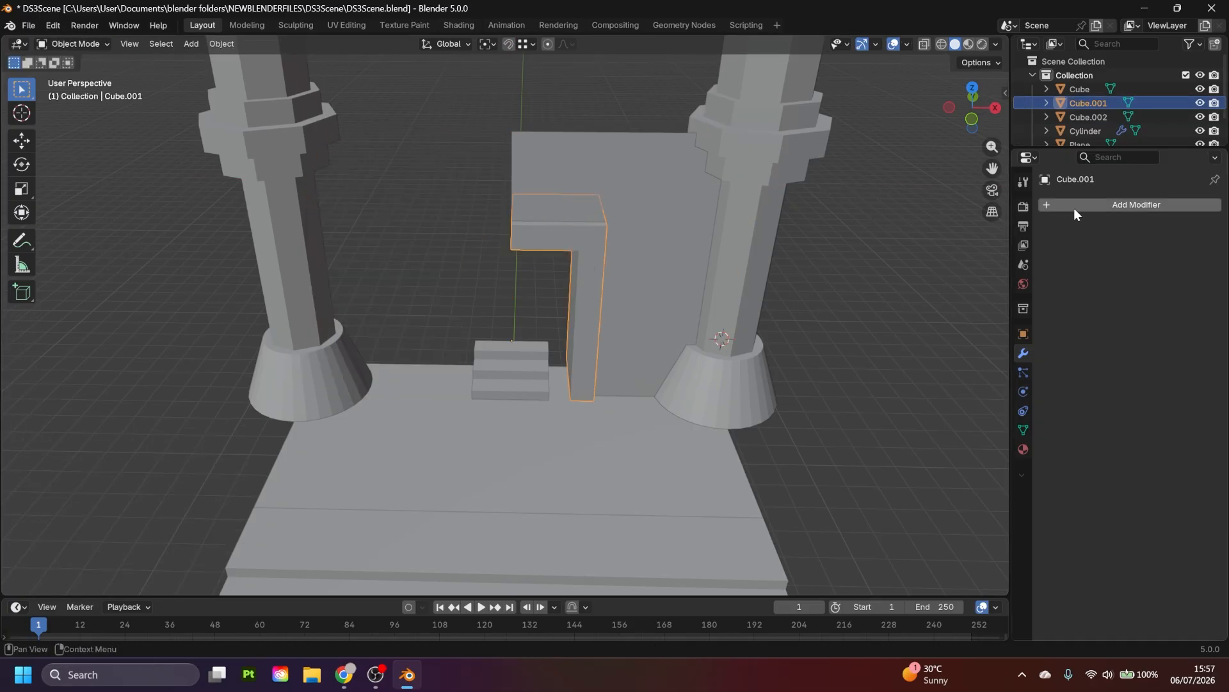
- Add an X-axis Mirror modifier to the half gateway and copy it to the half wall
{"action": "left_click", "coordinate": [1076, 206]}
{"action": "left_click", "coordinate": [641, 204], "text": "shift"}
{"action": "left_click", "coordinate": [589, 235], "text": "shift"}
{"action": "key", "text": "ctrl+l"}
{"action": "left_click", "coordinate": [550, 356]}
{"action": "key", "text": "s"}
{"action": "mouse_move", "coordinate": [669, 287]}
{"action": "middle_mouse_down"}
{"action": "mouse_move", "coordinate": [570, 288]}
{"action": "mouse_move", "coordinate": [678, 284]}
{"action": "middle_mouse_up"}
{"action": "left_click", "coordinate": [669, 279]}
- Move the gateway, wall and columns together about 4.47 m along Y and 1.58 m up, and refine their Y position behind the stairs
{"action": "scroll", "coordinate": [678, 284], "scroll_direction": "down", "scroll_amount": 4}
{"action": "left_click", "coordinate": [580, 243]}
{"action": "left_click", "coordinate": [728, 250], "text": "shift"}
{"action": "key", "text": "KP_3"}
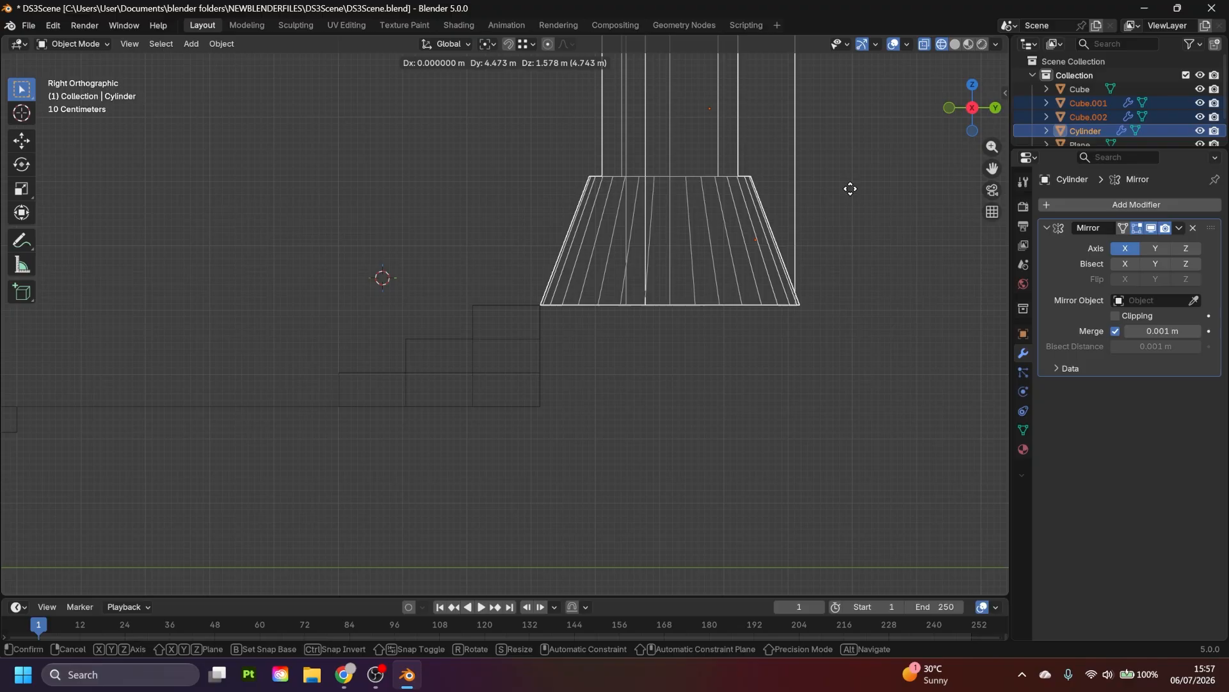
{"action": "left_click", "coordinate": [850, 188]}
{"action": "key", "text": "shift+z"}
{"action": "middle_click_drag", "start_coordinate": [851, 189], "coordinate": [647, 325]}
{"action": "key", "text": "g"}
{"action": "key", "text": "y"}
{"action": "left_click", "coordinate": [508, 404]}
- Add a 2 m plane at the back edge of the stairs' top step
{"action": "left_click", "coordinate": [508, 339]}
{"action": "key", "text": "Tab"}
{"action": "key", "text": "shift+a"}
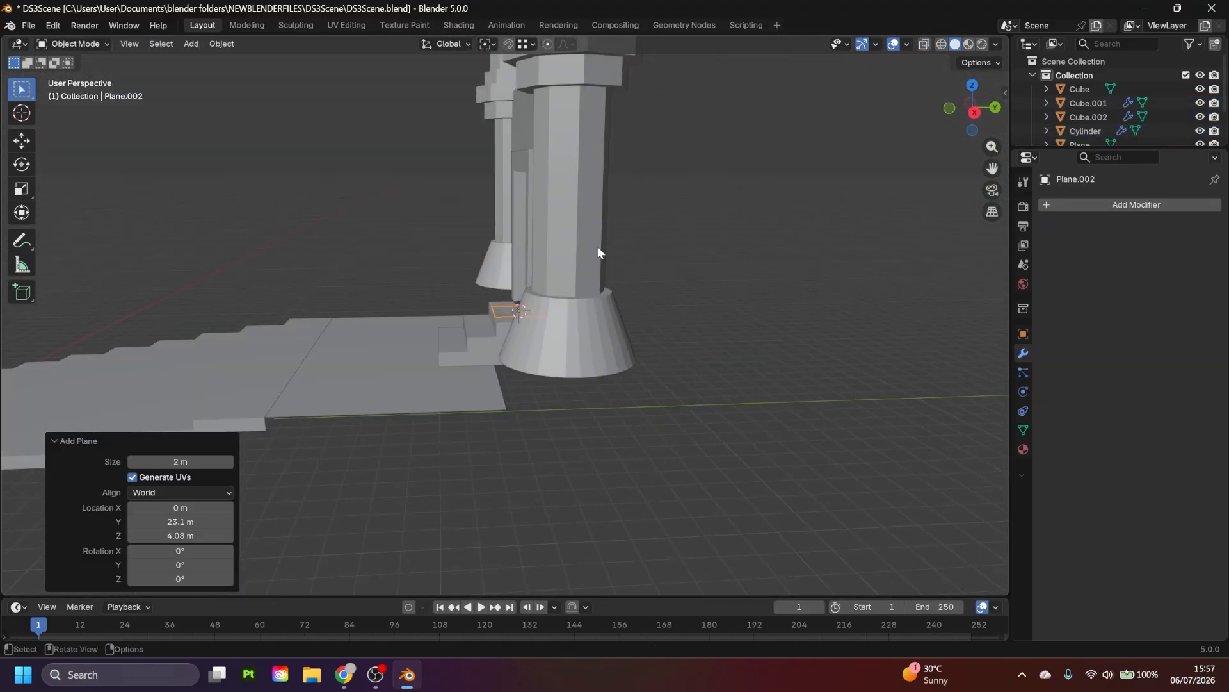
- Move the new plane's far edge a long way back along Y to form a long walkway behind the gateway
{"action": "key", "text": "Tab"}
{"action": "left_click", "coordinate": [593, 311]}
{"action": "key", "text": "g"}
{"action": "left_click", "coordinate": [606, 327]}
{"action": "scroll", "coordinate": [666, 321], "scroll_direction": "down", "scroll_amount": 6}
{"action": "key", "text": "g"}
{"action": "key", "text": "y"}
{"action": "left_click", "coordinate": [851, 346]}
- Scale the whole walkway plane along X by about 5.57
{"action": "key", "text": "a"}
{"action": "key", "text": "s"}
{"action": "key", "text": "x"}
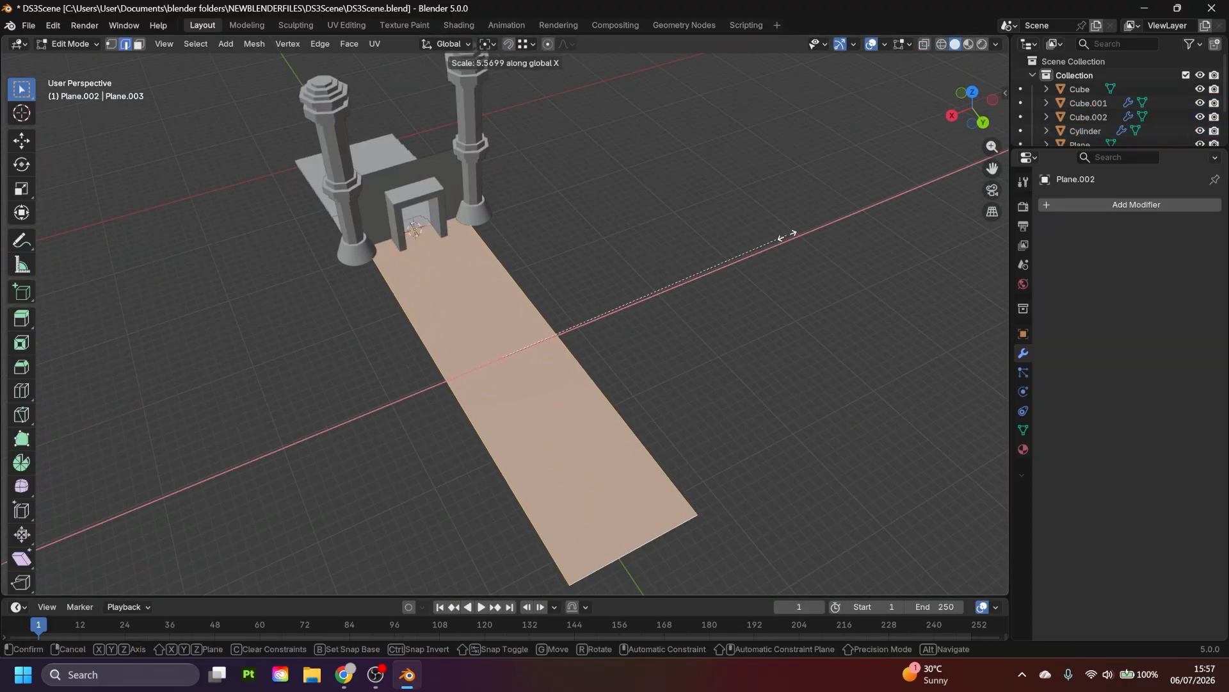
{"action": "left_click", "coordinate": [787, 236]}
- Leave mesh editing, check the scene from several angles and save the file
{"action": "key", "text": "Tab"}
{"action": "middle_click_drag", "start_coordinate": [787, 236], "coordinate": [559, 469]}
{"action": "left_click", "coordinate": [400, 253]}
{"action": "scroll", "coordinate": [401, 252], "scroll_direction": "up", "scroll_amount": 7}
{"action": "scroll", "coordinate": [693, 331], "scroll_direction": "down", "scroll_amount": 7}
{"action": "middle_click_drag", "start_coordinate": [694, 332], "coordinate": [645, 346]}
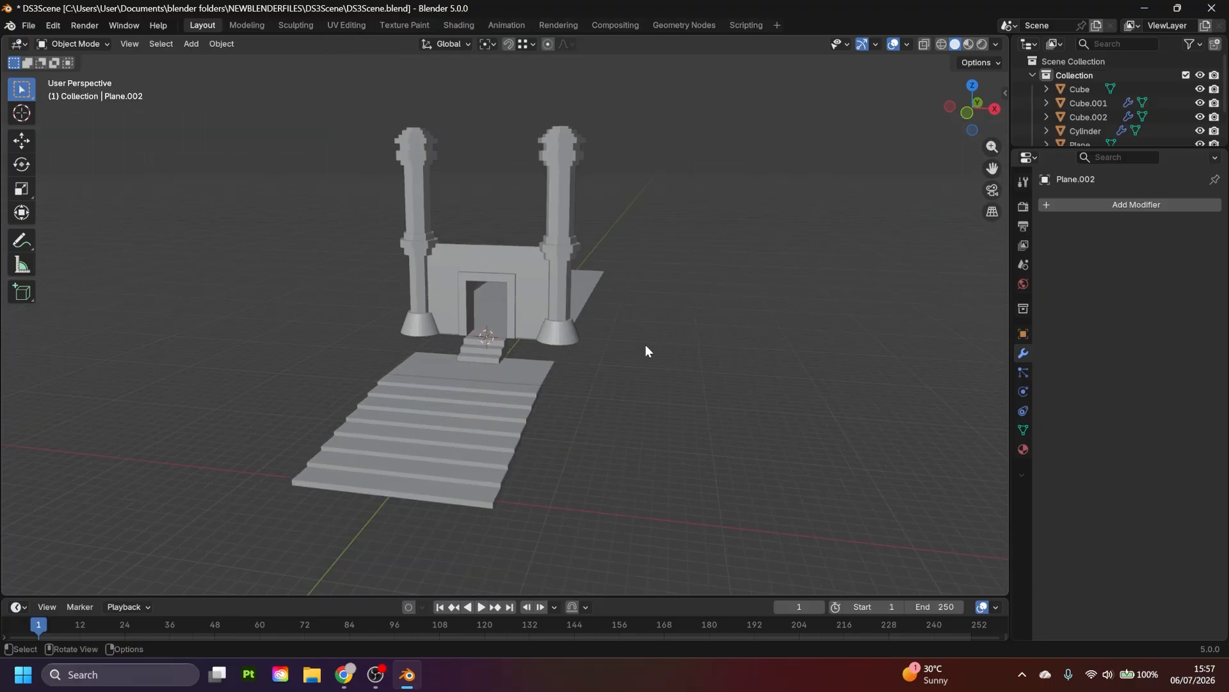
{"action": "mouse_move", "coordinate": [502, 327]}
{"action": "middle_mouse_down"}
{"action": "mouse_move", "coordinate": [575, 324]}
{"action": "mouse_move", "coordinate": [484, 321]}
{"action": "middle_mouse_up"}
{"action": "key", "text": "ctrl+s"}
- Edit the column, wall and gateway together in front wireframe view and extend their bottoms down to the lower ground level
{"action": "scroll", "coordinate": [599, 338], "scroll_direction": "up", "scroll_amount": 6}
{"action": "middle_click_drag", "start_coordinate": [704, 333], "coordinate": [578, 252]}
{"action": "left_click", "coordinate": [579, 252]}
{"action": "key", "text": "Tab"}
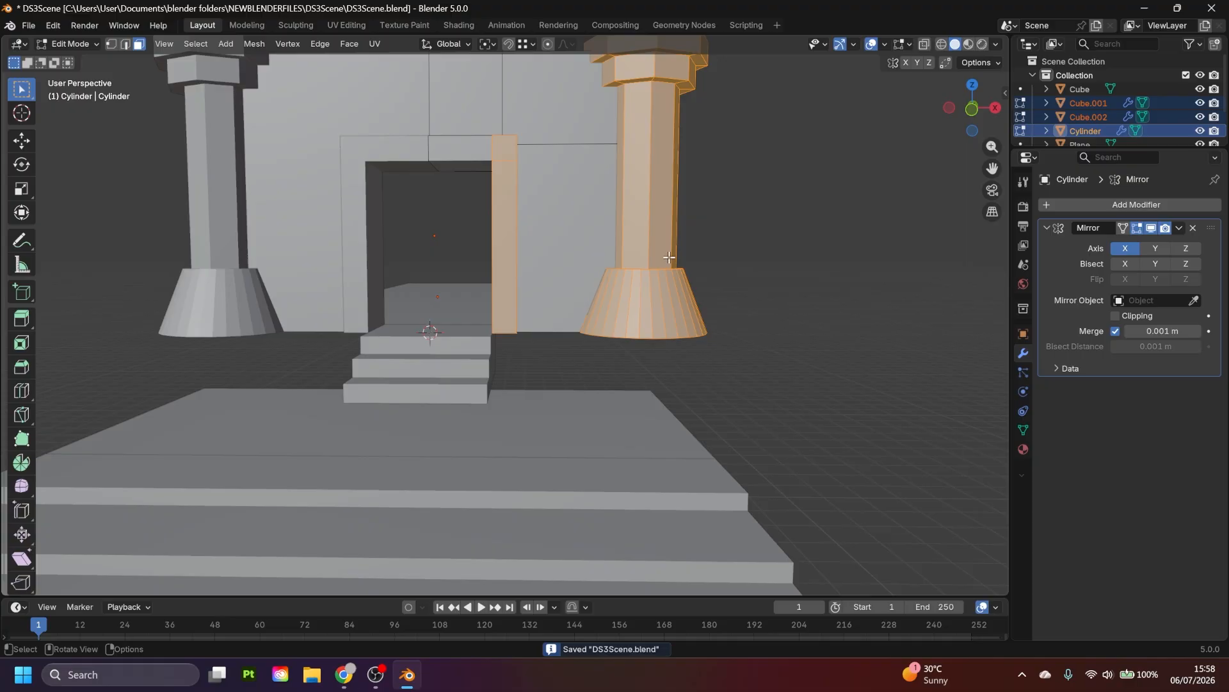
{"action": "key", "text": "KP_1"}
{"action": "key", "text": "shift+z"}
{"action": "key", "text": "1"}
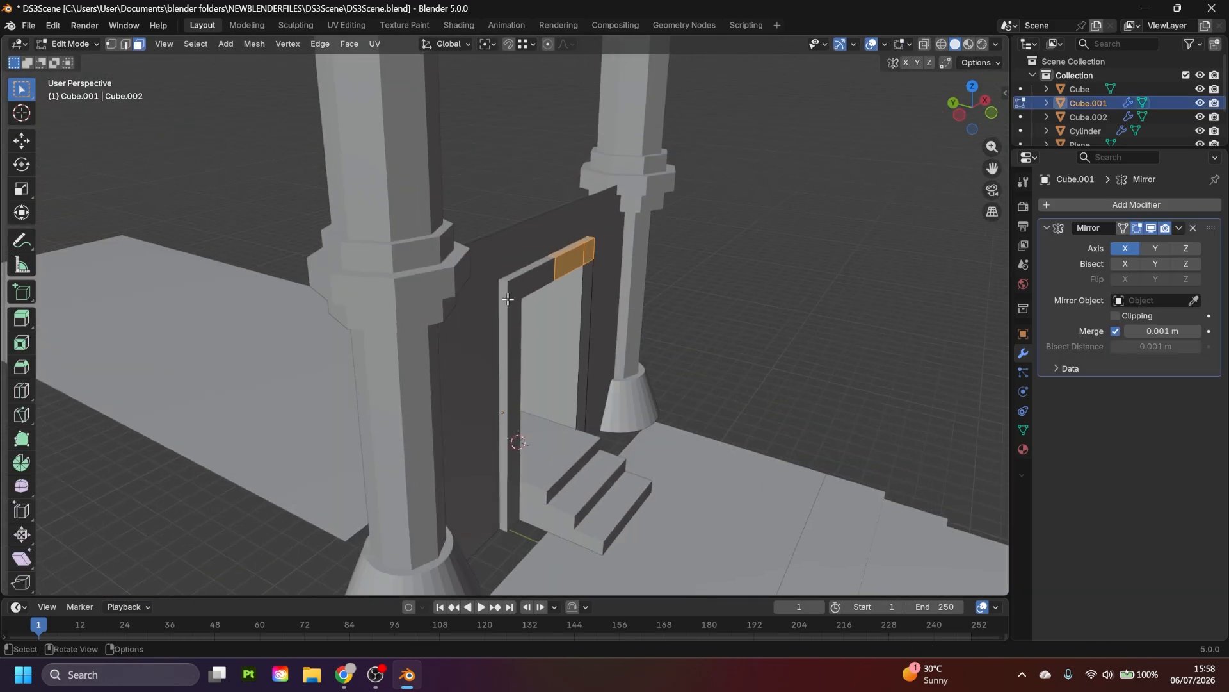
{"action": "middle_click_drag", "start_coordinate": [570, 308], "coordinate": [582, 302]}
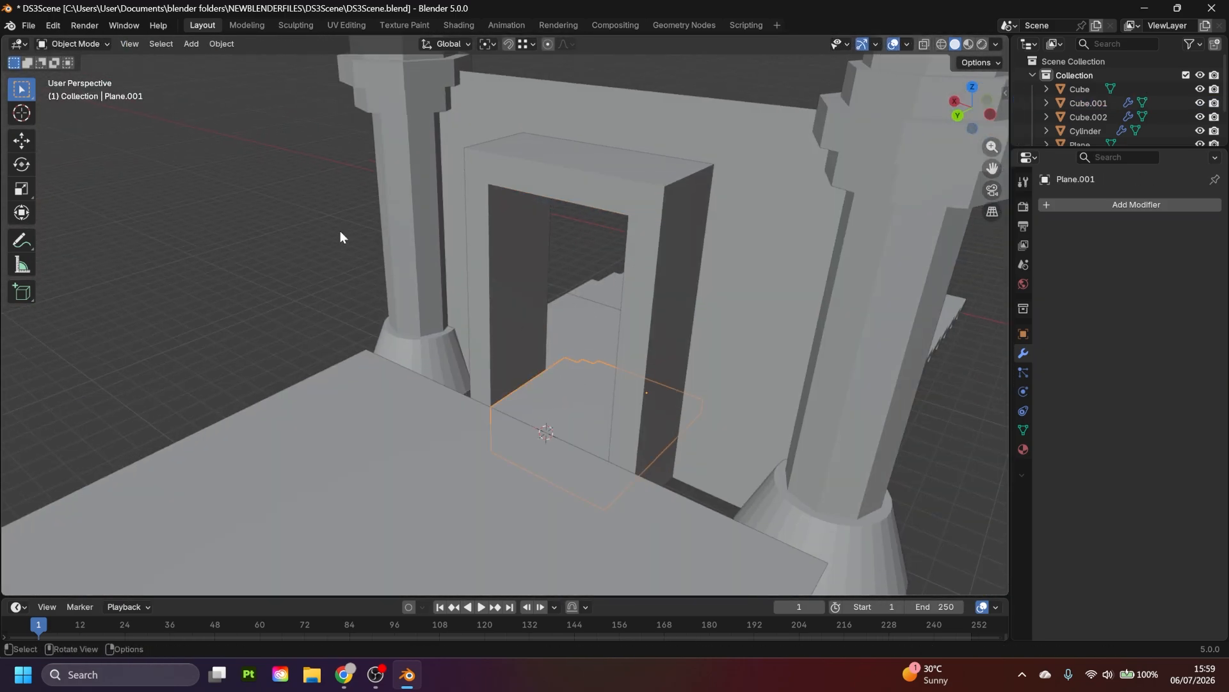
- Rotate the new door plane upright about X in the gateway and snap its bottom edge to the walkway level
{"action": "key", "text": "r"}
{"action": "key", "text": "x"}
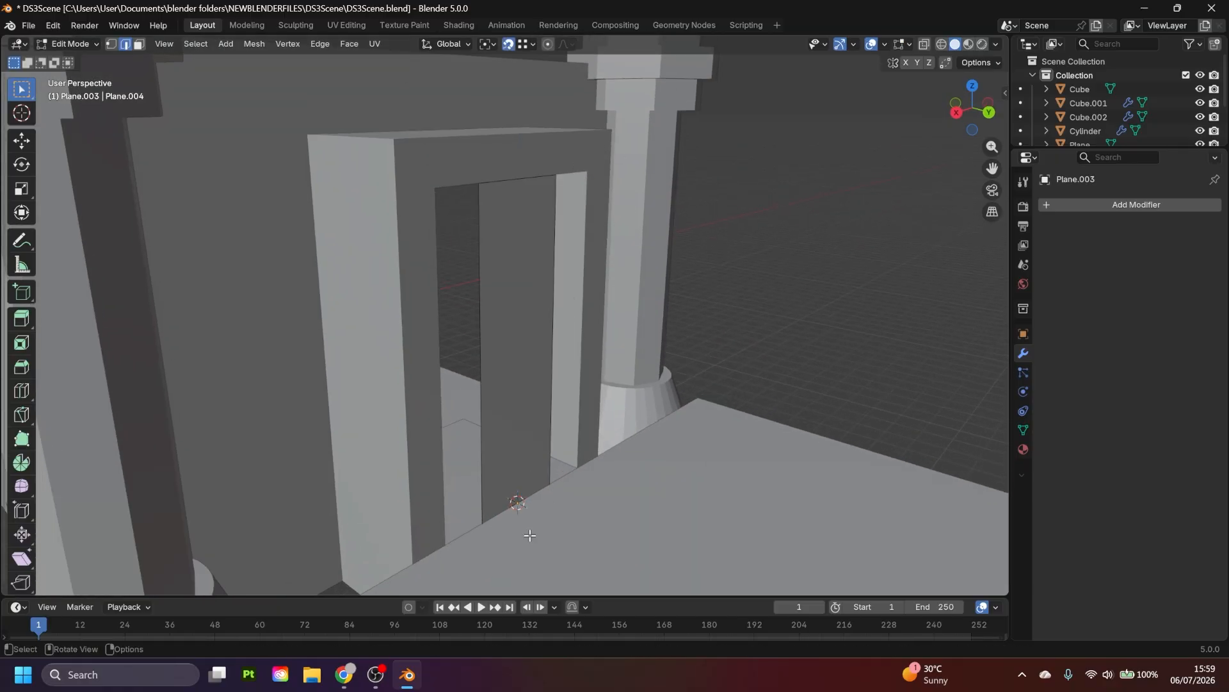
{"action": "middle_click_drag", "start_coordinate": [530, 536], "coordinate": [527, 390]}
{"action": "key", "text": "shift+z"}
{"action": "left_click", "coordinate": [527, 390]}
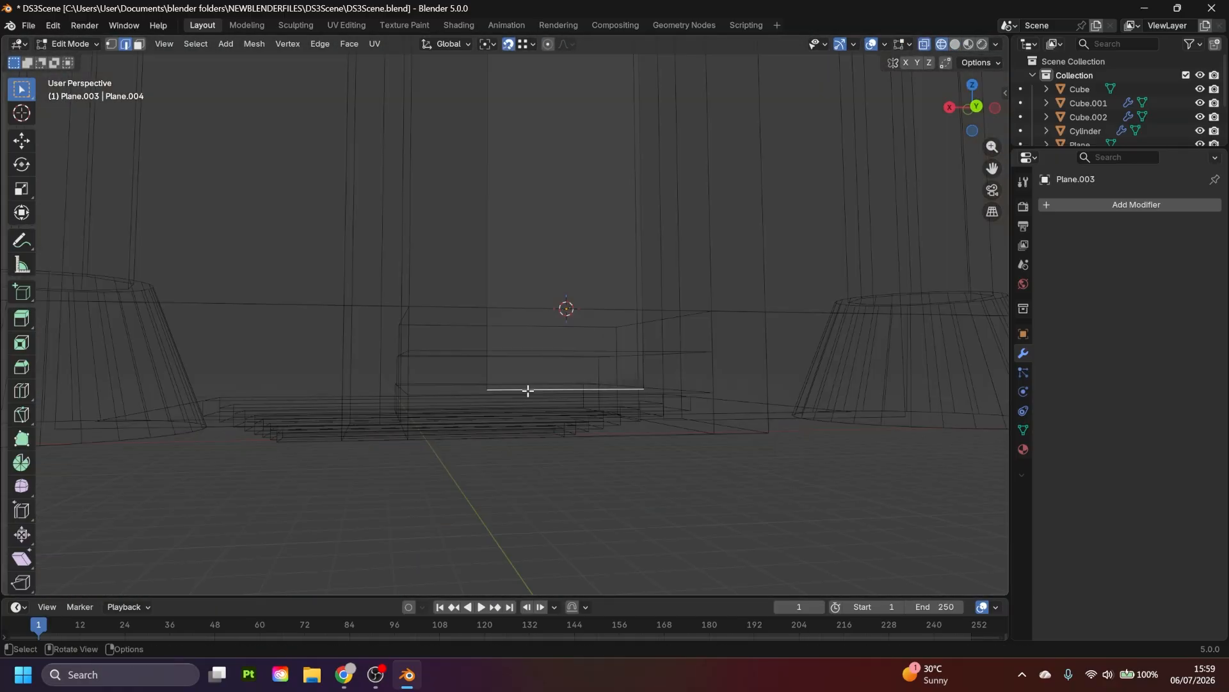
{"action": "key", "text": "shift+z"}
{"action": "key", "text": "g"}
{"action": "left_click", "coordinate": [425, 423]}
{"action": "key", "text": "shift+Tab"}
- Move one side edge of the door plane about -0.945 m along X and the opposite edge outward to fill the gateway opening
{"action": "middle_click_drag", "start_coordinate": [594, 275], "coordinate": [480, 286]}
{"action": "scroll", "coordinate": [480, 286], "scroll_direction": "down", "scroll_amount": 1}
{"action": "left_click", "coordinate": [473, 288]}
{"action": "key", "text": "g"}
{"action": "key", "text": "x"}
{"action": "left_click", "coordinate": [527, 275]}
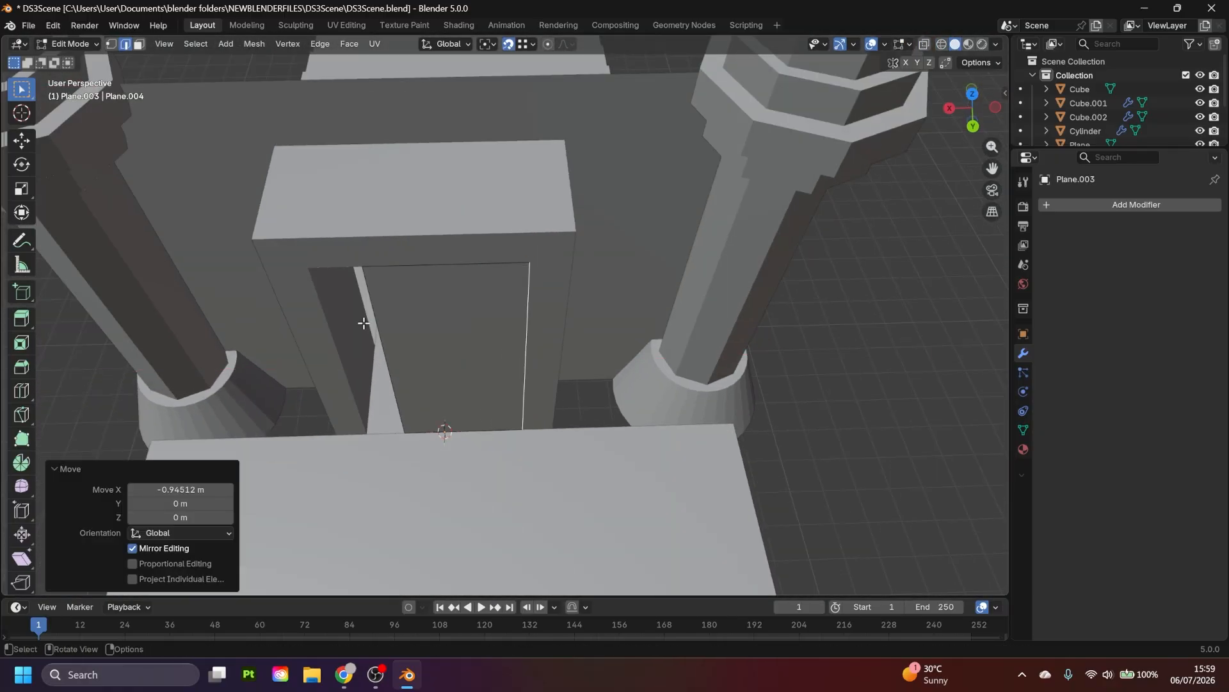
{"action": "left_click", "coordinate": [458, 317]}
{"action": "key", "text": "g"}
{"action": "key", "text": "x"}
{"action": "middle_click_drag", "start_coordinate": [363, 324], "coordinate": [810, 292], "text": "shift"}
- Frame the door and examine how it sits in the gateway from the front, back and a distance
{"action": "key", "text": "Tab"}
{"action": "middle_click_drag", "start_coordinate": [799, 297], "coordinate": [589, 301]}
{"action": "left_click", "coordinate": [547, 251]}
{"action": "key", "text": "grave"}
{"action": "left_click", "coordinate": [583, 314]}
{"action": "middle_click_drag", "start_coordinate": [422, 253], "coordinate": [589, 228]}
{"action": "scroll", "coordinate": [590, 228], "scroll_direction": "down", "scroll_amount": 5}
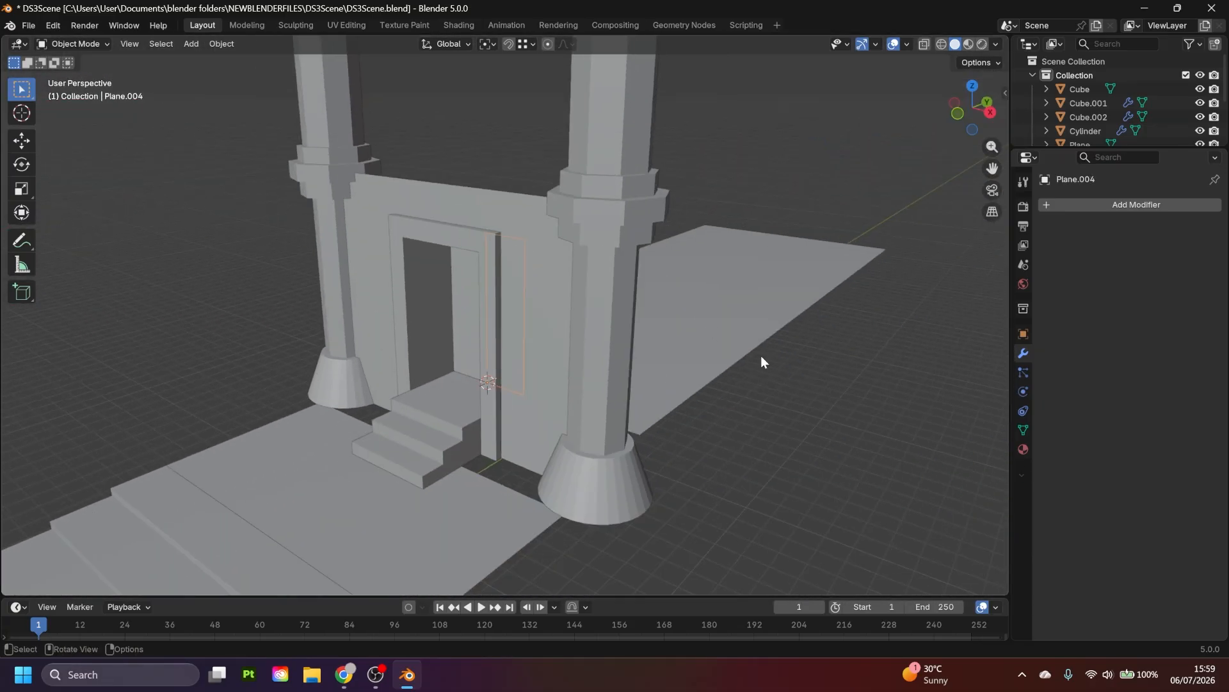
{"action": "middle_click_drag", "start_coordinate": [500, 320], "coordinate": [554, 273]}
{"action": "scroll", "coordinate": [544, 288], "scroll_direction": "down", "scroll_amount": 1}
{"action": "middle_click_drag", "start_coordinate": [531, 339], "coordinate": [518, 313], "text": "shift"}
{"action": "scroll", "coordinate": [519, 312], "scroll_direction": "up", "scroll_amount": 6}
{"action": "scroll", "coordinate": [521, 242], "scroll_direction": "down", "scroll_amount": 7}
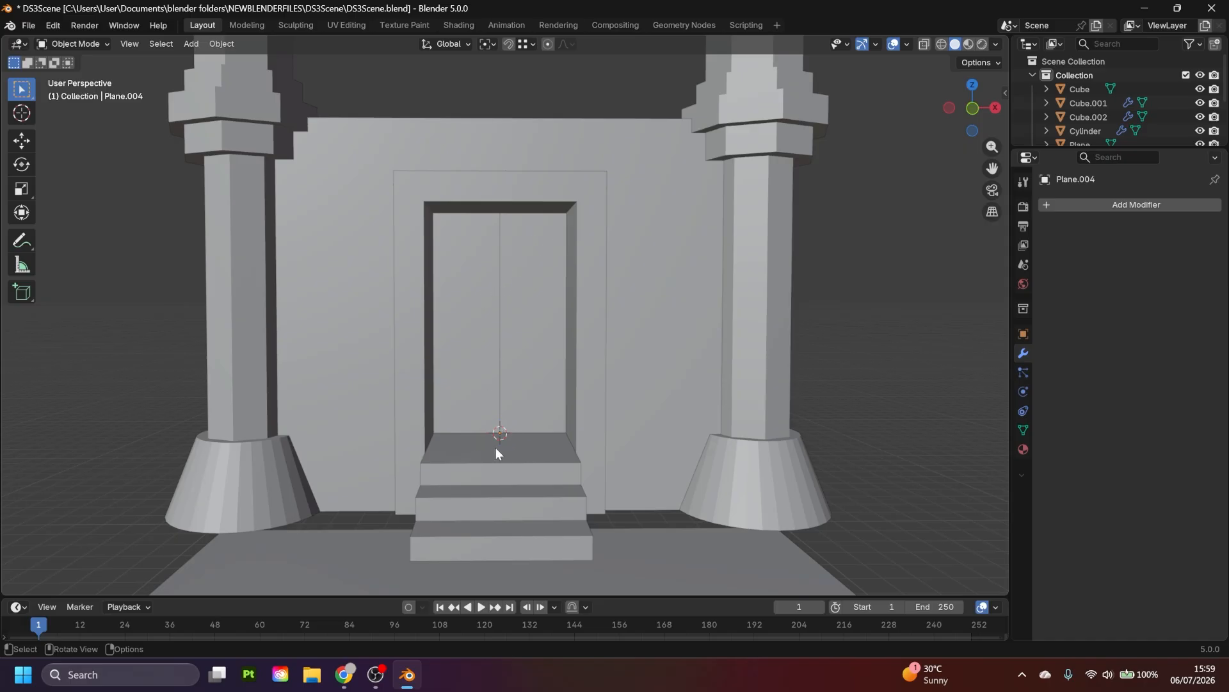
{"action": "middle_click_drag", "start_coordinate": [692, 220], "coordinate": [678, 288]}
{"action": "scroll", "coordinate": [582, 390], "scroll_direction": "down", "scroll_amount": 5}
{"action": "middle_click_drag", "start_coordinate": [582, 390], "coordinate": [371, 355], "text": "shift"}
{"action": "scroll", "coordinate": [588, 347], "scroll_direction": "up", "scroll_amount": 3}
- Extrude the faces of both door leaves about 0.34 m to give them thickness
{"action": "left_click", "coordinate": [505, 327]}
{"action": "scroll", "coordinate": [642, 336], "scroll_direction": "up", "scroll_amount": 1}
{"action": "scroll", "coordinate": [643, 343], "scroll_direction": "up", "scroll_amount": 4}
{"action": "middle_click_drag", "start_coordinate": [474, 407], "coordinate": [583, 346]}
{"action": "key", "text": "Tab"}
{"action": "key", "text": "a"}
{"action": "scroll", "coordinate": [543, 349], "scroll_direction": "up", "scroll_amount": 3}
{"action": "key", "text": "e"}
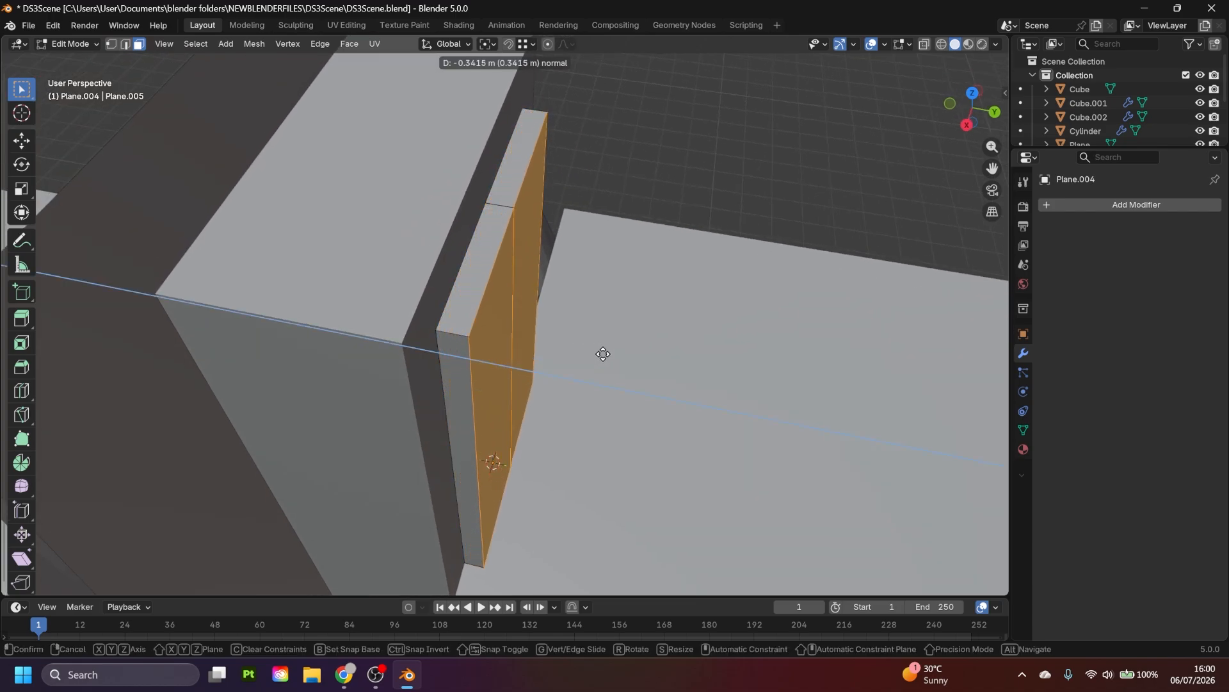
{"action": "left_click", "coordinate": [603, 354]}
{"action": "middle_click_drag", "start_coordinate": [603, 354], "coordinate": [551, 248]}
{"action": "key", "text": "Tab"}
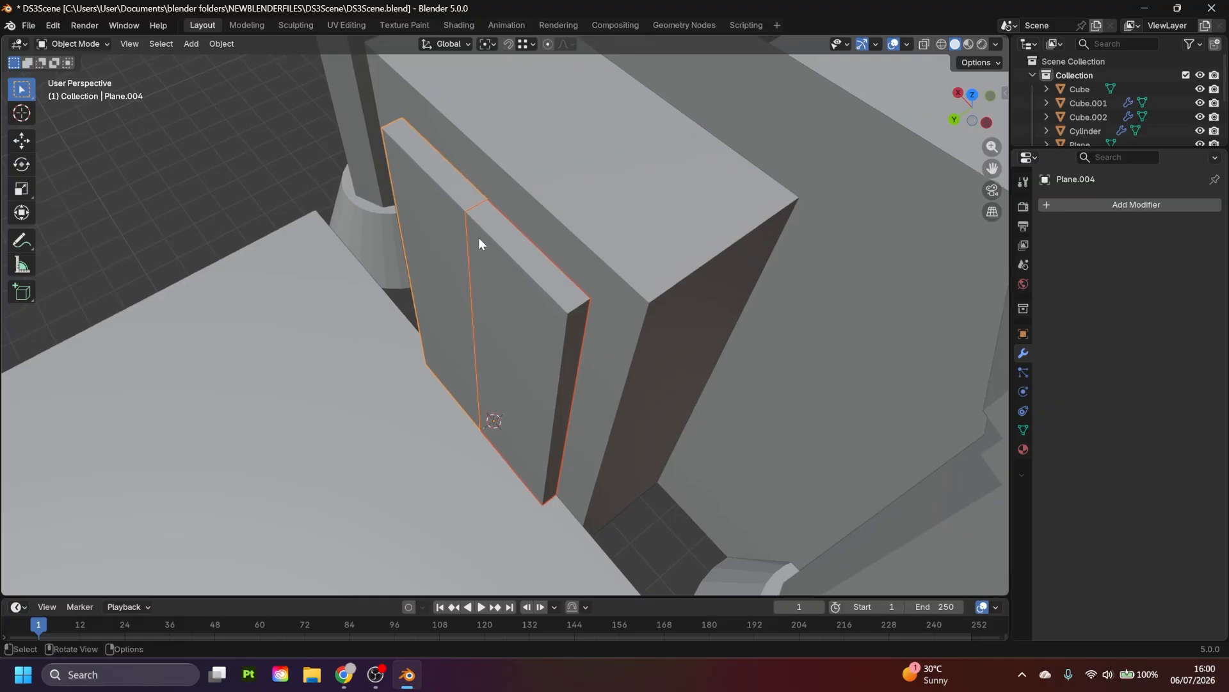
{"action": "left_click", "coordinate": [535, 279]}
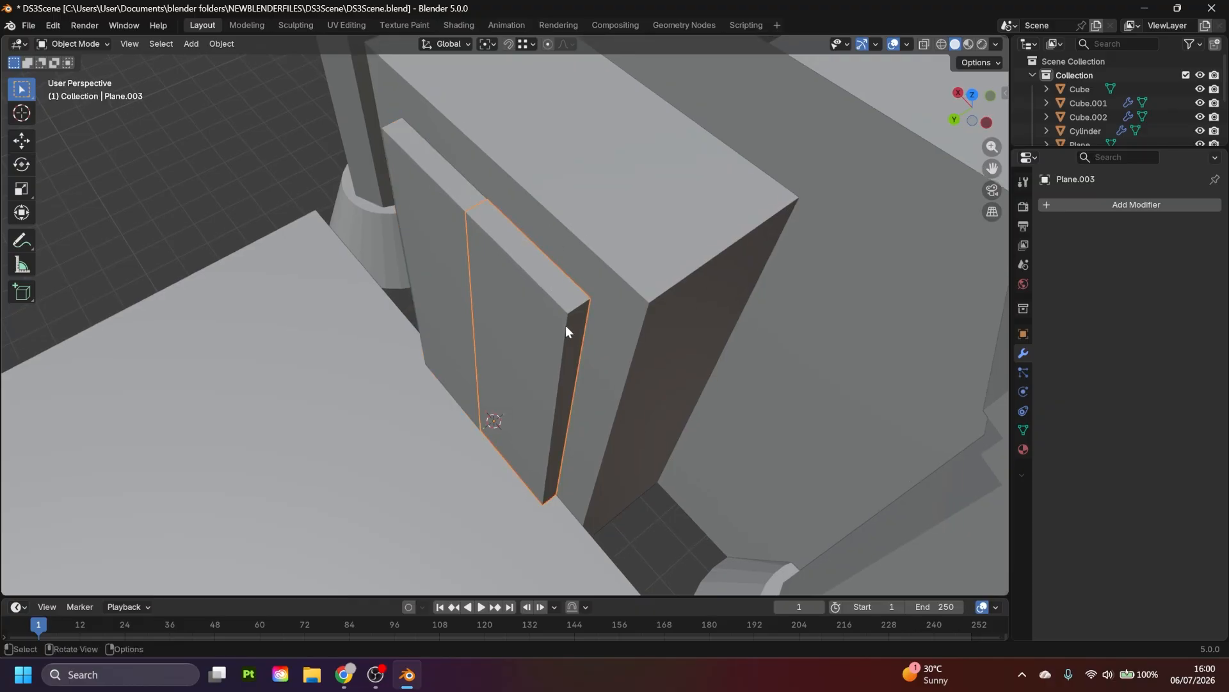
{"action": "left_click", "coordinate": [621, 283]}
{"action": "key", "text": "shift+h"}
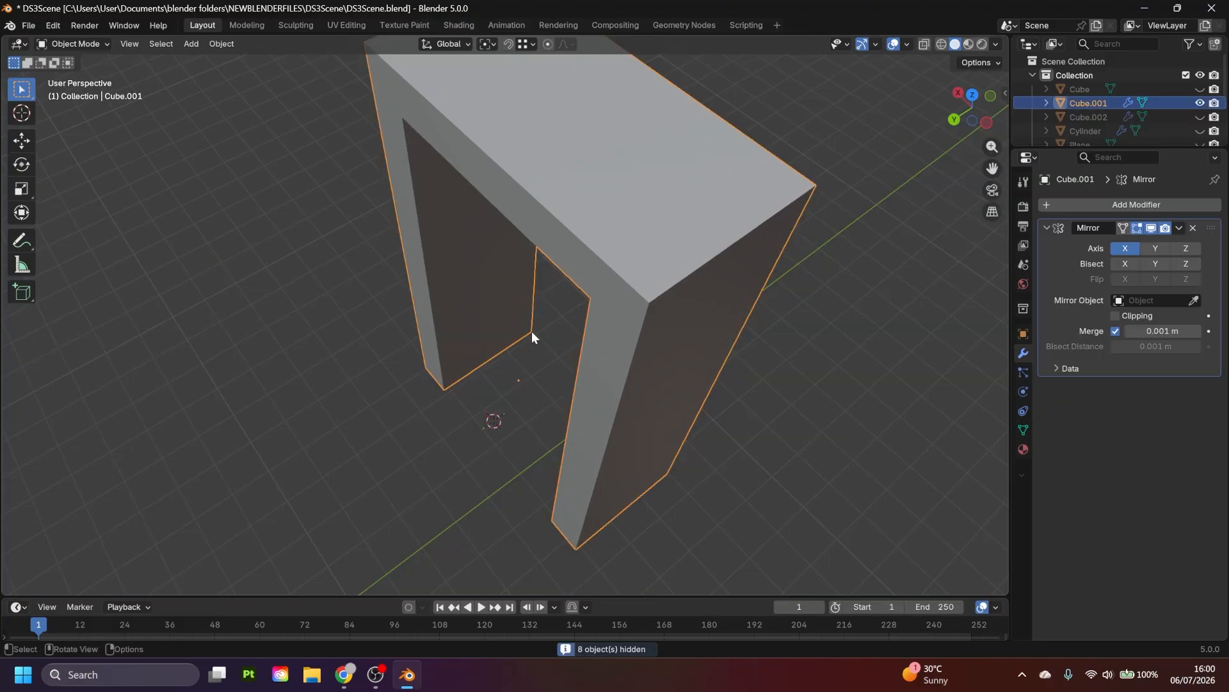
{"action": "key", "text": "alt+h"}
- Snap the 3D cursor to the short bottom edge on the outer, hinge side of one door leaf
{"action": "middle_click_drag", "start_coordinate": [535, 365], "coordinate": [532, 392]}
{"action": "left_click", "coordinate": [509, 345]}
{"action": "scroll", "coordinate": [509, 340], "scroll_direction": "down", "scroll_amount": 4}
{"action": "scroll", "coordinate": [534, 309], "scroll_direction": "up", "scroll_amount": 2}
{"action": "scroll", "coordinate": [563, 309], "scroll_direction": "down", "scroll_amount": 2}
{"action": "scroll", "coordinate": [532, 392], "scroll_direction": "up", "scroll_amount": 2}
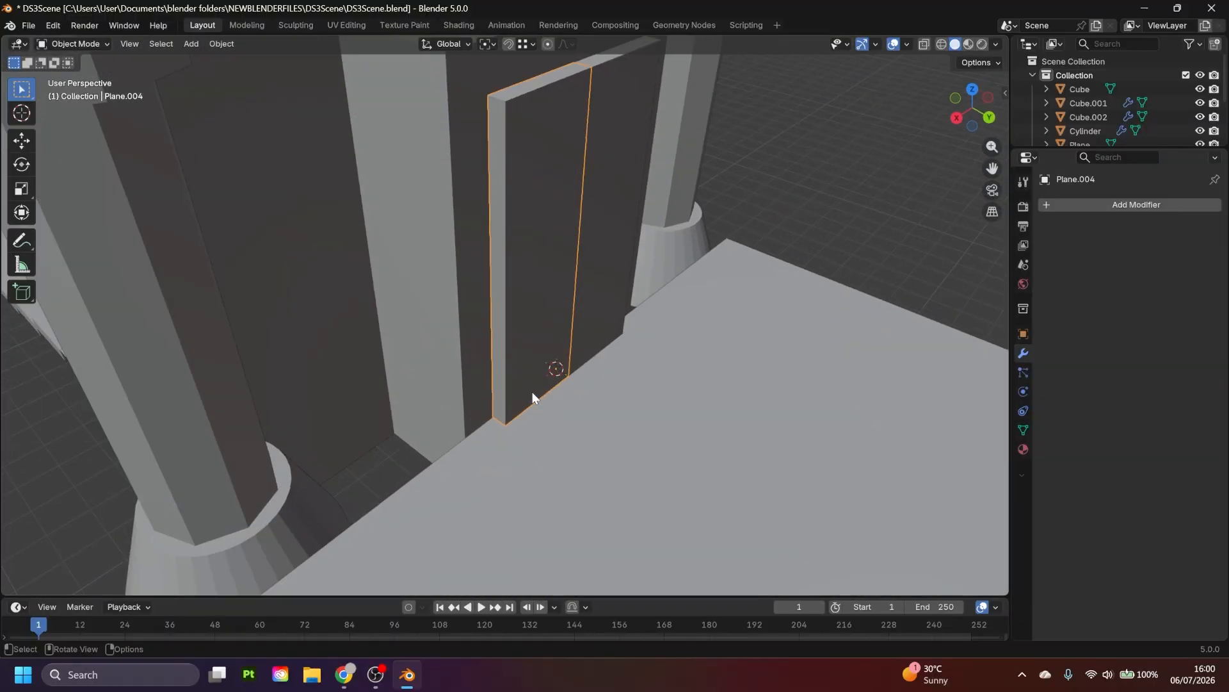
{"action": "middle_click_drag", "start_coordinate": [513, 322], "coordinate": [513, 354], "text": "shift"}
{"action": "key", "text": "Tab"}
{"action": "middle_click_drag", "start_coordinate": [503, 427], "coordinate": [562, 320], "text": "shift"}
{"action": "scroll", "coordinate": [562, 320], "scroll_direction": "up", "scroll_amount": 1}
{"action": "key", "text": "2"}
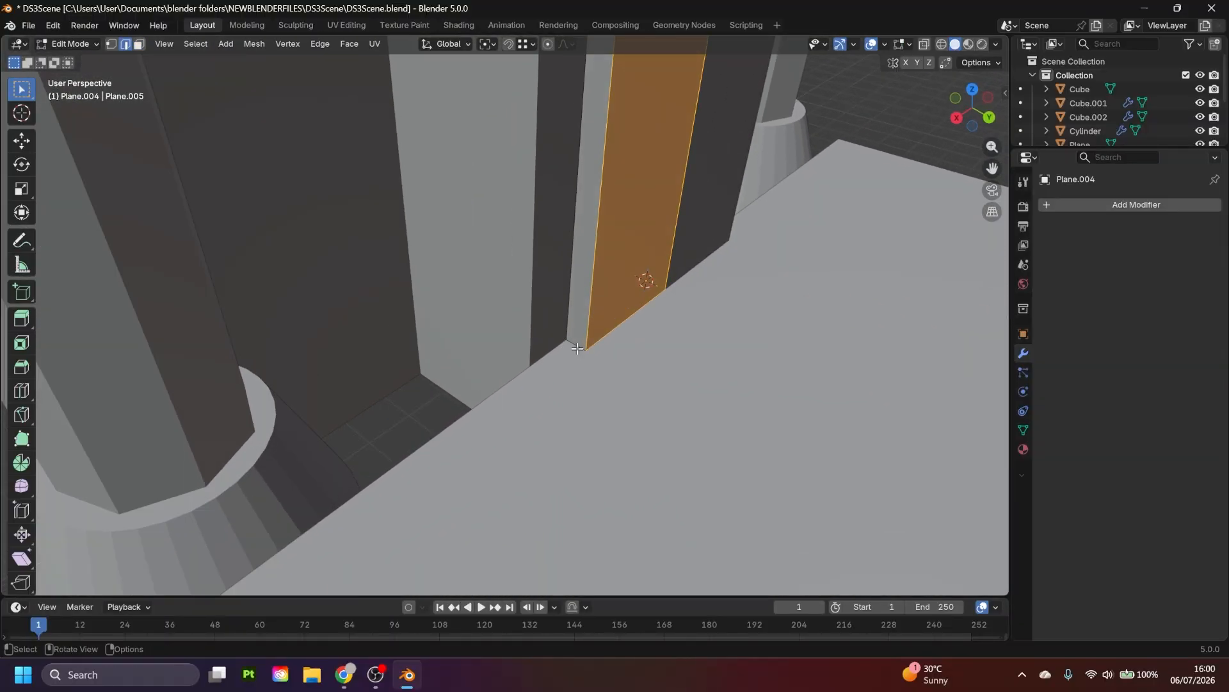
{"action": "left_click", "coordinate": [577, 347]}
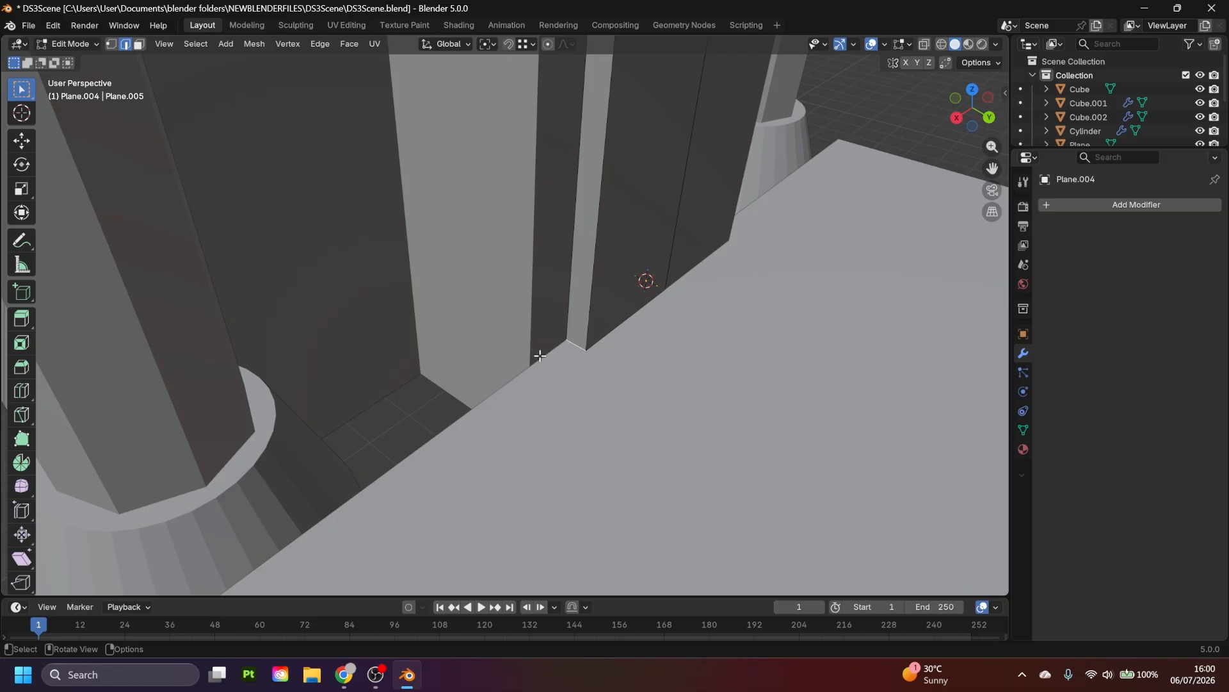
{"action": "key", "text": "shift+s"}
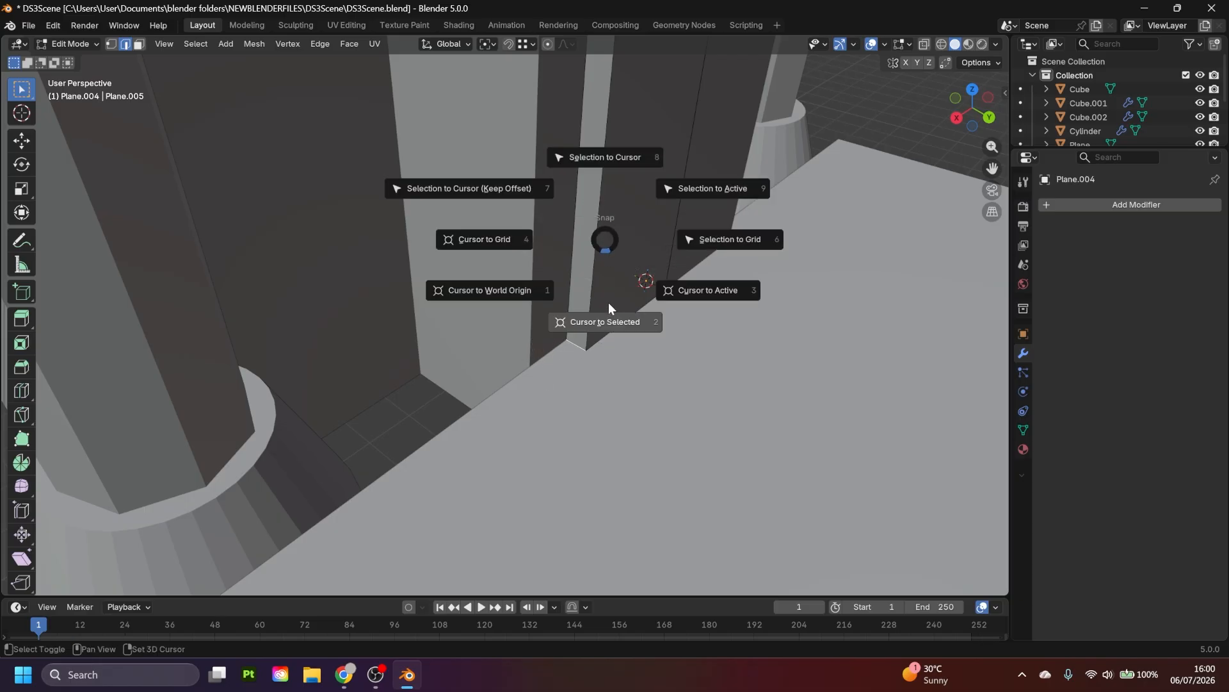
{"action": "left_click", "coordinate": [608, 302]}
- Set the door leaf's origin to the 3D cursor at its hinge corner
{"action": "middle_click_drag", "start_coordinate": [598, 291], "coordinate": [549, 317], "text": "shift"}
{"action": "key", "text": "Tab"}
{"action": "scroll", "coordinate": [549, 317], "scroll_direction": "down", "scroll_amount": 3}
{"action": "middle_click_drag", "start_coordinate": [616, 239], "coordinate": [564, 247]}
{"action": "left_click", "coordinate": [225, 41]}
{"action": "mouse_move", "coordinate": [253, 66]}
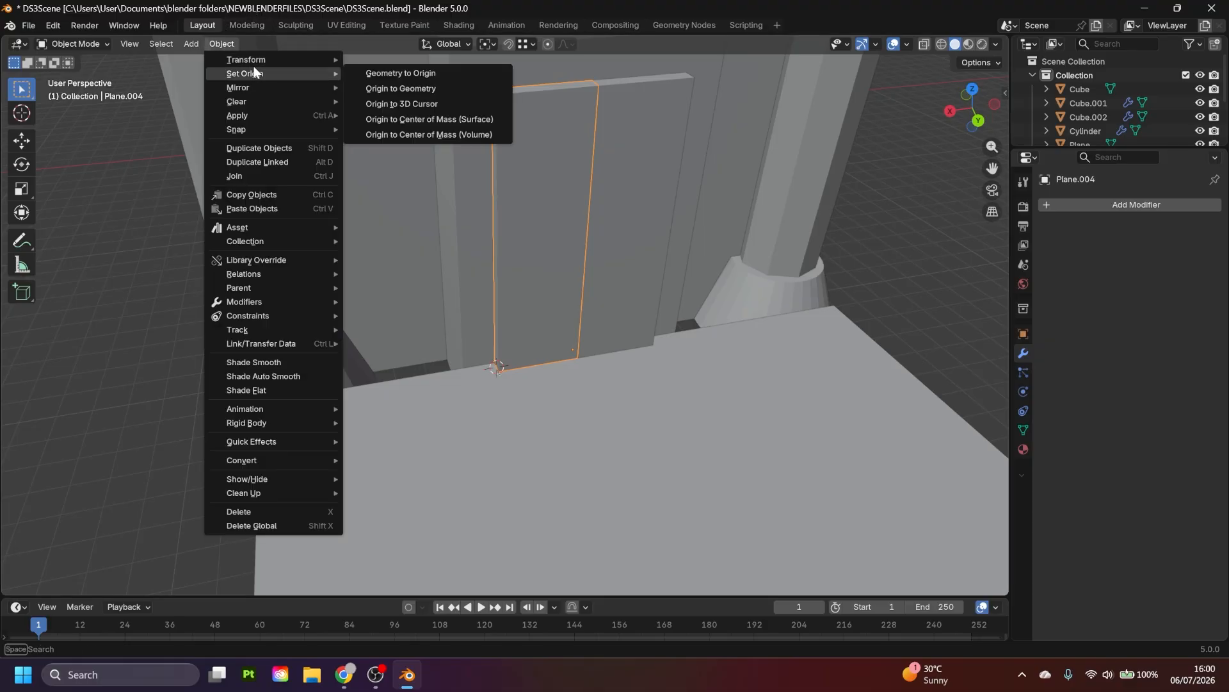
{"action": "left_click", "coordinate": [429, 103]}
{"action": "middle_click_drag", "start_coordinate": [554, 228], "coordinate": [569, 242]}
- Enlarge the timeline and insert a keyframe for the closed door leaf at frame 1
{"action": "left_click_drag", "start_coordinate": [205, 595], "coordinate": [221, 534]}
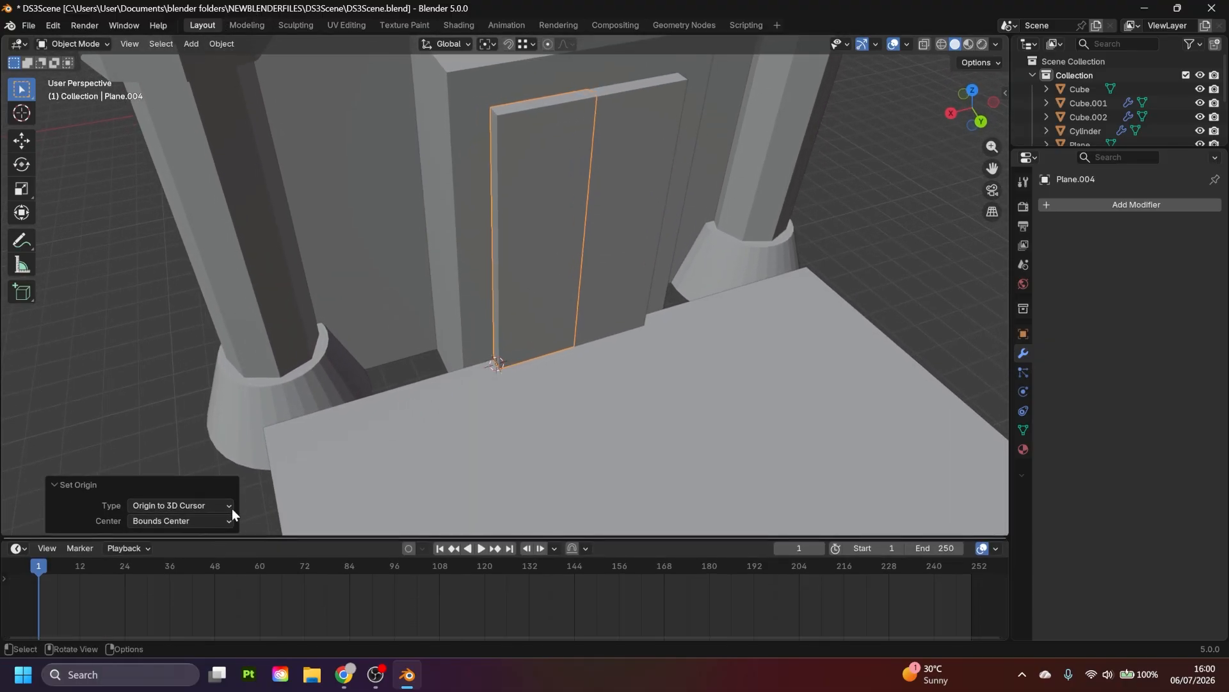
{"action": "middle_click_drag", "start_coordinate": [516, 276], "coordinate": [538, 275]}
{"action": "key", "text": "i"}
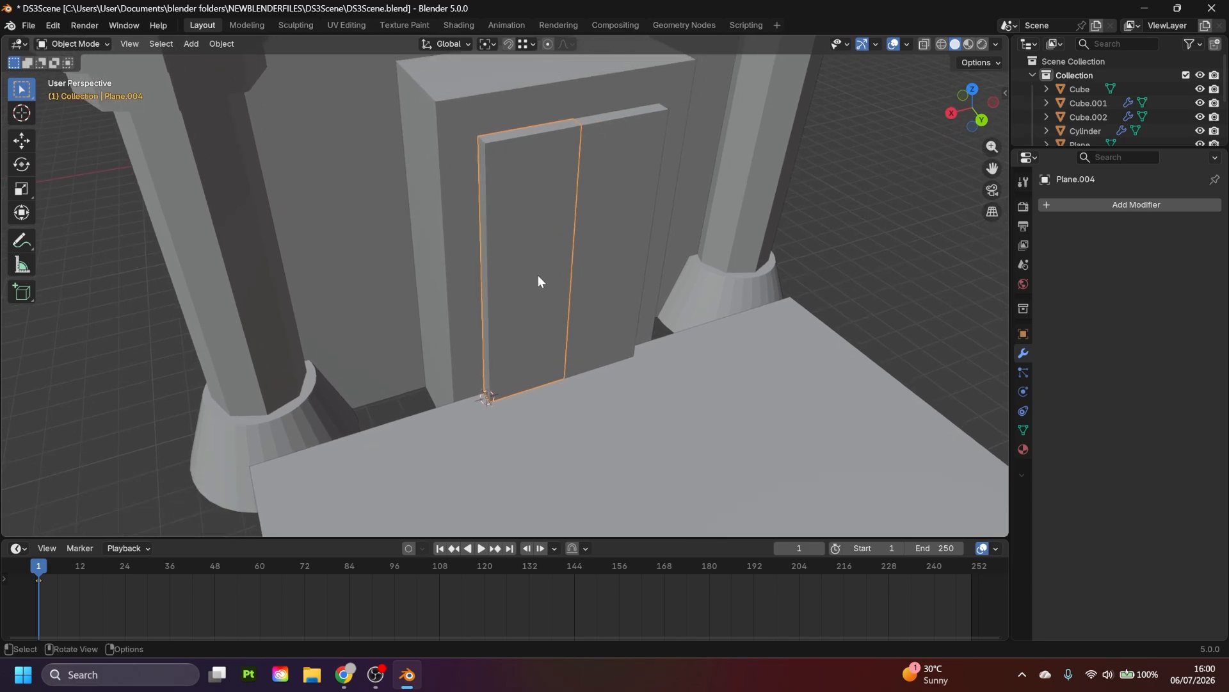
{"action": "middle_click_drag", "start_coordinate": [489, 434], "coordinate": [543, 181]}
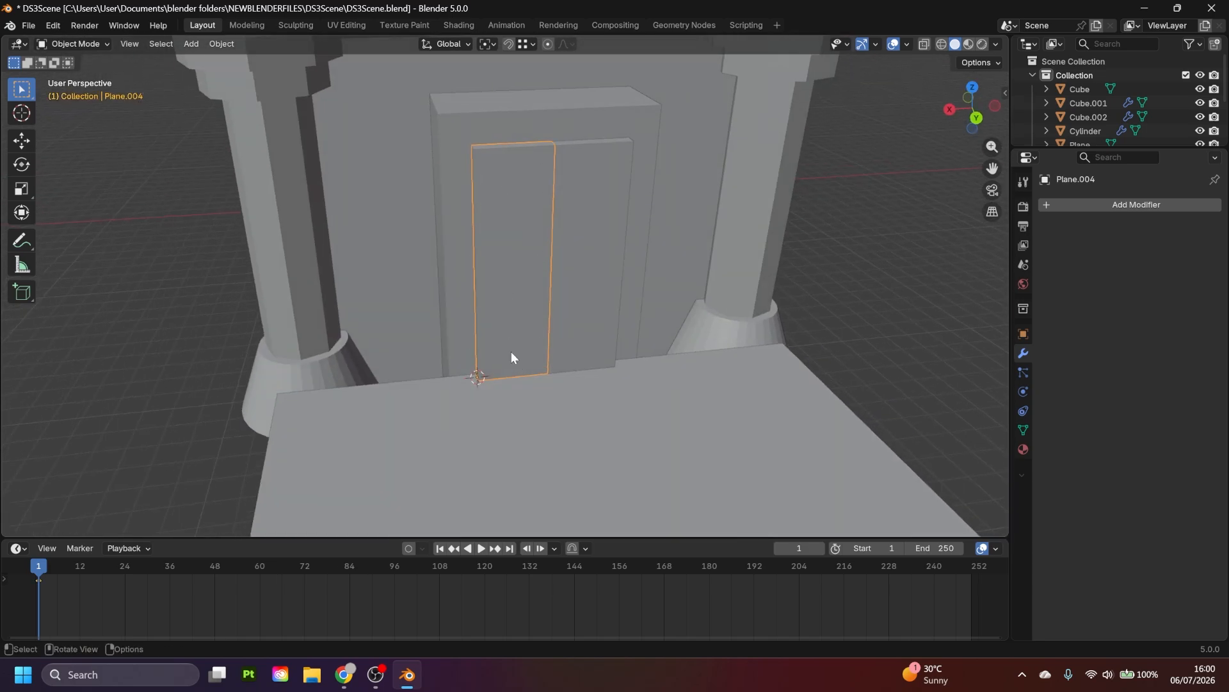
{"action": "middle_click_drag", "start_coordinate": [511, 351], "coordinate": [559, 236]}
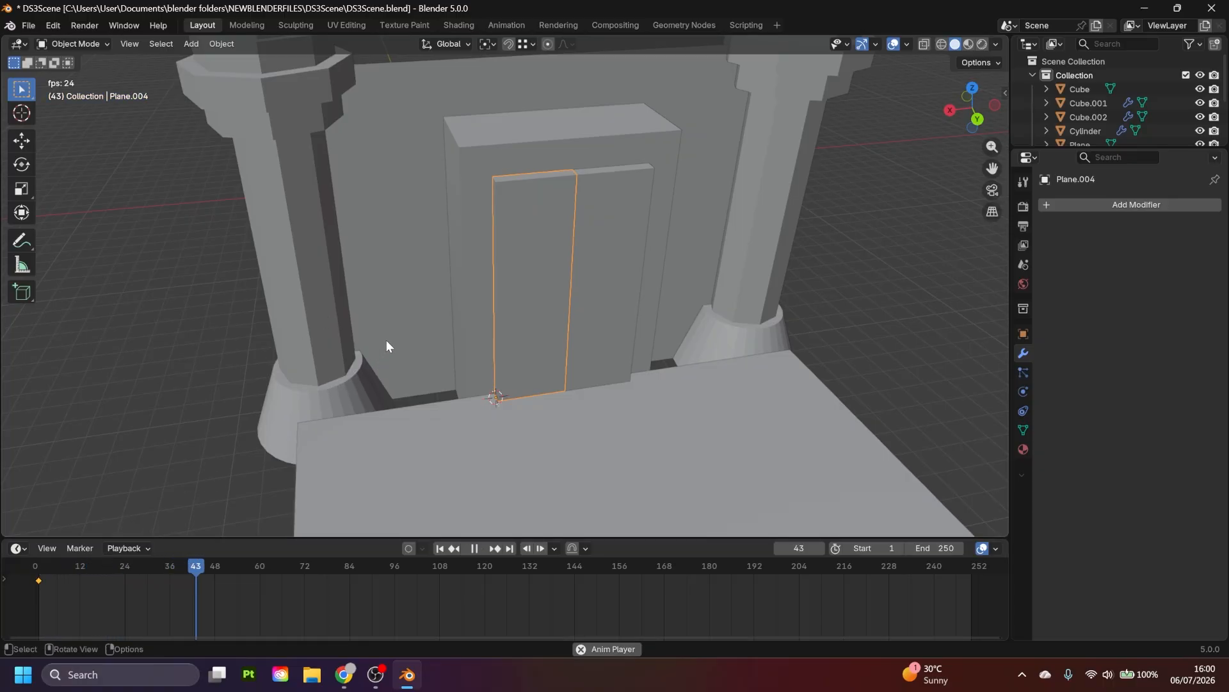
- Insert a second keyframe for the closed door leaf at frame 75
{"action": "key", "text": "space"}
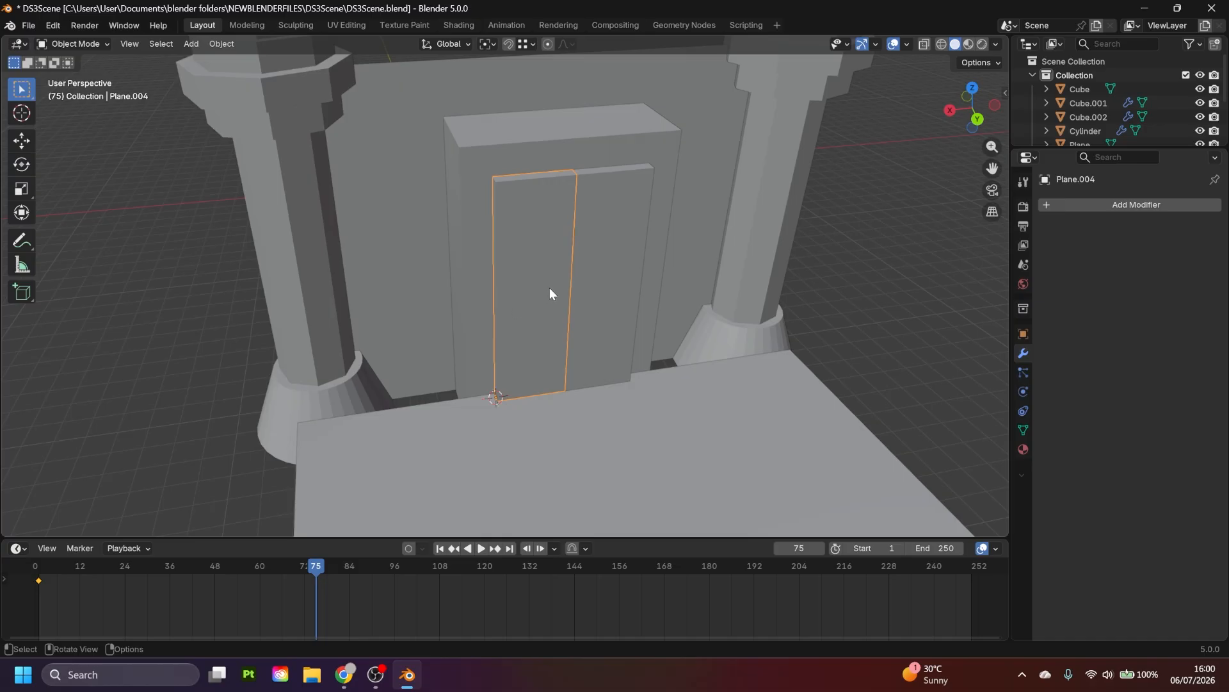
{"action": "middle_click_drag", "start_coordinate": [549, 287], "coordinate": [574, 282]}
{"action": "key", "text": "i"}
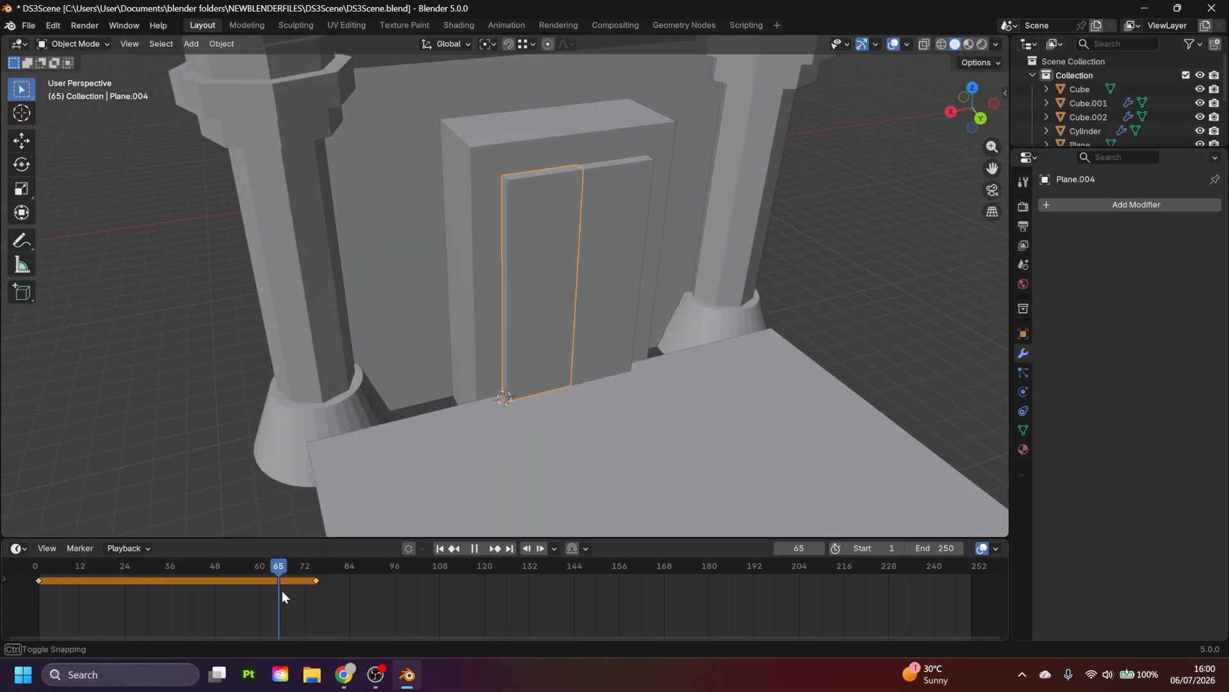
- Rotate the door leaf -90° about Z at frame 175 and insert a keyframe there
{"action": "key", "text": "space"}
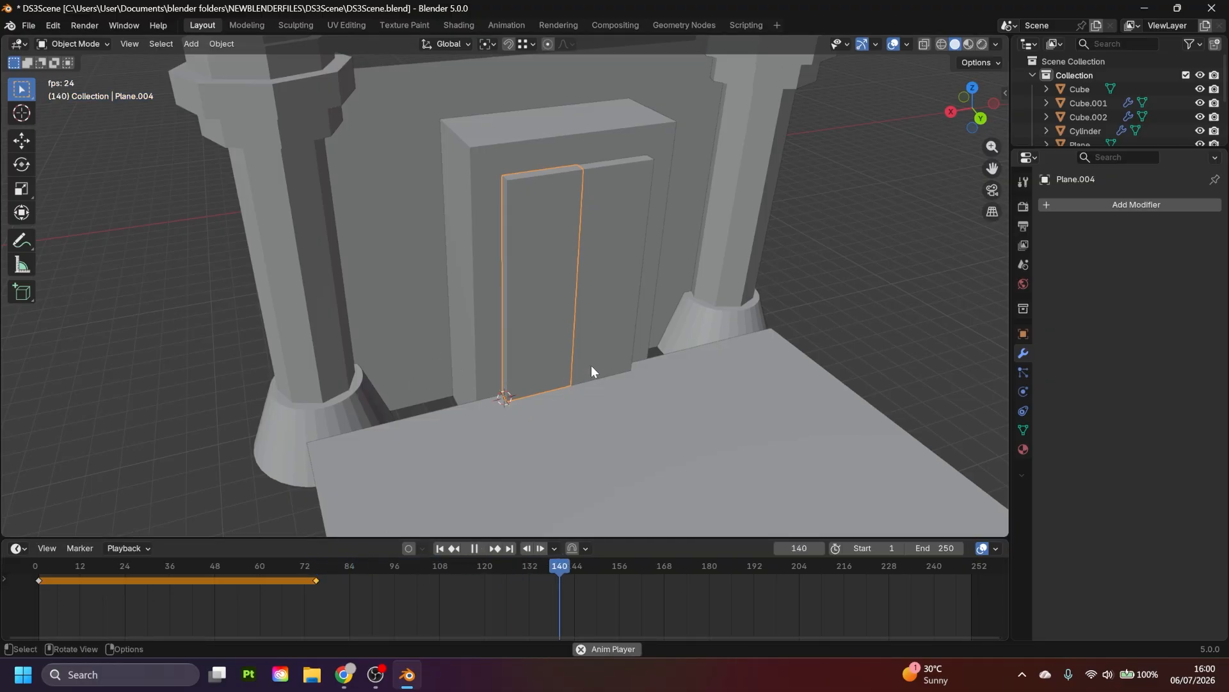
{"action": "key", "text": "space"}
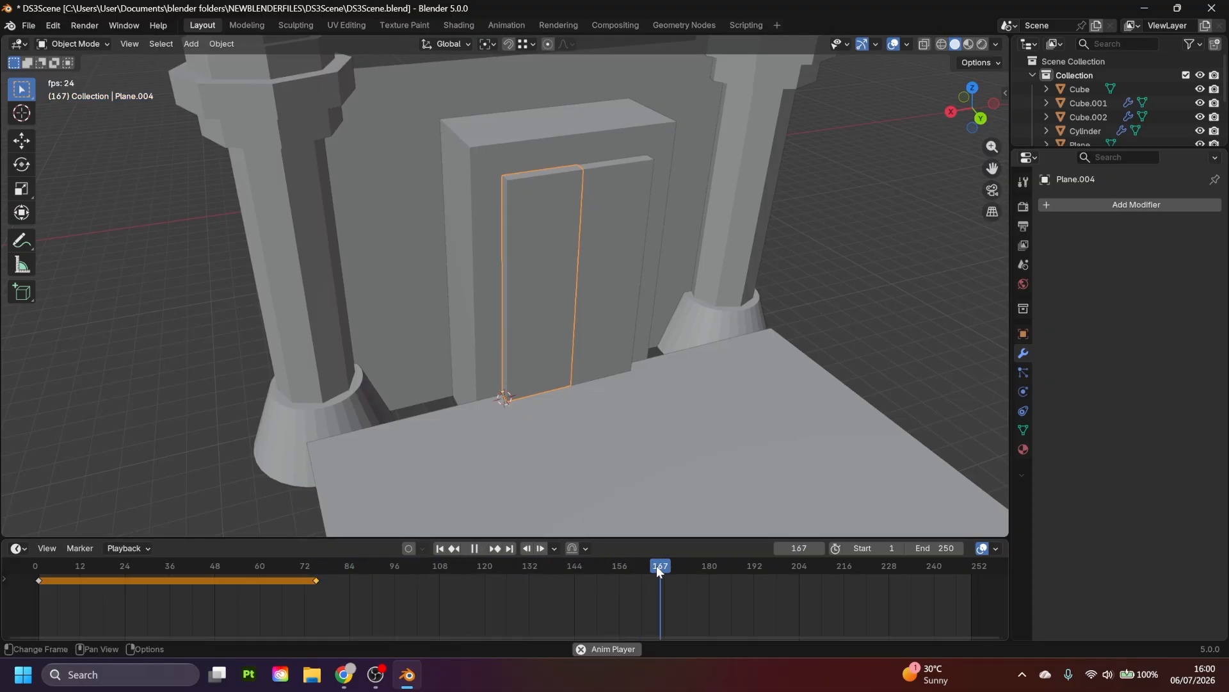
{"action": "key", "text": "Left"}
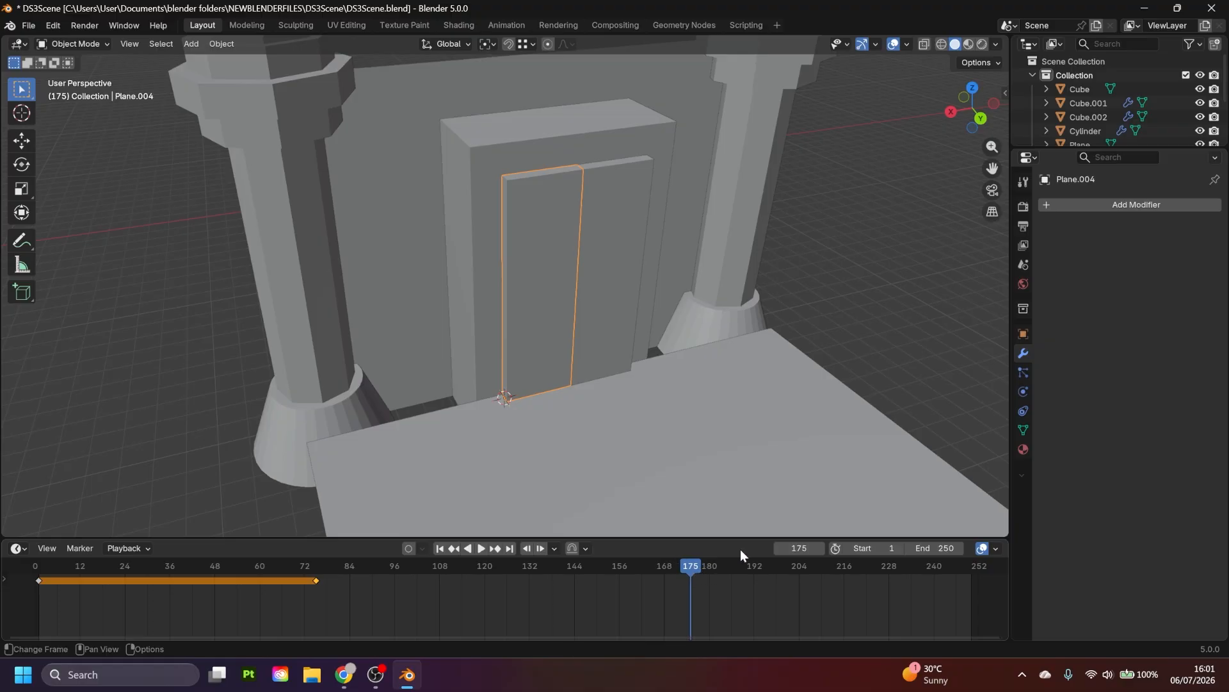
{"action": "middle_click_drag", "start_coordinate": [672, 416], "coordinate": [643, 322]}
{"action": "key", "text": "r"}
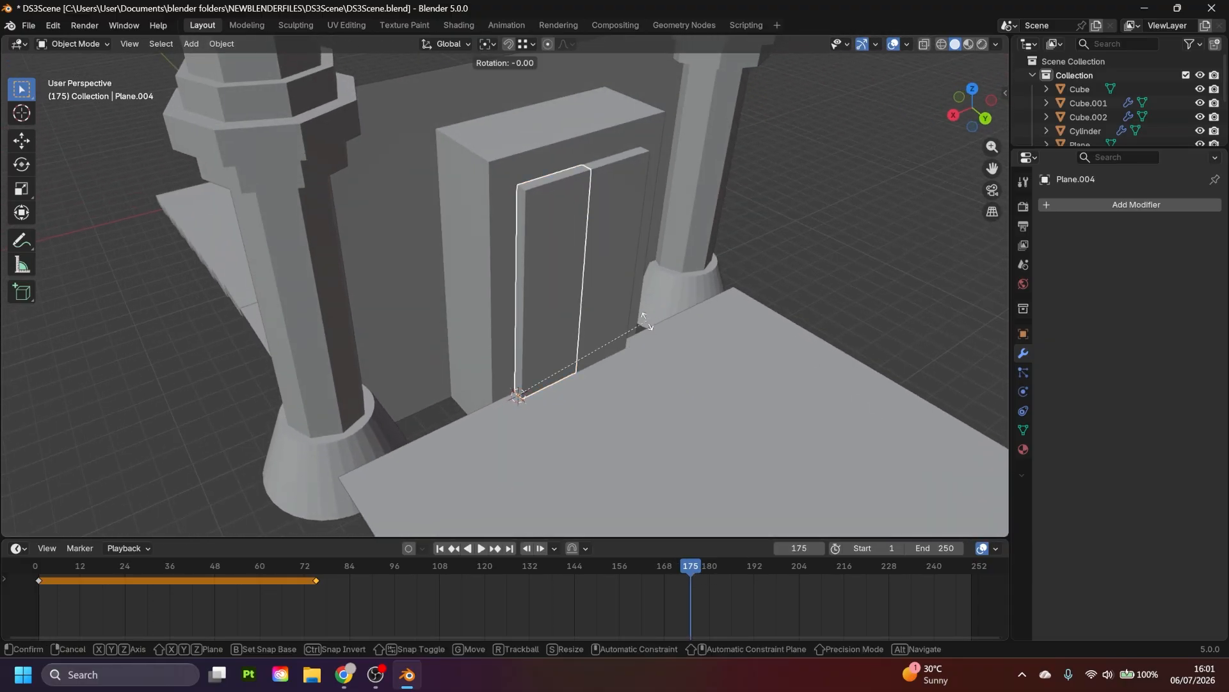
{"action": "type", "text": "z-90"}
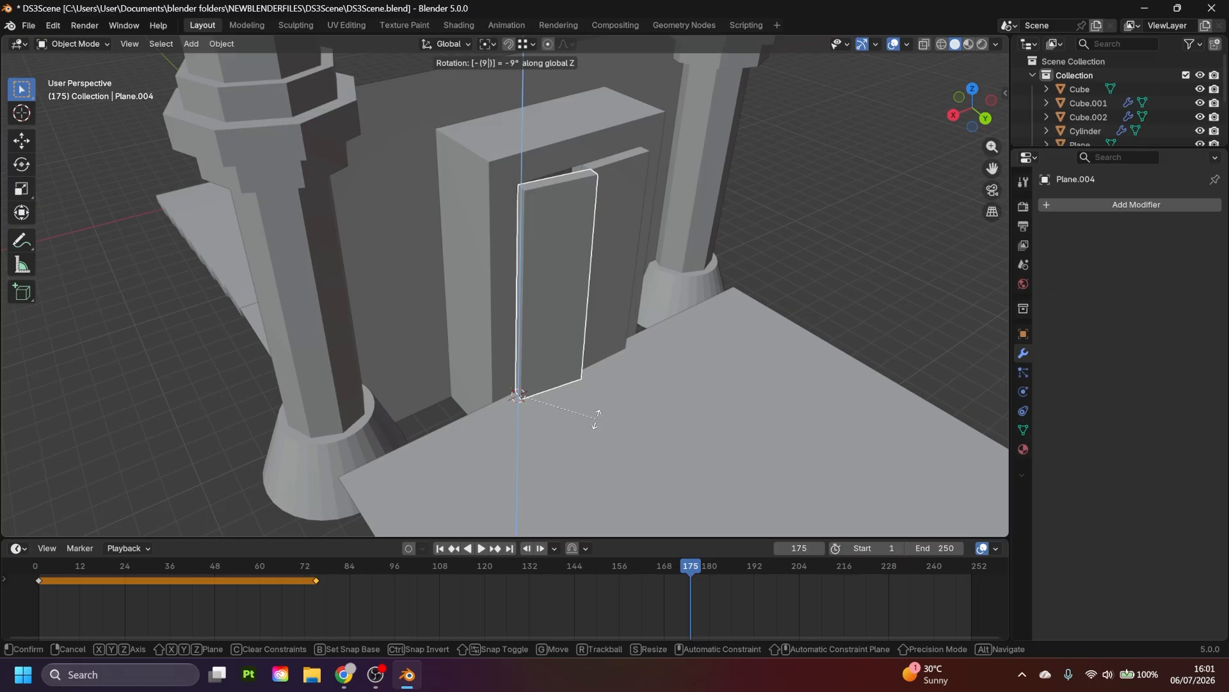
{"action": "key", "text": "Return"}
{"action": "key", "text": "i"}
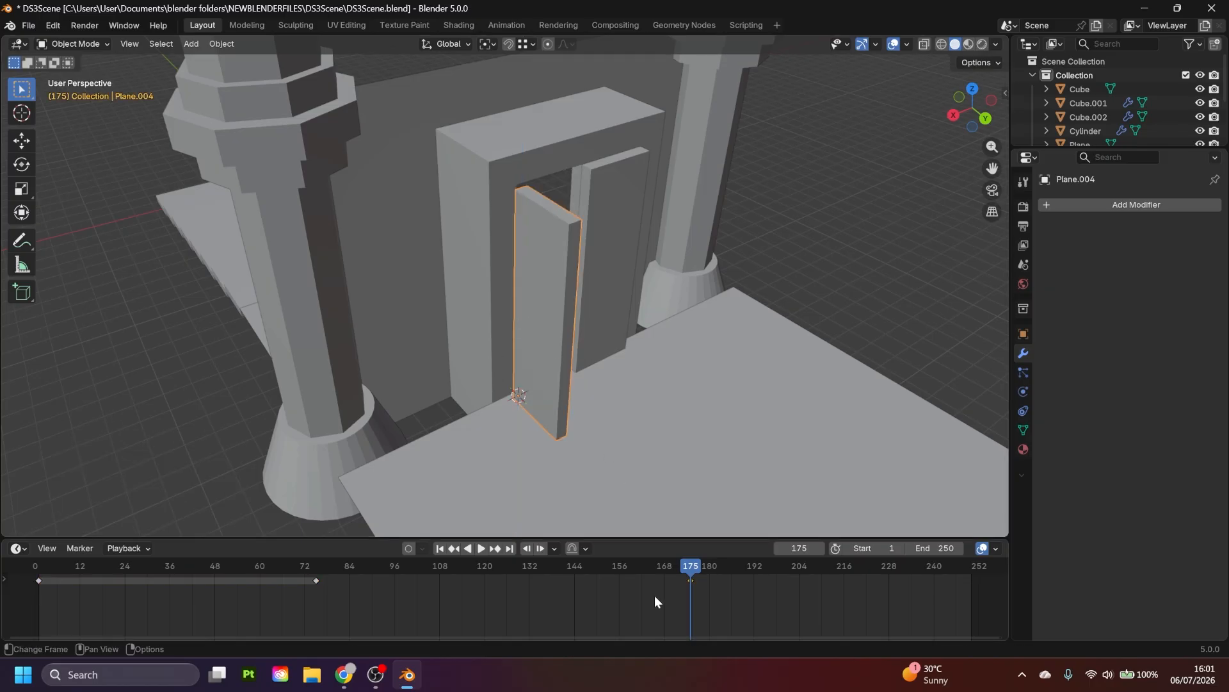
- Play the animation from shortly before frame 75 to check the door leaf's opening motion
{"action": "left_click_drag", "start_coordinate": [691, 569], "coordinate": [287, 575]}
{"action": "key", "text": "space"}
{"action": "middle_click_drag", "start_coordinate": [618, 364], "coordinate": [578, 352]}
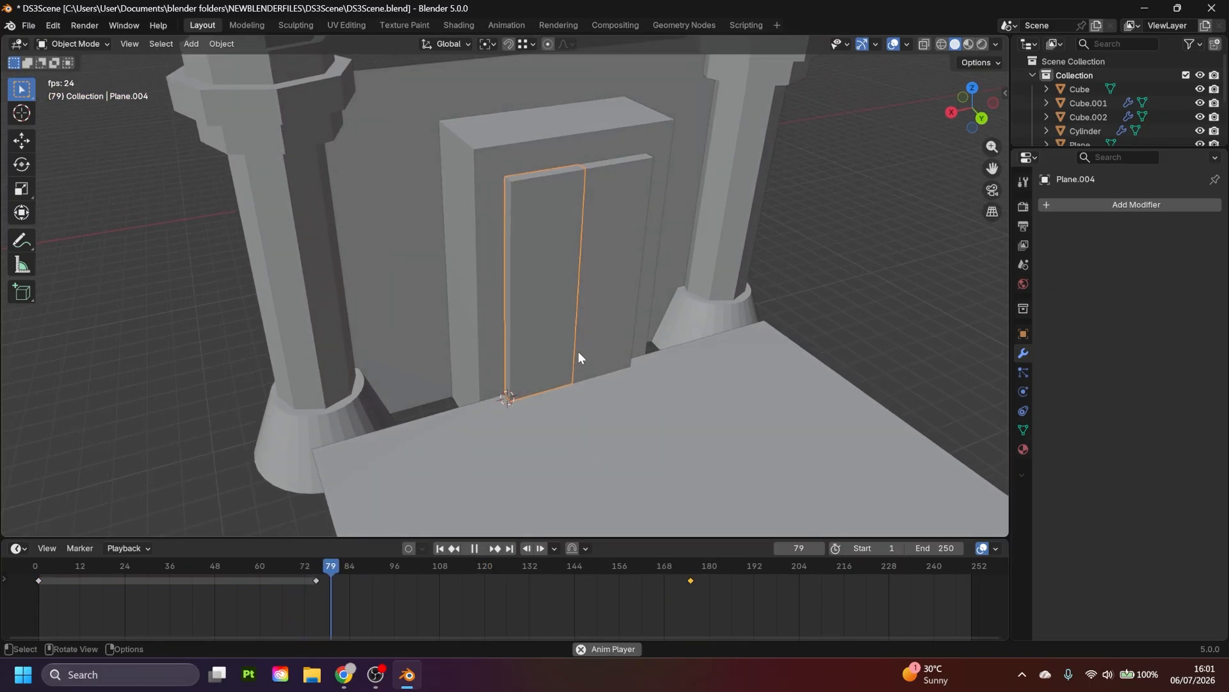
{"action": "left_click", "coordinate": [780, 242]}
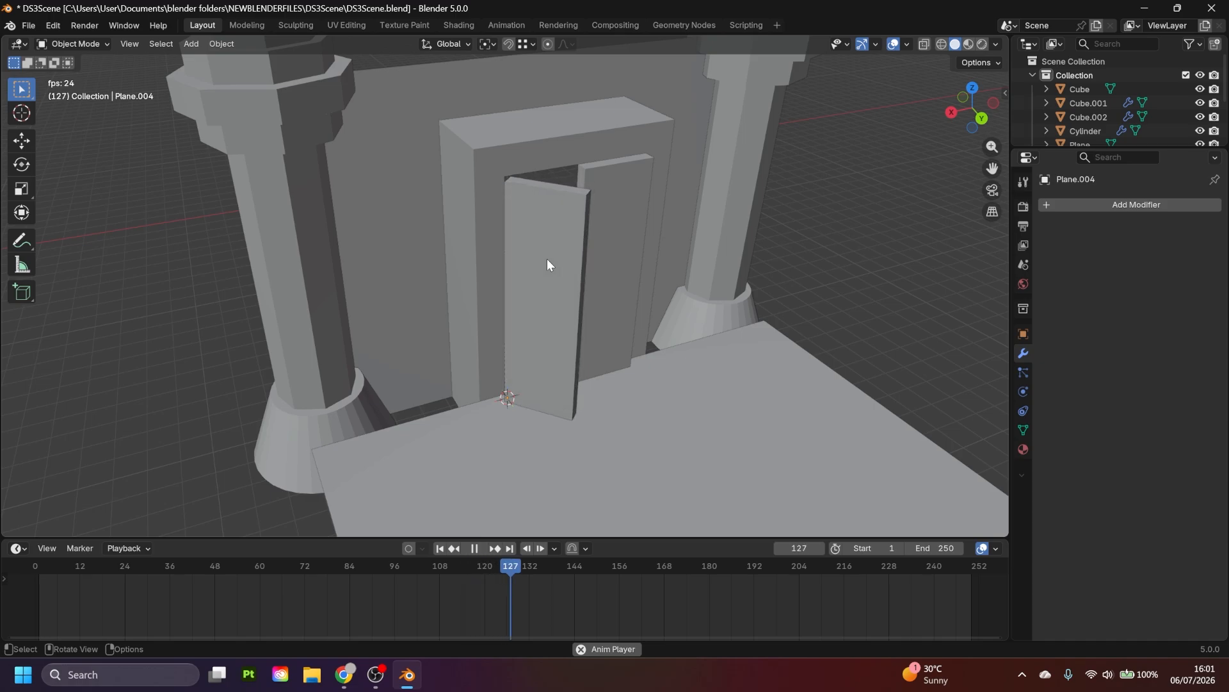
- Replay the animation from frame 1 and inspect the first door leaf's opening from other angles
{"action": "middle_click_drag", "start_coordinate": [547, 259], "coordinate": [586, 281]}
{"action": "middle_click_drag", "start_coordinate": [435, 225], "coordinate": [538, 318]}
{"action": "key", "text": "space"}
{"action": "key", "text": "shift+Left"}
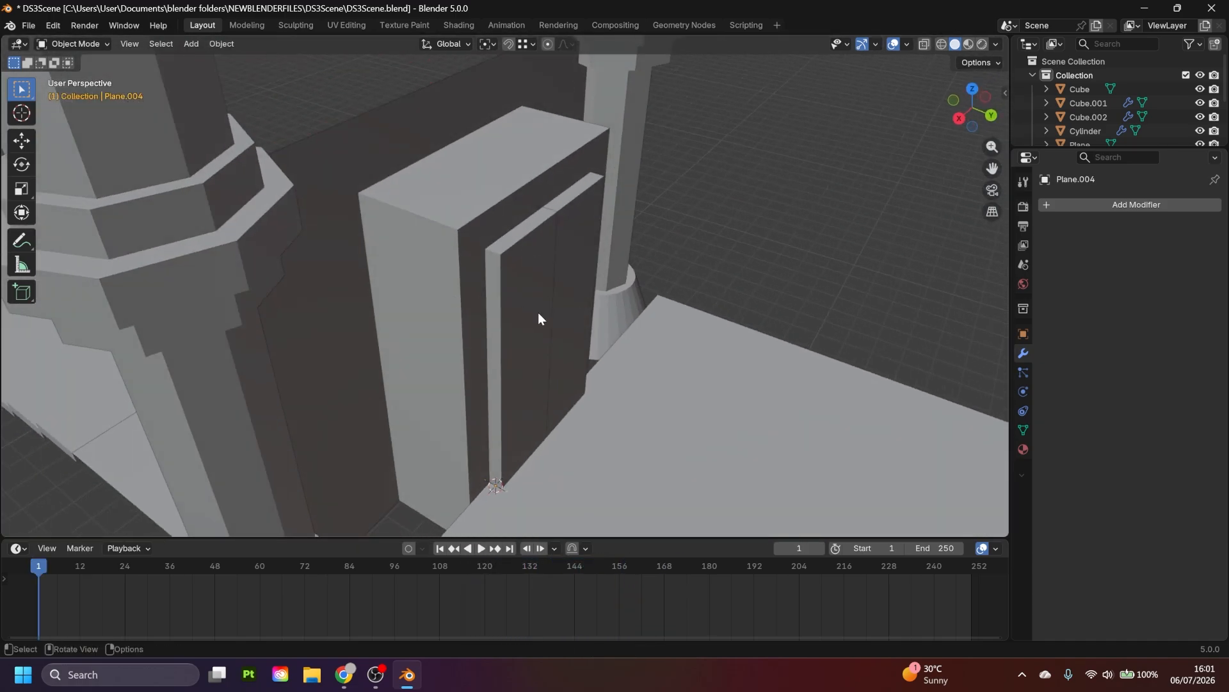
{"action": "middle_click_drag", "start_coordinate": [619, 288], "coordinate": [601, 267]}
{"action": "key", "text": "space"}
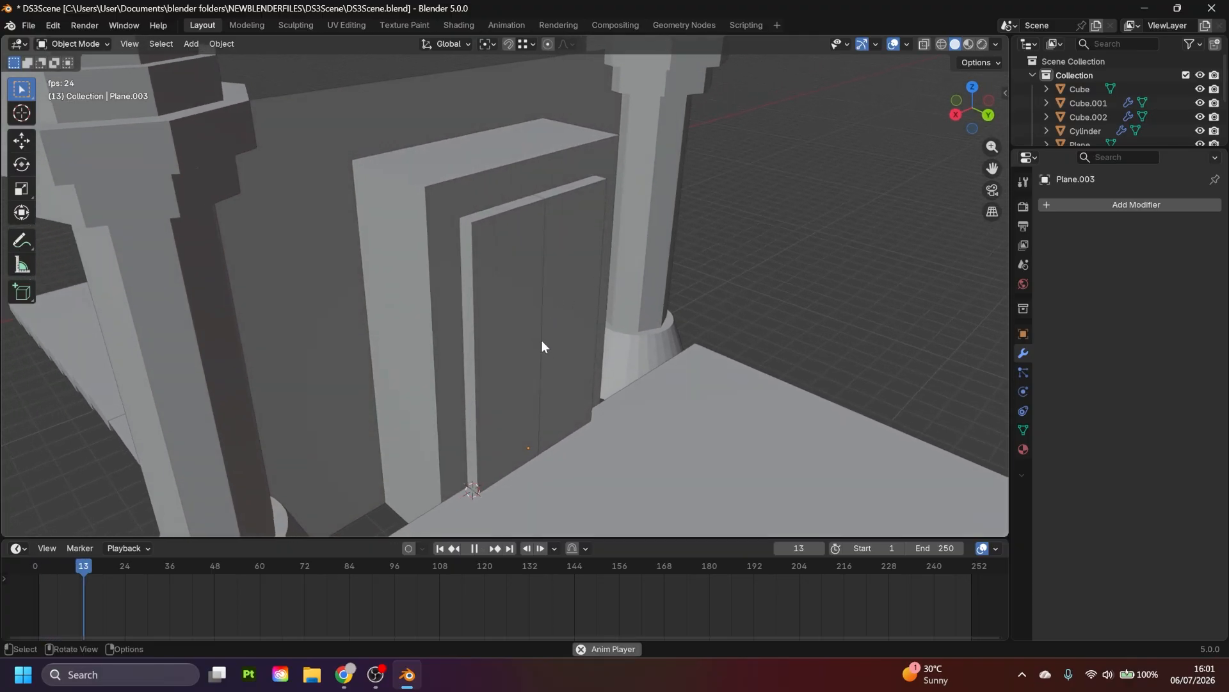
{"action": "middle_click_drag", "start_coordinate": [574, 366], "coordinate": [512, 276]}
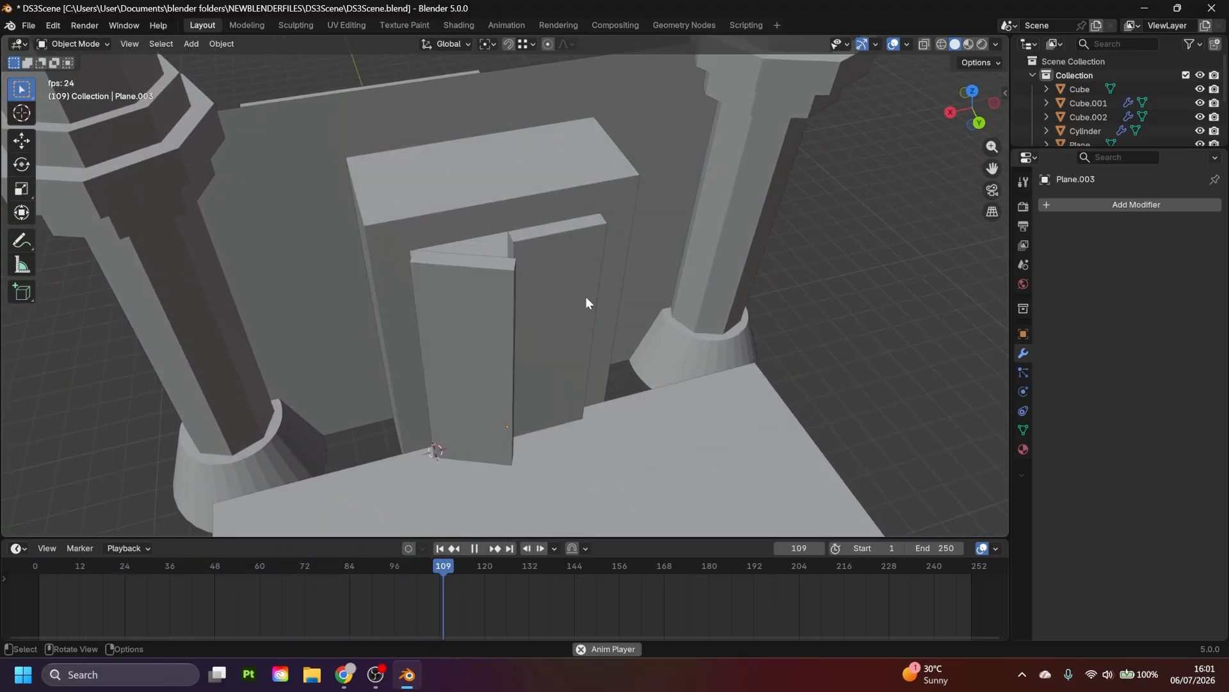
{"action": "key", "text": "space"}
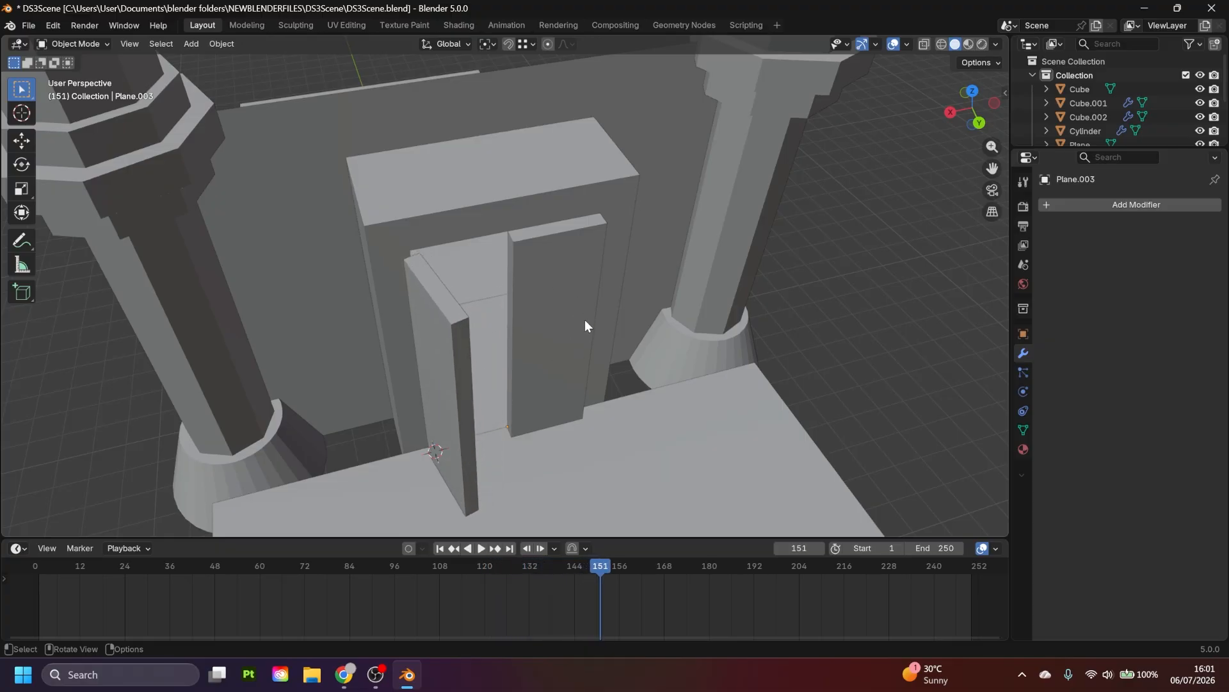
{"action": "key", "text": "shift+Left"}
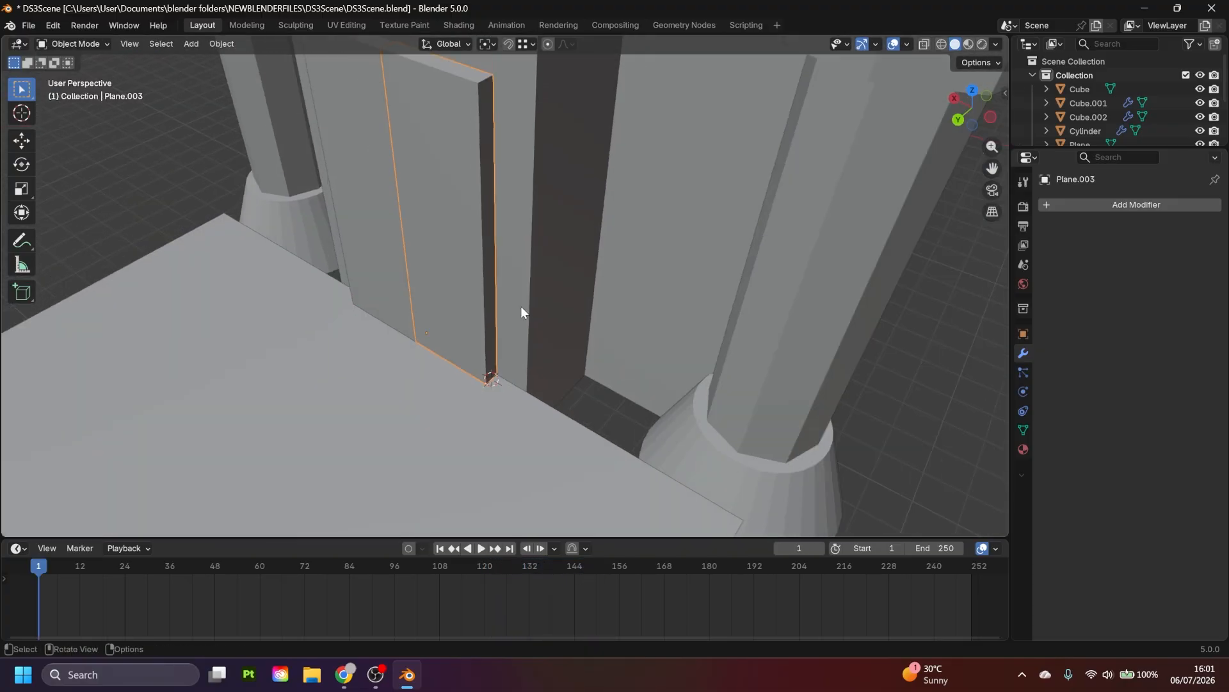
- Try setting the second door leaf's origin to the 3D cursor and keyframing its opening
{"action": "scroll", "coordinate": [521, 306], "scroll_direction": "down", "scroll_amount": 3}
{"action": "left_click", "coordinate": [221, 44]}
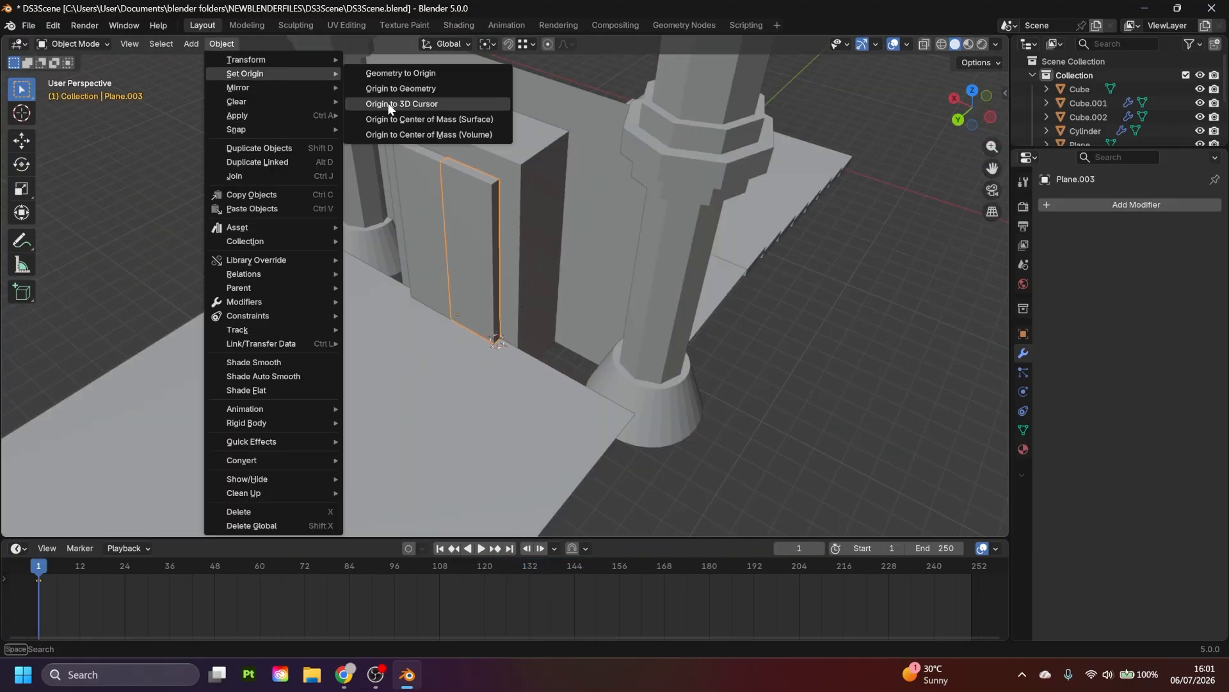
{"action": "left_click", "coordinate": [402, 101]}
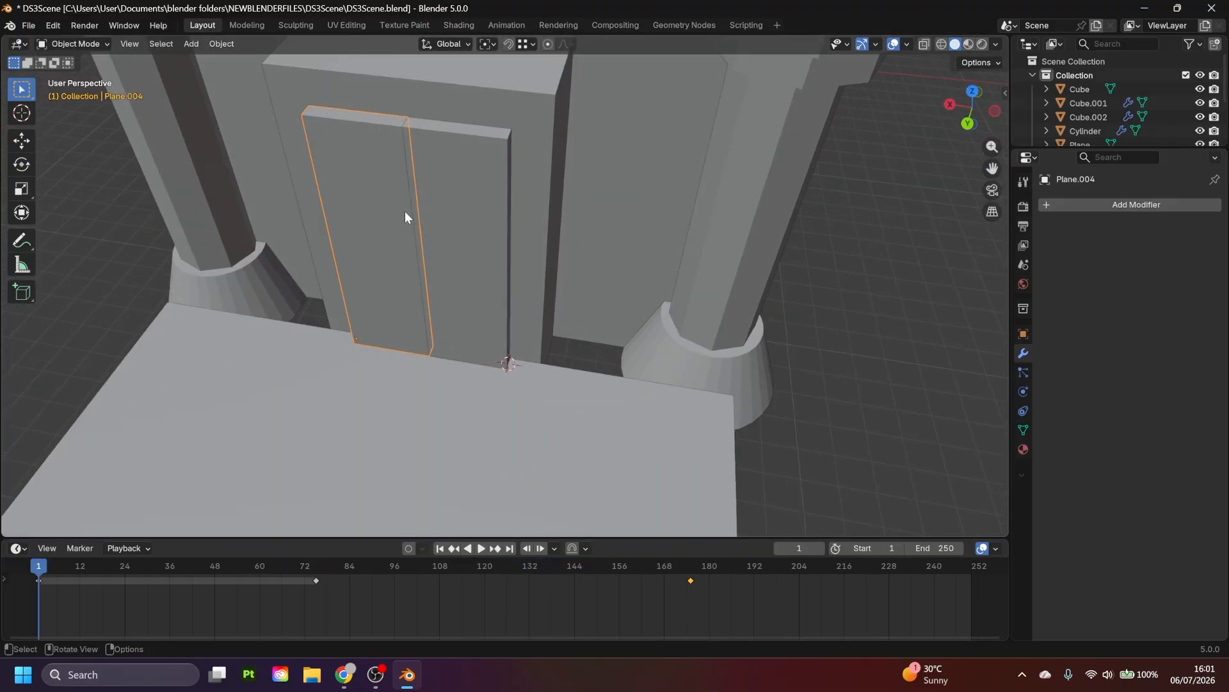
{"action": "key", "text": "space"}
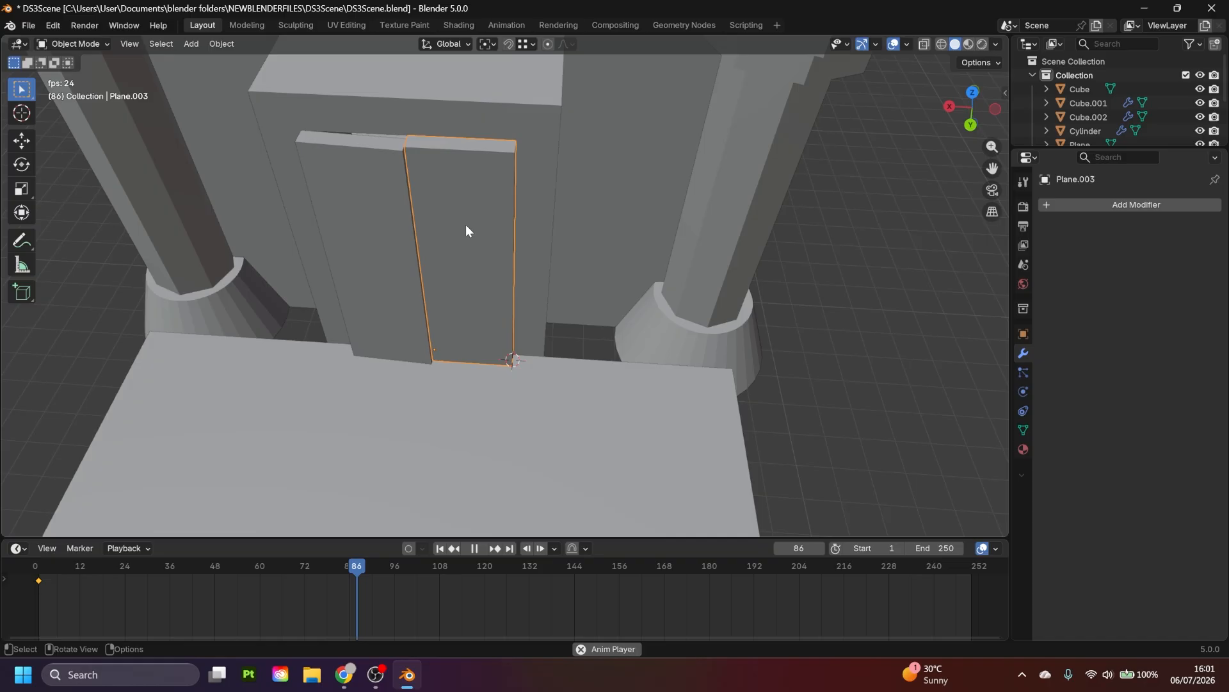
{"action": "key", "text": "i"}
{"action": "left_click", "coordinate": [557, 577]}
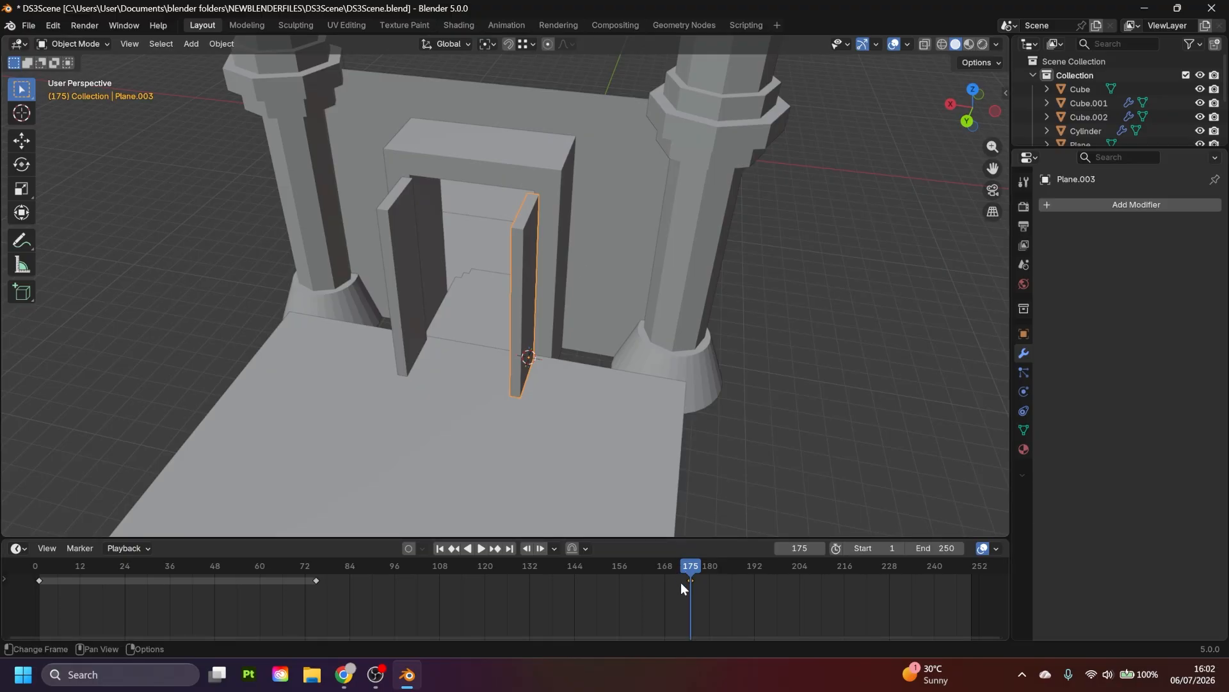
- Play back the second door leaf's motion and delete all of its keyframes
{"action": "left_click_drag", "start_coordinate": [681, 582], "coordinate": [555, 543]}
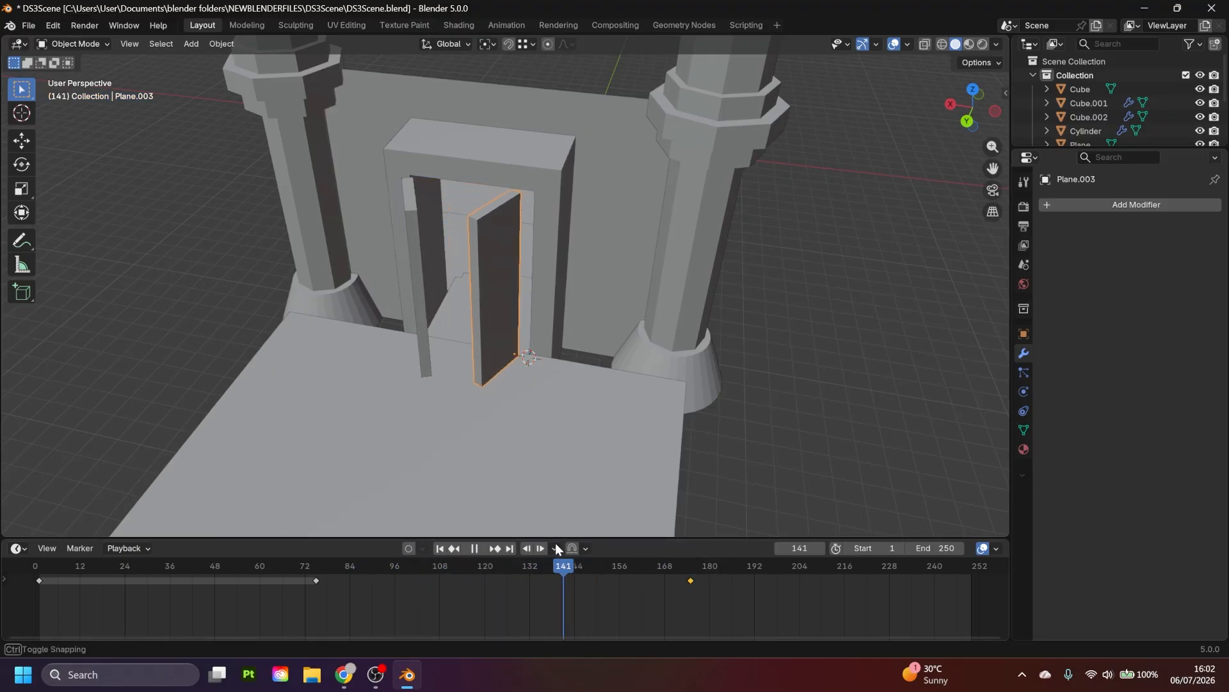
{"action": "key", "text": "Escape"}
{"action": "left_click_drag", "start_coordinate": [727, 587], "coordinate": [52, 572]}
{"action": "key", "text": "Delete"}
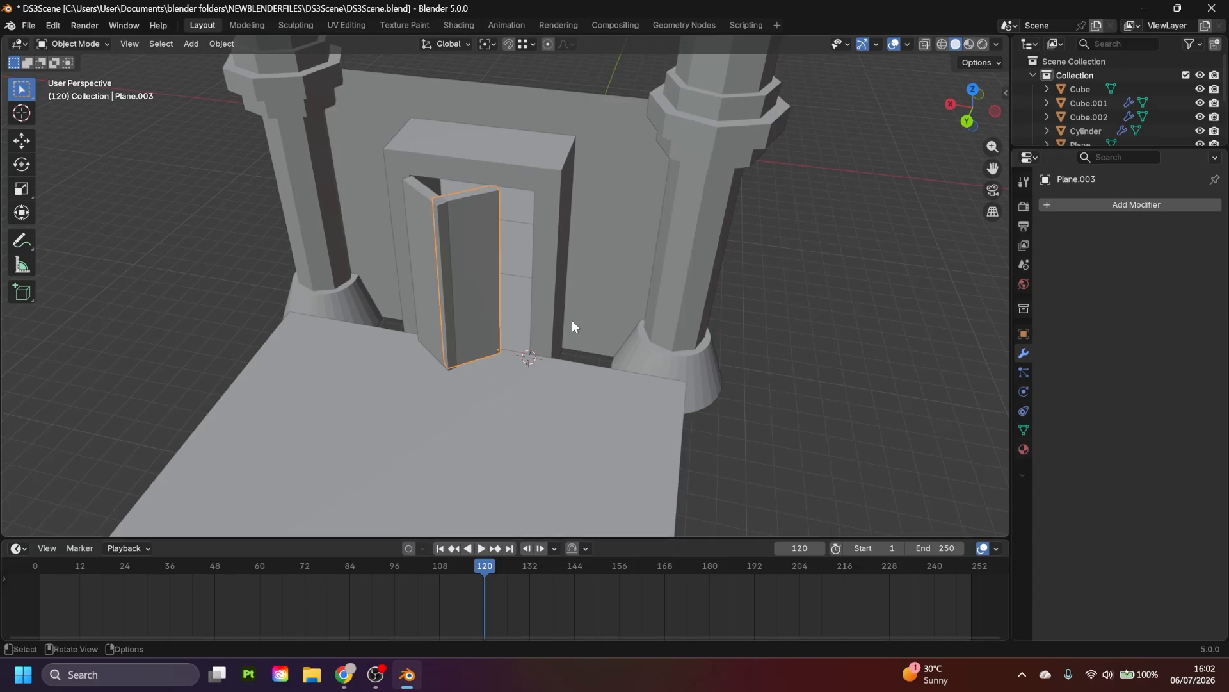
- Undo the keyframe deletion and the second door leaf's rotation and later keyframes
{"action": "key", "text": "ctrl+z"}
{"action": "scroll", "coordinate": [585, 314], "scroll_direction": "up", "scroll_amount": 3}
{"action": "key", "text": "shift+Left"}
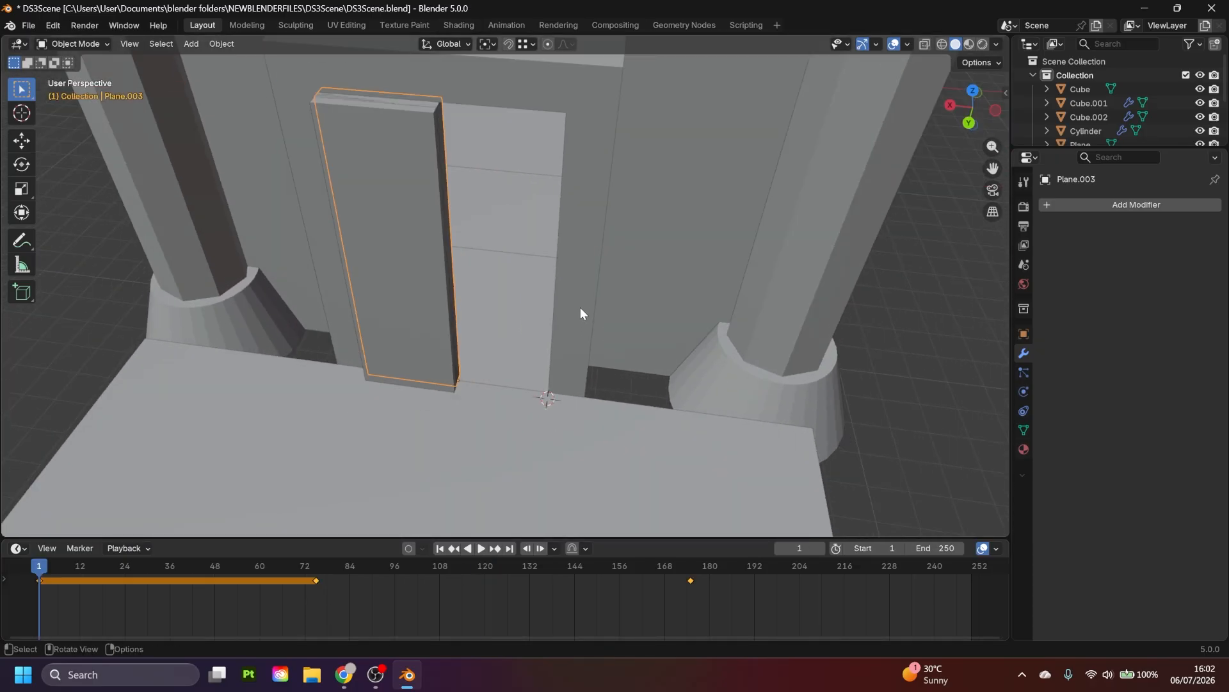
{"action": "middle_click_drag", "start_coordinate": [580, 313], "coordinate": [564, 374], "text": "shift"}
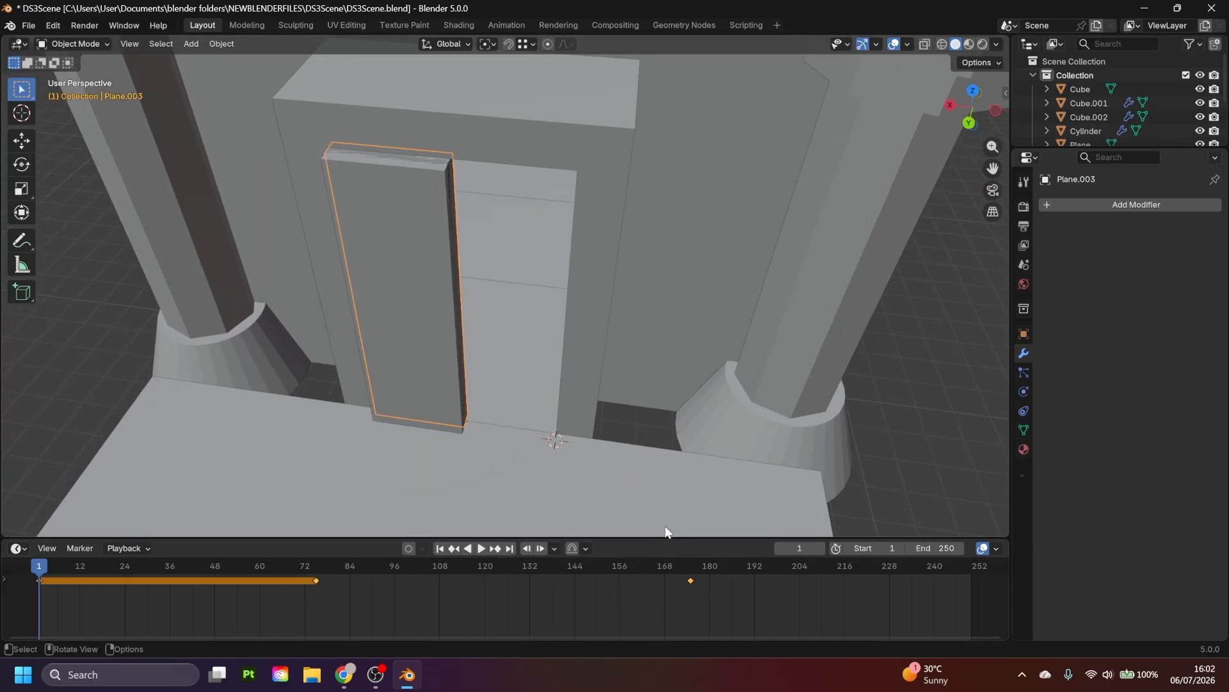
{"action": "middle_click_drag", "start_coordinate": [651, 350], "coordinate": [659, 349]}
{"action": "key", "text": "ctrl+z"}
{"action": "key", "text": "ctrl+z"}
{"action": "key", "text": "ctrl+z"}
{"action": "key", "text": "ctrl+z"}
{"action": "key", "text": "ctrl+z"}
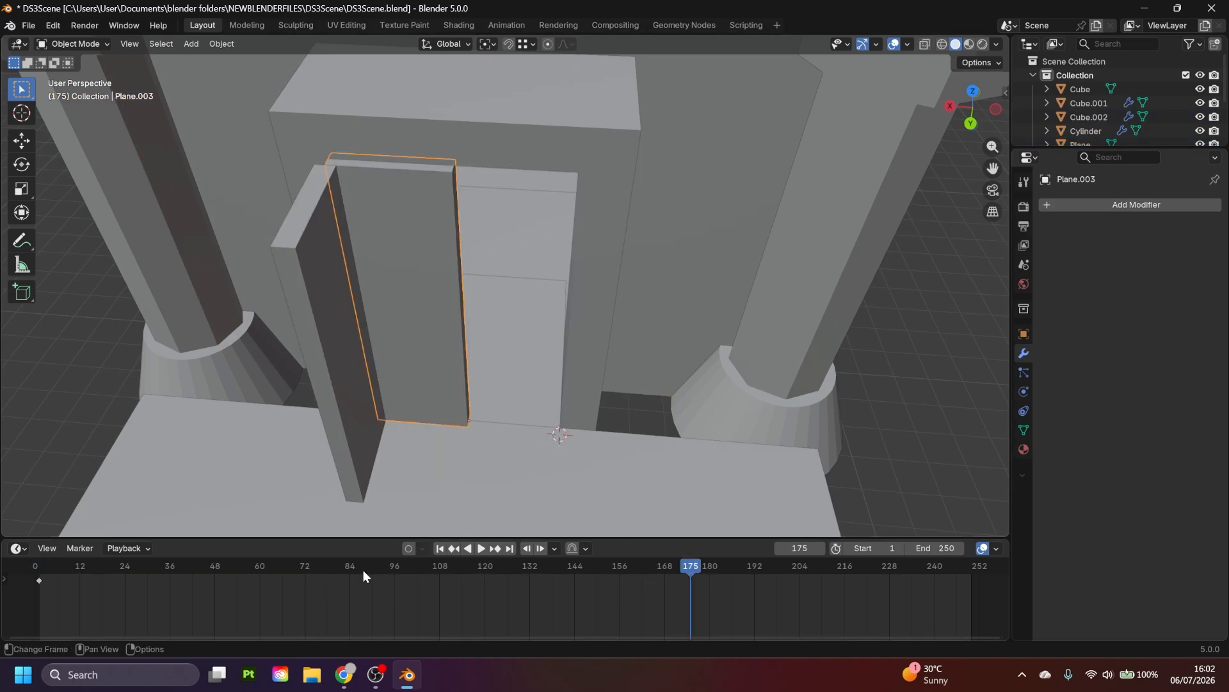
- Return to frame 1 and set the second door leaf's origin to the 3D cursor at its hinge corner
{"action": "key", "text": "shift+Left"}
{"action": "key", "text": "ctrl+s"}
{"action": "middle_click_drag", "start_coordinate": [601, 487], "coordinate": [461, 372]}
{"action": "left_click", "coordinate": [221, 43]}
{"action": "mouse_move", "coordinate": [244, 75]}
{"action": "left_click", "coordinate": [407, 104]}
- Insert keyframes for the closed second door leaf at frames 1 and 75
{"action": "middle_click_drag", "start_coordinate": [410, 269], "coordinate": [510, 276]}
{"action": "left_click_drag", "start_coordinate": [38, 565], "coordinate": [690, 577]}
{"action": "key", "text": "i"}
- Rotate the second door leaf 90° about Z at frame 175 and insert a keyframe there
{"action": "middle_click_drag", "start_coordinate": [530, 388], "coordinate": [556, 385]}
{"action": "key", "text": "r"}
{"action": "key", "text": "z"}
{"action": "key", "text": "9"}
{"action": "key", "text": "0"}
{"action": "key", "text": "Return"}
{"action": "key", "text": "i"}
- Play the animation from frame 1 and check both door leaves opening from the front and back of the gateway
{"action": "left_click_drag", "start_coordinate": [666, 566], "coordinate": [39, 576]}
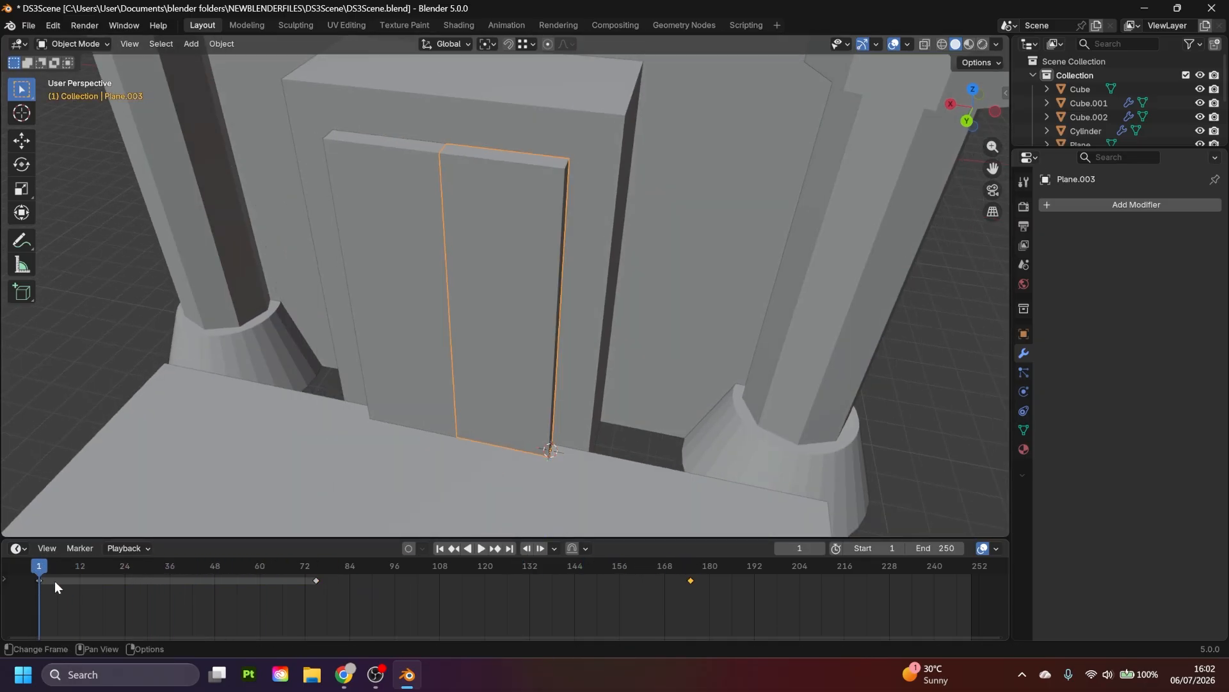
{"action": "key", "text": "space"}
{"action": "scroll", "coordinate": [381, 351], "scroll_direction": "down", "scroll_amount": 4}
{"action": "left_click", "coordinate": [735, 313]}
{"action": "middle_click_drag", "start_coordinate": [561, 327], "coordinate": [841, 266]}
{"action": "scroll", "coordinate": [553, 307], "scroll_direction": "up", "scroll_amount": 2}
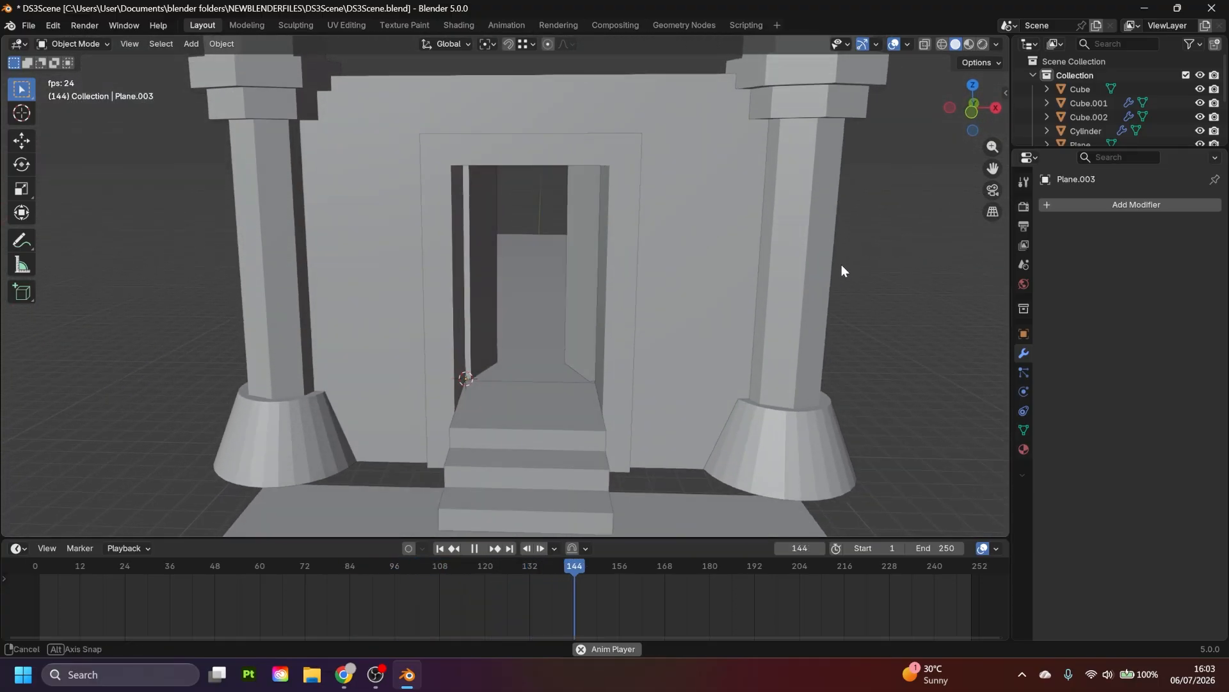
{"action": "scroll", "coordinate": [639, 264], "scroll_direction": "up", "scroll_amount": 8}
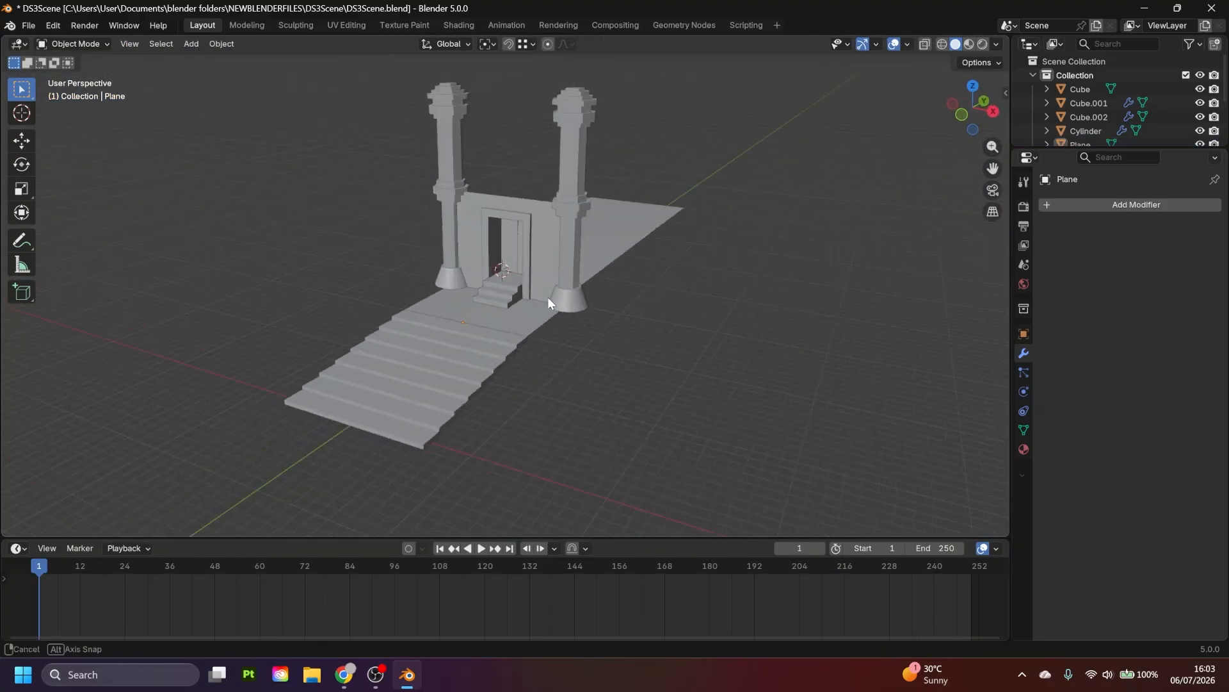
- Reset the 3D cursor to the world origin and add a camera there
{"action": "middle_click_drag", "start_coordinate": [548, 297], "coordinate": [582, 288]}
{"action": "scroll", "coordinate": [708, 283], "scroll_direction": "down", "scroll_amount": 5}
{"action": "scroll", "coordinate": [425, 252], "scroll_direction": "up", "scroll_amount": 5}
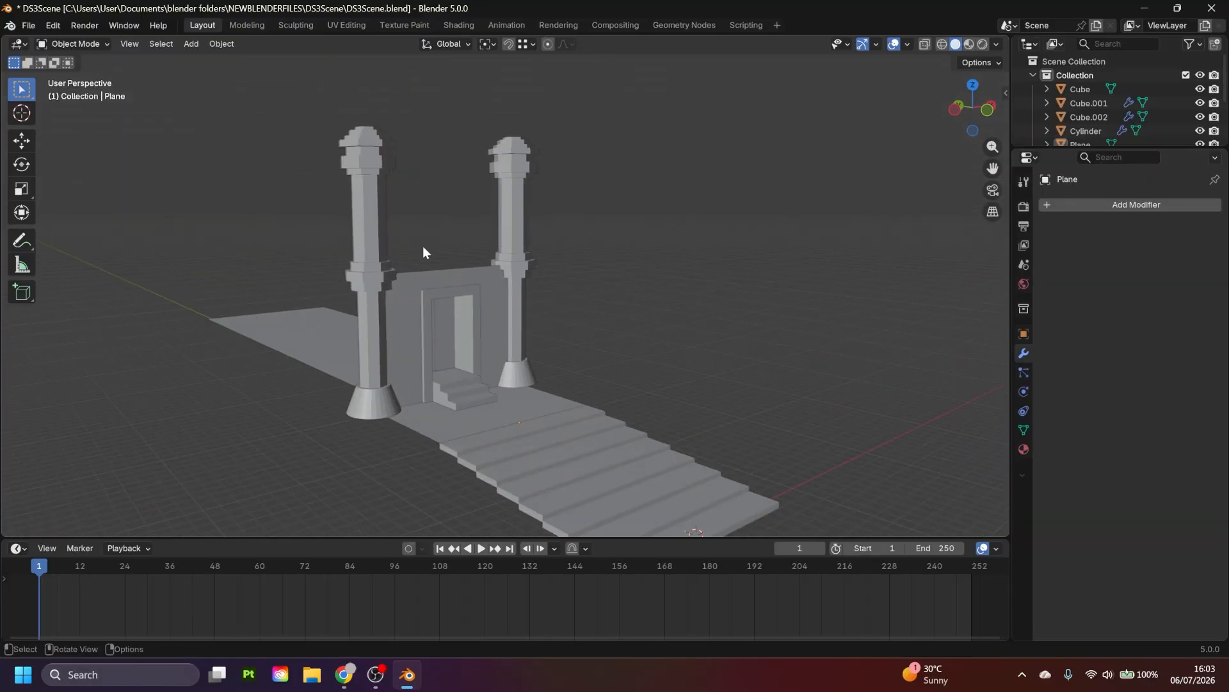
{"action": "middle_click_drag", "start_coordinate": [426, 252], "coordinate": [541, 309]}
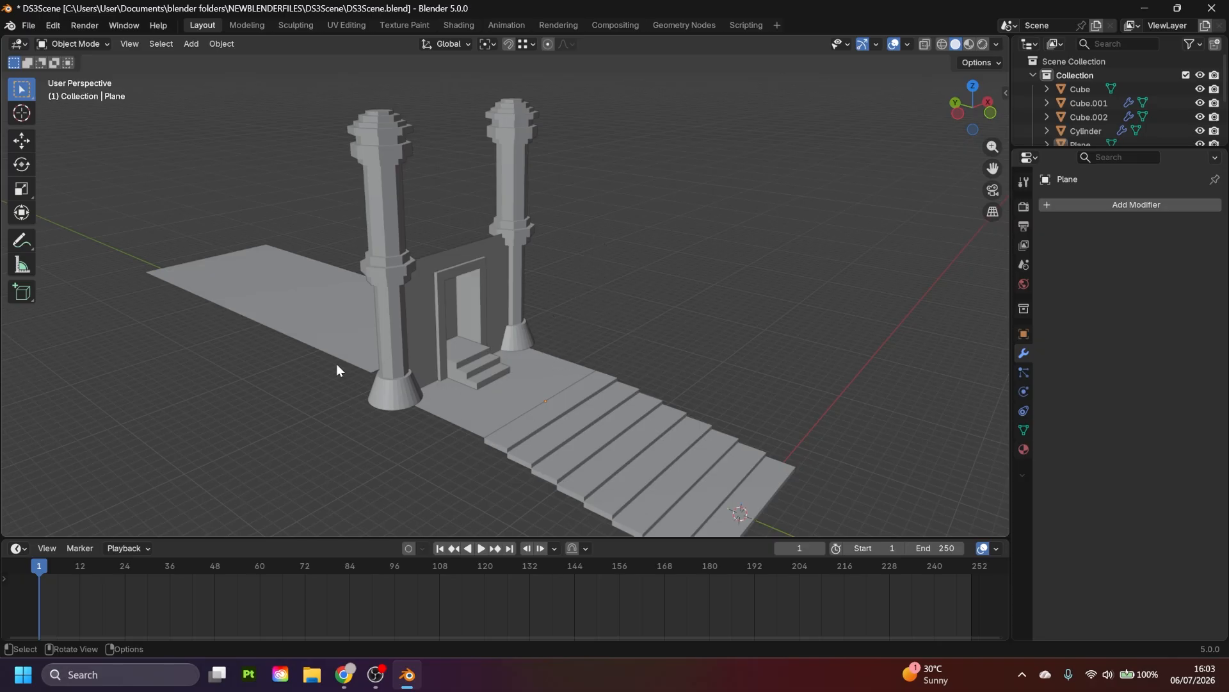
{"action": "scroll", "coordinate": [580, 348], "scroll_direction": "up", "scroll_amount": 1}
{"action": "middle_click_drag", "start_coordinate": [623, 300], "coordinate": [644, 299]}
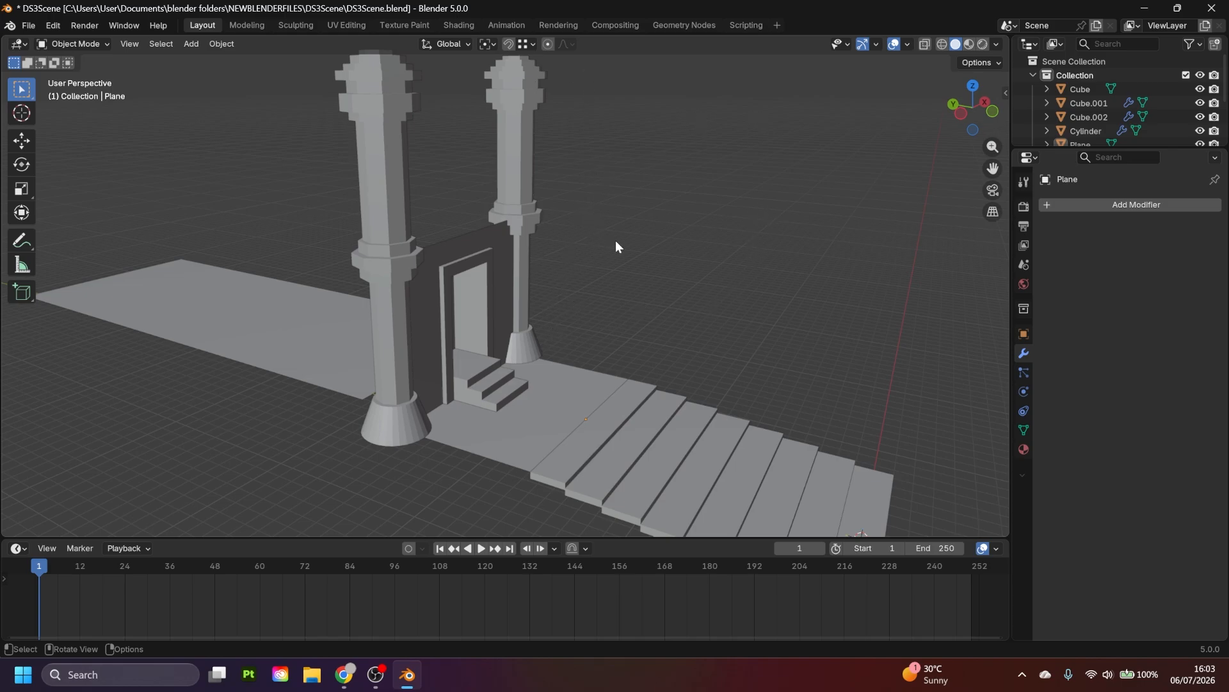
{"action": "left_click", "coordinate": [191, 44]}
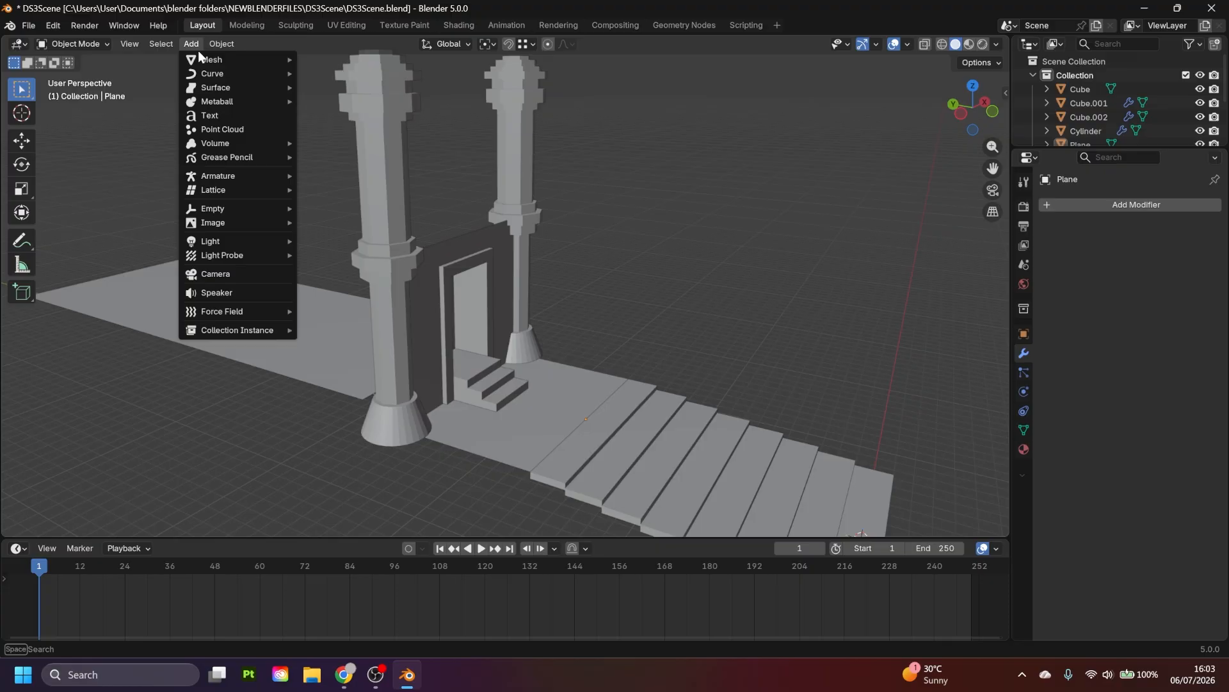
{"action": "left_click", "coordinate": [216, 274]}
{"action": "scroll", "coordinate": [756, 301], "scroll_direction": "down", "scroll_amount": 3}
{"action": "key", "text": "KP_Decimal"}
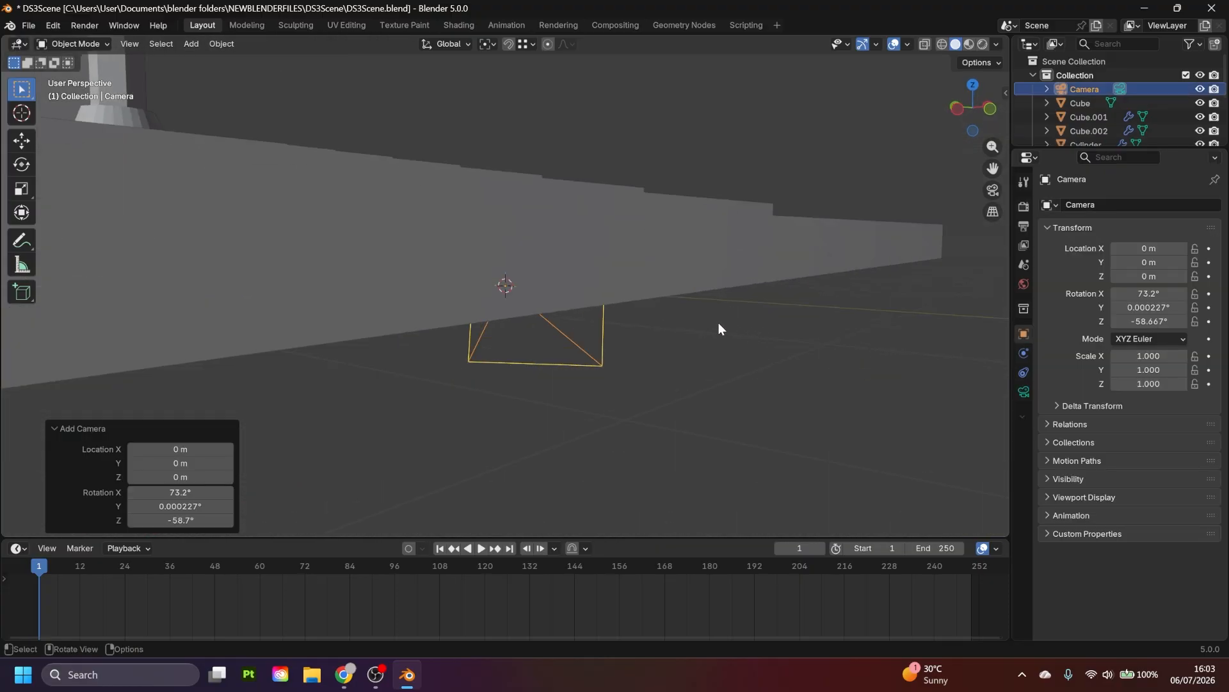
- Set the camera's X, Y and Z rotation to 0°
{"action": "middle_click_drag", "start_coordinate": [718, 329], "coordinate": [823, 247]}
{"action": "key", "text": "n"}
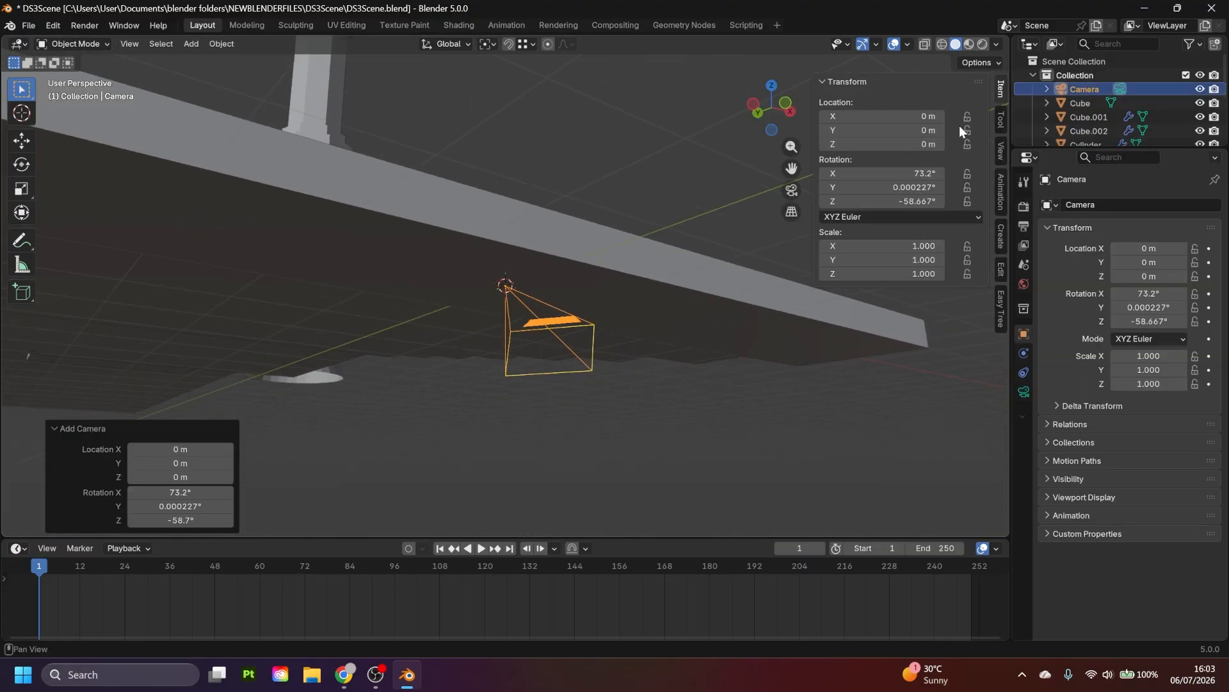
{"action": "left_click_drag", "start_coordinate": [890, 187], "coordinate": [890, 201]}
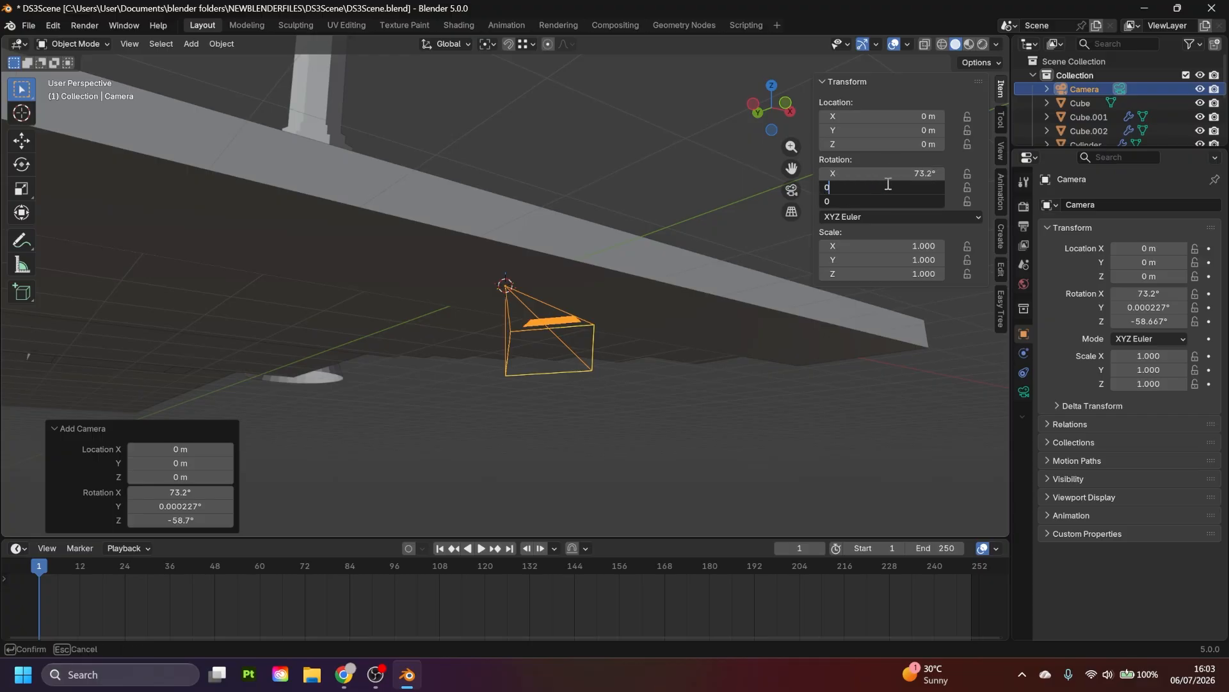
{"action": "left_click", "coordinate": [894, 174]}
{"action": "key", "text": "Return"}
- Split the 3D viewport in two, showing the camera view in one and the right orthographic view in the other
{"action": "middle_click_drag", "start_coordinate": [579, 185], "coordinate": [595, 224]}
{"action": "scroll", "coordinate": [584, 221], "scroll_direction": "down", "scroll_amount": 4}
{"action": "scroll", "coordinate": [596, 224], "scroll_direction": "down", "scroll_amount": 4}
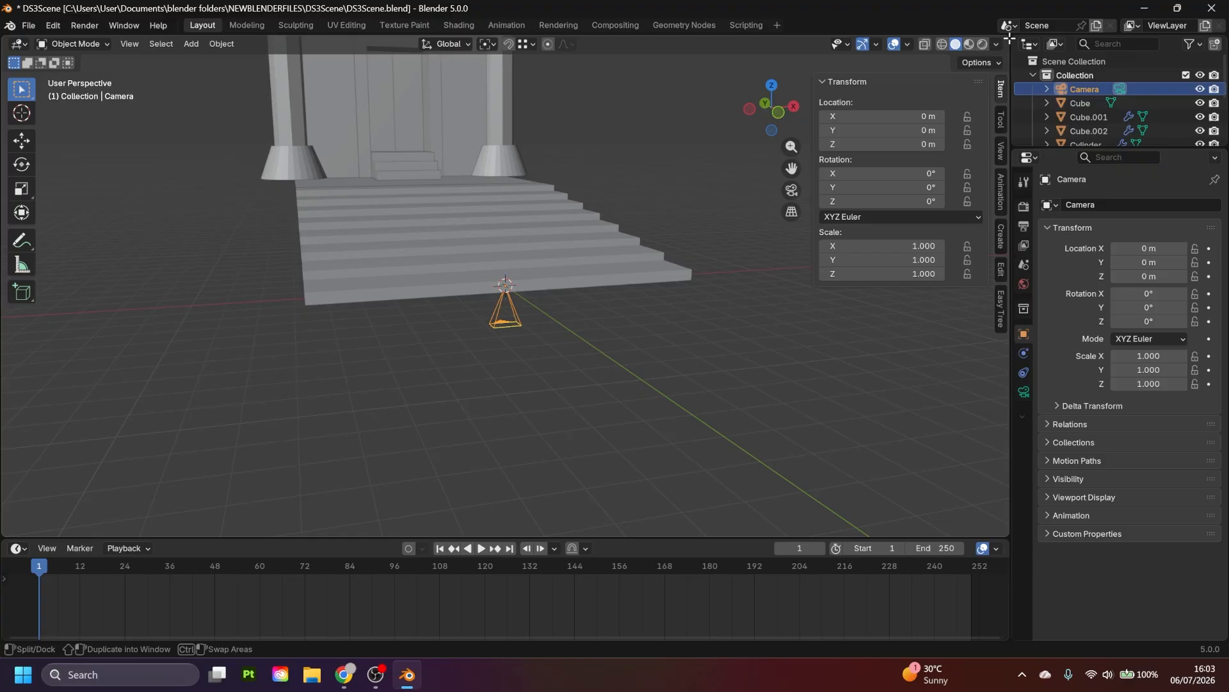
{"action": "left_click_drag", "start_coordinate": [1008, 40], "coordinate": [507, 136]}
{"action": "left_click", "coordinate": [794, 106]}
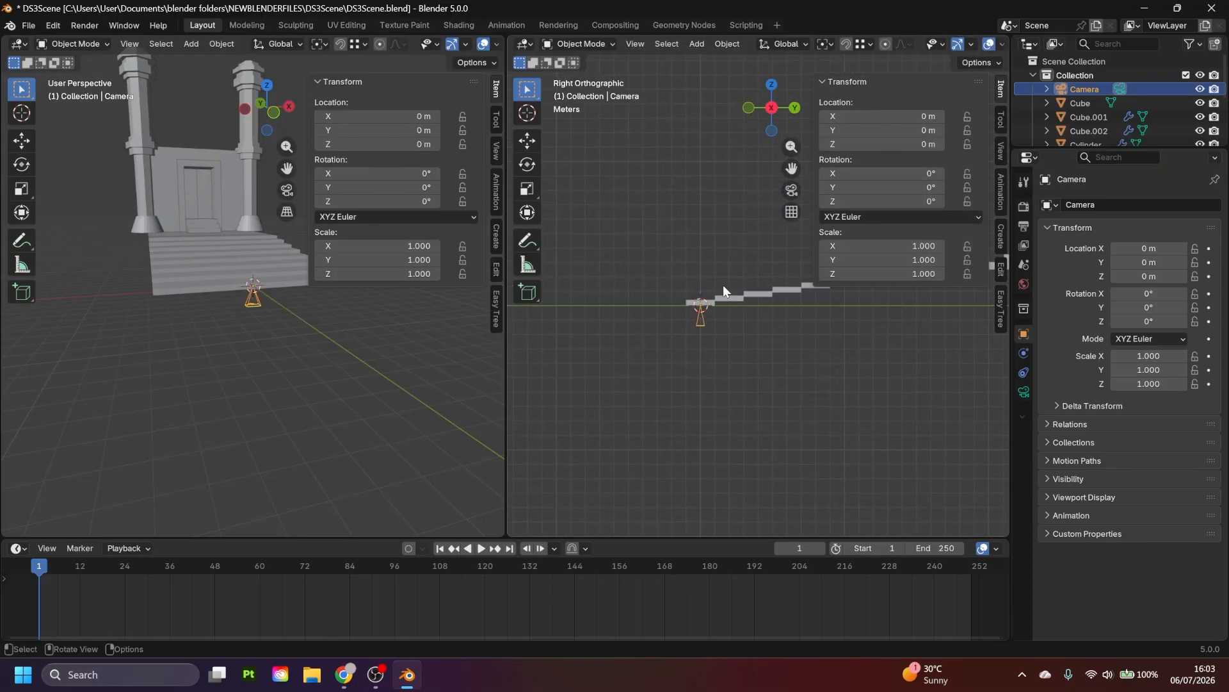
{"action": "key", "text": "n"}
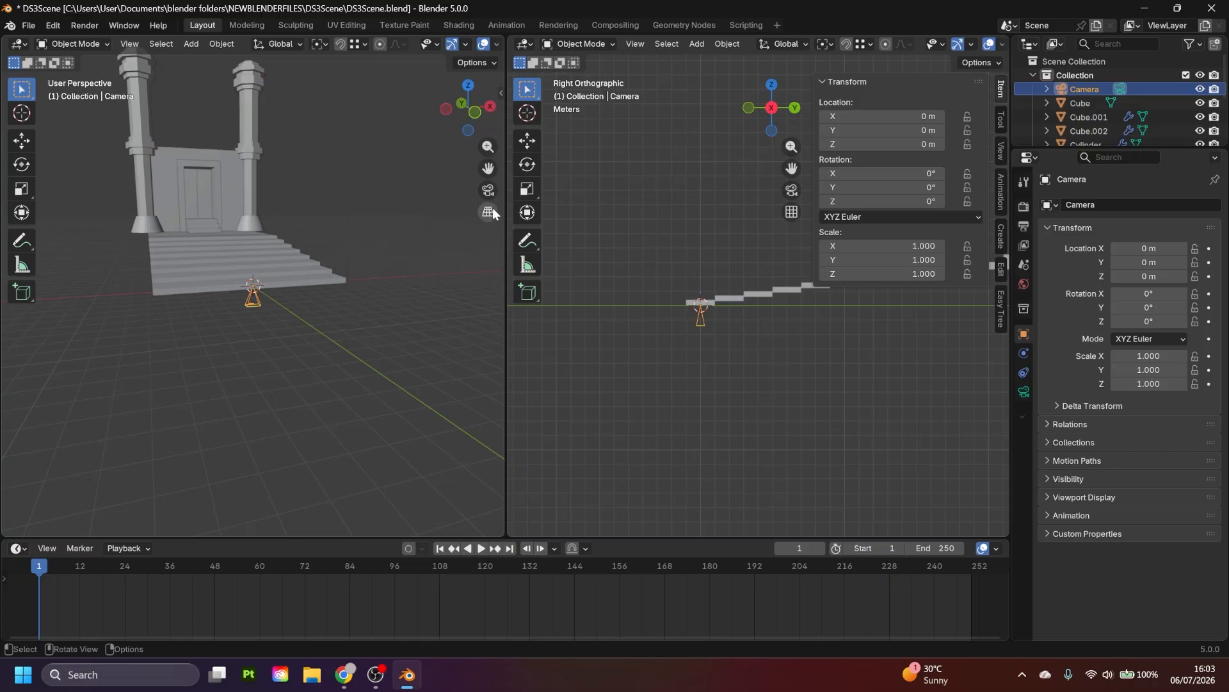
{"action": "left_click", "coordinate": [488, 190]}
{"action": "scroll", "coordinate": [338, 251], "scroll_direction": "up", "scroll_amount": 2}
{"action": "scroll", "coordinate": [336, 252], "scroll_direction": "down", "scroll_amount": 1}
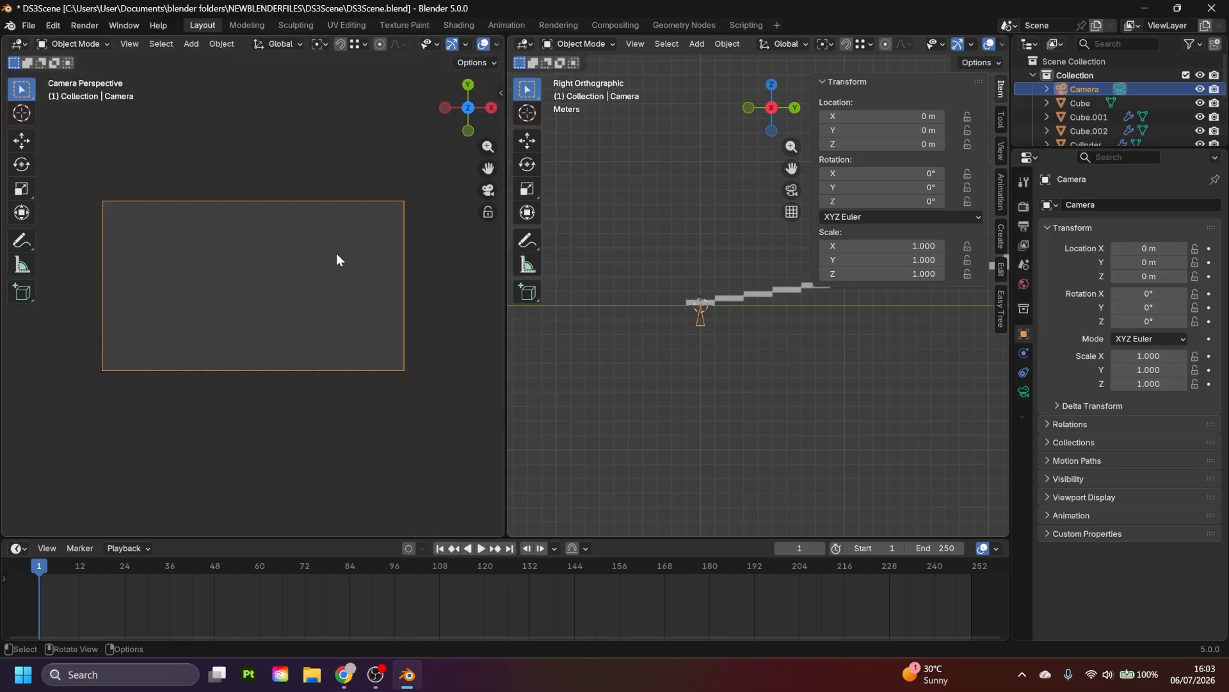
- Set the render resolution to 2048 × 2048 px
{"action": "left_click", "coordinate": [1024, 226]}
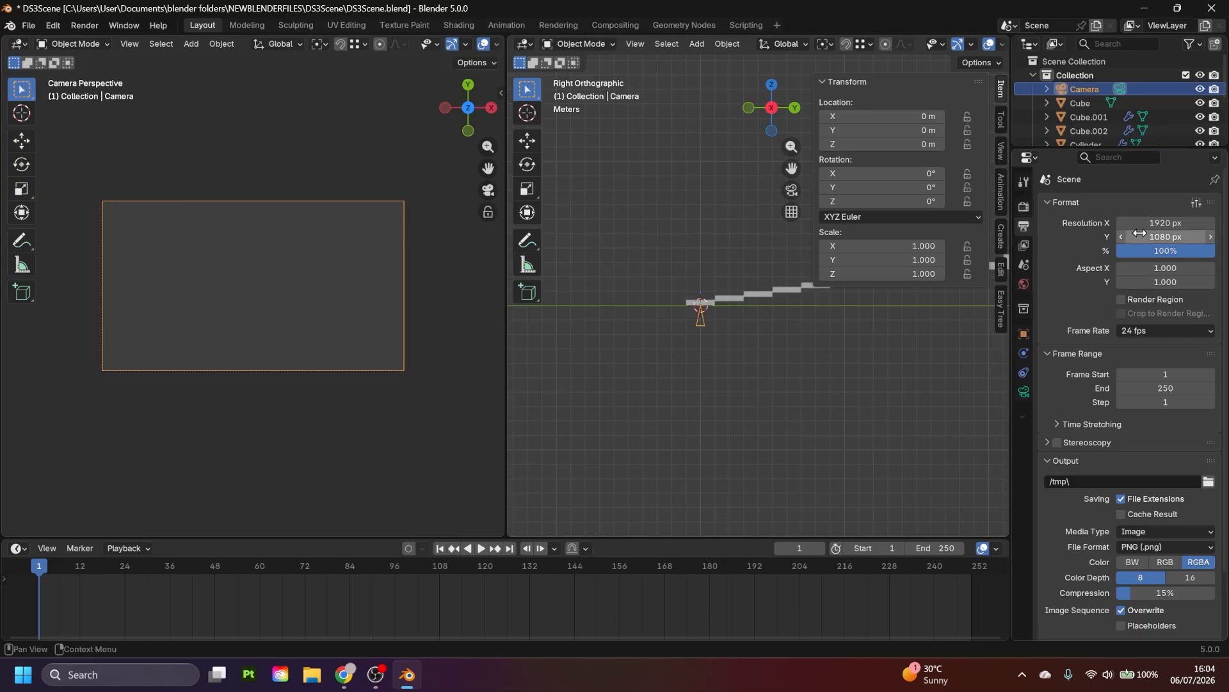
{"action": "left_click", "coordinate": [1162, 238]}
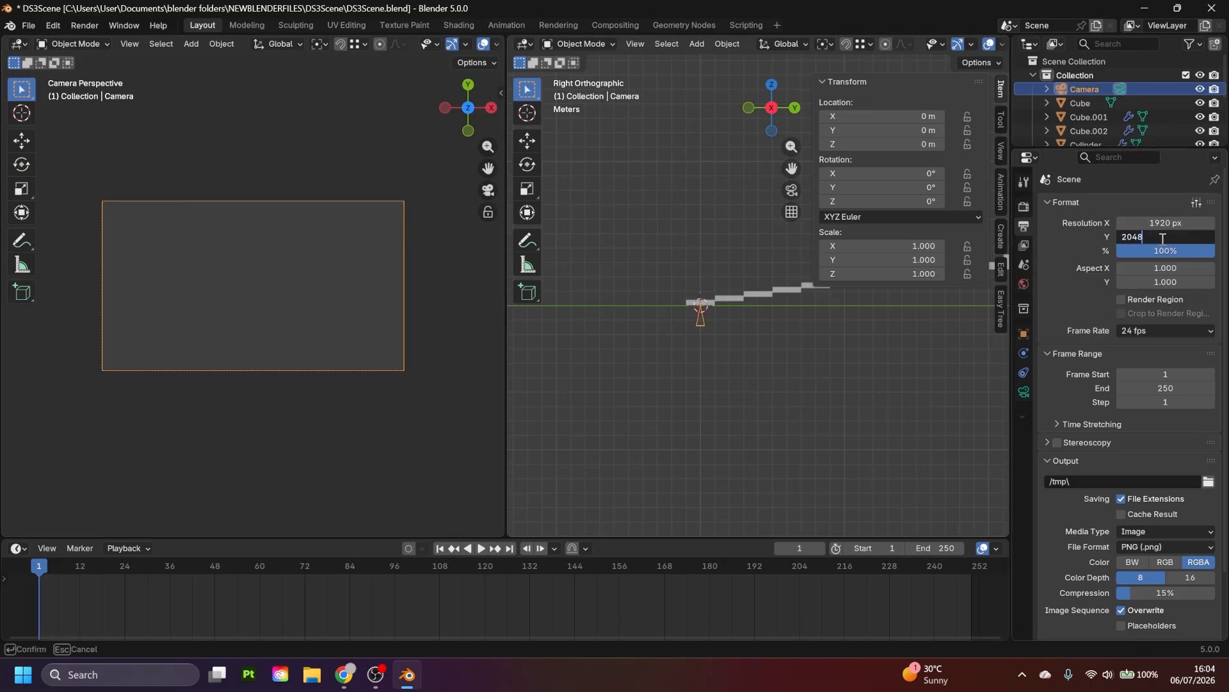
{"action": "key", "text": "Return"}
{"action": "left_click", "coordinate": [1164, 223]}
{"action": "type", "text": "2"}
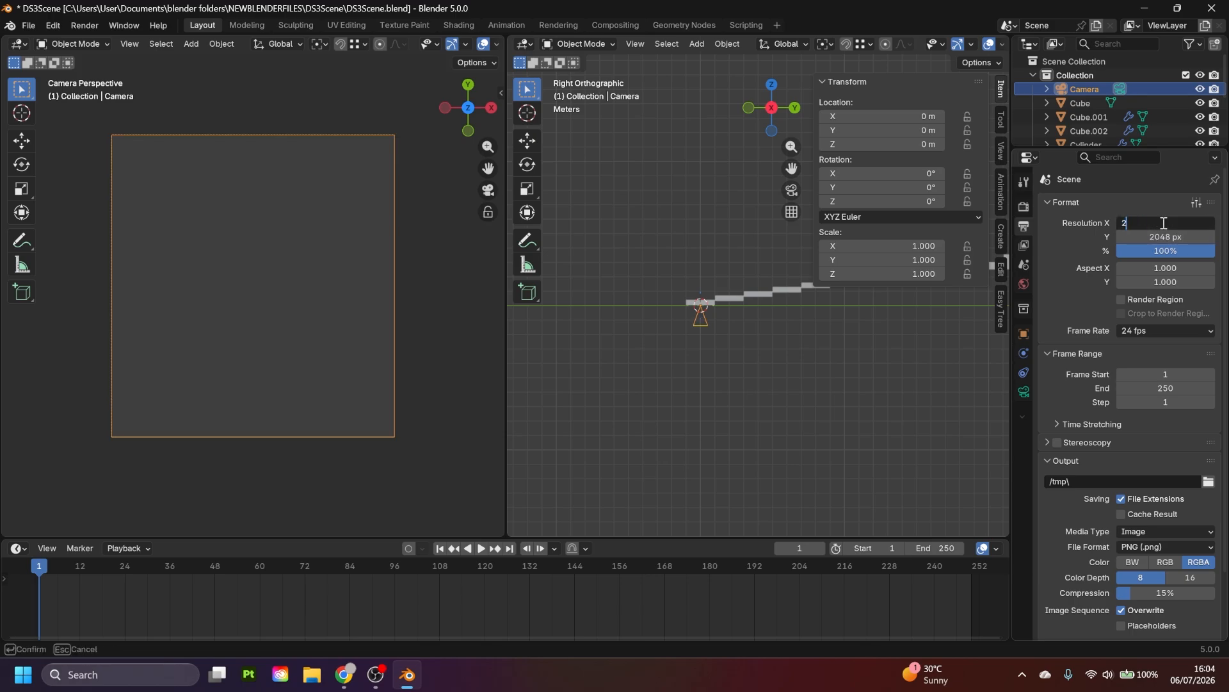
{"action": "type", "text": "048"}
{"action": "key", "text": "Return"}
- Rotate the camera 90° about X and move it in front of the stairs, to about Y -7.63 m and Z 3.19 m
{"action": "scroll", "coordinate": [796, 398], "scroll_direction": "up", "scroll_amount": 2}
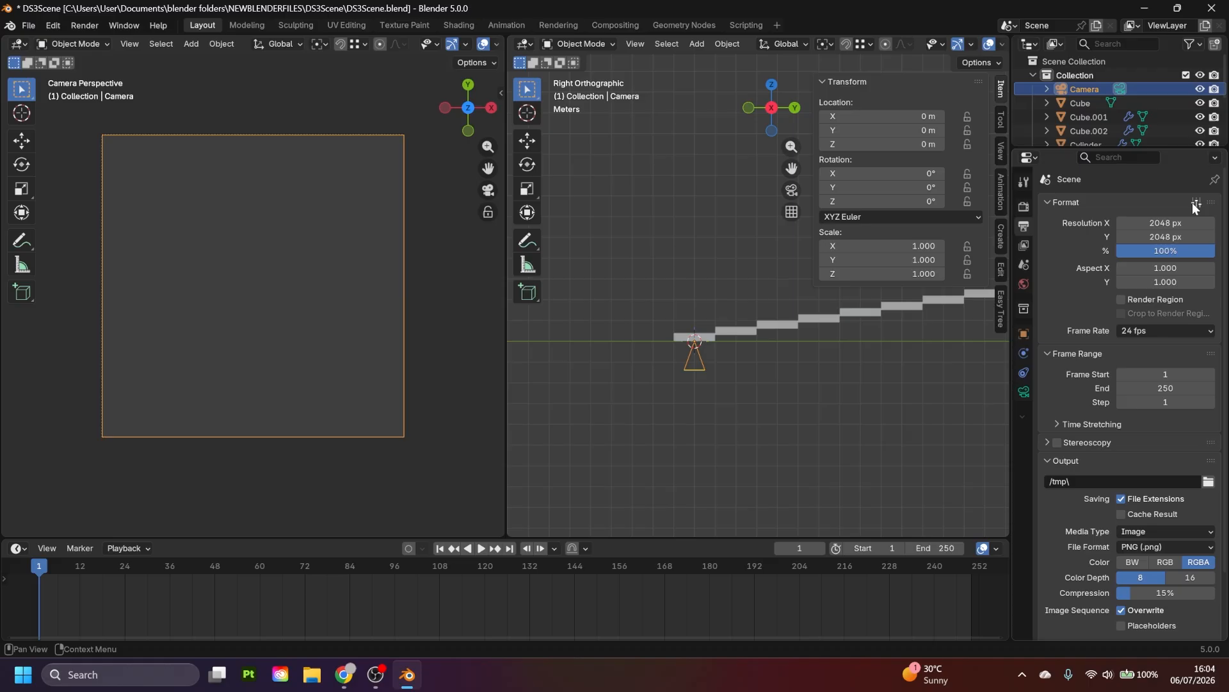
{"action": "scroll", "coordinate": [747, 328], "scroll_direction": "down", "scroll_amount": 3}
{"action": "scroll", "coordinate": [741, 369], "scroll_direction": "up", "scroll_amount": 2}
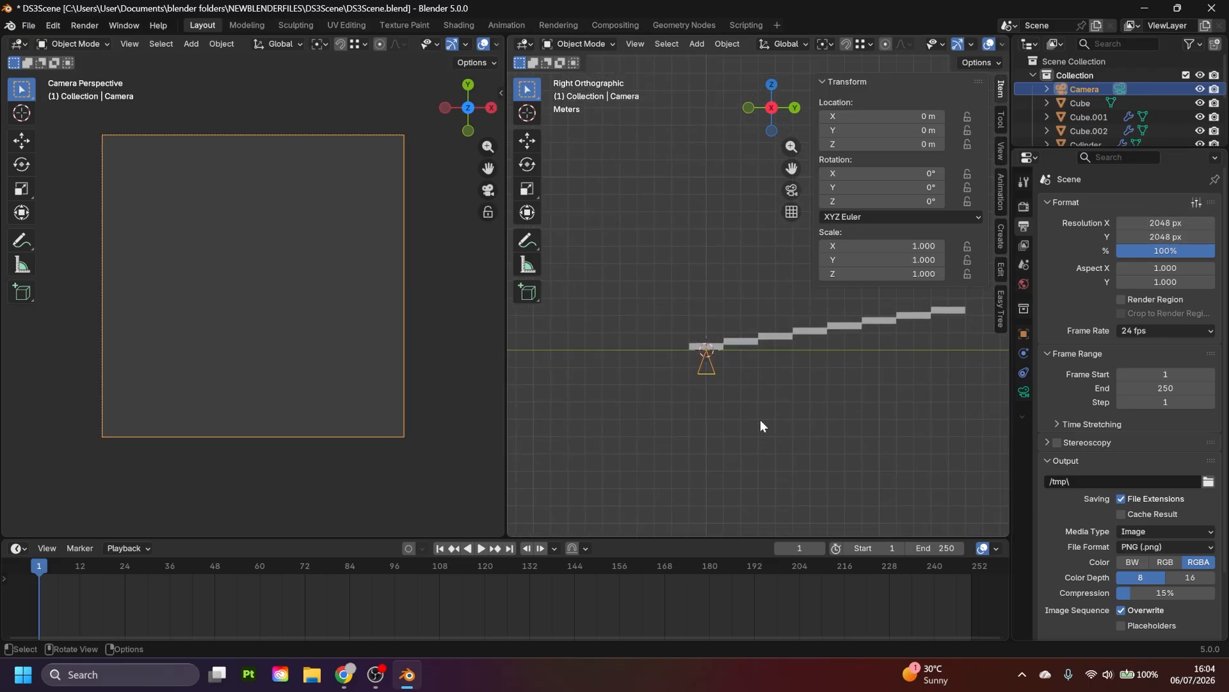
{"action": "type", "text": "r"}
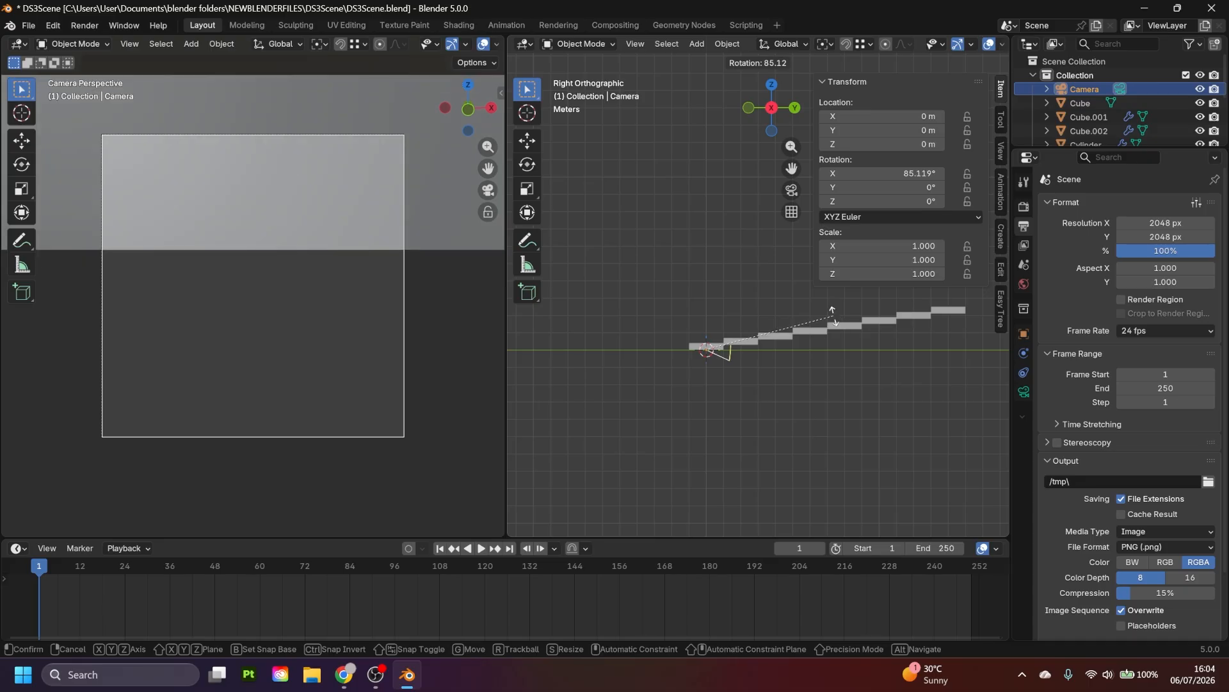
{"action": "type", "text": "90"}
{"action": "key", "text": "Return"}
{"action": "key", "text": "g"}
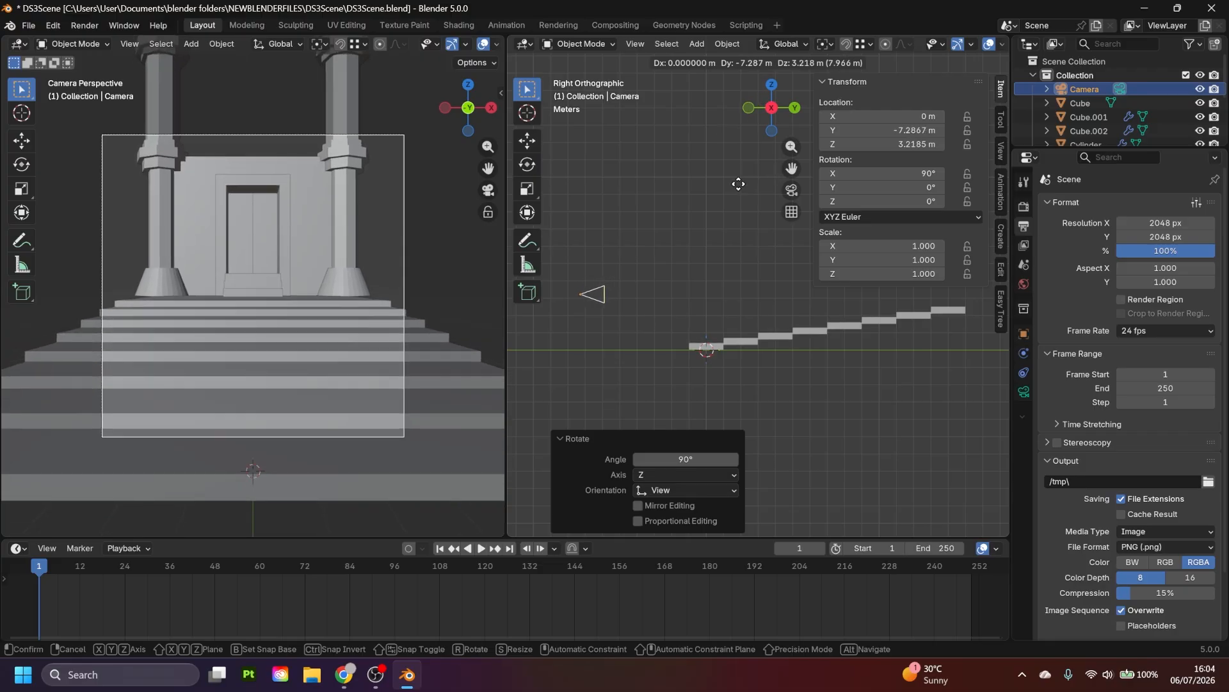
{"action": "left_click", "coordinate": [679, 189]}
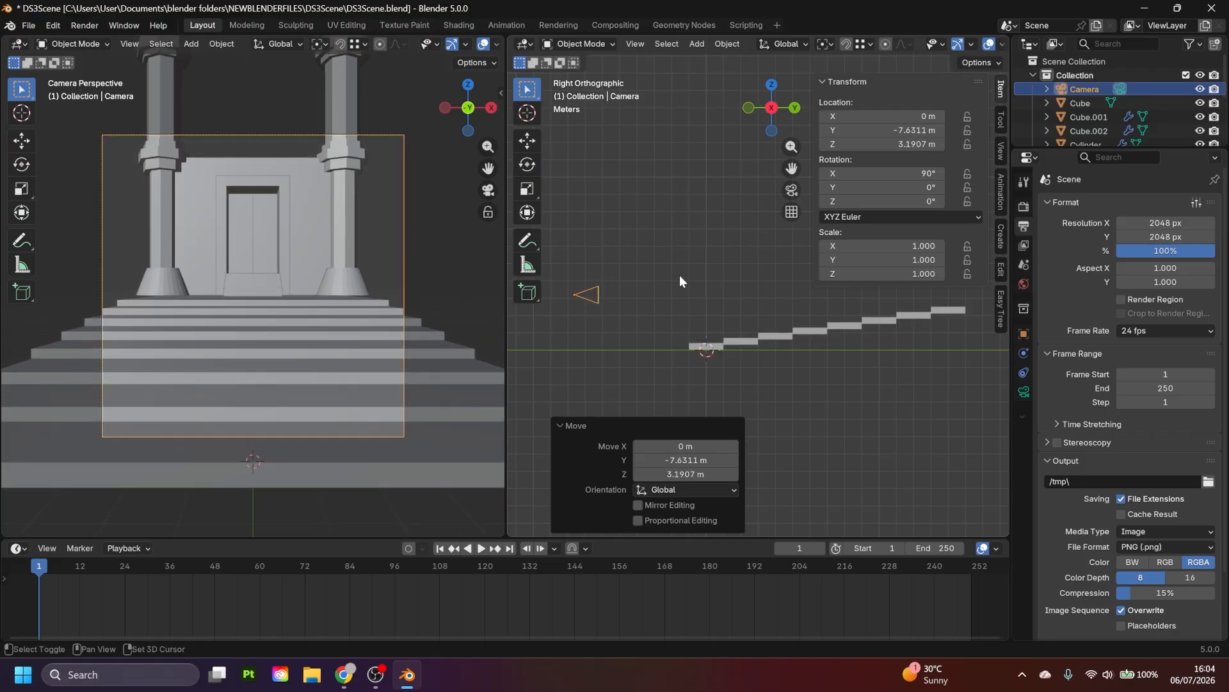
- Keyframe the camera's current transform at frame 1 and again at frame 50 to hold the opening shot
{"action": "scroll", "coordinate": [679, 275], "scroll_direction": "down", "scroll_amount": 2}
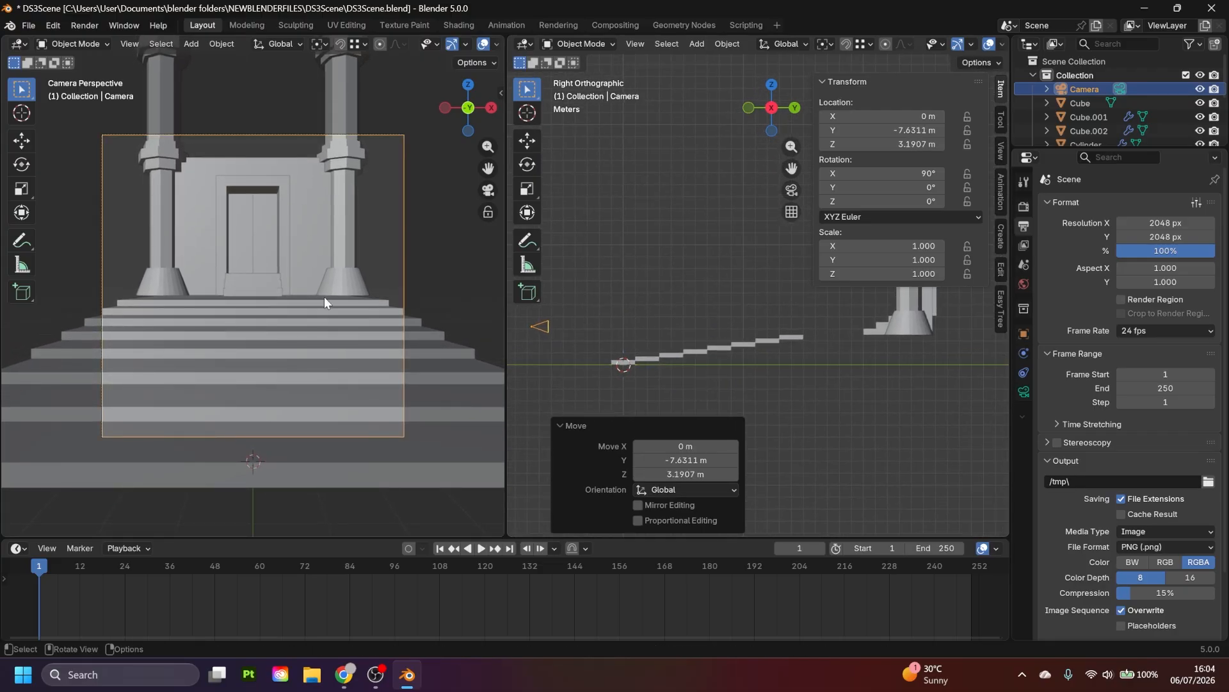
{"action": "middle_click_drag", "start_coordinate": [574, 277], "coordinate": [652, 279], "text": "shift"}
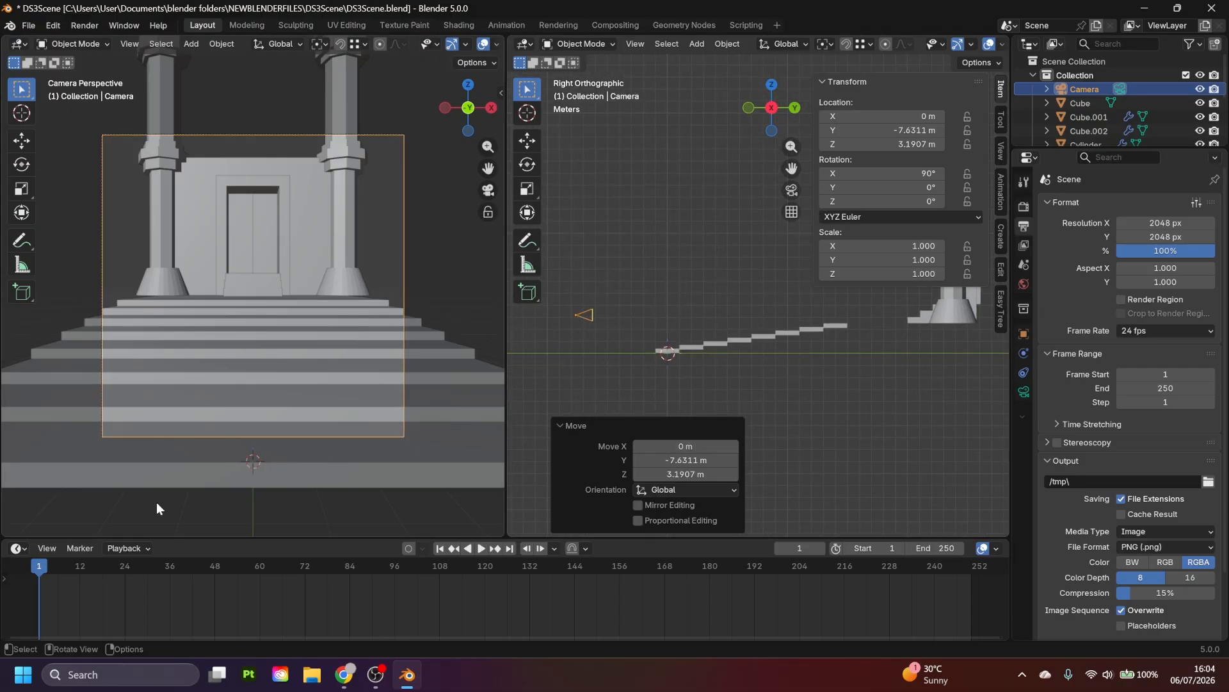
{"action": "key", "text": "i"}
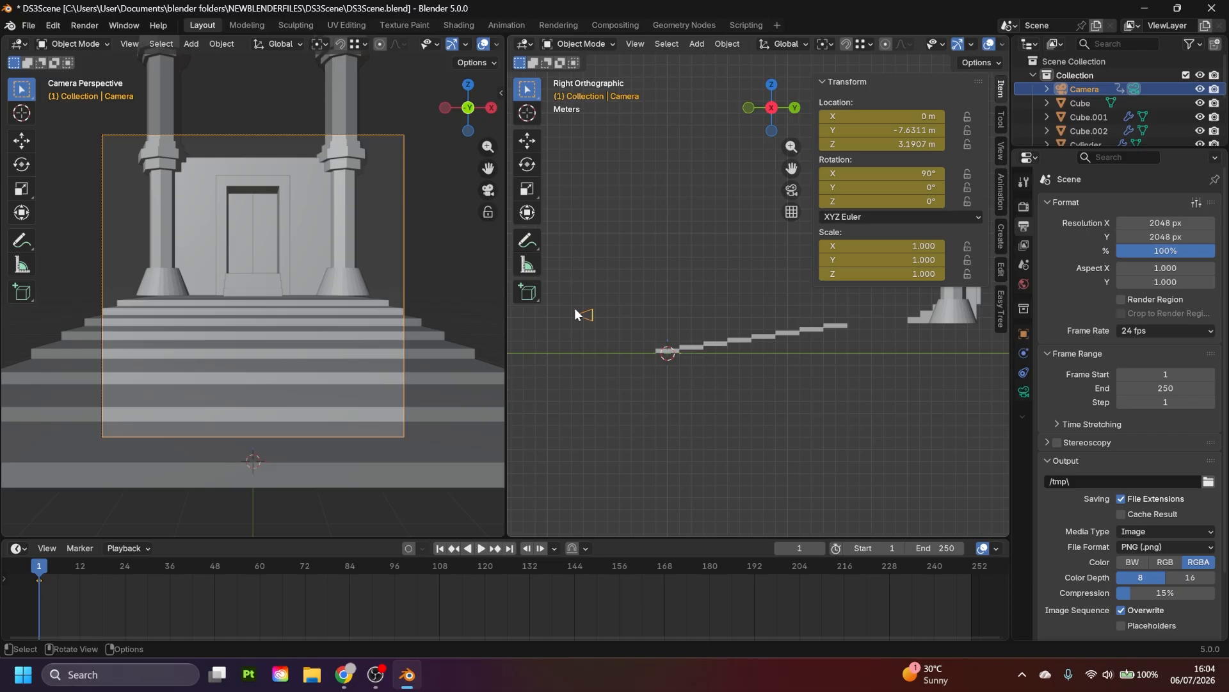
{"action": "key", "text": "space"}
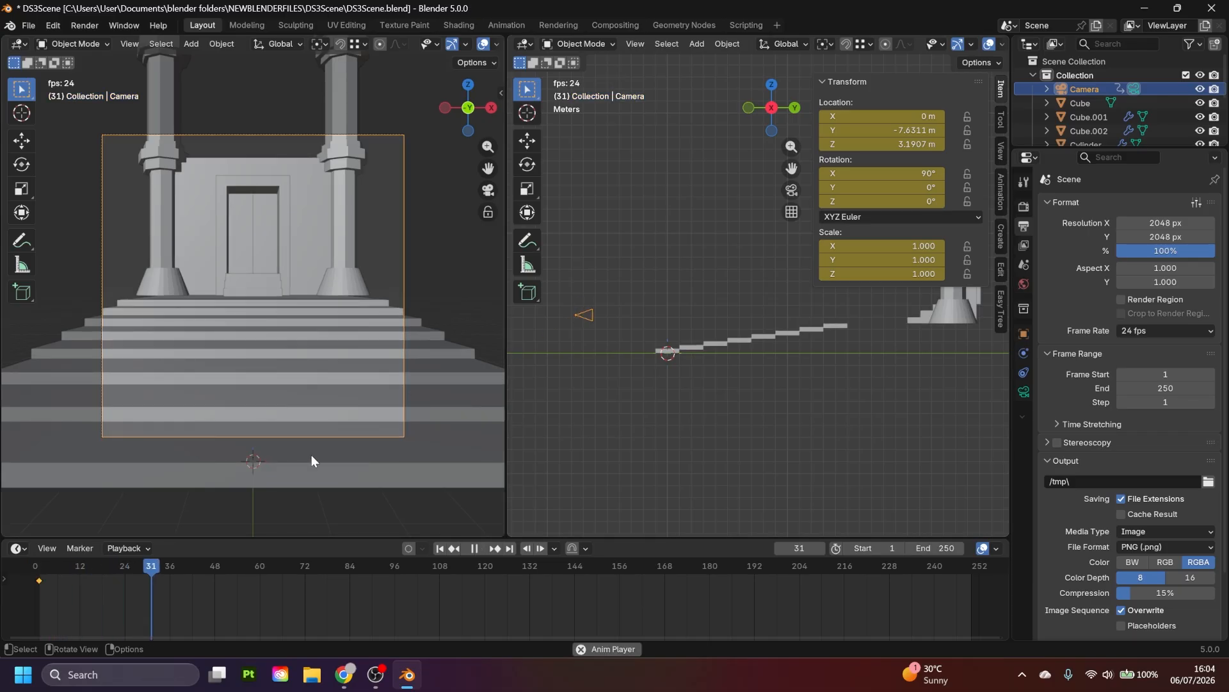
{"action": "key", "text": "space"}
{"action": "left_click", "coordinate": [189, 566]}
{"action": "left_click_drag", "start_coordinate": [230, 583], "coordinate": [222, 583]}
{"action": "key", "text": "i"}
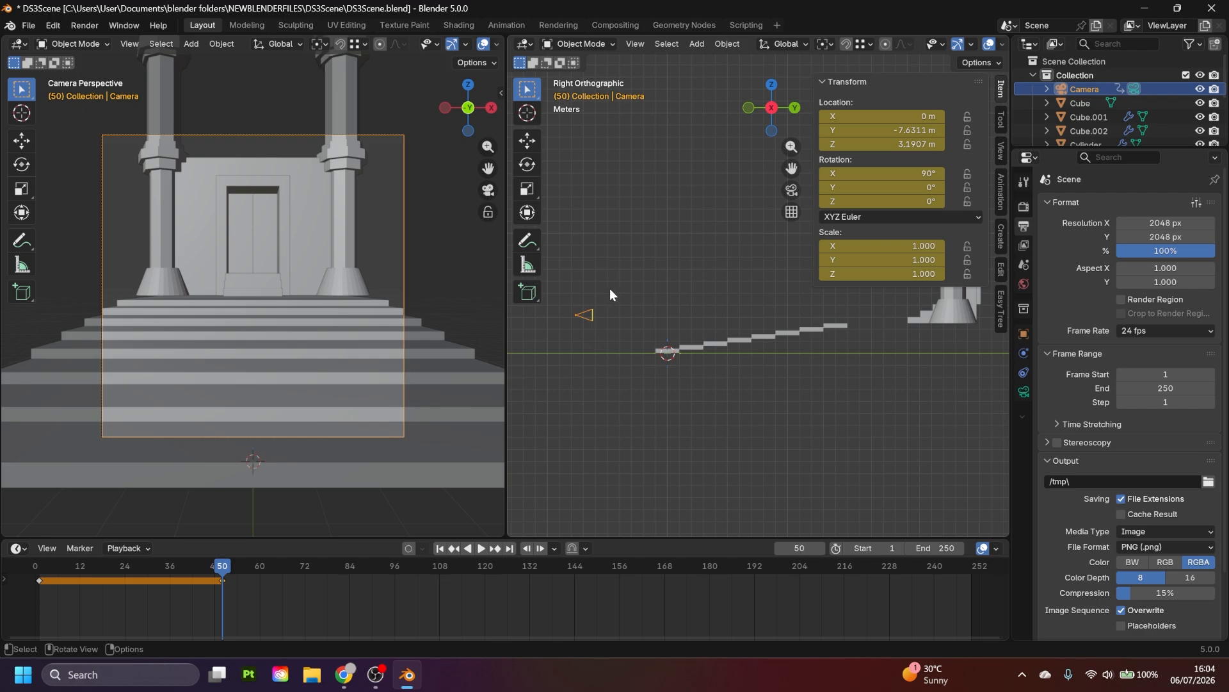
- At frame 175, move the camera forward and up into the open doorway, to about Y 22.86 m and Z 8.54 m
{"action": "key", "text": "space"}
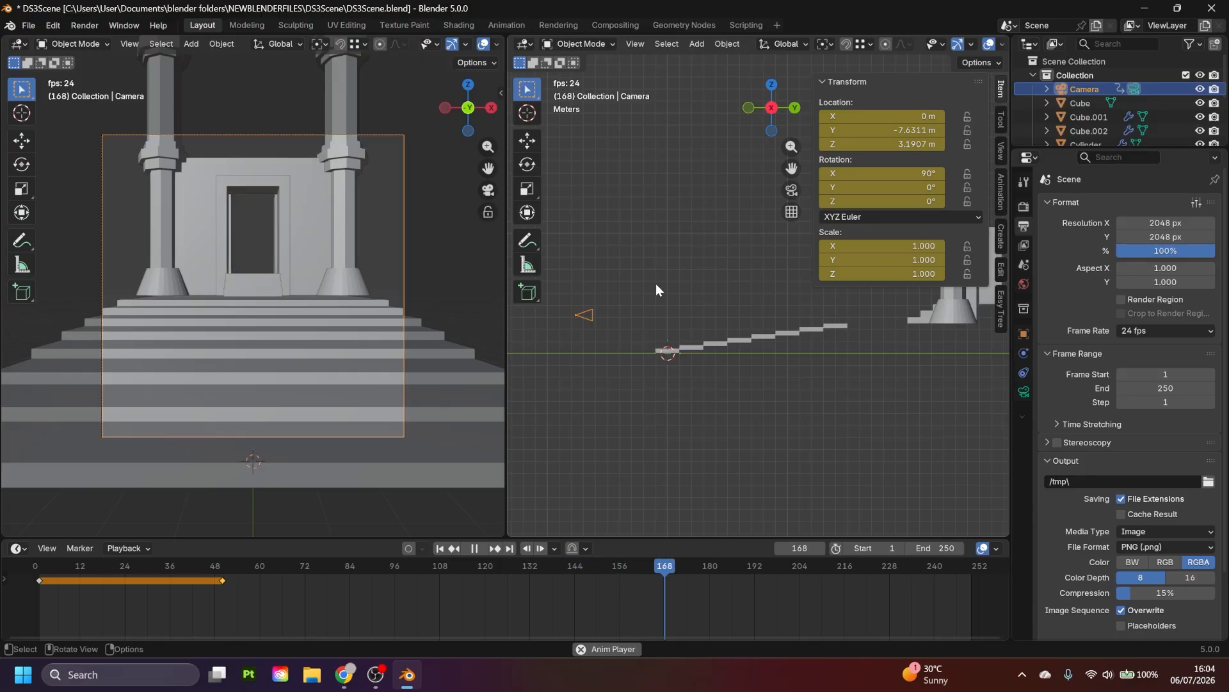
{"action": "key", "text": "space"}
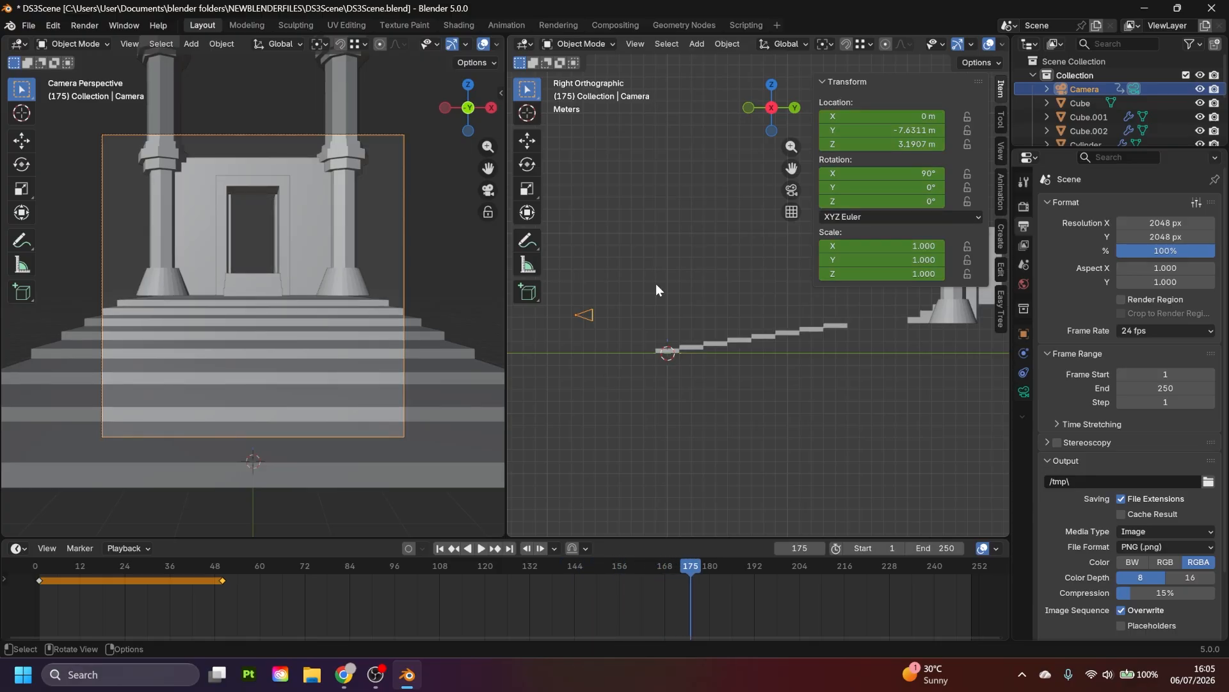
{"action": "middle_click_drag", "start_coordinate": [726, 317], "coordinate": [565, 336], "text": "shift"}
{"action": "key", "text": "g"}
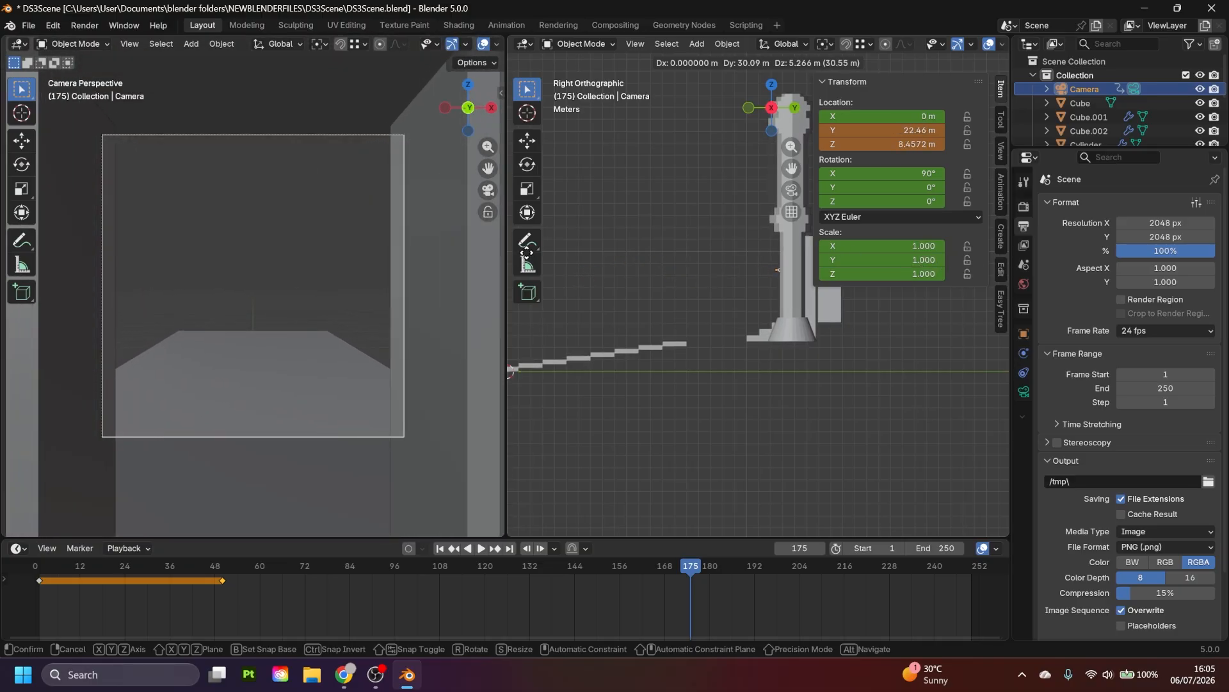
{"action": "left_click", "coordinate": [567, 247]}
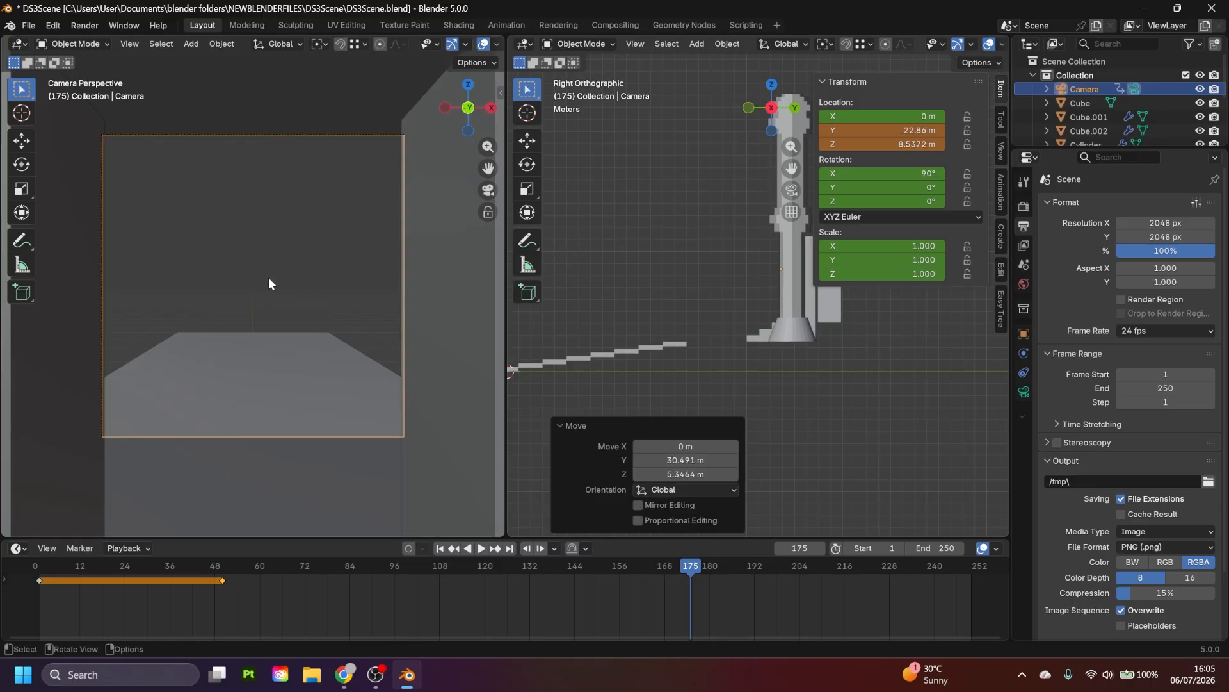
{"action": "middle_click_drag", "start_coordinate": [796, 296], "coordinate": [806, 292], "text": "shift"}
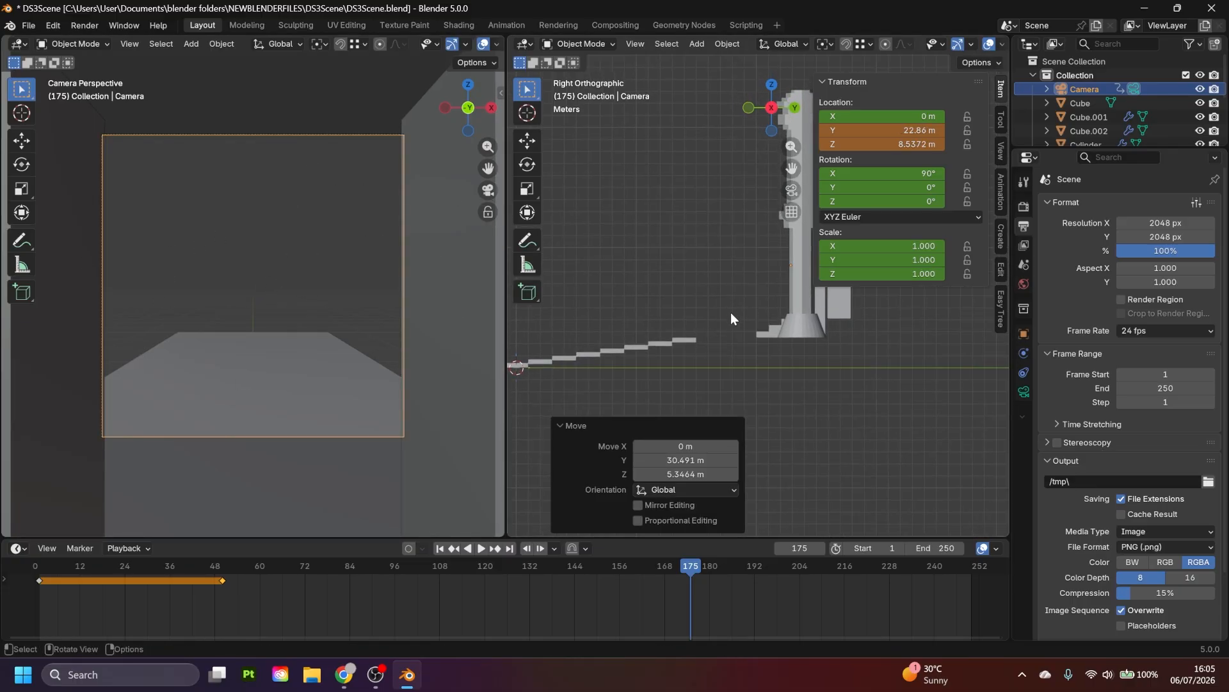
- Raise the camera along Z to about 8.62 m in the doorway and keyframe its transform at frame 175
{"action": "middle_click_drag", "start_coordinate": [732, 310], "coordinate": [782, 302]}
{"action": "key", "text": "KP_Decimal"}
{"action": "scroll", "coordinate": [838, 312], "scroll_direction": "down", "scroll_amount": 4}
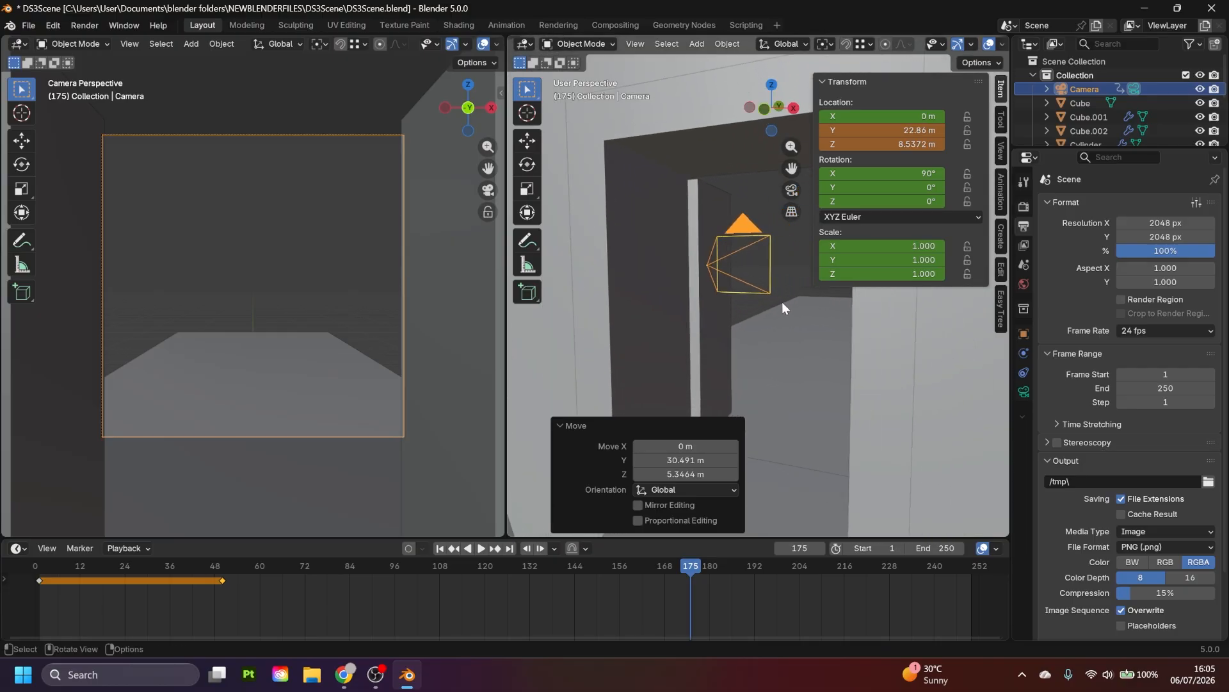
{"action": "key", "text": "g"}
{"action": "key", "text": "z"}
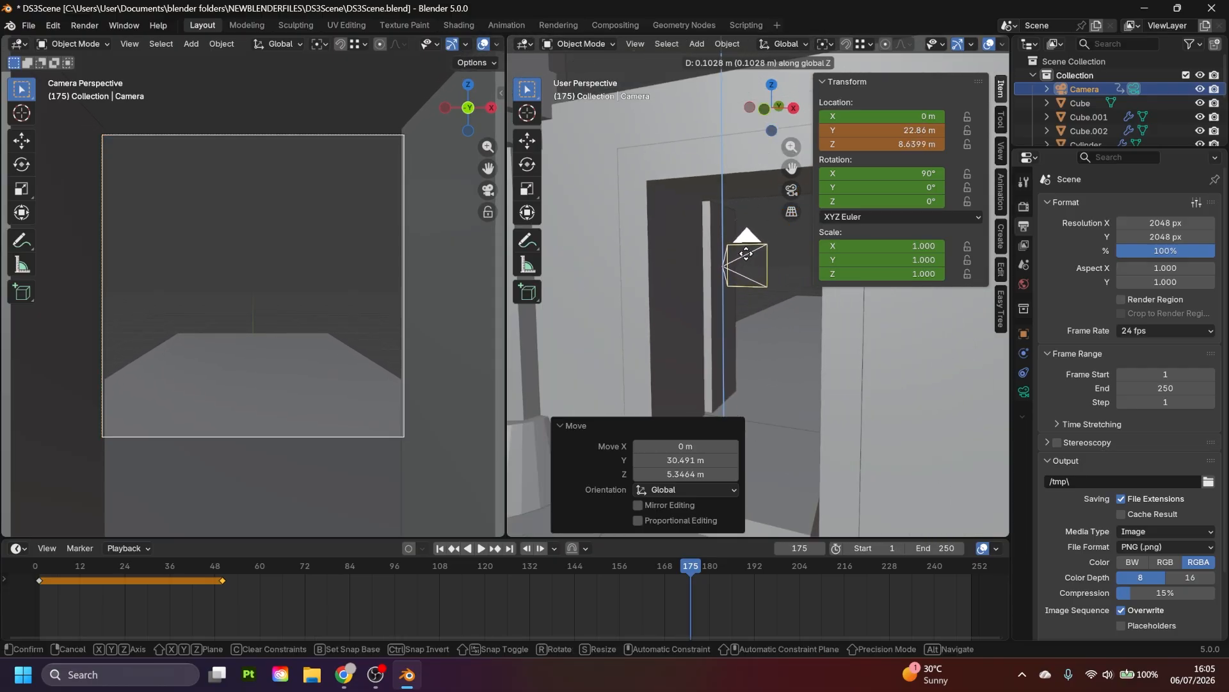
{"action": "left_click", "coordinate": [745, 259]}
{"action": "scroll", "coordinate": [780, 303], "scroll_direction": "up", "scroll_amount": 3}
{"action": "key", "text": "i"}
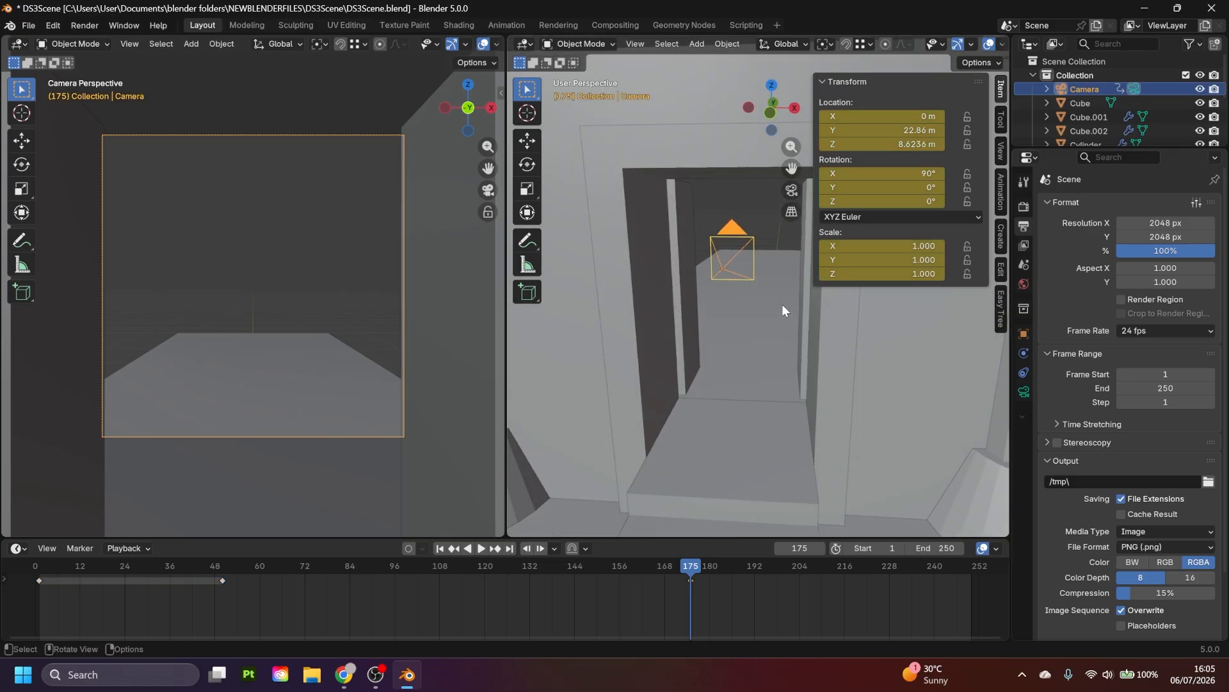
{"action": "key", "text": "ctrl+a"}
{"action": "left_click", "coordinate": [733, 284]}
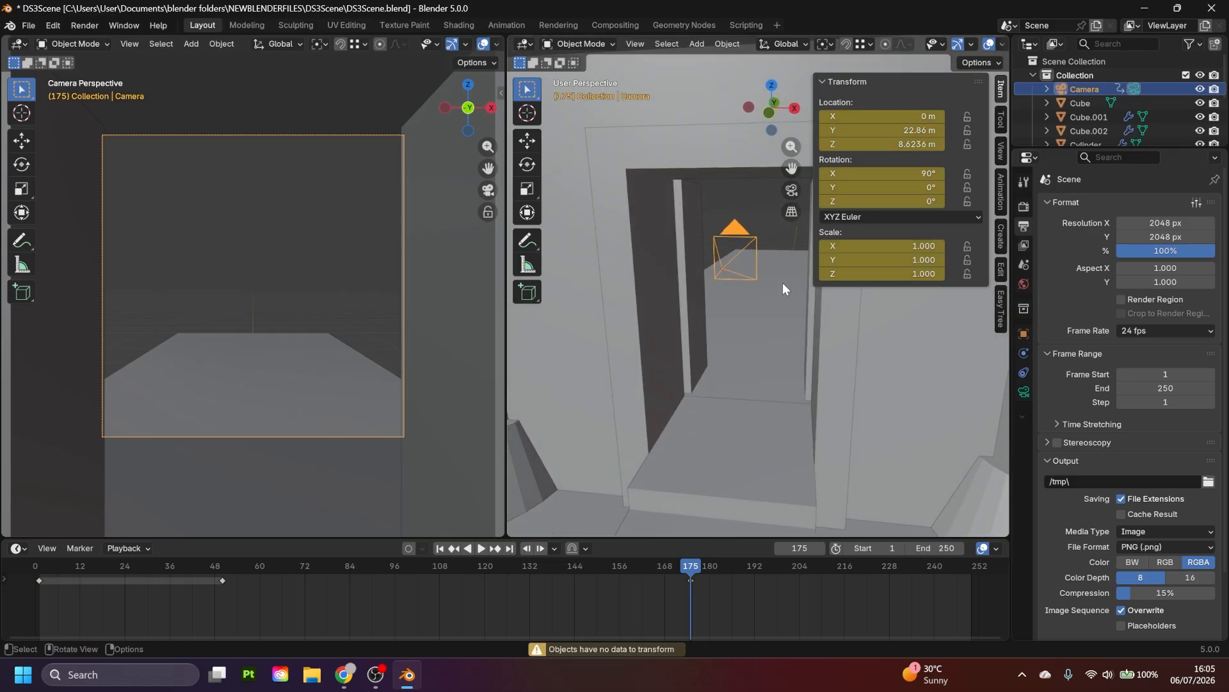
- Play and scrub the animation from frame 1 to check the camera's move through the opening doors
{"action": "scroll", "coordinate": [783, 283], "scroll_direction": "down", "scroll_amount": 3}
{"action": "middle_click_drag", "start_coordinate": [779, 285], "coordinate": [749, 278]}
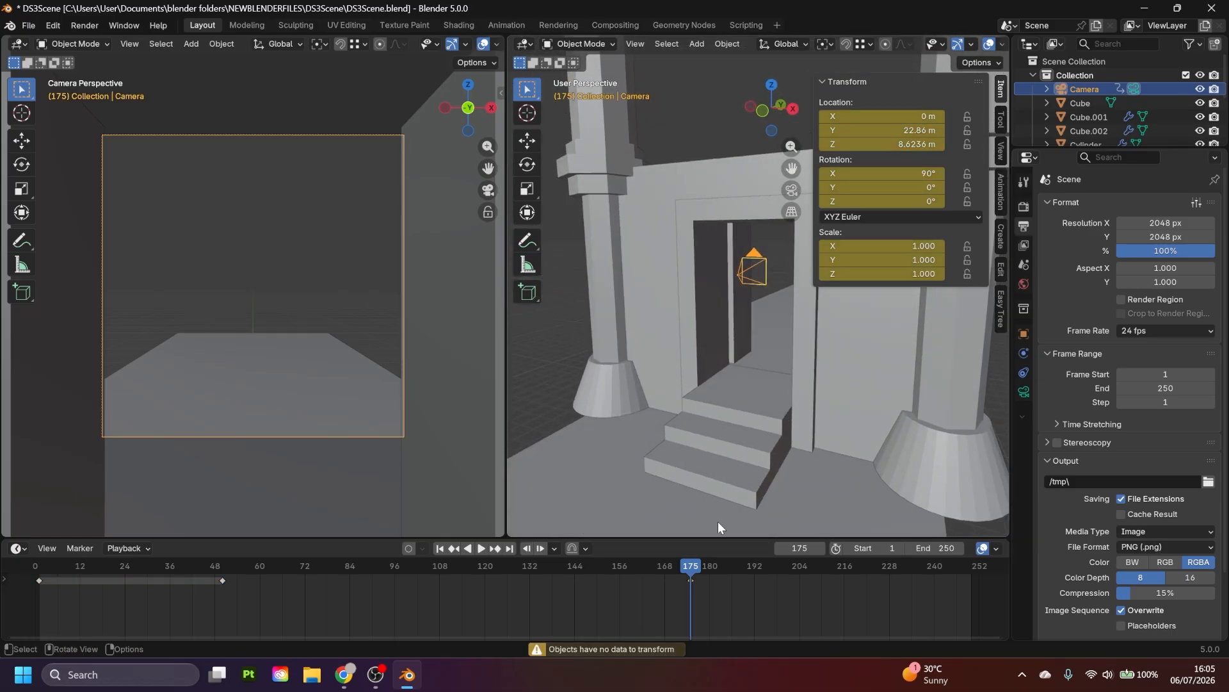
{"action": "key", "text": "space"}
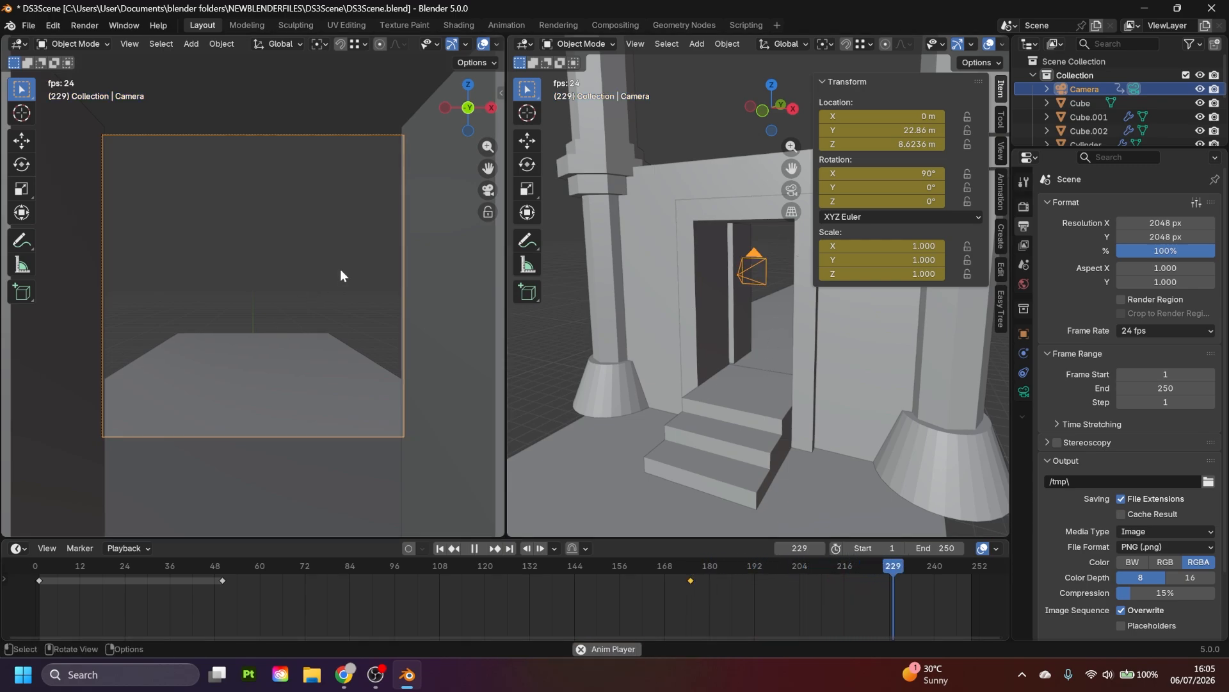
{"action": "key", "text": "space"}
{"action": "scroll", "coordinate": [707, 279], "scroll_direction": "up", "scroll_amount": 2}
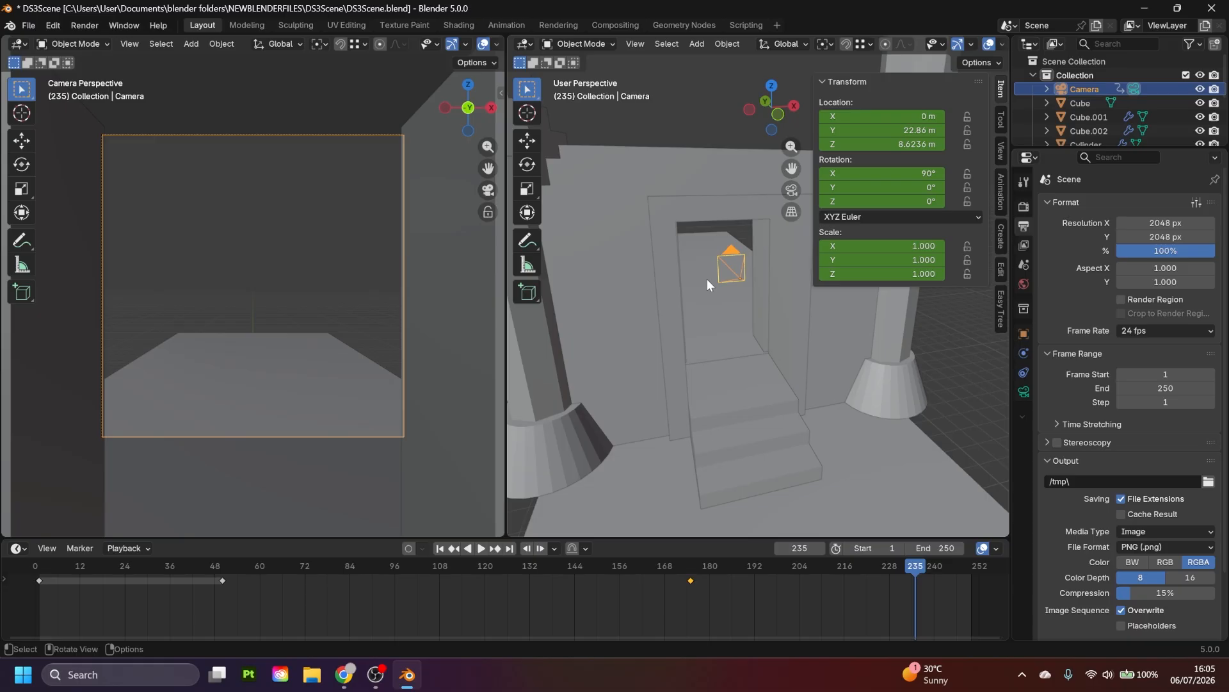
{"action": "key", "text": "shift+Left"}
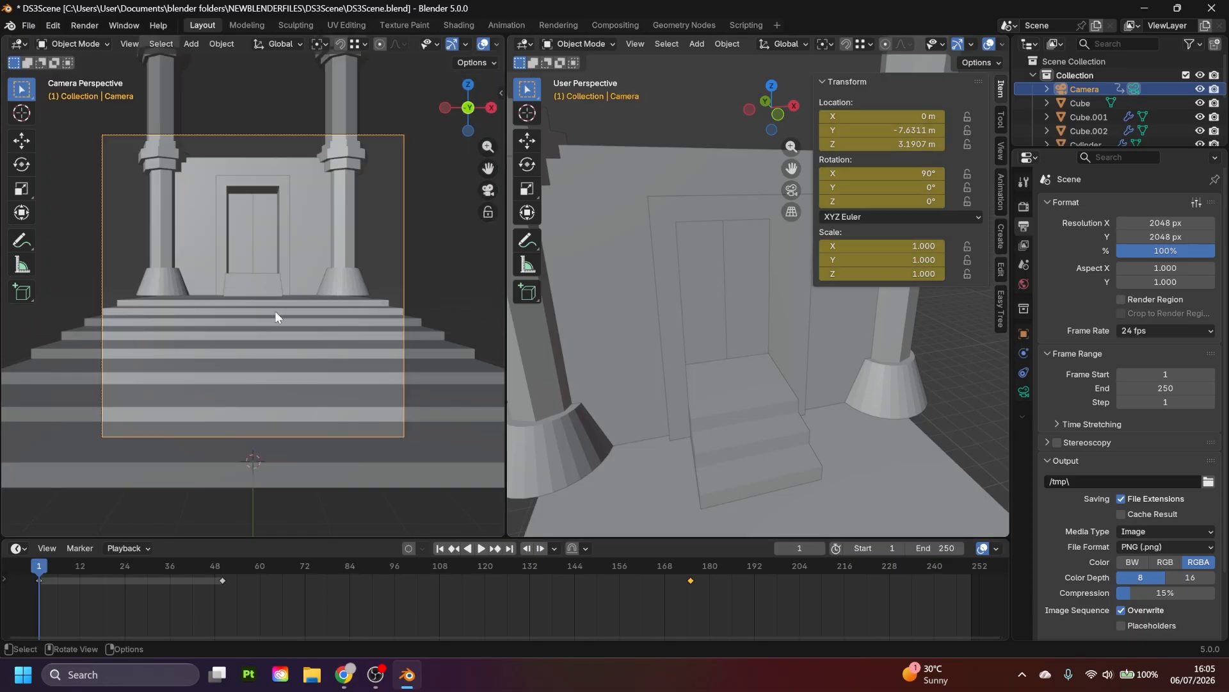
{"action": "key", "text": "space"}
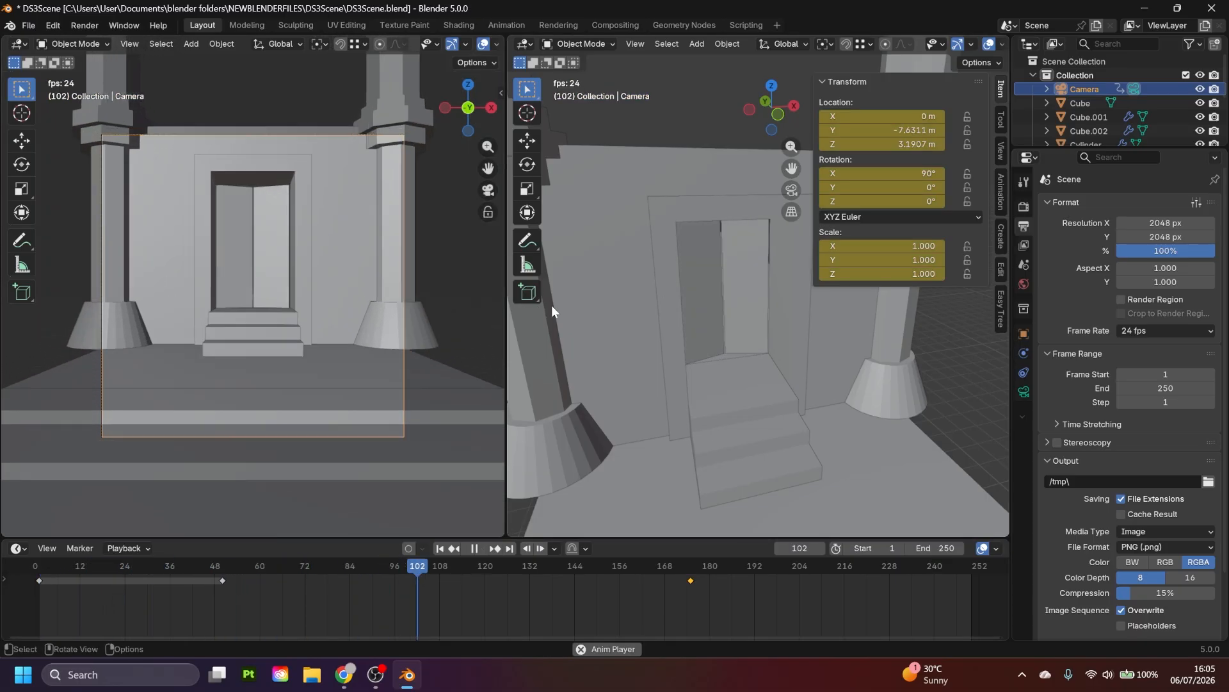
{"action": "key", "text": "space"}
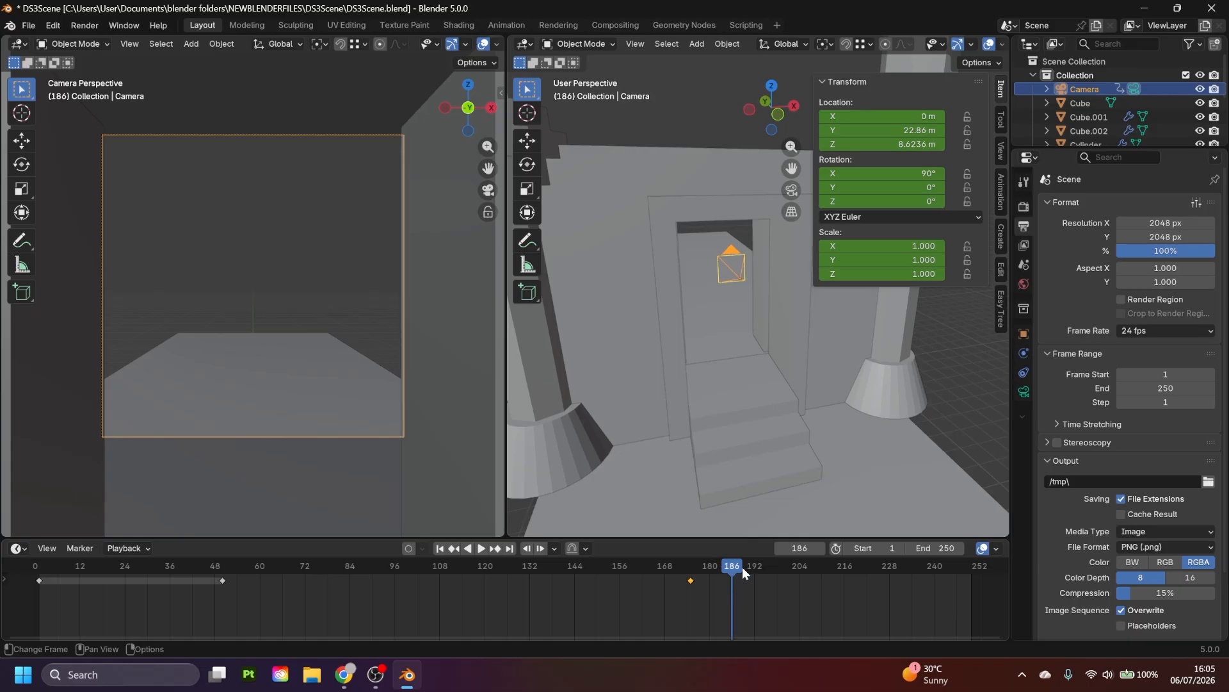
{"action": "left_click_drag", "start_coordinate": [743, 566], "coordinate": [137, 577]}
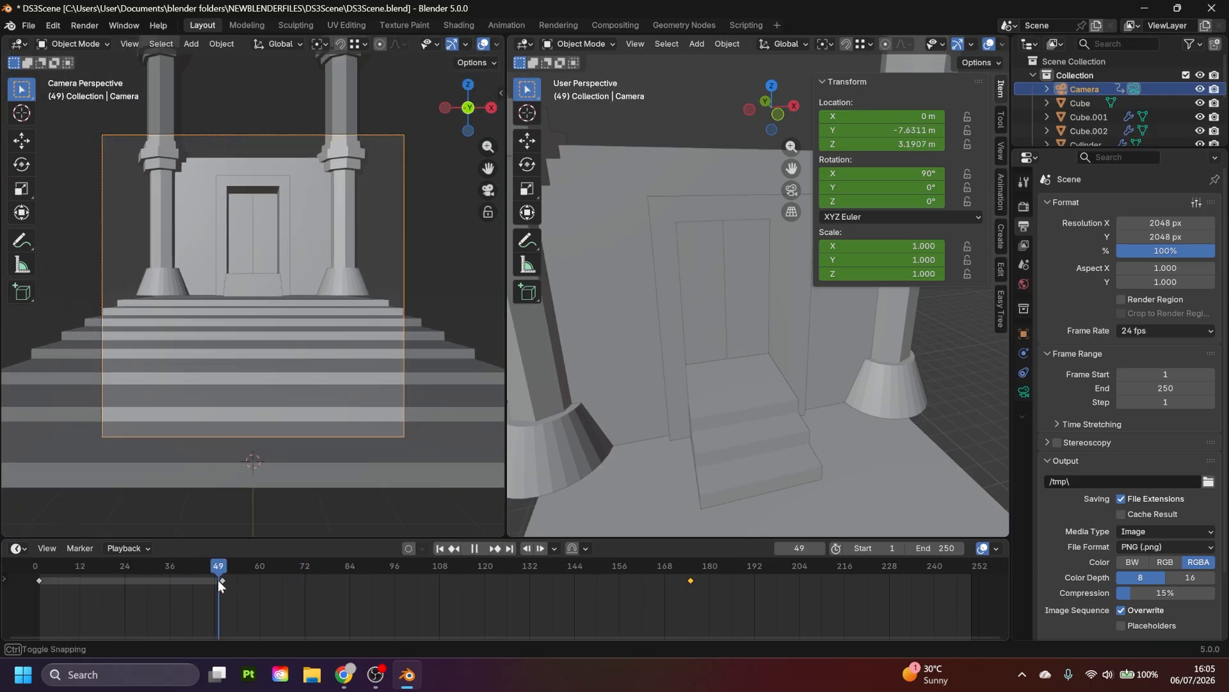
{"action": "left_click_drag", "start_coordinate": [217, 579], "coordinate": [589, 579]}
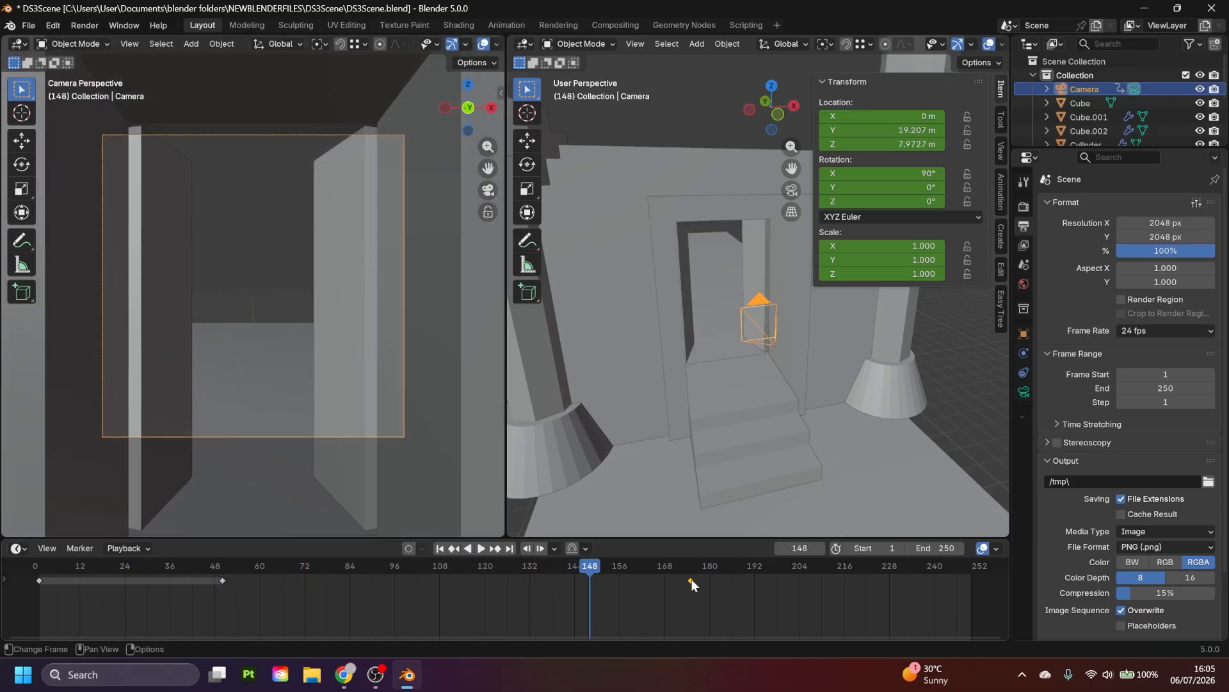
- Move the camera's last keyframe to about frame 224 and set the animation's end frame to 300
{"action": "left_click_drag", "start_coordinate": [691, 579], "coordinate": [879, 582]}
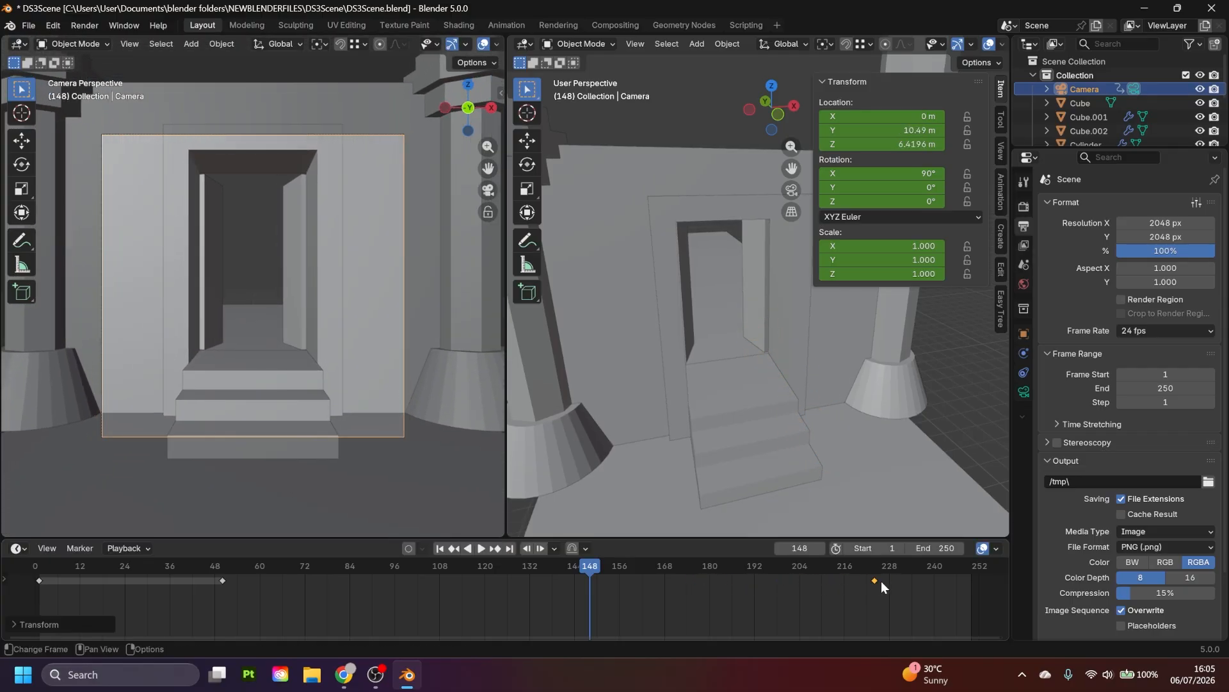
{"action": "left_click", "coordinate": [948, 548]}
{"action": "type", "text": "300"}
{"action": "key", "text": "Return"}
{"action": "scroll", "coordinate": [605, 603], "scroll_direction": "down", "scroll_amount": 3}
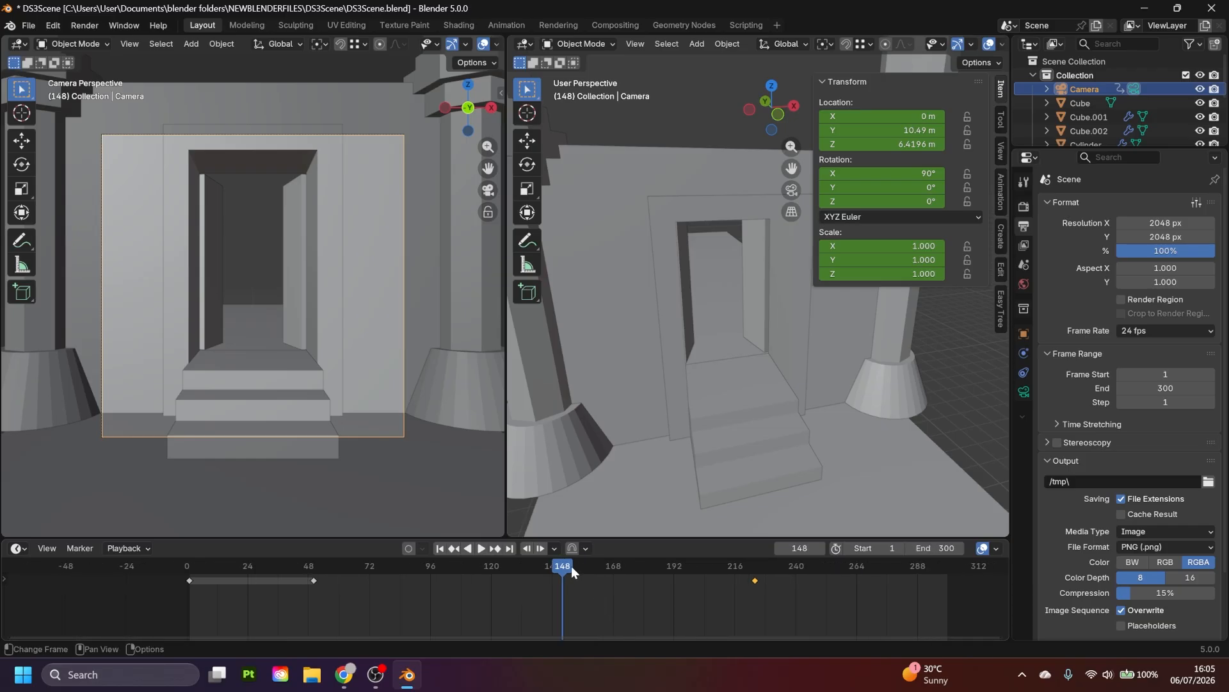
- Move the camera's second keyframe to about frame 25 and play back the animation to check the timing
{"action": "key", "text": "shift+Left"}
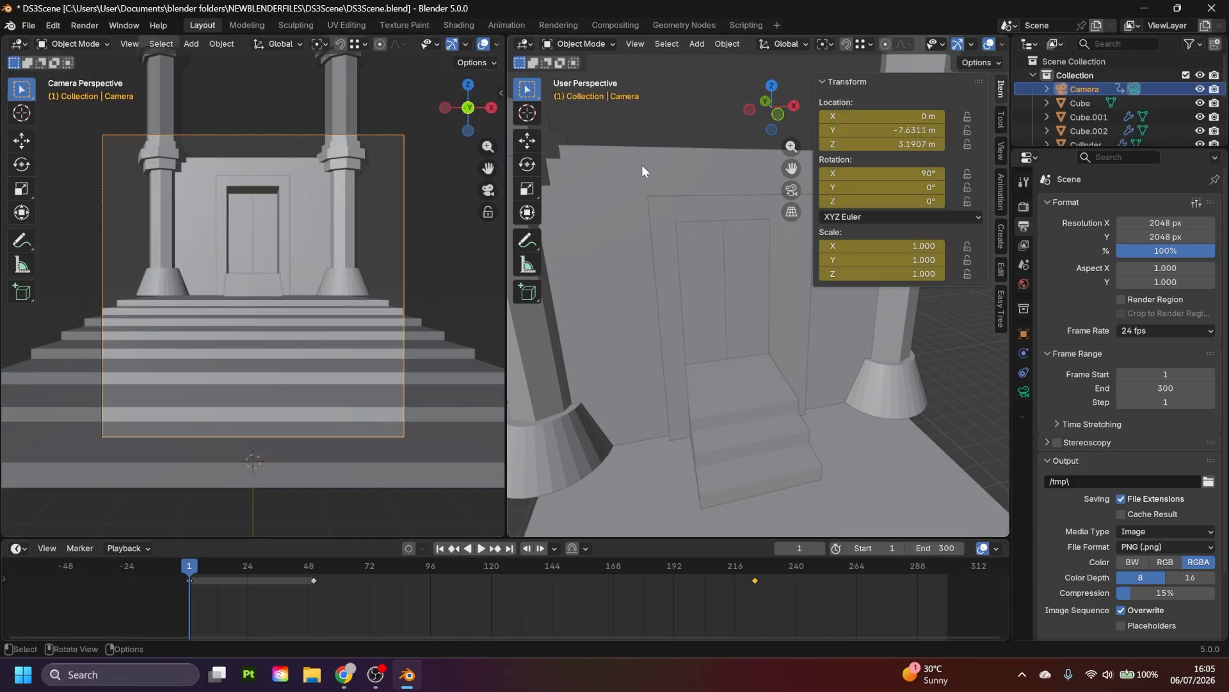
{"action": "key", "text": "space"}
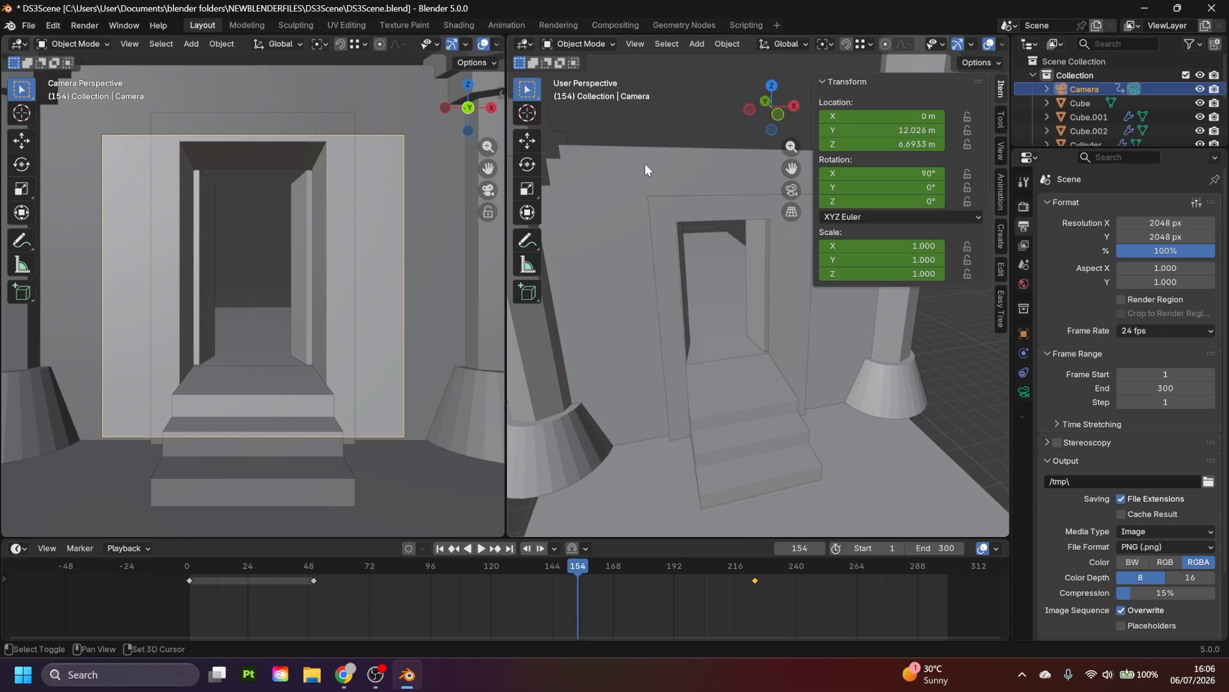
{"action": "key", "text": "shift+Left"}
{"action": "left_click", "coordinate": [314, 579]}
{"action": "key", "text": "g"}
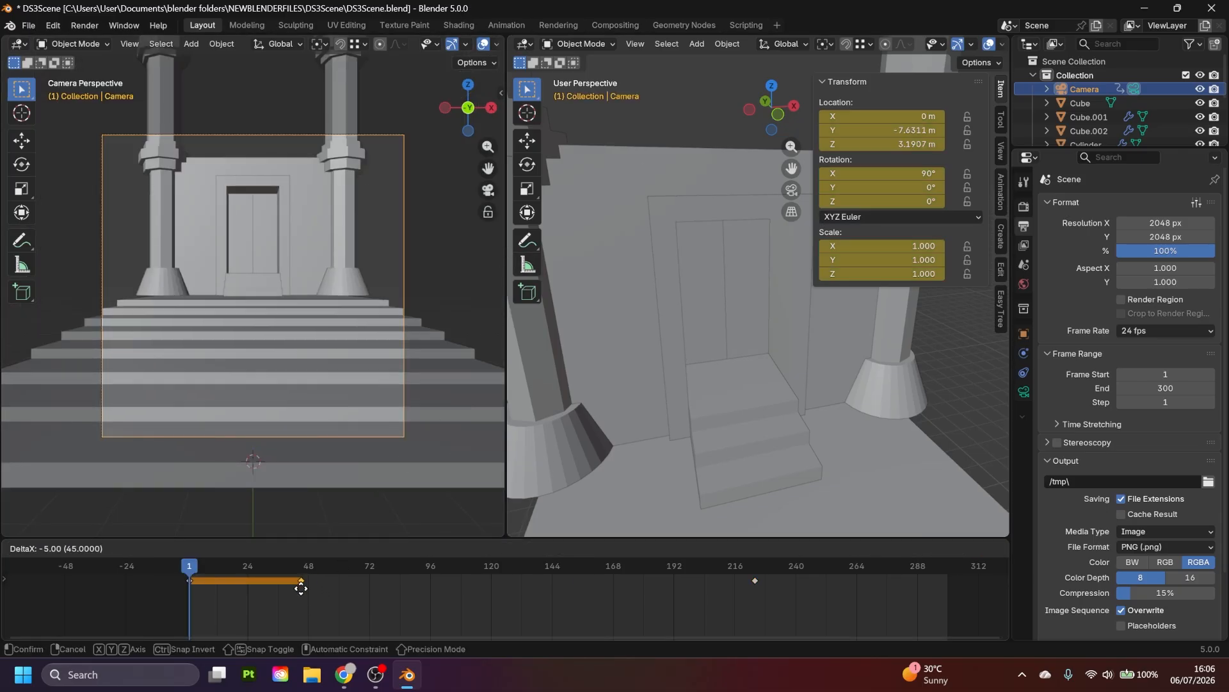
{"action": "left_click", "coordinate": [250, 591]}
{"action": "key", "text": "space"}
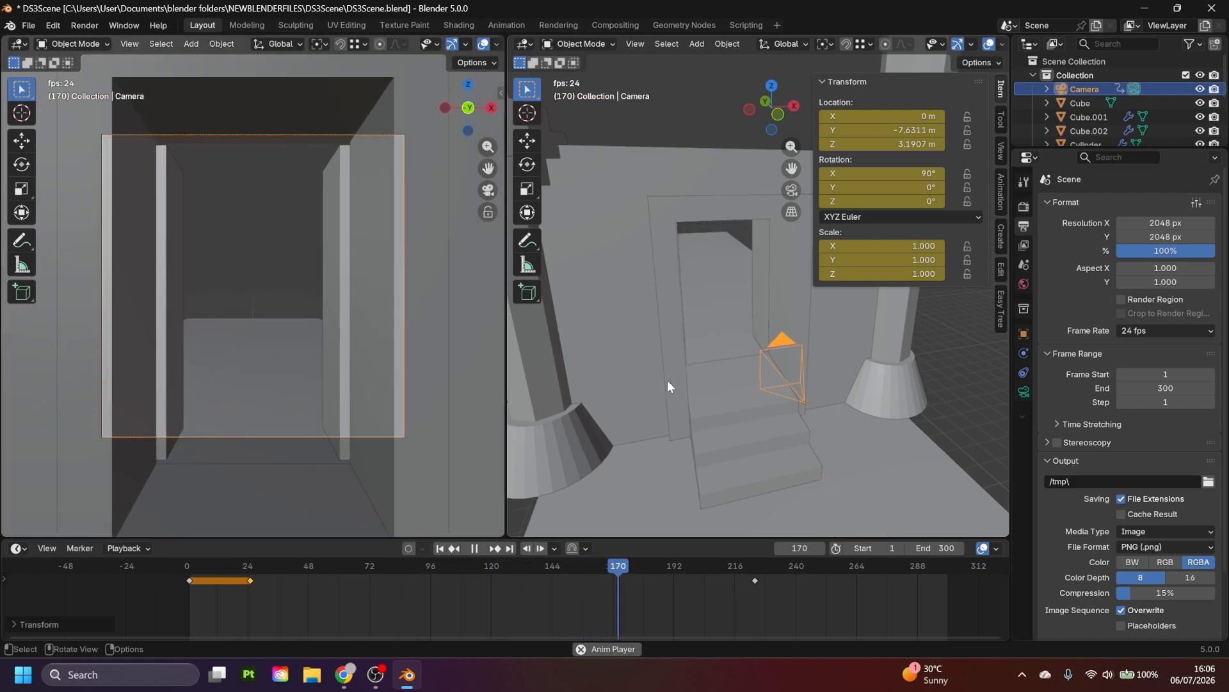
{"action": "key", "text": "Escape"}
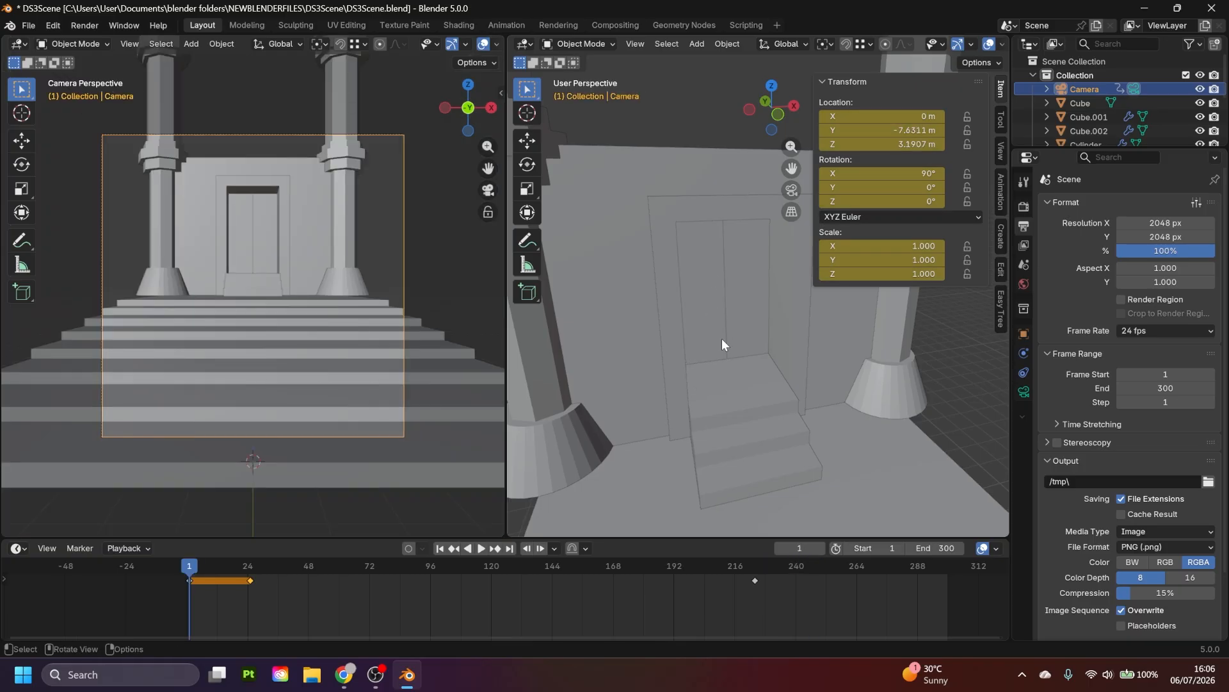
{"action": "scroll", "coordinate": [721, 338], "scroll_direction": "down", "scroll_amount": 5}
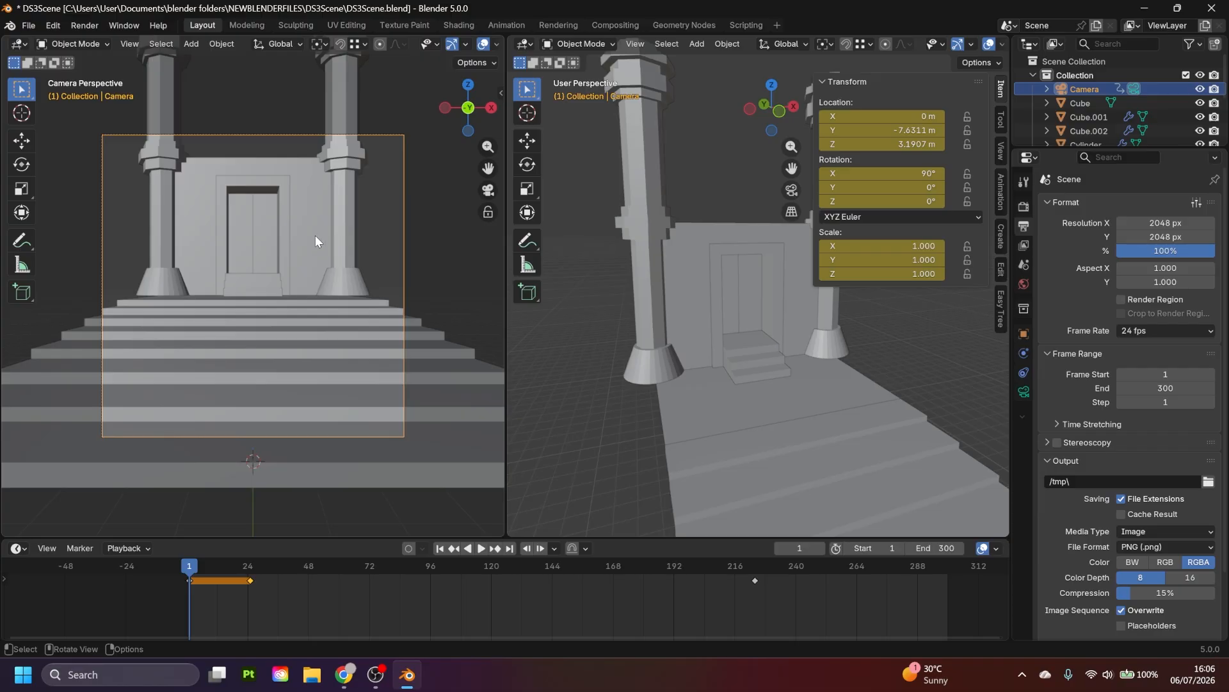
- Preview the animation and show the camera's transform channels in a Graph Editor in place of the second viewport
{"action": "key", "text": "space"}
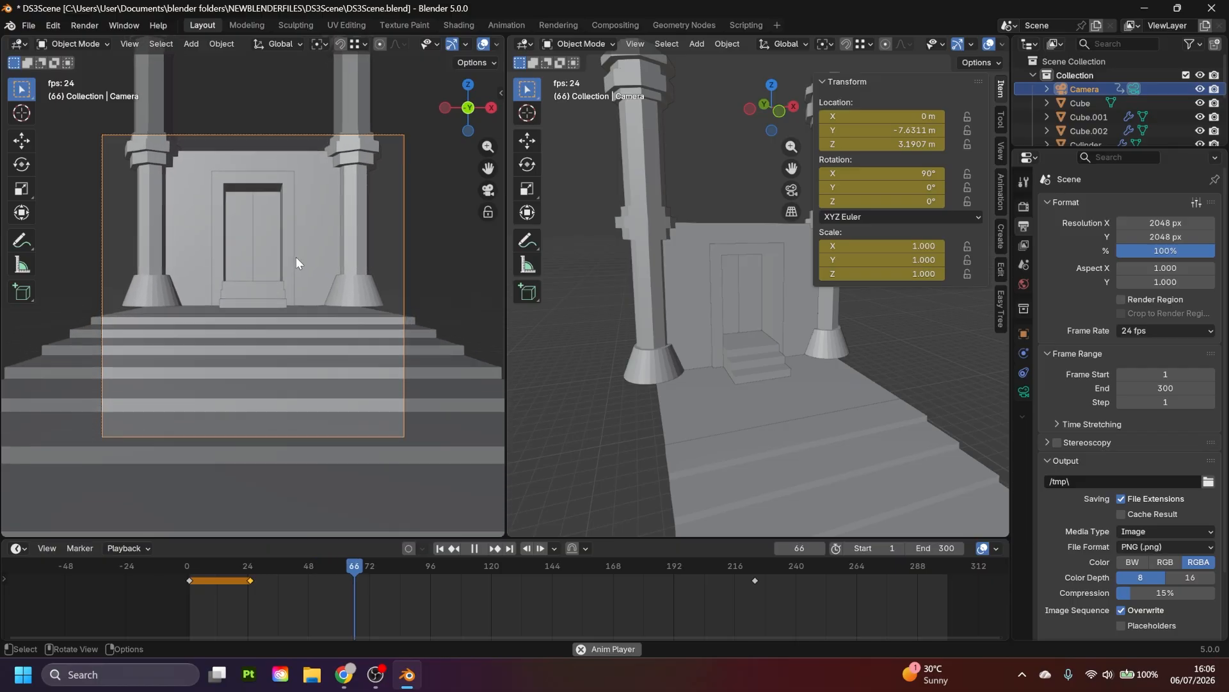
{"action": "key", "text": "Escape"}
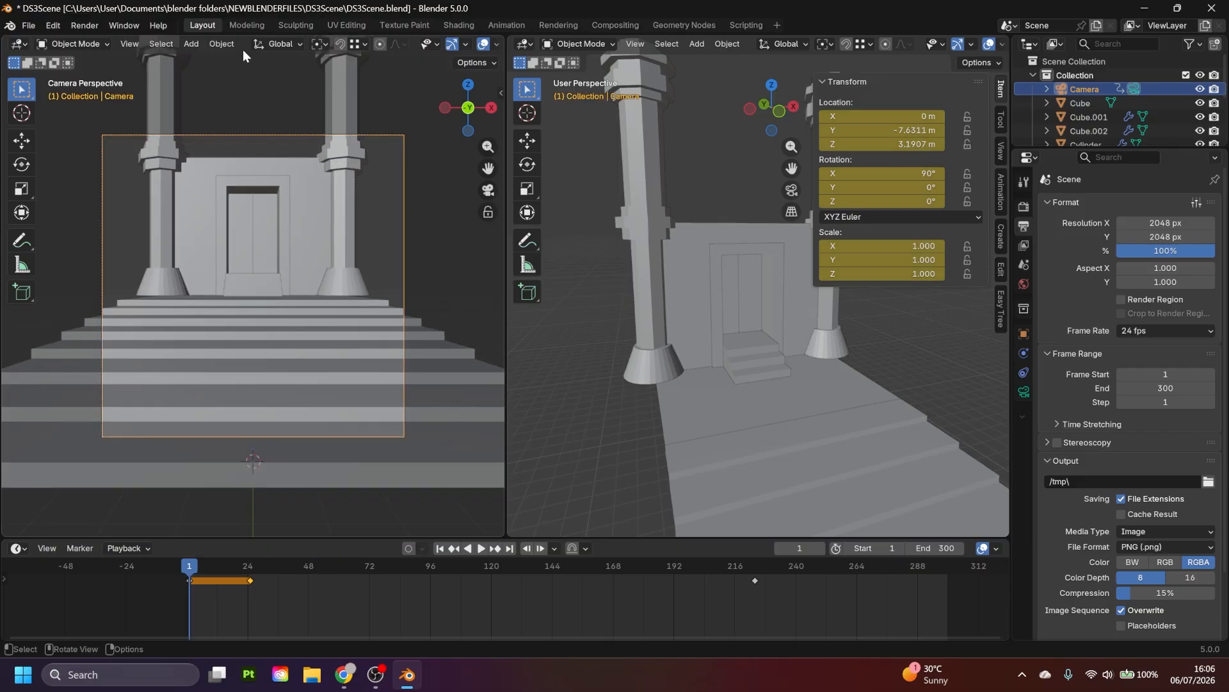
{"action": "left_click", "coordinate": [526, 45]}
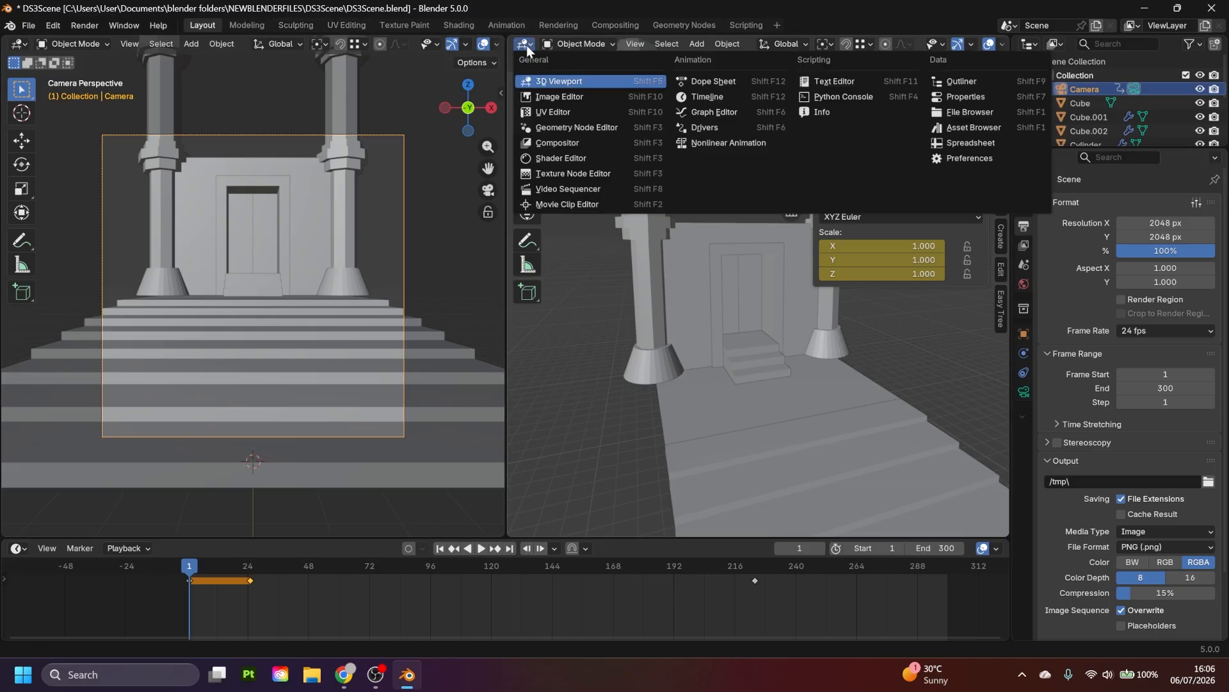
{"action": "left_click", "coordinate": [716, 111]}
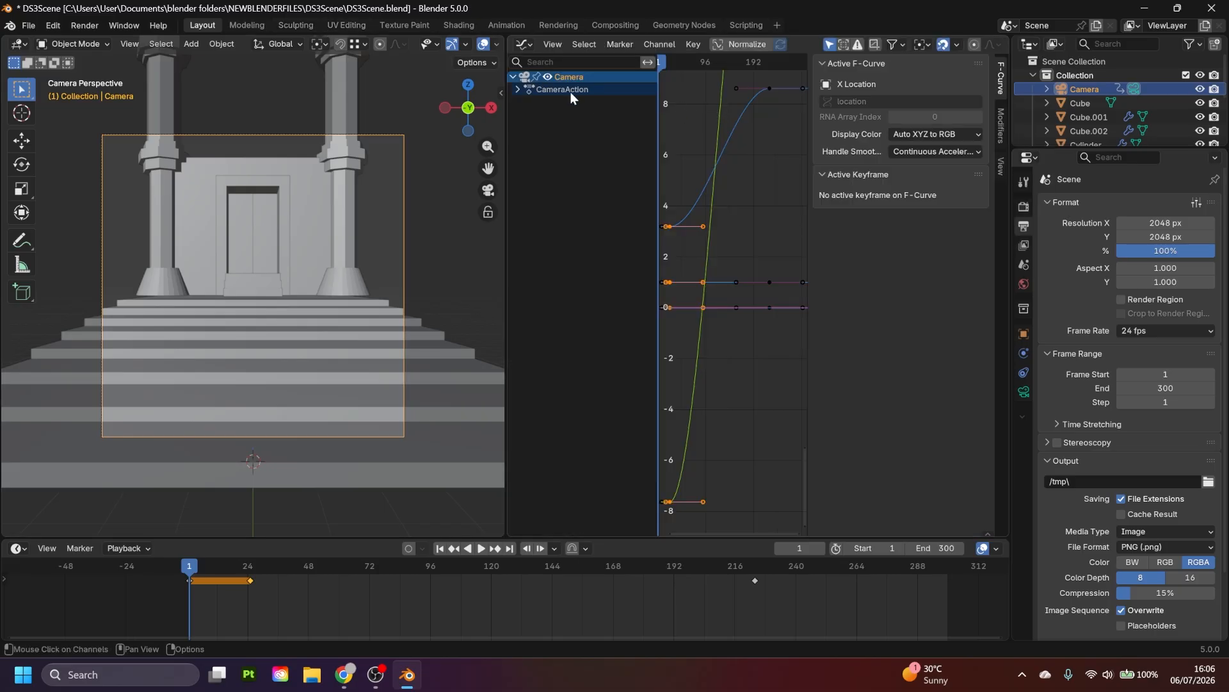
{"action": "left_click", "coordinate": [518, 89]}
{"action": "left_click", "coordinate": [522, 102]}
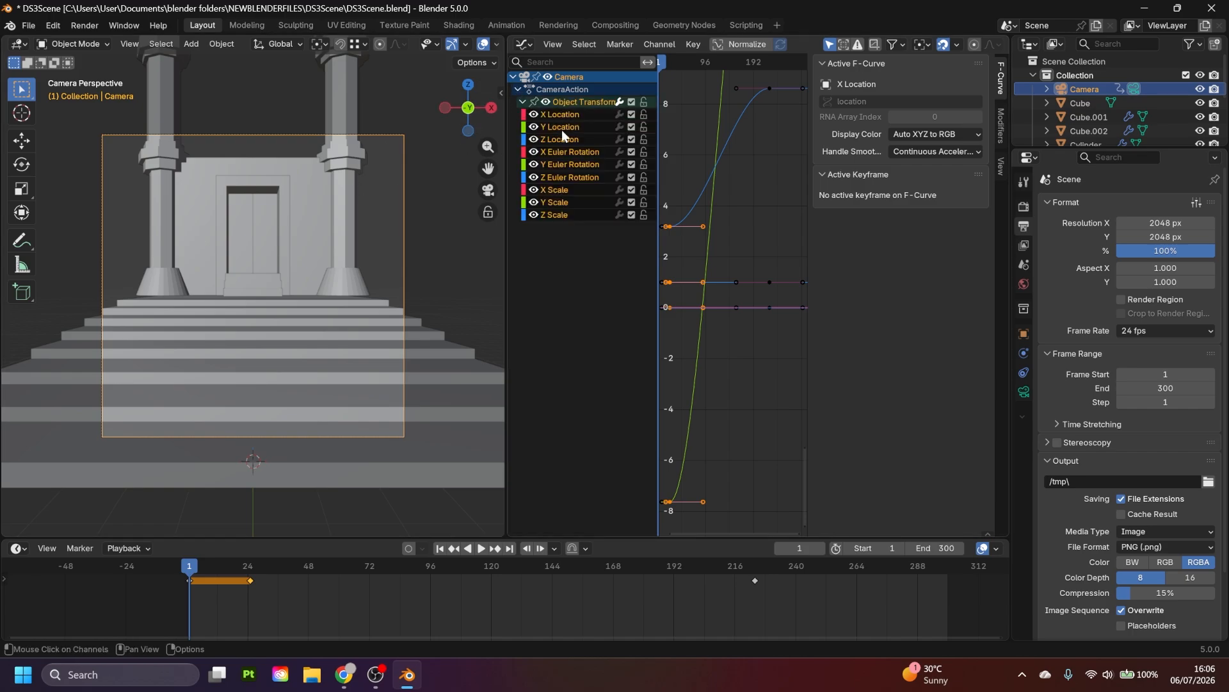
- Add a Noise modifier with scale 75 and strength 0.2 to the camera's X Euler Rotation curve
{"action": "left_click", "coordinate": [566, 152]}
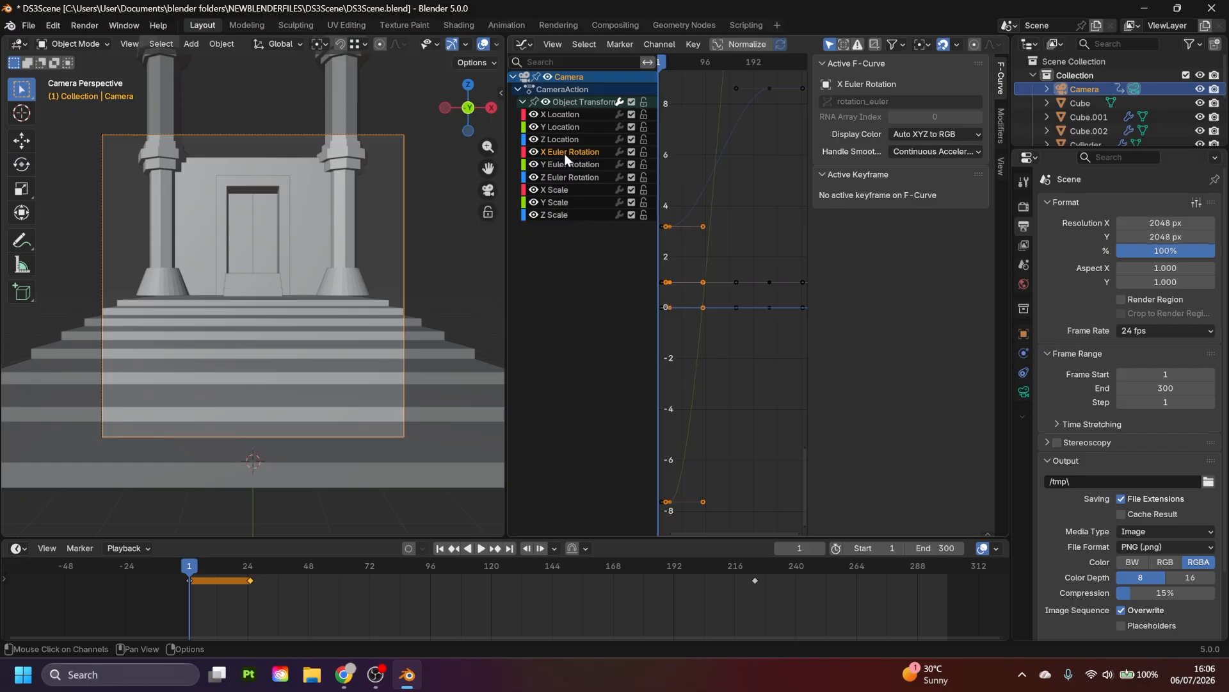
{"action": "left_click", "coordinate": [1001, 126]}
{"action": "left_click", "coordinate": [912, 67]}
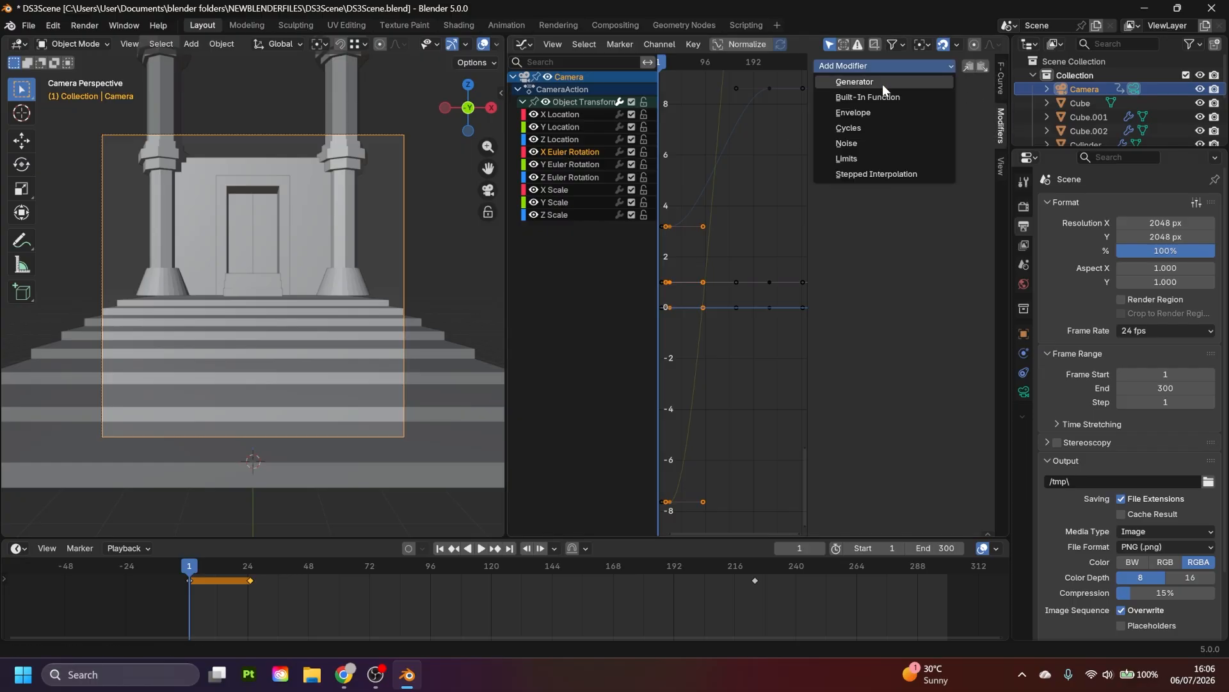
{"action": "left_click", "coordinate": [863, 142]}
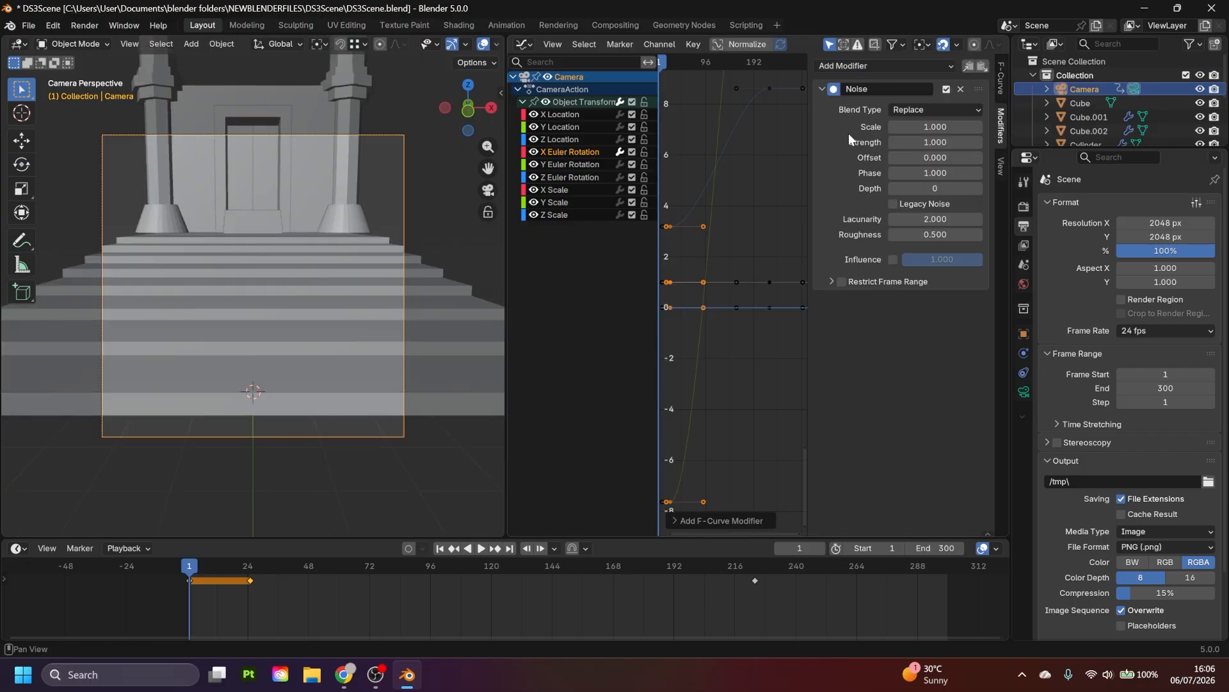
{"action": "left_click", "coordinate": [909, 127]}
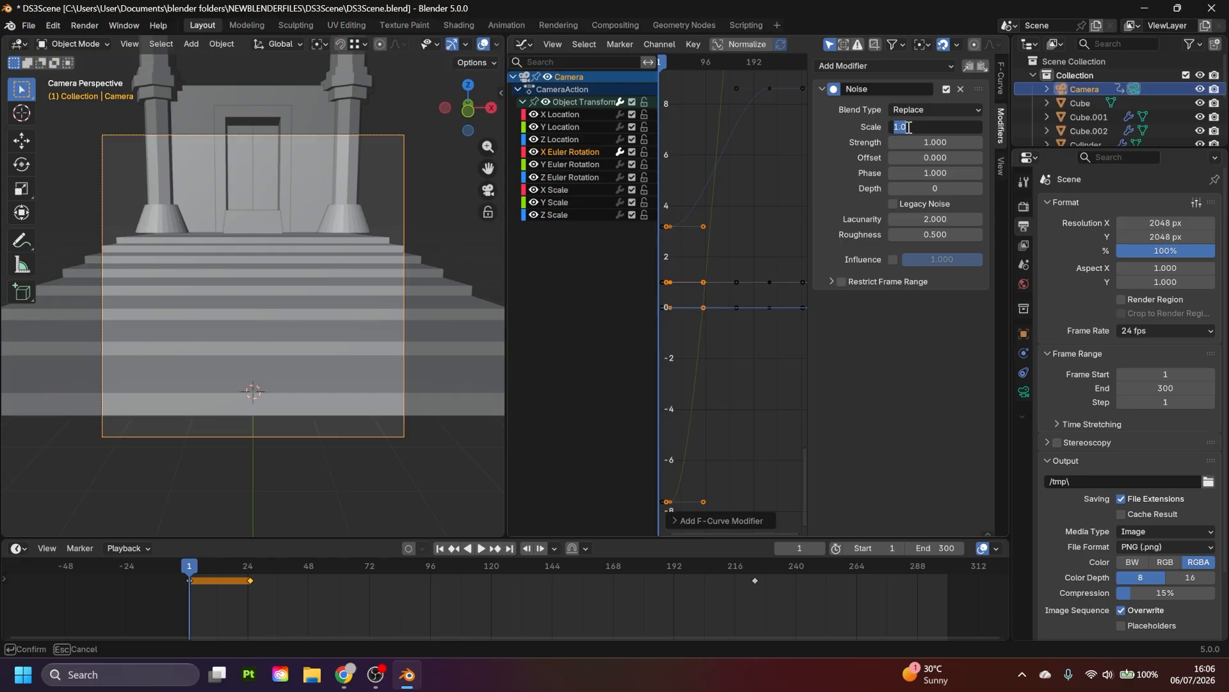
{"action": "type", "text": "75"}
{"action": "key", "text": "Return"}
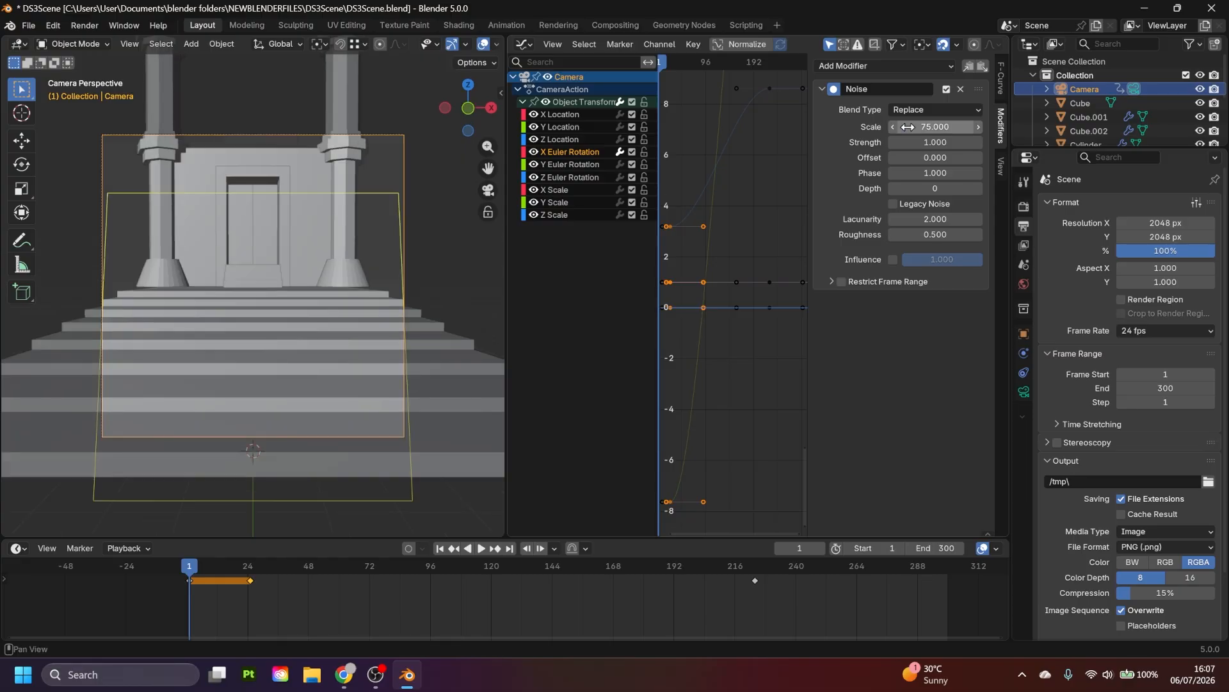
{"action": "left_click", "coordinate": [926, 143]}
{"action": "type", "text": ".2"}
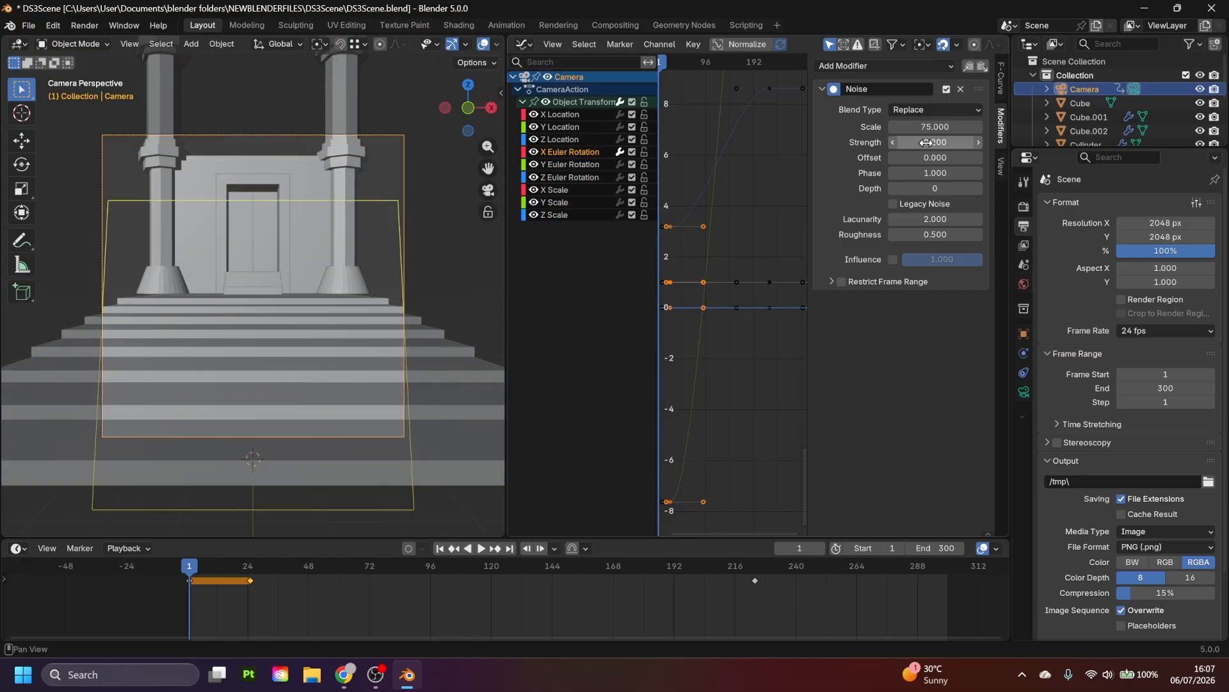
{"action": "key", "text": "Return"}
- Add a Noise modifier with scale 75 and strength 0.2 to the camera's Y Euler Rotation curve
{"action": "left_click", "coordinate": [569, 164]}
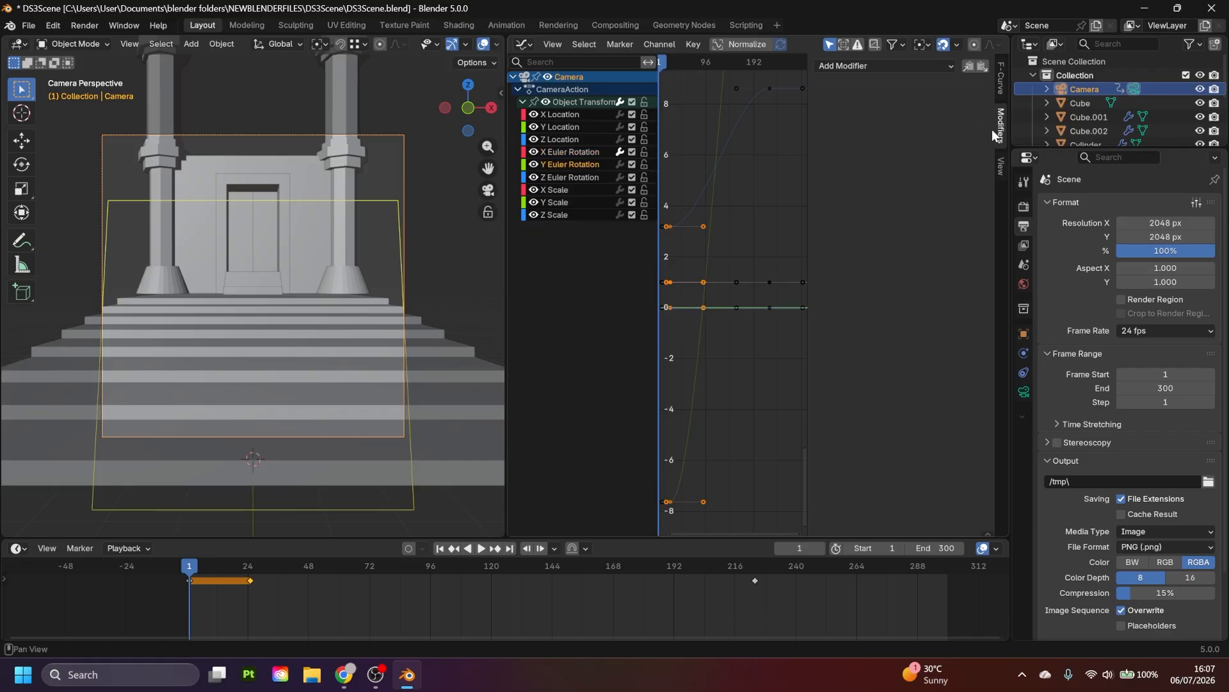
{"action": "left_click", "coordinate": [885, 66]}
{"action": "left_click", "coordinate": [859, 146]}
{"action": "left_click", "coordinate": [924, 126]}
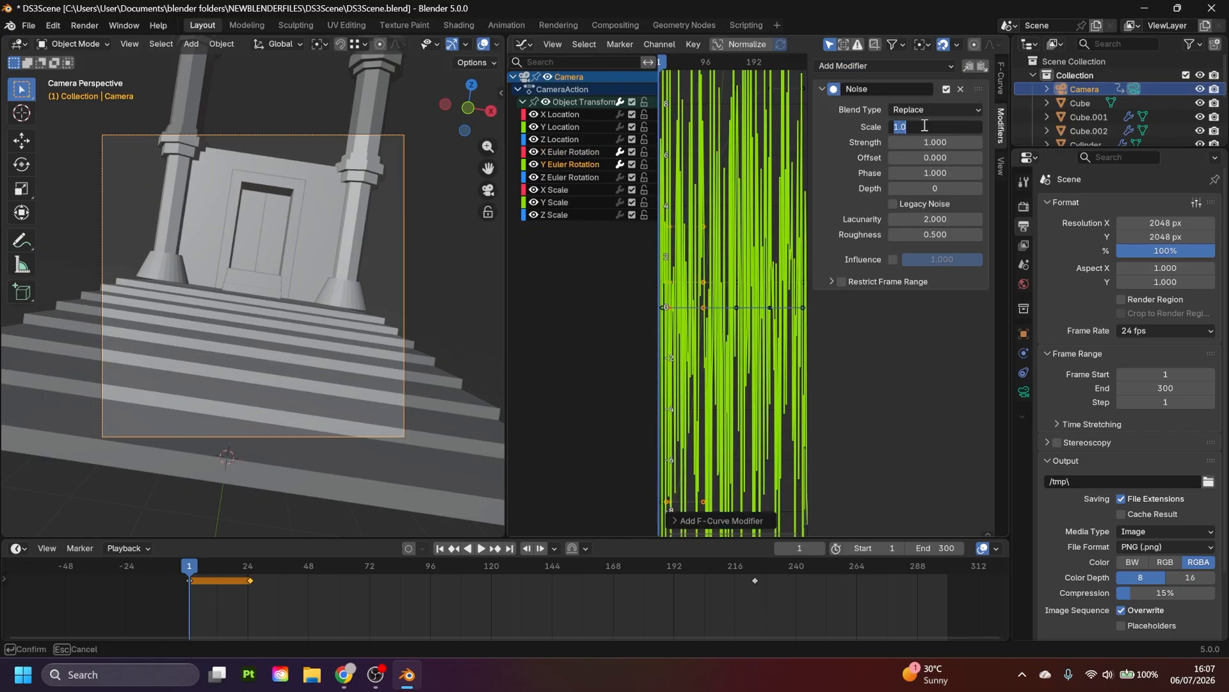
{"action": "type", "text": "75"}
{"action": "key", "text": "Return"}
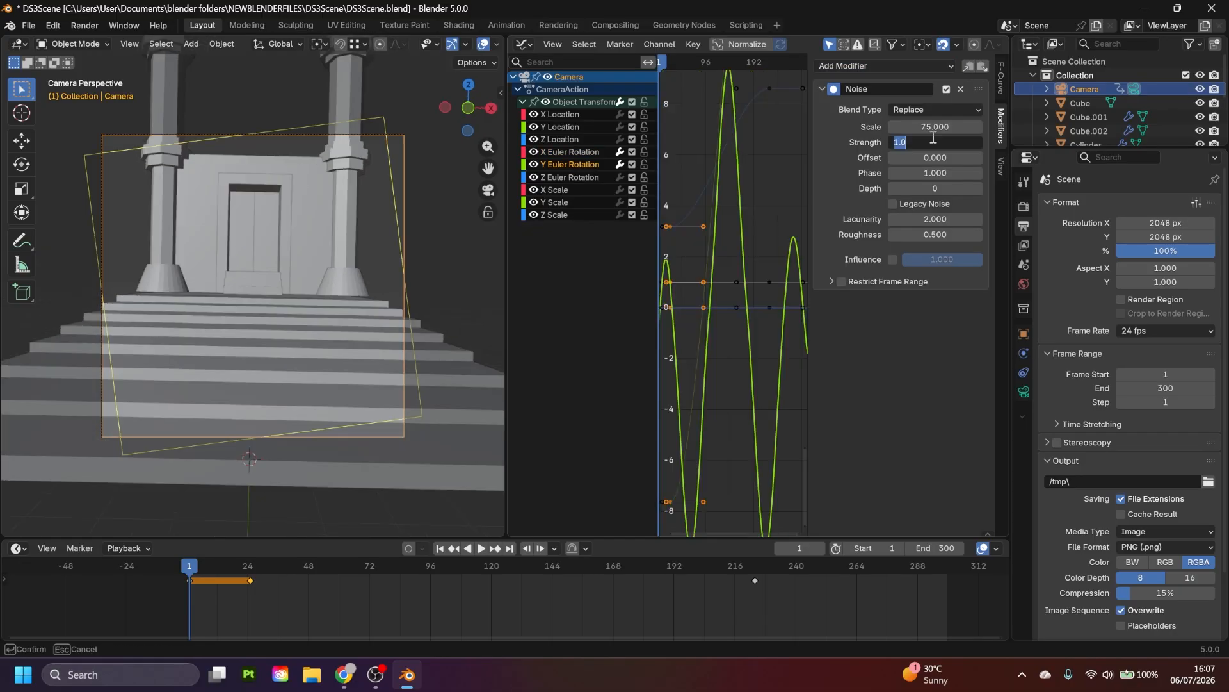
- Add a Noise modifier with scale 75 and strength 0.2 to the camera's Z Euler Rotation curve
{"action": "left_click", "coordinate": [576, 177]}
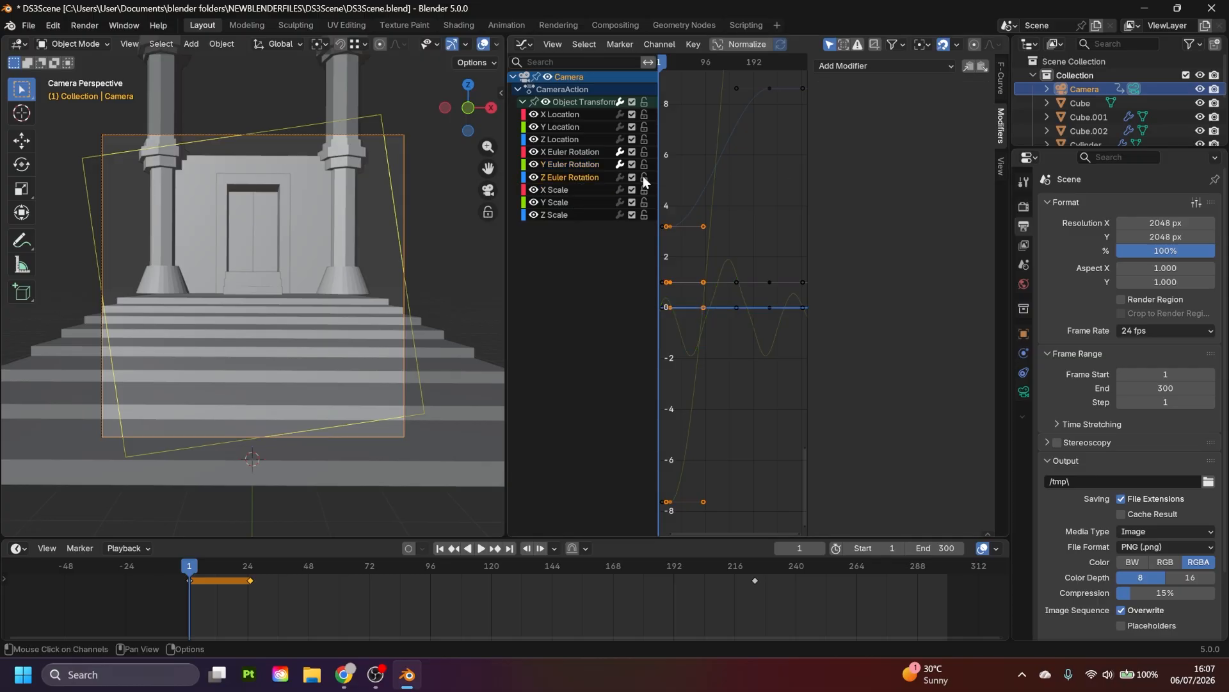
{"action": "left_click", "coordinate": [911, 66]}
{"action": "left_click", "coordinate": [851, 143]}
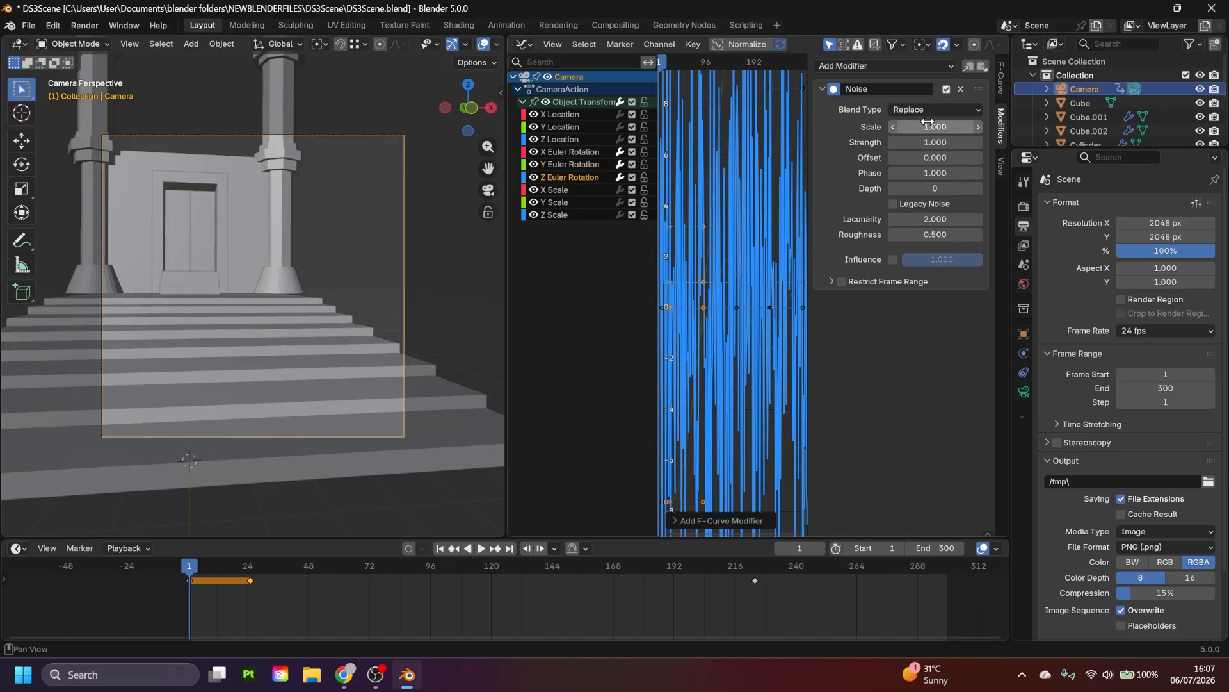
{"action": "left_click", "coordinate": [930, 126]}
{"action": "type", "text": "75"}
{"action": "key", "text": "Return"}
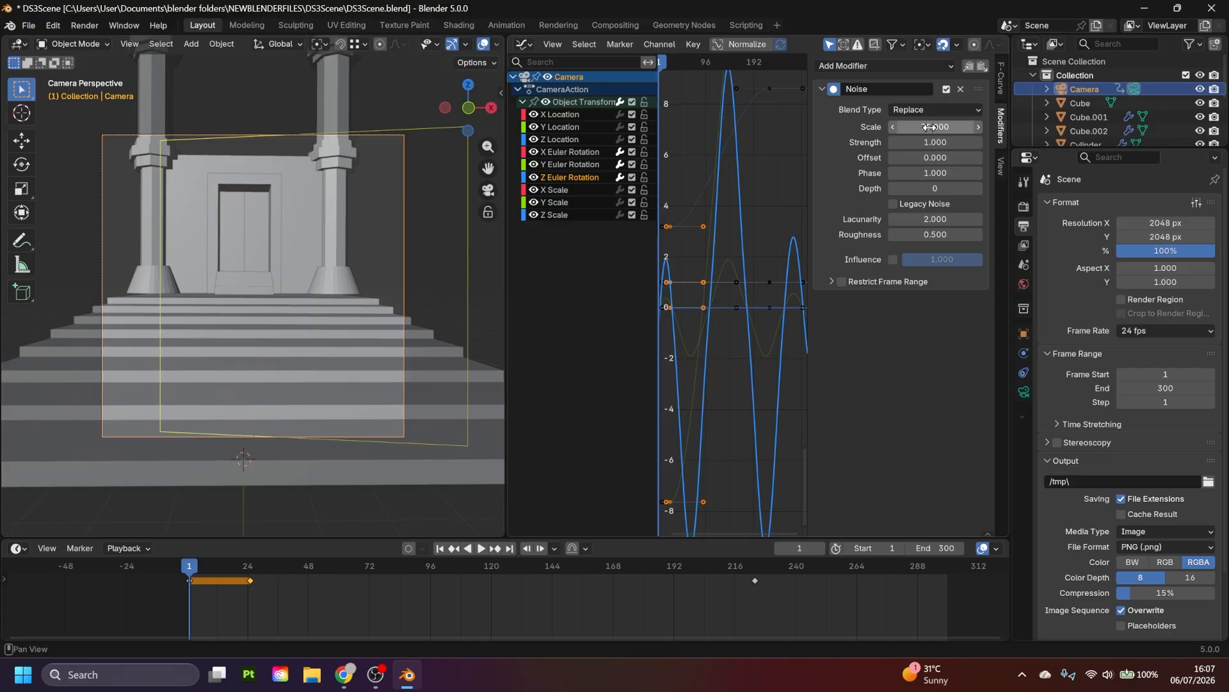
{"action": "left_click", "coordinate": [936, 142]}
{"action": "type", "text": ".2"}
{"action": "key", "text": "Return"}
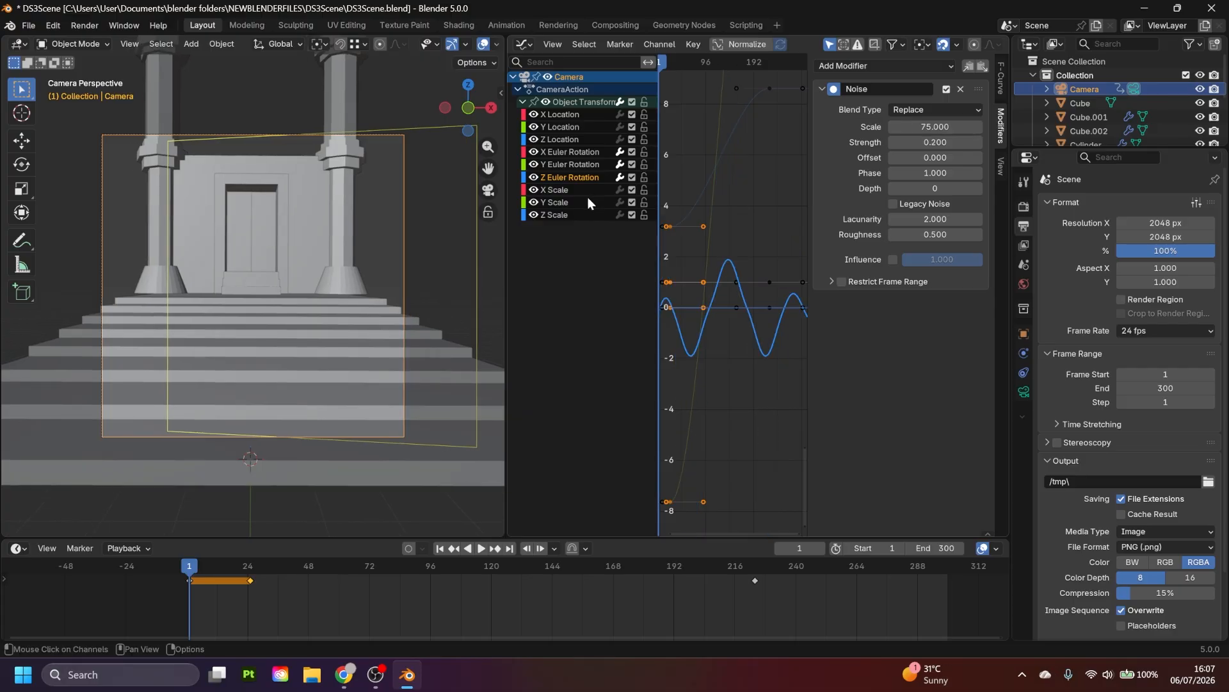
- Review the rotation curves' noise settings, play the animation to check the camera shake, and return to frame 1
{"action": "left_click", "coordinate": [562, 164]}
{"action": "left_click", "coordinate": [572, 152]}
{"action": "left_click", "coordinate": [567, 165]}
{"action": "left_click", "coordinate": [576, 141]}
{"action": "left_click", "coordinate": [572, 152]}
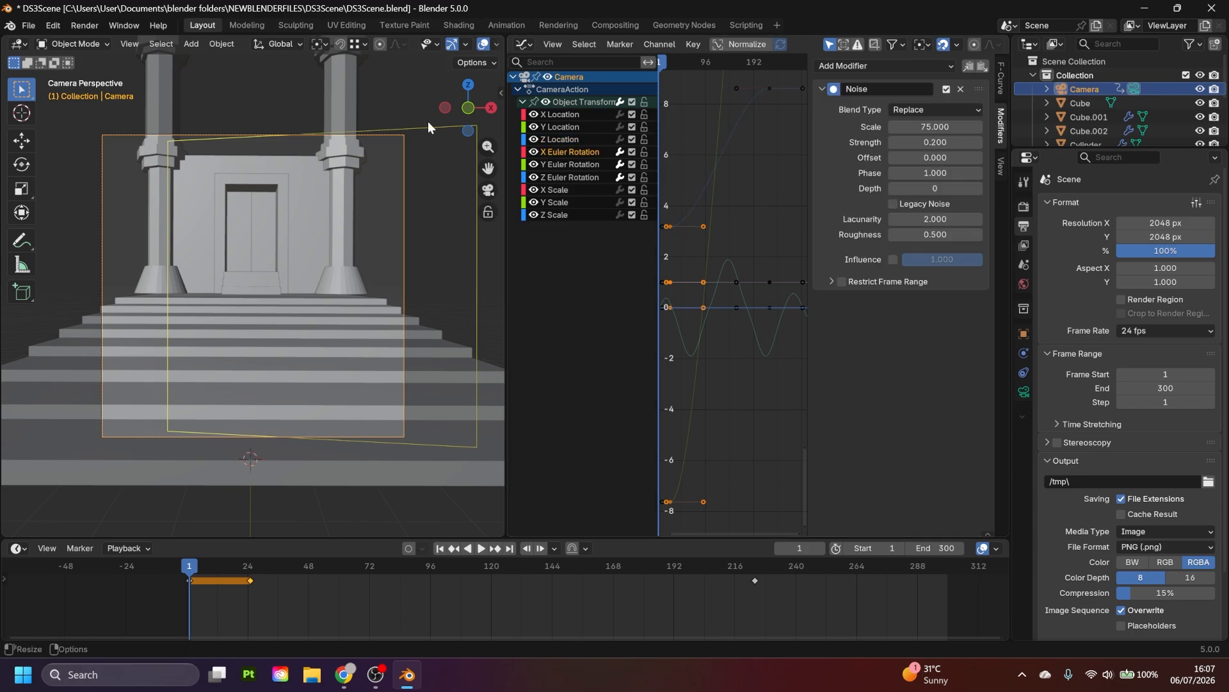
{"action": "left_click", "coordinate": [368, 99]}
{"action": "key", "text": "space"}
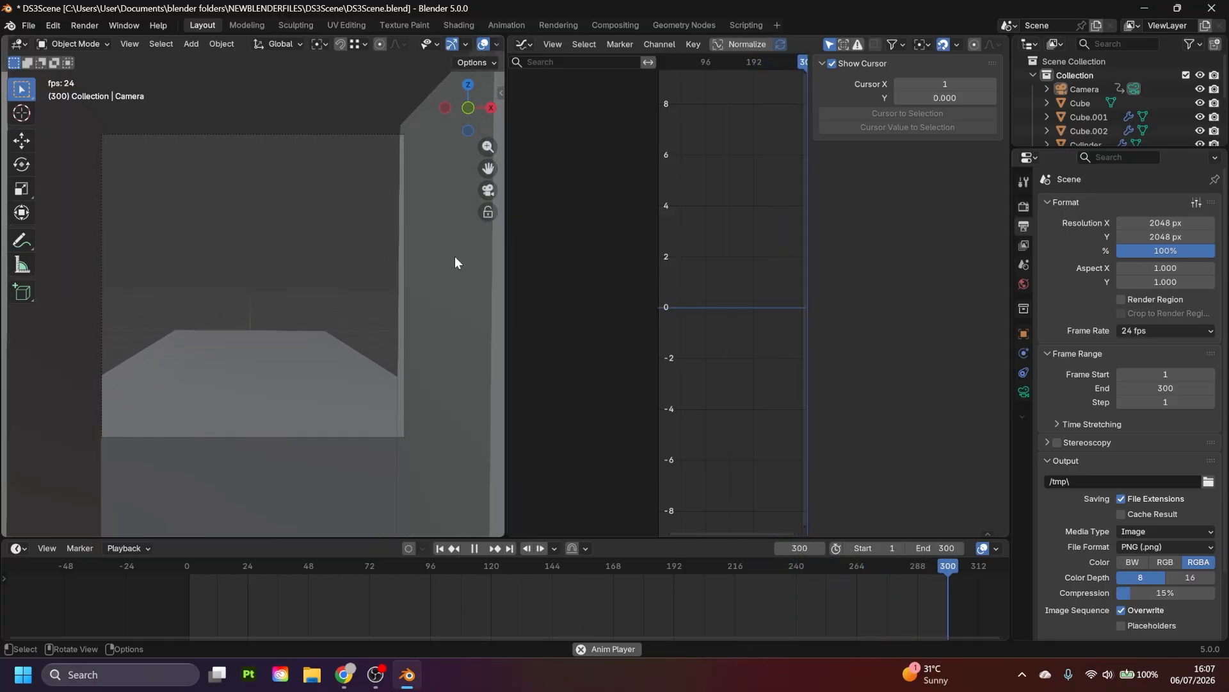
{"action": "key", "text": "space"}
{"action": "key", "text": "shift+Left"}
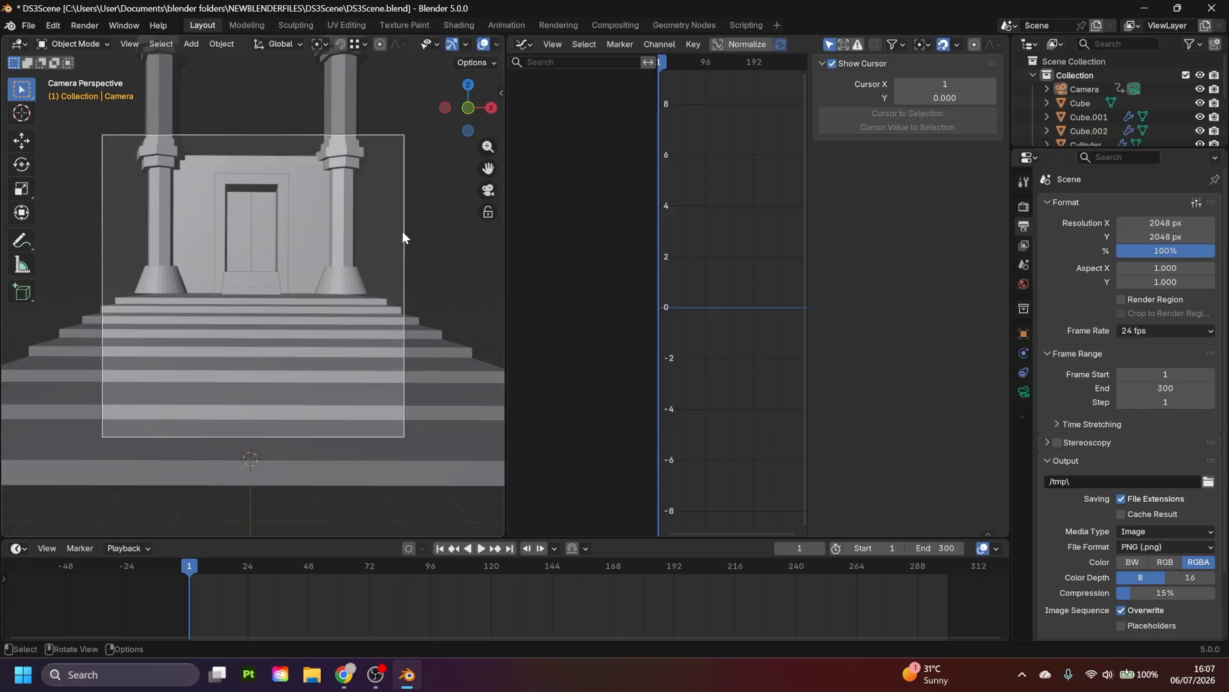
- In the Modeling workspace, save the file and snap the 3D cursor to the long side edge of the floor behind the doors
{"action": "left_click", "coordinate": [247, 24]}
{"action": "middle_click_drag", "start_coordinate": [666, 357], "coordinate": [567, 295]}
{"action": "middle_click_drag", "start_coordinate": [704, 307], "coordinate": [734, 309]}
{"action": "left_click", "coordinate": [576, 333]}
{"action": "key", "text": "Tab"}
{"action": "key", "text": "ctrl+s"}
{"action": "key", "text": "shift+s"}
{"action": "left_click", "coordinate": [559, 239]}
- Add a plane at the 3D cursor and rotate it 90° about Y so it stands upright on the floor's side edge
{"action": "key", "text": "shift+a"}
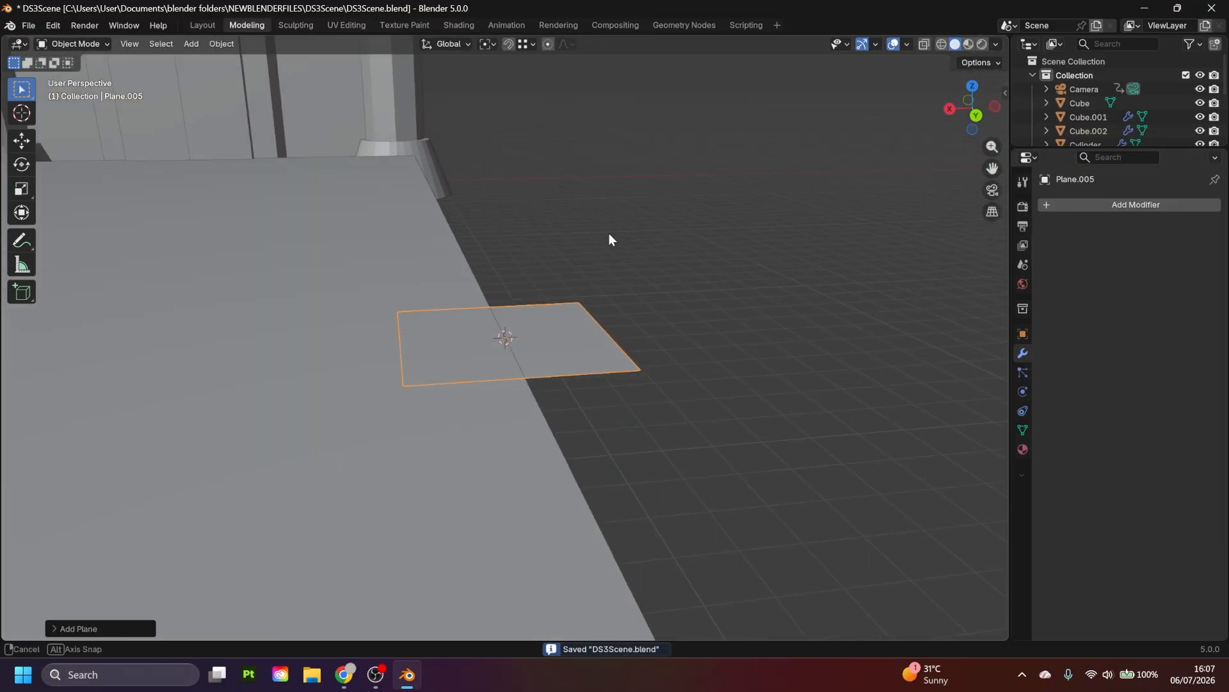
{"action": "left_click", "coordinate": [374, 323]}
{"action": "key", "text": "Tab"}
{"action": "key", "text": "shift+a"}
{"action": "left_click", "coordinate": [813, 239]}
{"action": "key", "text": "r"}
{"action": "key", "text": "y"}
{"action": "key", "text": "9"}
{"action": "key", "text": "0"}
{"action": "key", "text": "Return"}
- Snap the upright plane's bottom edge up along Z to the level of the floor
{"action": "key", "text": "Tab"}
{"action": "middle_click_drag", "start_coordinate": [602, 347], "coordinate": [525, 384]}
{"action": "left_click", "coordinate": [525, 416]}
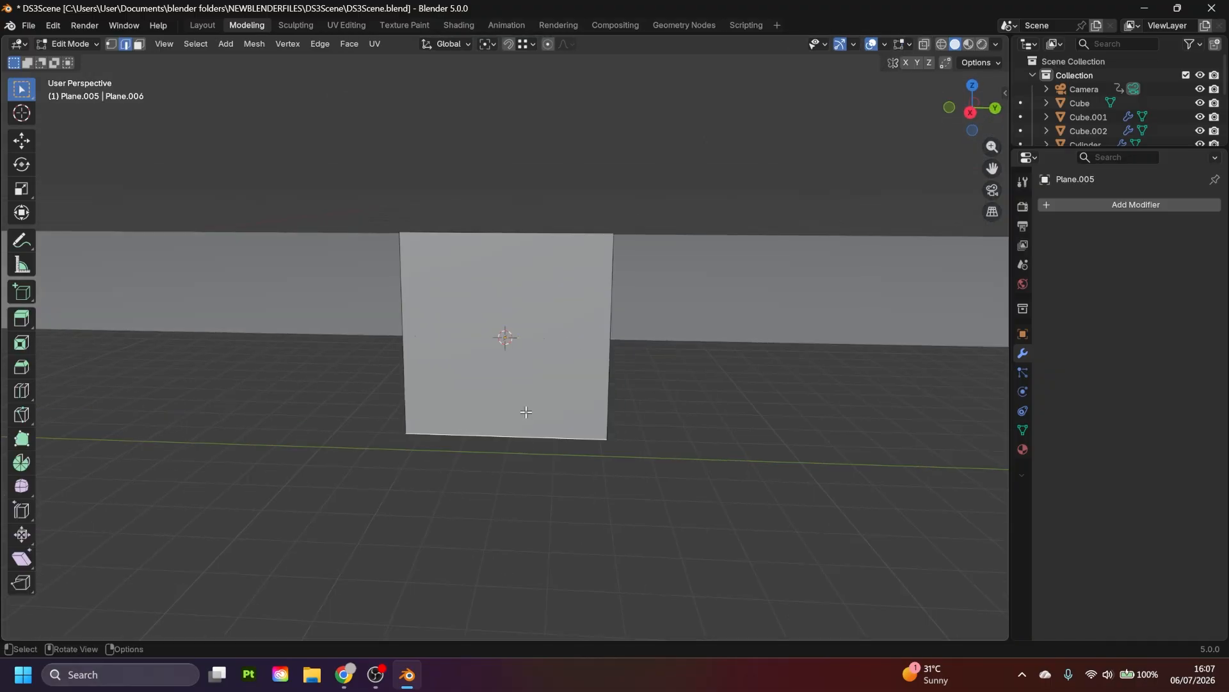
{"action": "scroll", "coordinate": [524, 411], "scroll_direction": "down", "scroll_amount": 5}
{"action": "key", "text": "shift+Tab"}
{"action": "key", "text": "g"}
{"action": "key", "text": "z"}
{"action": "left_click", "coordinate": [738, 384]}
{"action": "key", "text": "shift+Tab"}
{"action": "key", "text": "Tab"}
{"action": "middle_click_drag", "start_coordinate": [738, 384], "coordinate": [561, 237]}
{"action": "scroll", "coordinate": [463, 216], "scroll_direction": "down", "scroll_amount": 3}
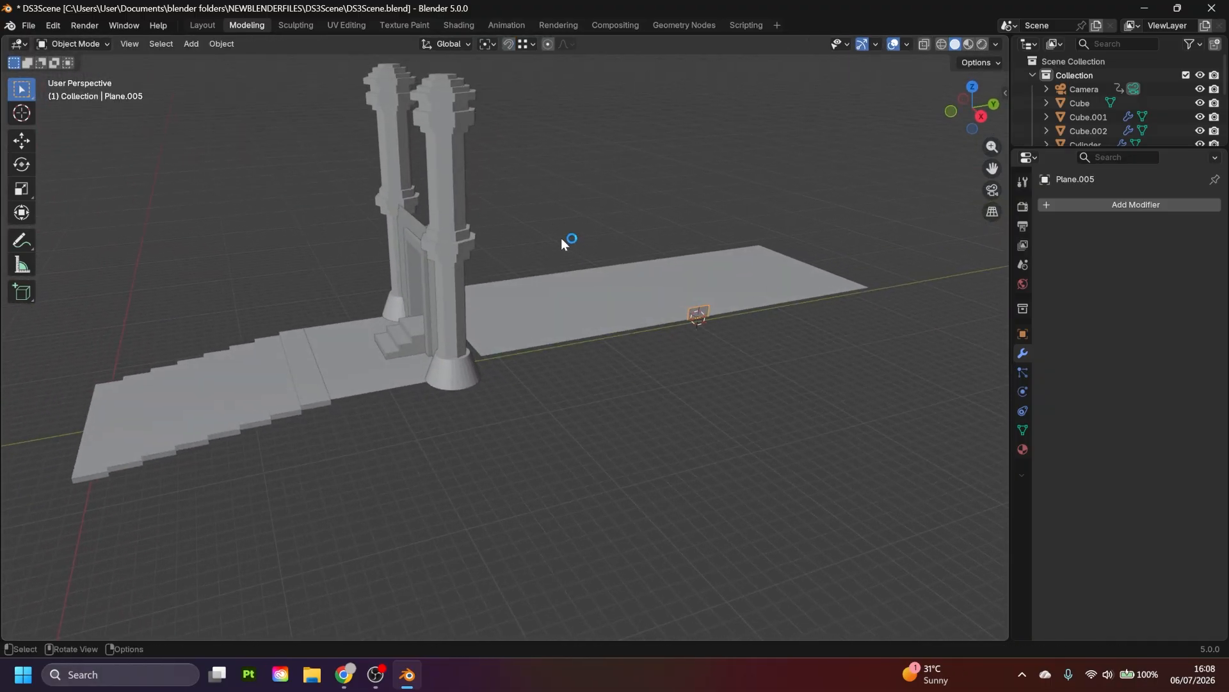
- Turn on the Face Orientation overlay and check which way the upright plane faces
{"action": "left_click", "coordinate": [876, 45]}
{"action": "left_click", "coordinate": [910, 43]}
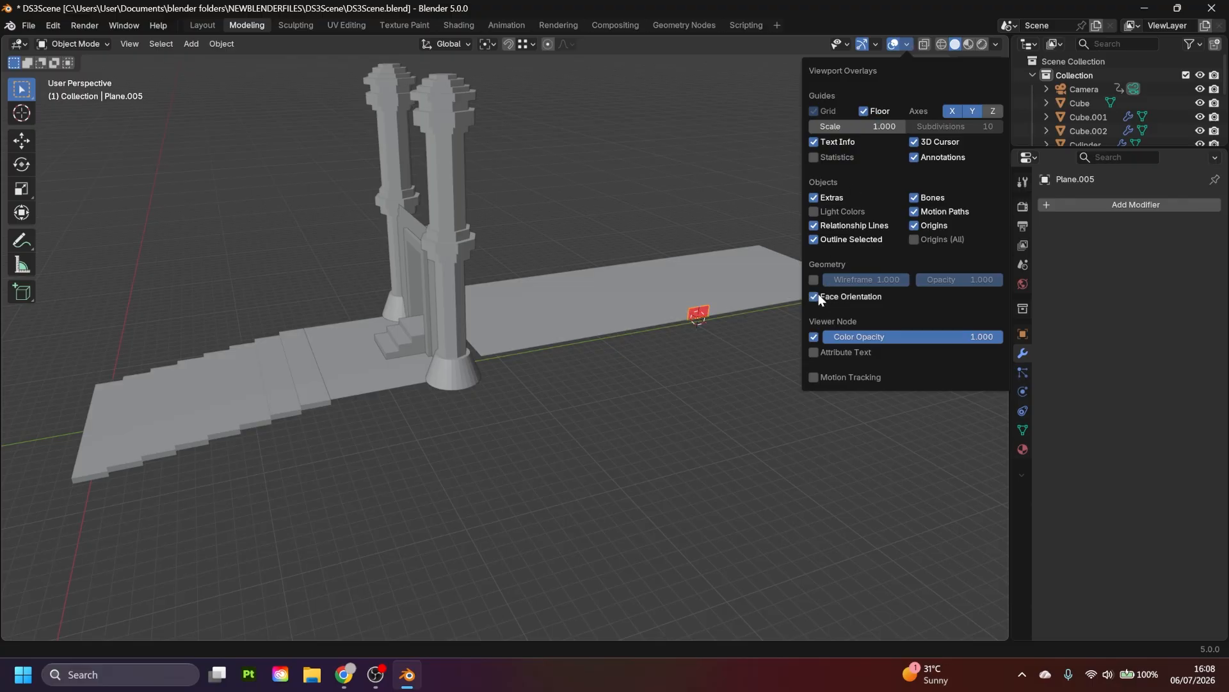
{"action": "key", "text": "KP_Decimal"}
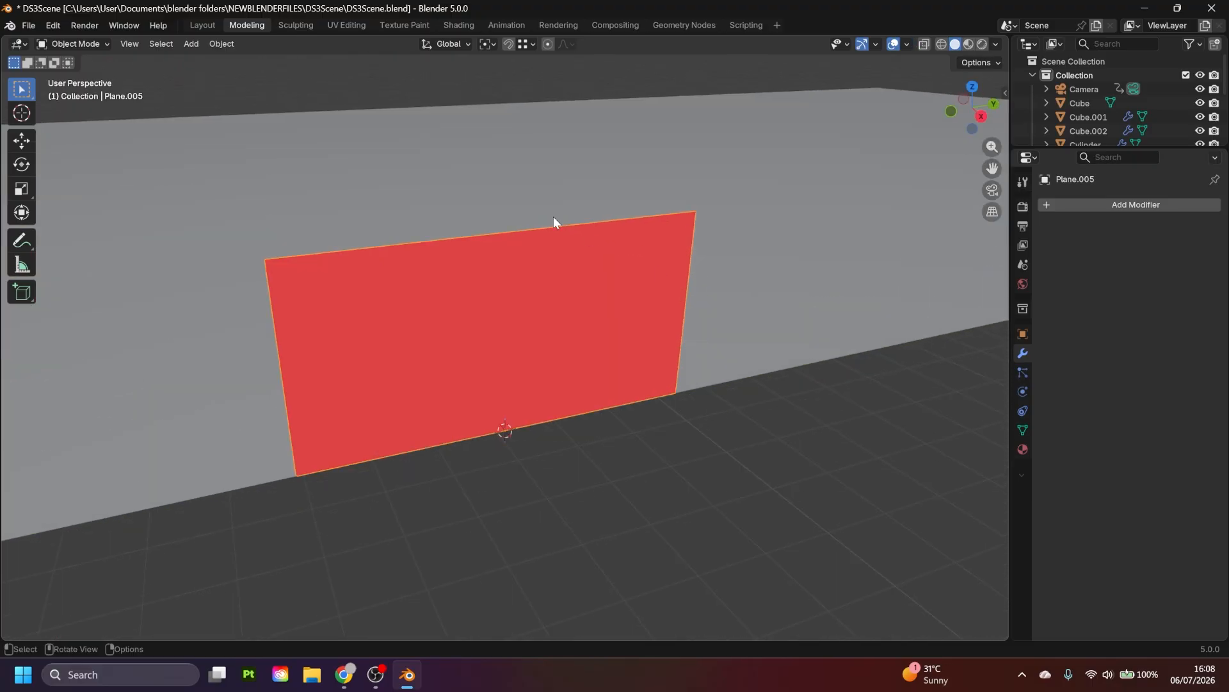
{"action": "middle_click_drag", "start_coordinate": [557, 225], "coordinate": [561, 352]}
- Recalculate the outside normals of the double doors' right leaf, as seen from the stairs
{"action": "left_click", "coordinate": [544, 277]}
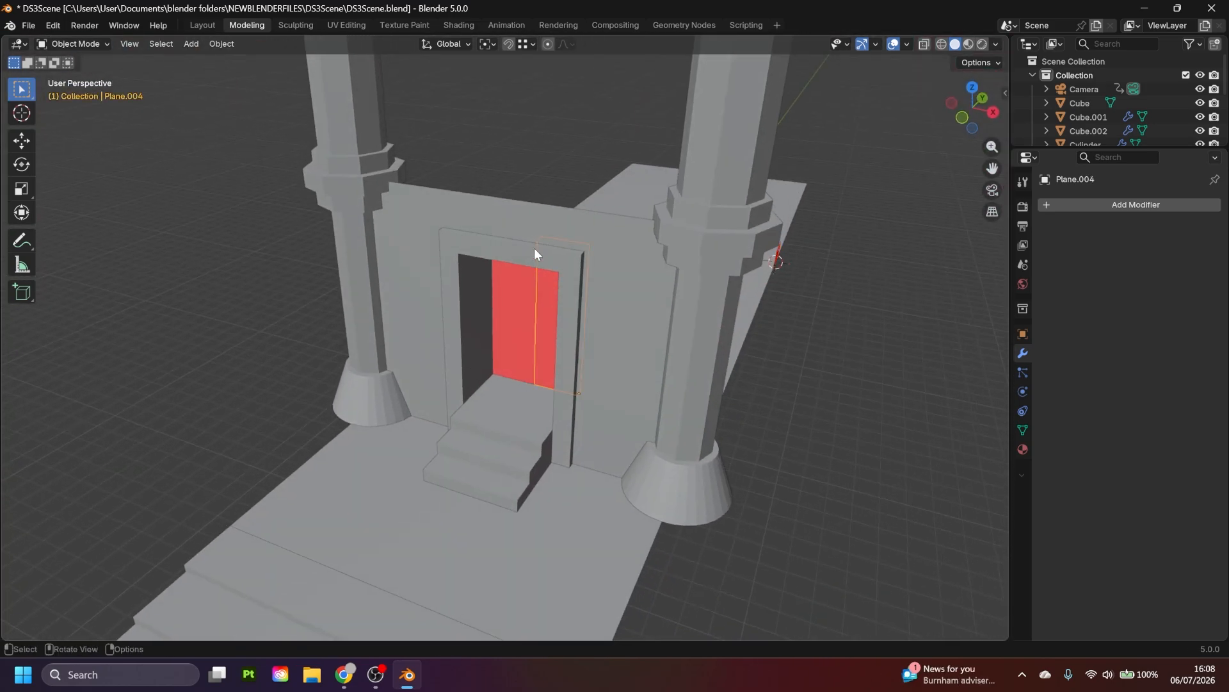
{"action": "key", "text": "KP_Decimal"}
{"action": "middle_click_drag", "start_coordinate": [659, 263], "coordinate": [614, 333]}
{"action": "key", "text": "Tab"}
{"action": "key", "text": "a"}
{"action": "key", "text": "shift+n"}
{"action": "key", "text": "Tab"}
- Recalculate the outside normals of the double doors' left leaf and inspect the doorway from both sides
{"action": "left_click", "coordinate": [622, 286]}
{"action": "key", "text": "Tab"}
{"action": "key", "text": "a"}
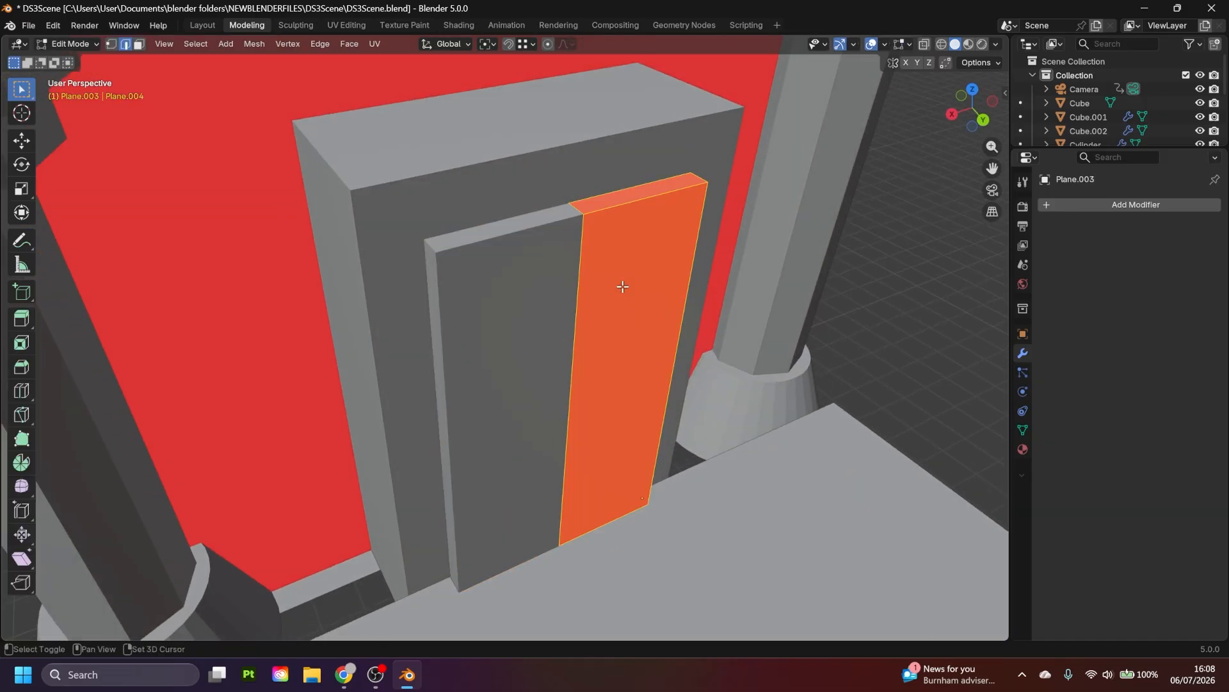
{"action": "key", "text": "shift+n"}
{"action": "key", "text": "Tab"}
{"action": "scroll", "coordinate": [635, 298], "scroll_direction": "down", "scroll_amount": 5}
{"action": "middle_click_drag", "start_coordinate": [467, 397], "coordinate": [483, 360]}
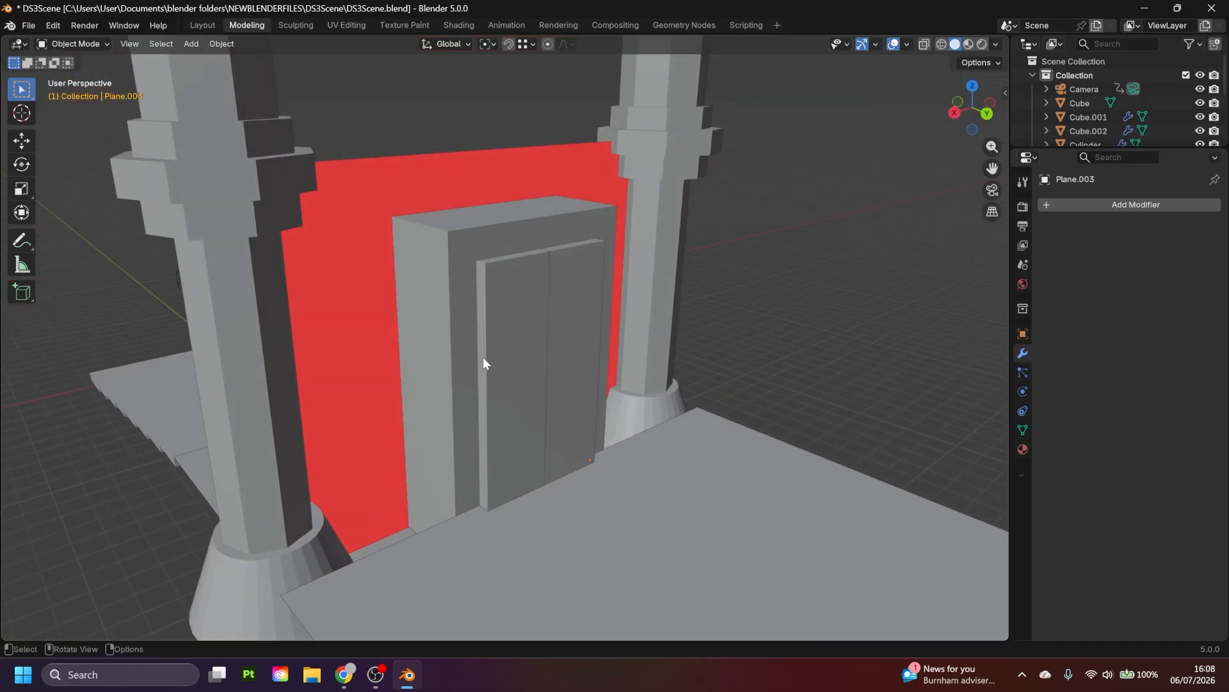
{"action": "middle_click_drag", "start_coordinate": [370, 268], "coordinate": [702, 308]}
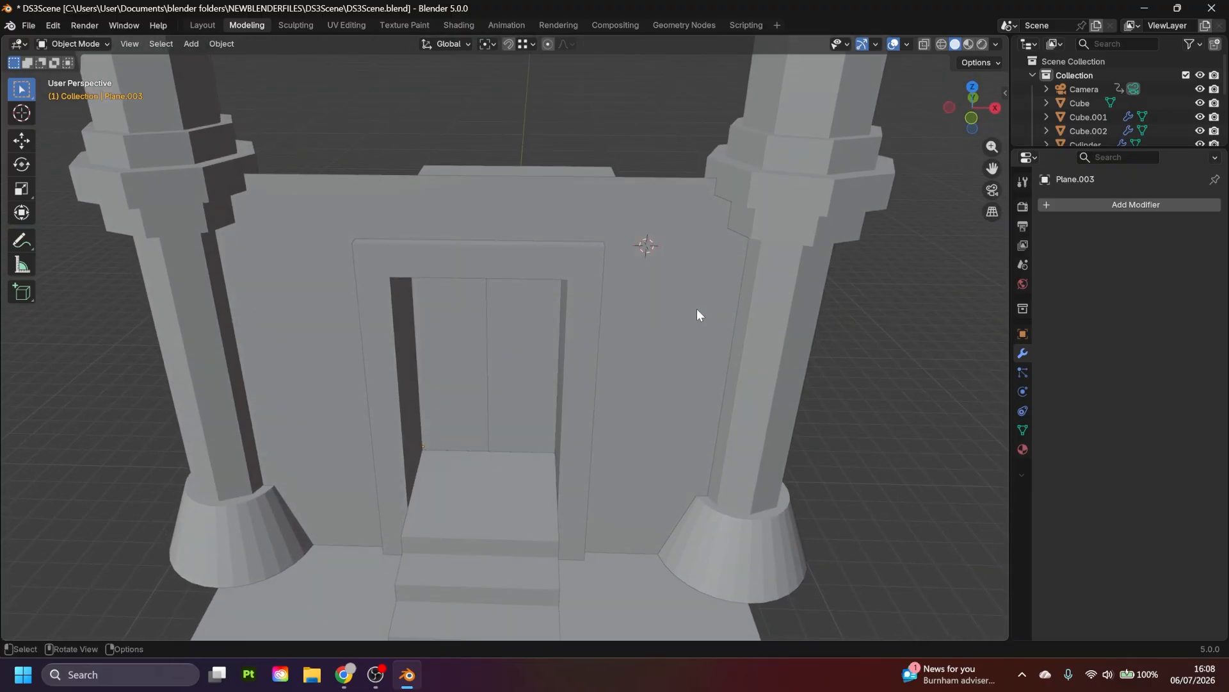
- Scale the small upright plane along Y until it runs the full length of the floor behind the doors
{"action": "scroll", "coordinate": [719, 308], "scroll_direction": "down", "scroll_amount": 3}
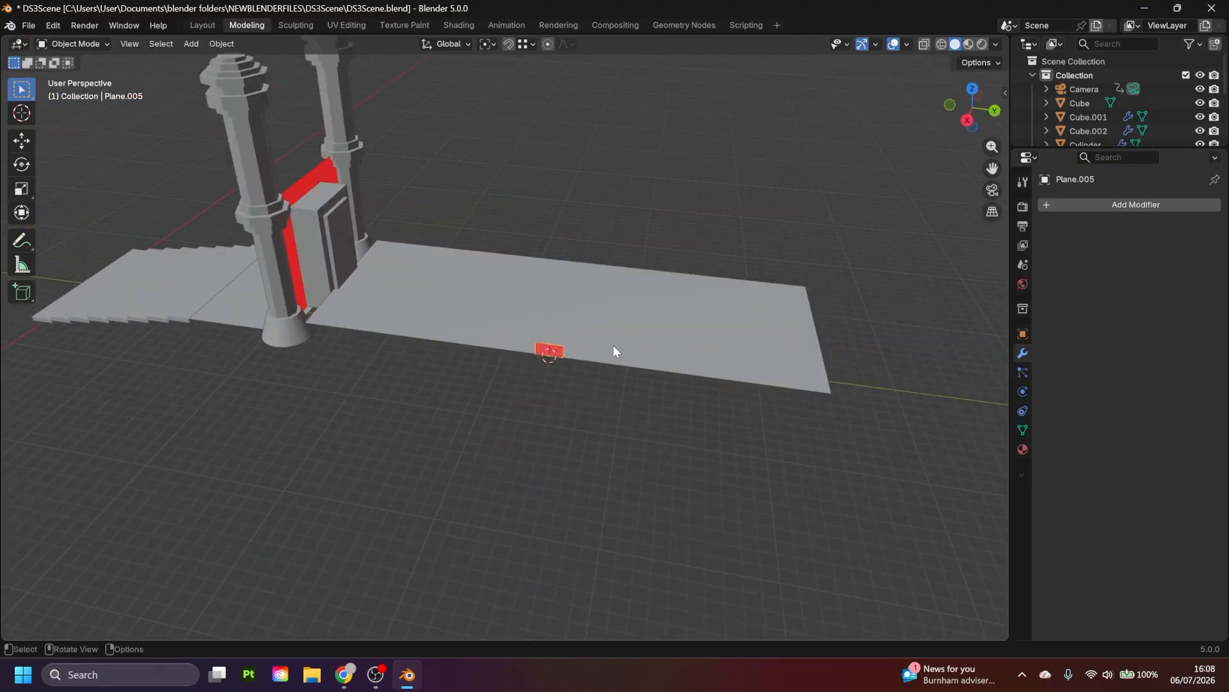
{"action": "key", "text": "s"}
{"action": "key", "text": "y"}
{"action": "left_click", "coordinate": [438, 329]}
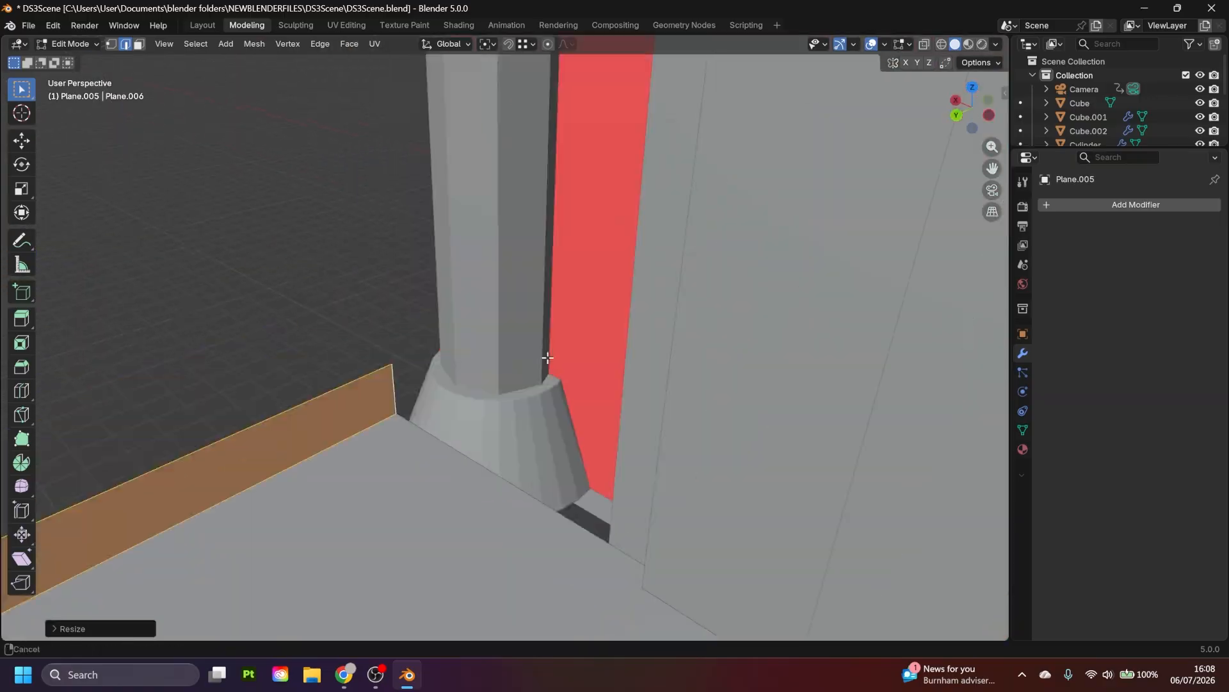
- Raise the long plane's top edge along Z to make a tall side wall and inspect its corner beside the column
{"action": "scroll", "coordinate": [547, 357], "scroll_direction": "down", "scroll_amount": 8}
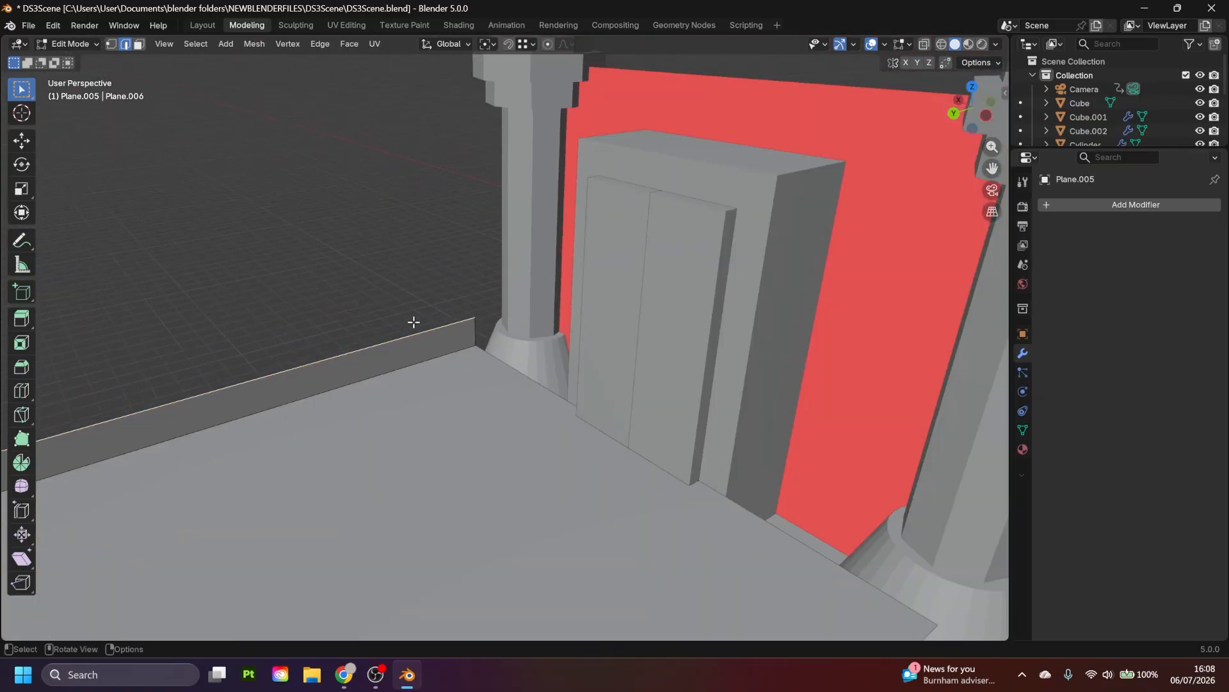
{"action": "key", "text": "Tab"}
{"action": "middle_click_drag", "start_coordinate": [535, 235], "coordinate": [564, 256]}
{"action": "scroll", "coordinate": [606, 342], "scroll_direction": "up", "scroll_amount": 5}
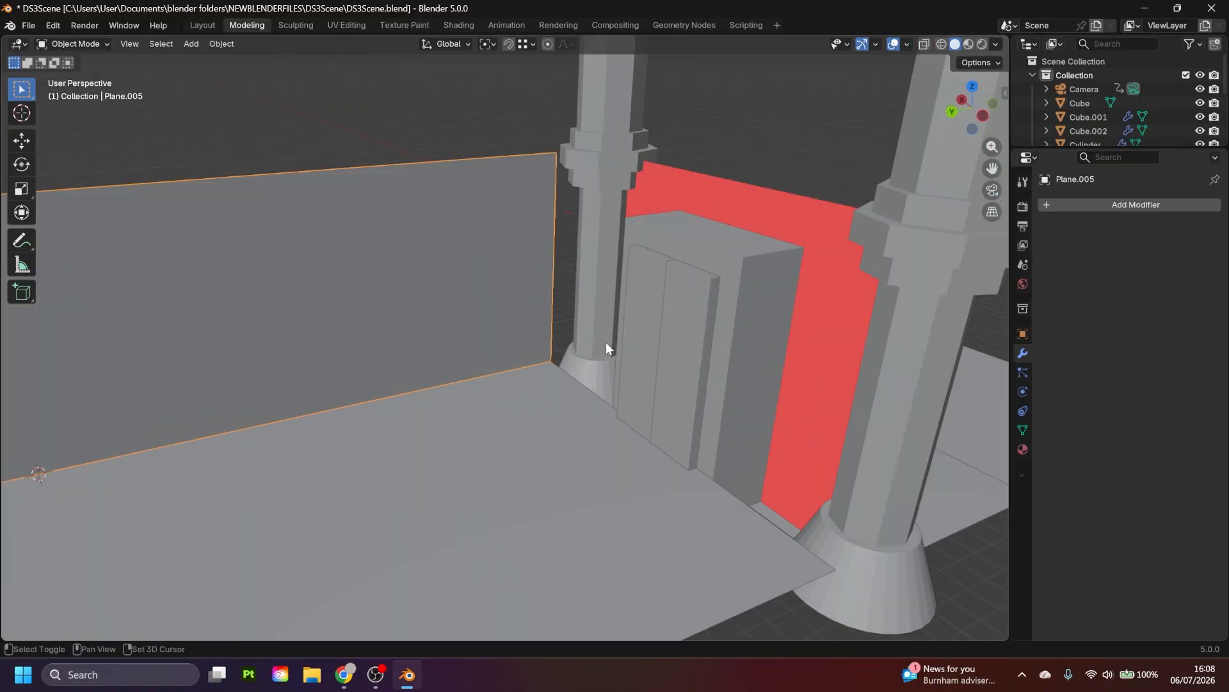
{"action": "middle_click_drag", "start_coordinate": [606, 342], "coordinate": [560, 412], "text": "shift"}
{"action": "scroll", "coordinate": [559, 412], "scroll_direction": "up", "scroll_amount": 1}
{"action": "middle_click_drag", "start_coordinate": [626, 392], "coordinate": [568, 358], "text": "shift"}
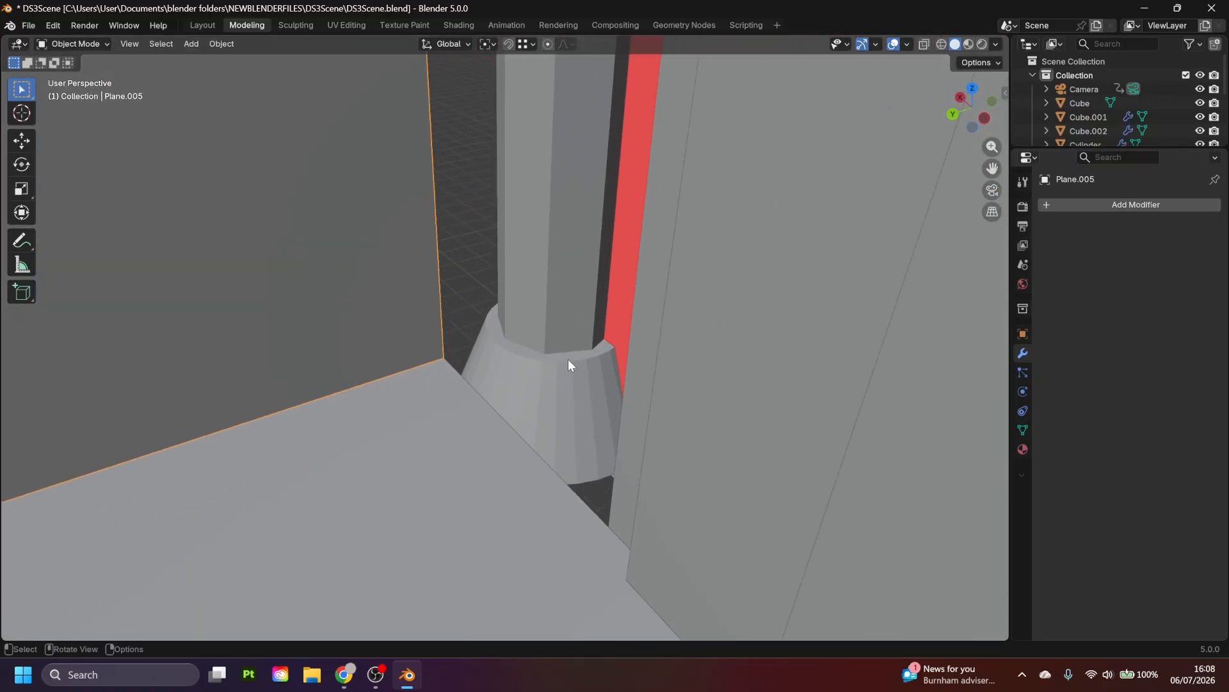
- Play the animation through the camera to check the side wall behind the doors, and return to the first frame
{"action": "scroll", "coordinate": [552, 383], "scroll_direction": "down", "scroll_amount": 1}
{"action": "middle_click_drag", "start_coordinate": [563, 307], "coordinate": [569, 332], "text": "shift"}
{"action": "scroll", "coordinate": [594, 296], "scroll_direction": "down", "scroll_amount": 3}
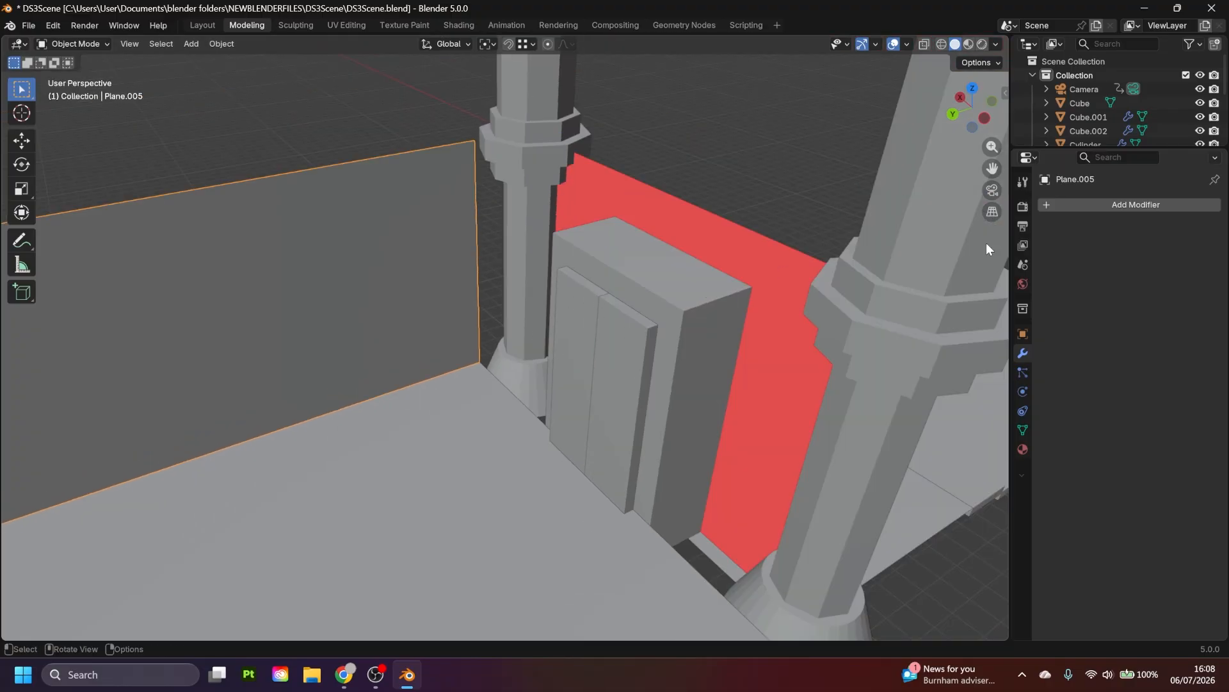
{"action": "left_click", "coordinate": [986, 192]}
{"action": "key", "text": "space"}
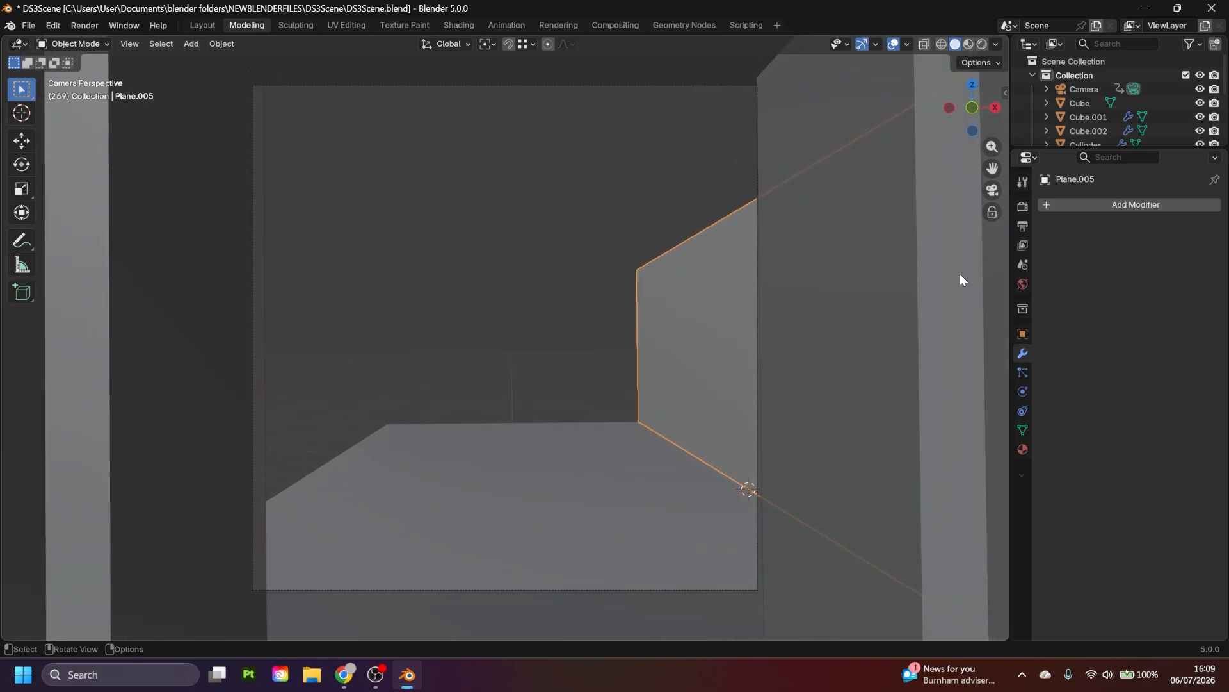
{"action": "key", "text": "shift+Left"}
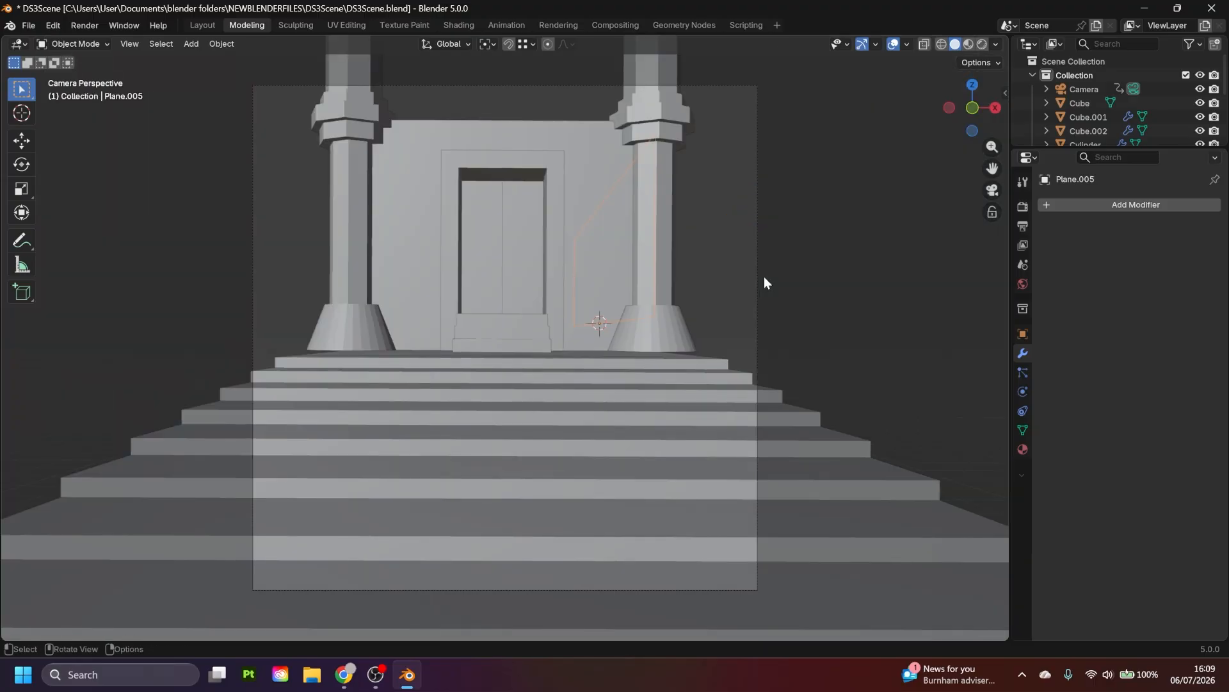
- Add a Mirror modifier on the X axis to the side wall, with its transforms applied, to create the opposite wall
{"action": "middle_click_drag", "start_coordinate": [985, 197], "coordinate": [485, 317]}
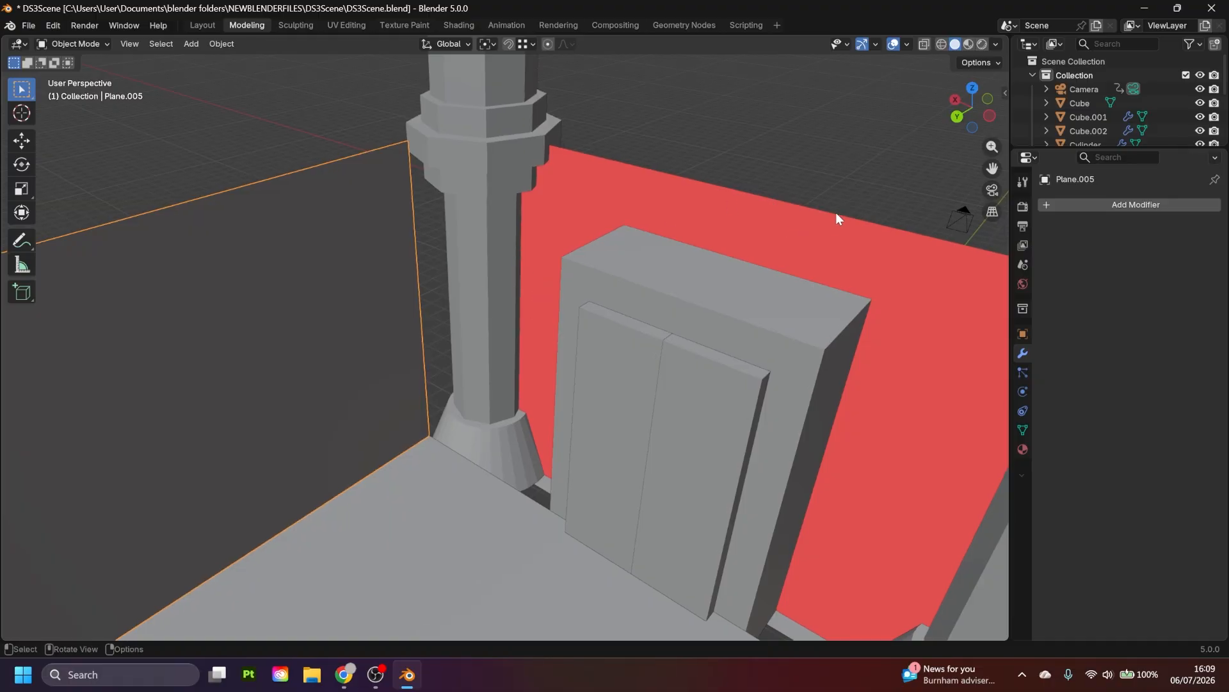
{"action": "scroll", "coordinate": [509, 256], "scroll_direction": "down", "scroll_amount": 5}
{"action": "left_click", "coordinate": [1120, 205]}
{"action": "left_click", "coordinate": [1154, 248]}
{"action": "left_click", "coordinate": [1125, 249]}
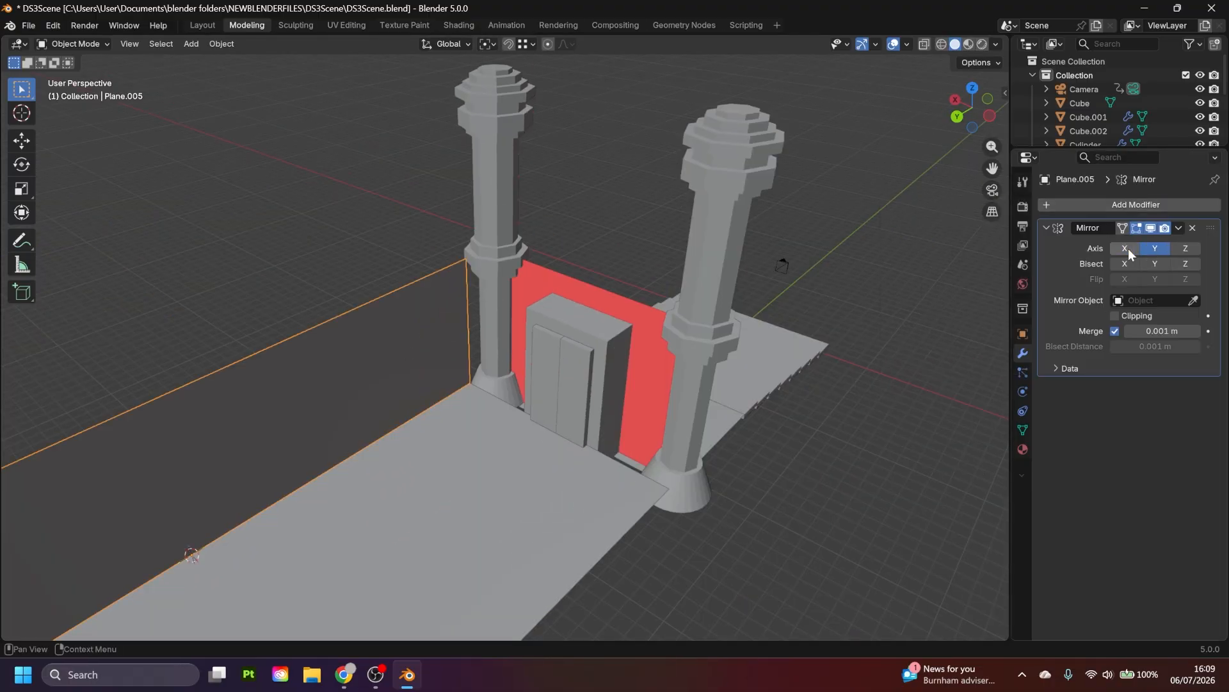
{"action": "key", "text": "ctrl+a"}
{"action": "left_click", "coordinate": [693, 306]}
{"action": "left_click", "coordinate": [1125, 248]}
{"action": "left_click", "coordinate": [1155, 248]}
- Select the floor together with the mirrored side walls and open both for mesh editing
{"action": "middle_click_drag", "start_coordinate": [820, 329], "coordinate": [583, 346]}
{"action": "left_click", "coordinate": [534, 360]}
{"action": "key", "text": "Tab"}
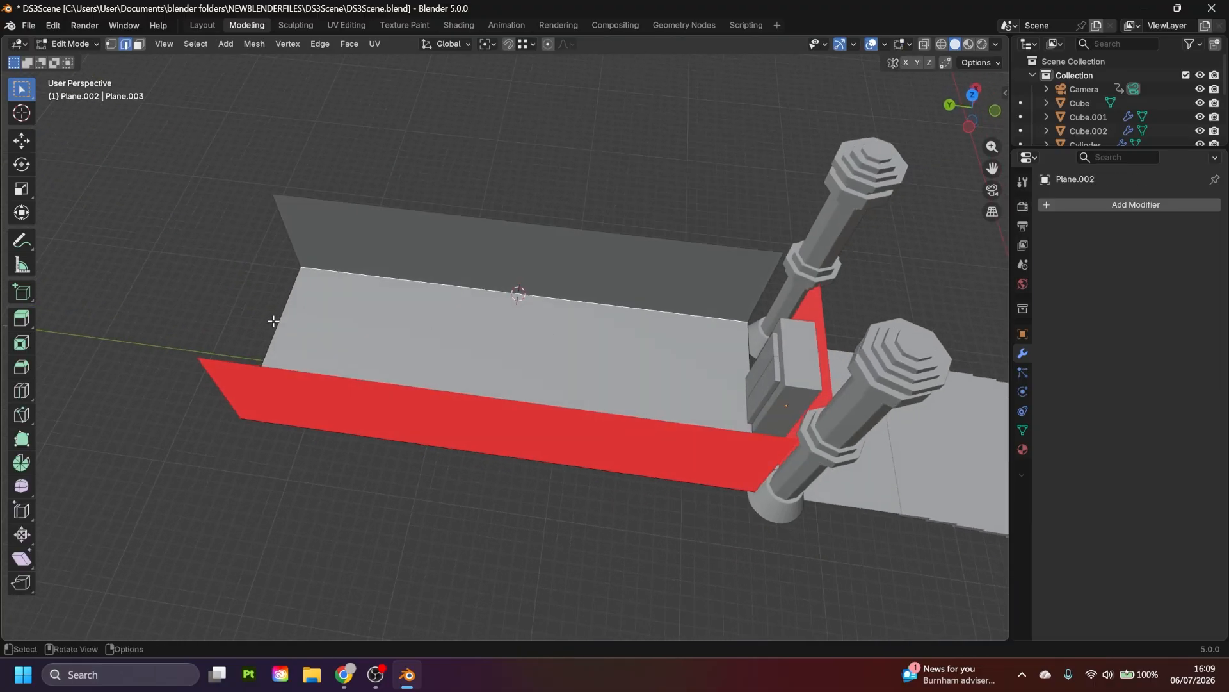
{"action": "middle_click_drag", "start_coordinate": [336, 279], "coordinate": [501, 241]}
{"action": "key", "text": "Tab"}
{"action": "left_click", "coordinate": [501, 241]}
{"action": "middle_click_drag", "start_coordinate": [416, 309], "coordinate": [460, 281], "text": "shift"}
{"action": "key", "text": "Tab"}
{"action": "key", "text": "Tab"}
{"action": "left_click", "coordinate": [460, 293]}
{"action": "key", "text": "Tab"}
{"action": "scroll", "coordinate": [503, 279], "scroll_direction": "down", "scroll_amount": 2}
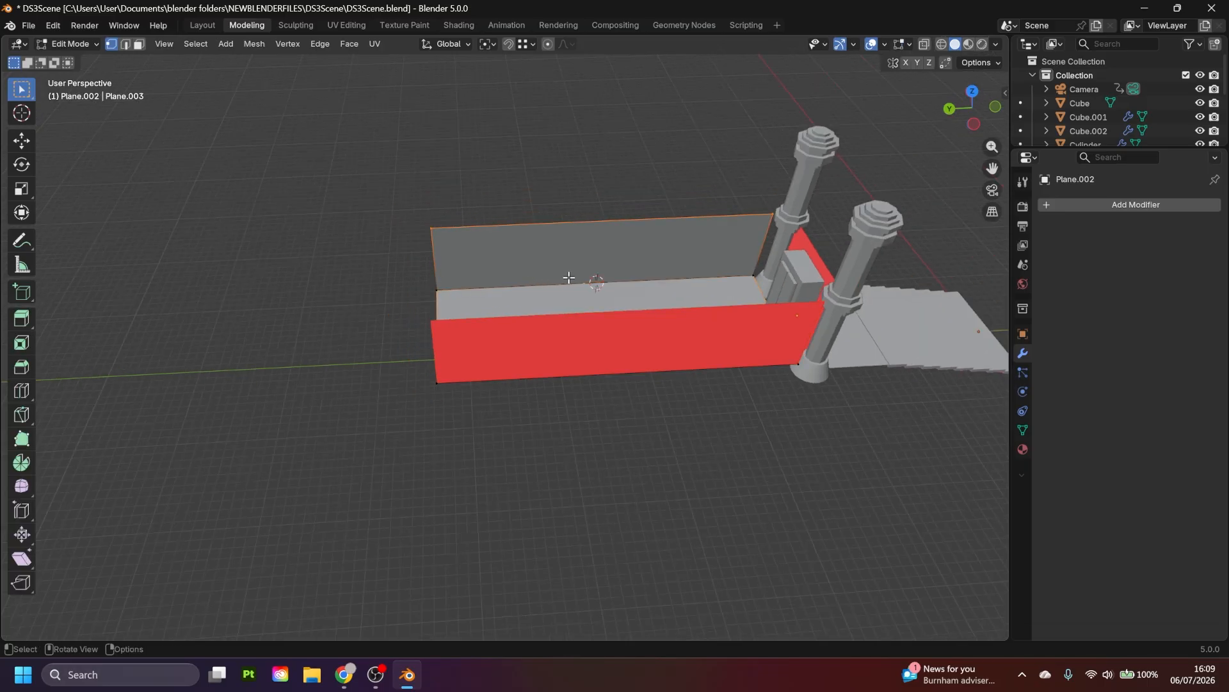
- Extend the far end of the floor and side walls by about 15 m along Y
{"action": "key", "text": "shift+z"}
{"action": "mouse_move", "coordinate": [489, 162]}
{"action": "left_mouse_down"}
{"action": "mouse_move", "coordinate": [406, 266]}
{"action": "mouse_move", "coordinate": [358, 410]}
{"action": "left_mouse_up"}
{"action": "key", "text": "shift+z"}
{"action": "middle_click_drag", "start_coordinate": [523, 264], "coordinate": [570, 307]}
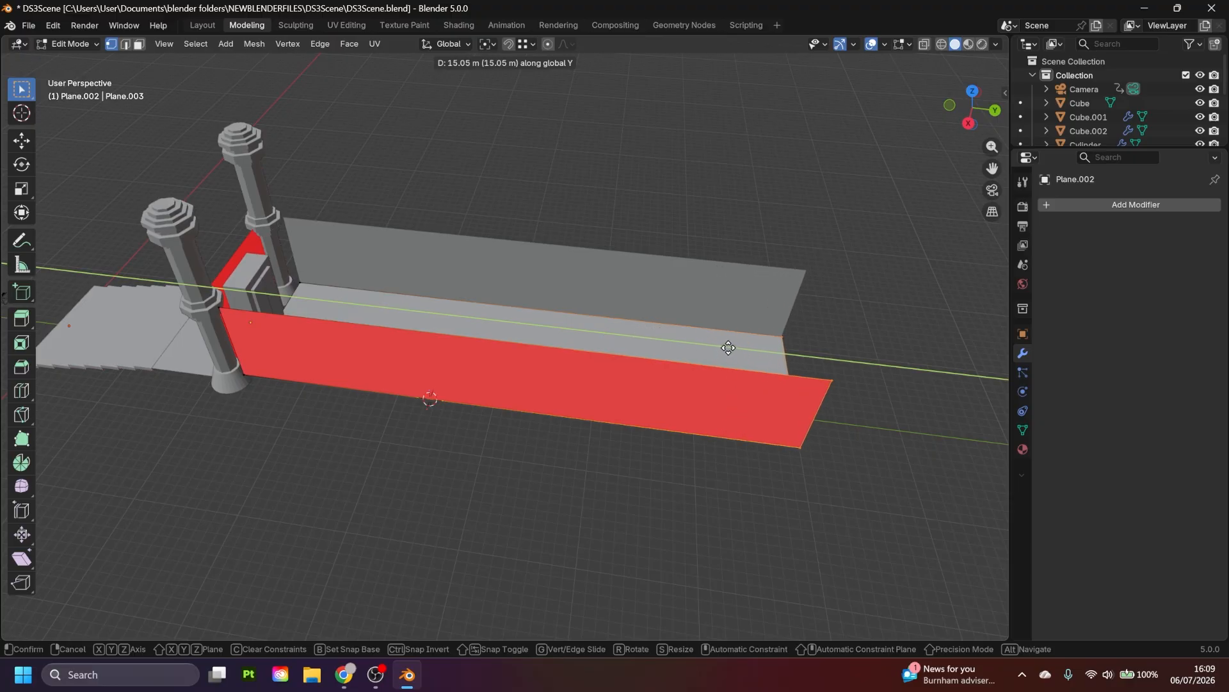
{"action": "middle_click_drag", "start_coordinate": [606, 311], "coordinate": [644, 298]}
{"action": "key", "text": "Tab"}
{"action": "key", "text": "Tab"}
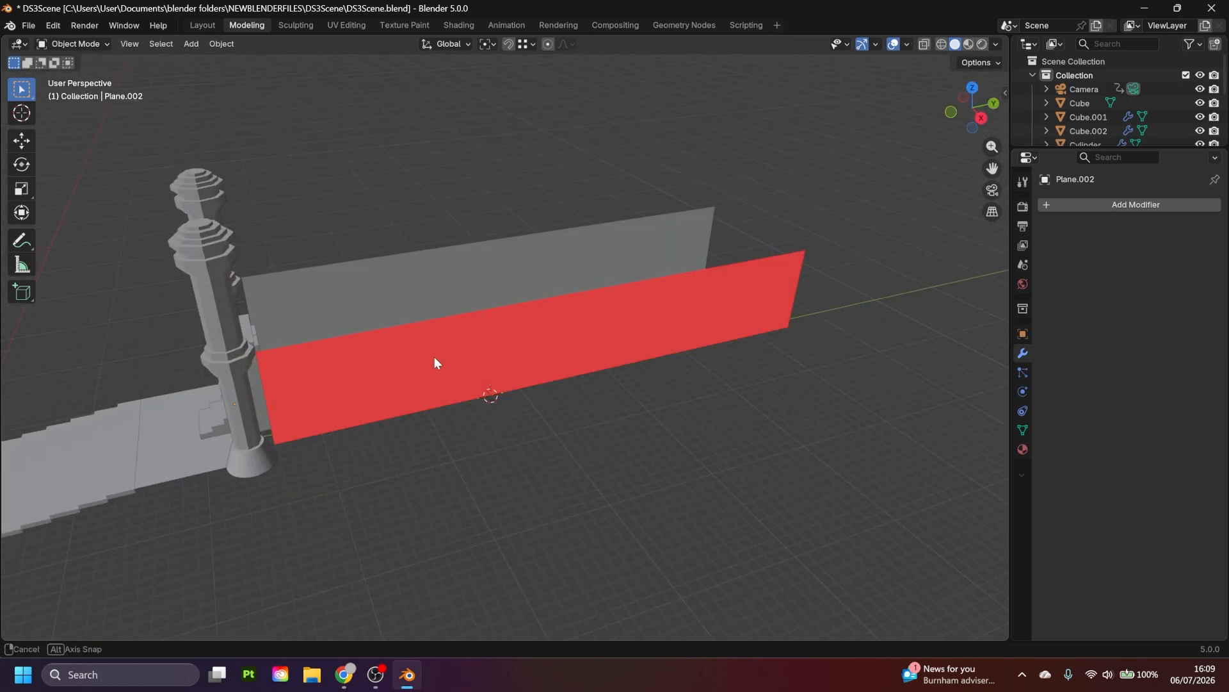
- Add a cube in the middle of the corridor and raise it along Z so it rests on the floor
{"action": "middle_click_drag", "start_coordinate": [435, 363], "coordinate": [534, 352]}
{"action": "left_click", "coordinate": [536, 340]}
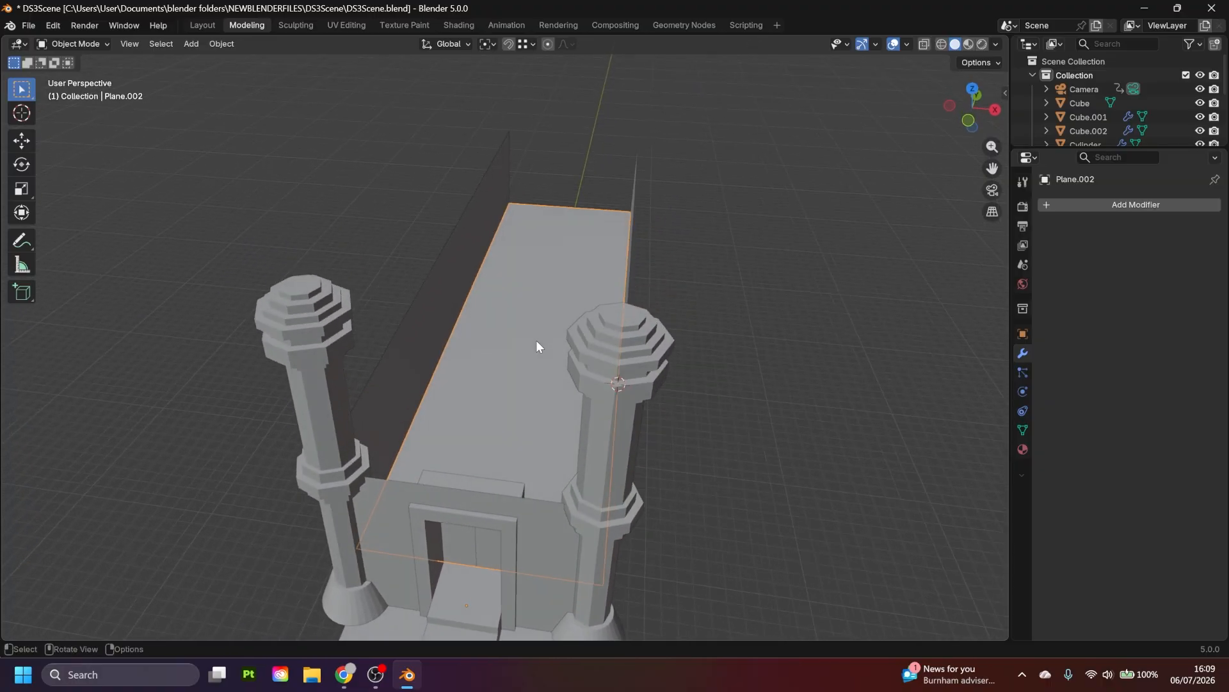
{"action": "key", "text": "Tab"}
{"action": "scroll", "coordinate": [573, 291], "scroll_direction": "up", "scroll_amount": 3}
{"action": "key", "text": "shift+a"}
{"action": "left_click", "coordinate": [724, 257]}
{"action": "middle_click_drag", "start_coordinate": [633, 359], "coordinate": [570, 289]}
{"action": "key", "text": "g"}
{"action": "key", "text": "z"}
{"action": "left_click", "coordinate": [563, 260]}
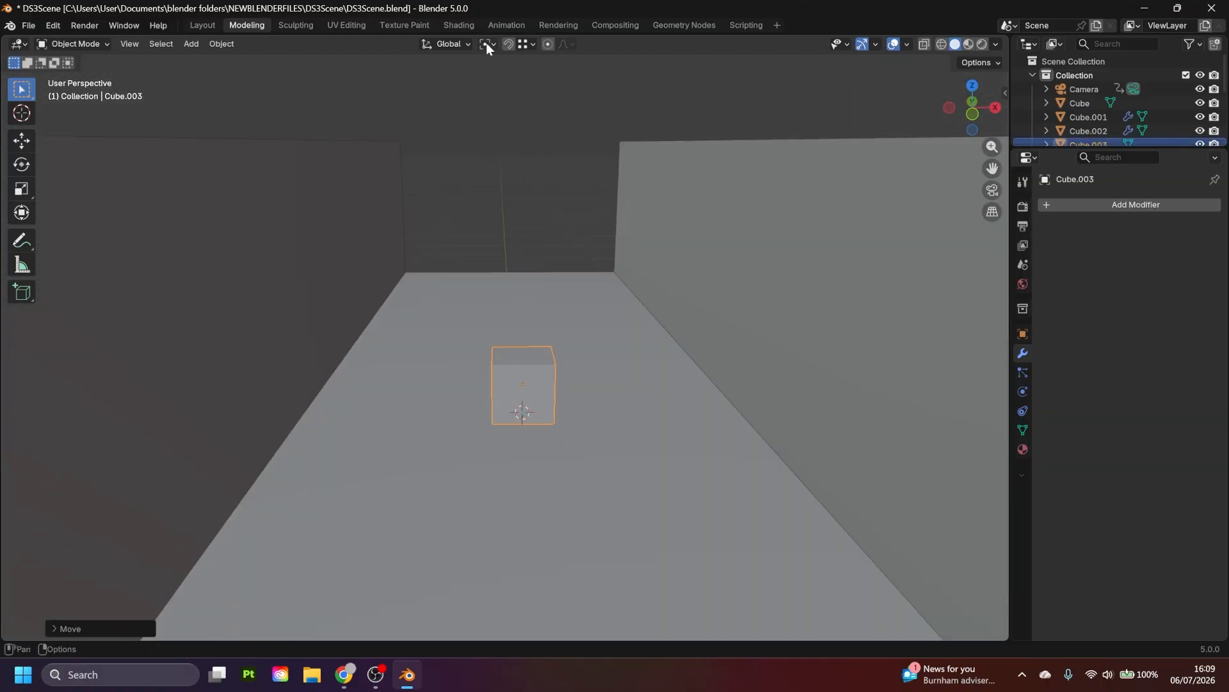
- Set the pivot to the 3D cursor, enlarge the cube along X and Z only, and stretch it taller along Z
{"action": "left_click", "coordinate": [486, 44]}
{"action": "left_click", "coordinate": [497, 96]}
{"action": "key", "text": "s"}
{"action": "key", "text": "shift+y"}
{"action": "left_click", "coordinate": [231, 285]}
{"action": "scroll", "coordinate": [449, 281], "scroll_direction": "down", "scroll_amount": 5}
{"action": "middle_click_drag", "start_coordinate": [563, 218], "coordinate": [576, 210]}
{"action": "key", "text": "s"}
{"action": "key", "text": "z"}
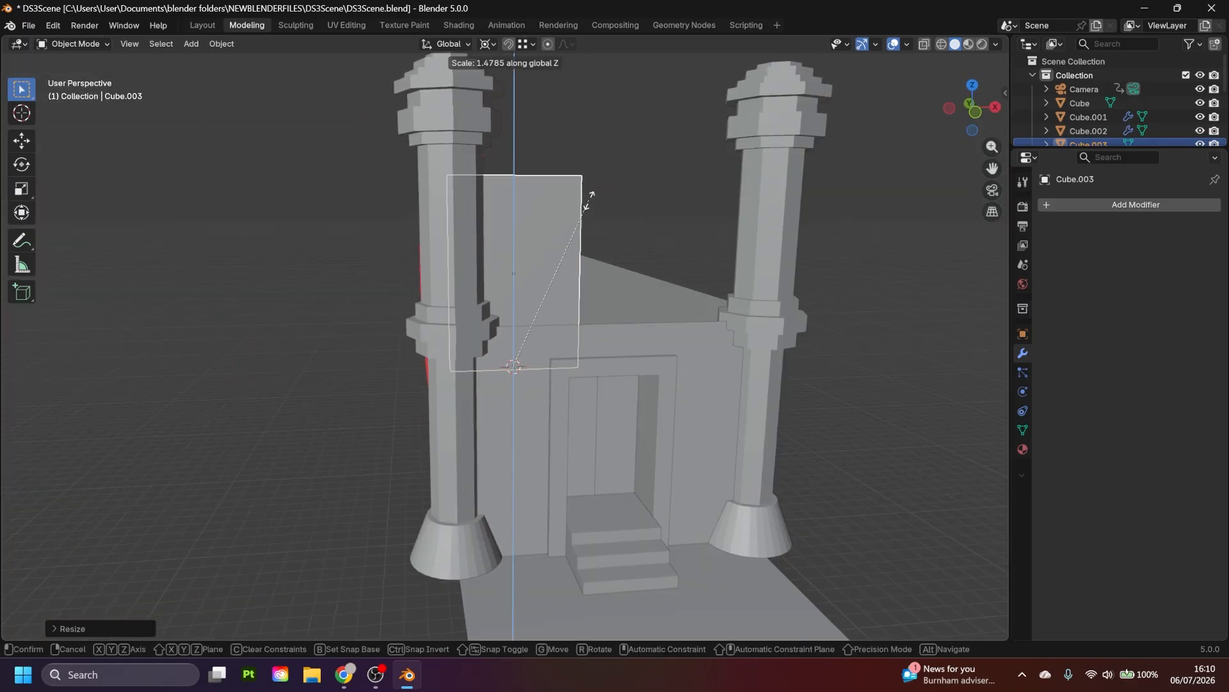
- Round the block's top into an arch with an 8-segment bevel of about 6.7 m, and merge its vertices by distance
{"action": "key", "text": "Tab"}
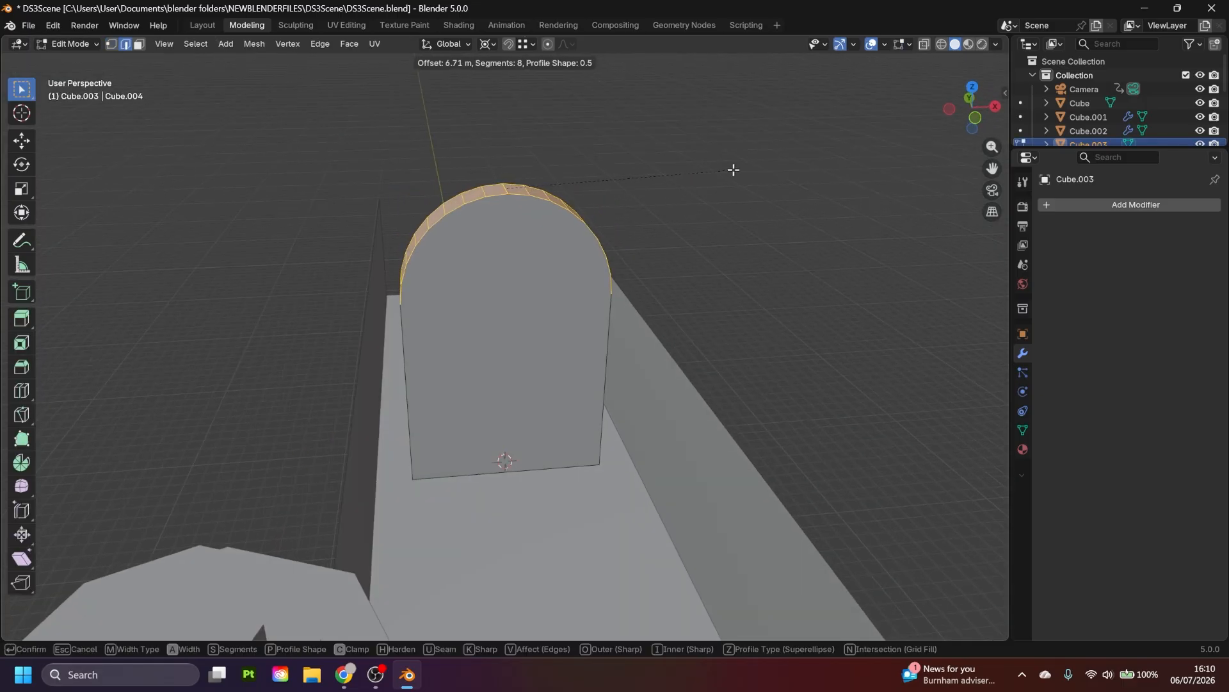
{"action": "left_click", "coordinate": [734, 170]}
{"action": "key", "text": "a"}
{"action": "key", "text": "m"}
{"action": "key", "text": "b"}
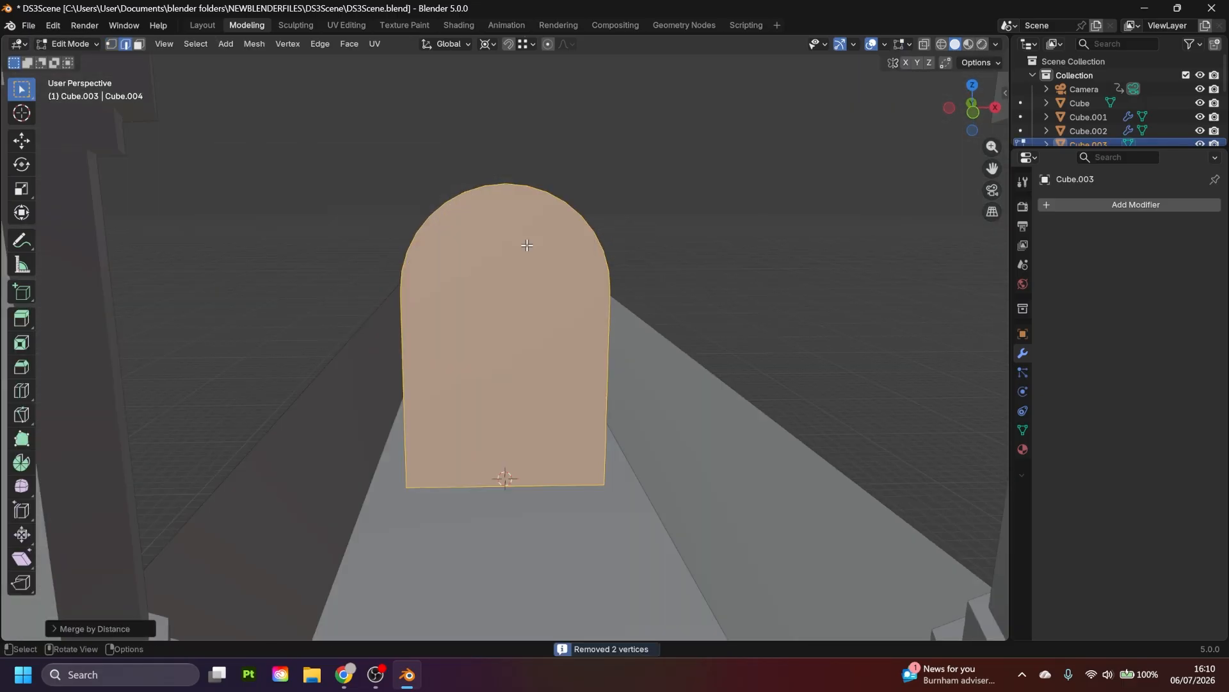
- Delete the bottom face of the arched block
{"action": "key", "text": "shift+z"}
{"action": "key", "text": "3"}
{"action": "left_click", "coordinate": [500, 493]}
{"action": "key", "text": "x"}
{"action": "key", "text": "f"}
- Inset the arched front face by about 0.62 m and remove the inner face to open the archway
{"action": "key", "text": "shift+z"}
{"action": "left_click", "coordinate": [502, 332]}
{"action": "middle_click_drag", "start_coordinate": [502, 332], "coordinate": [537, 359]}
{"action": "key", "text": "i"}
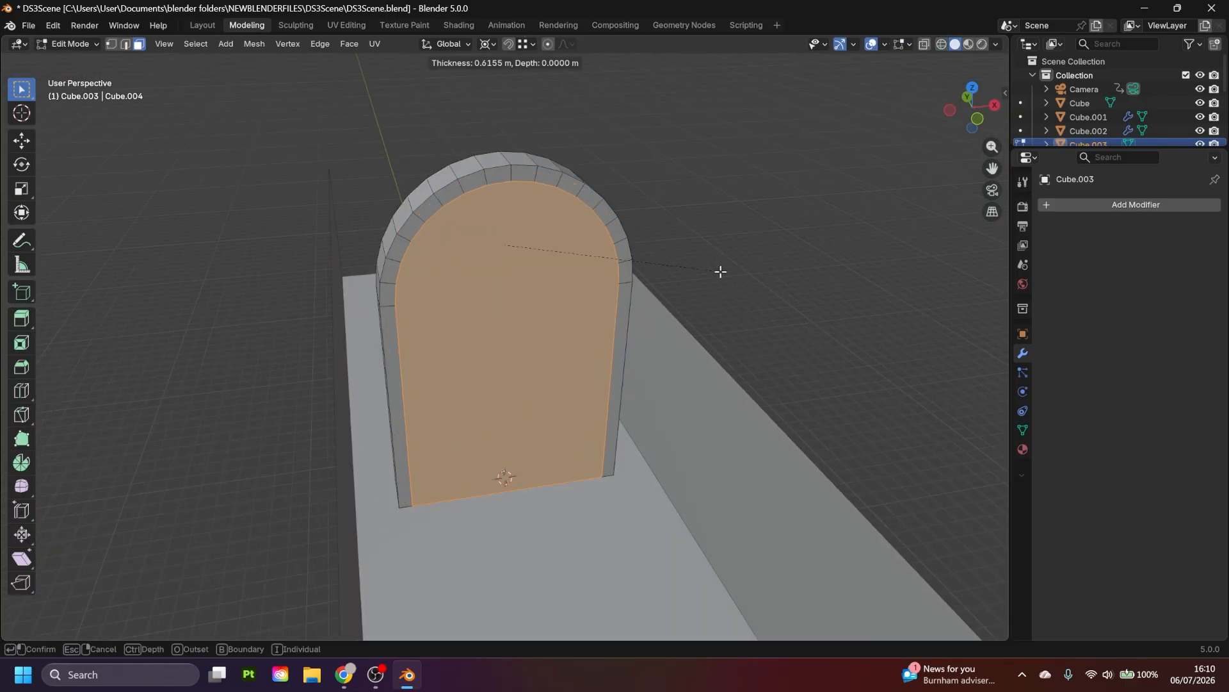
{"action": "left_click", "coordinate": [720, 272]}
{"action": "key", "text": "x"}
{"action": "left_click", "coordinate": [653, 400]}
- Thin the arch along Y, rescale it to suit the corridor, and save the file
{"action": "key", "text": "a"}
{"action": "key", "text": "z"}
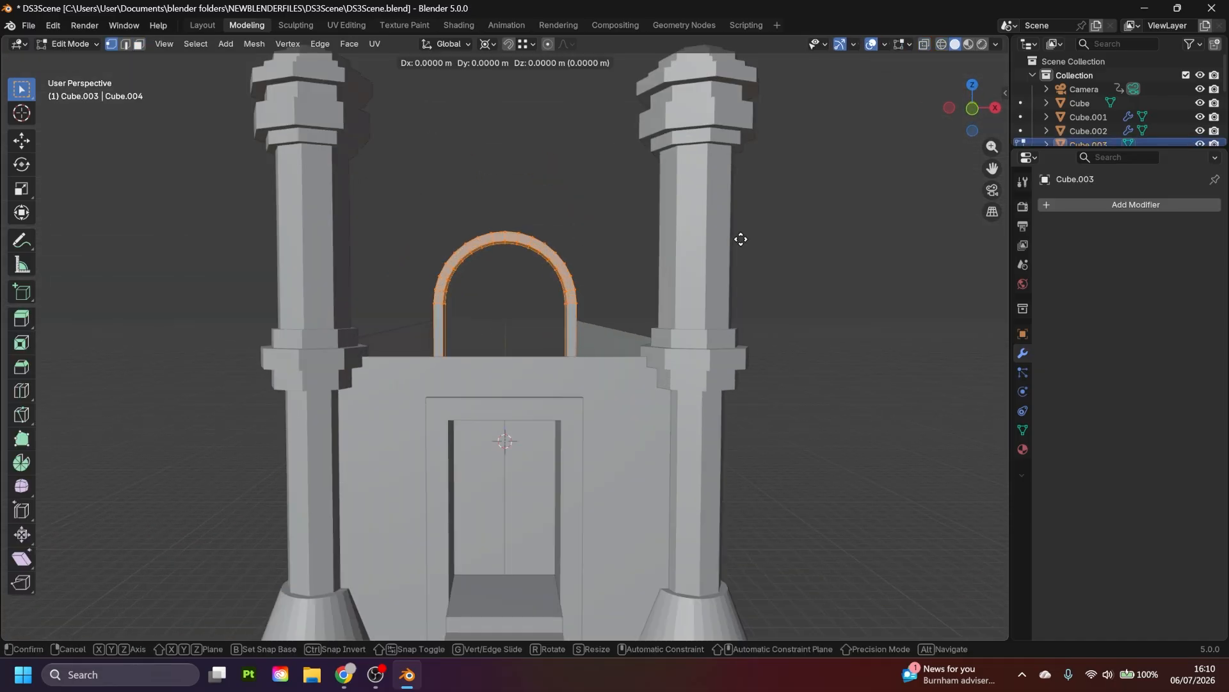
{"action": "middle_click_drag", "start_coordinate": [738, 239], "coordinate": [469, 352]}
{"action": "scroll", "coordinate": [469, 353], "scroll_direction": "up", "scroll_amount": 3}
{"action": "key", "text": "s"}
{"action": "key", "text": "y"}
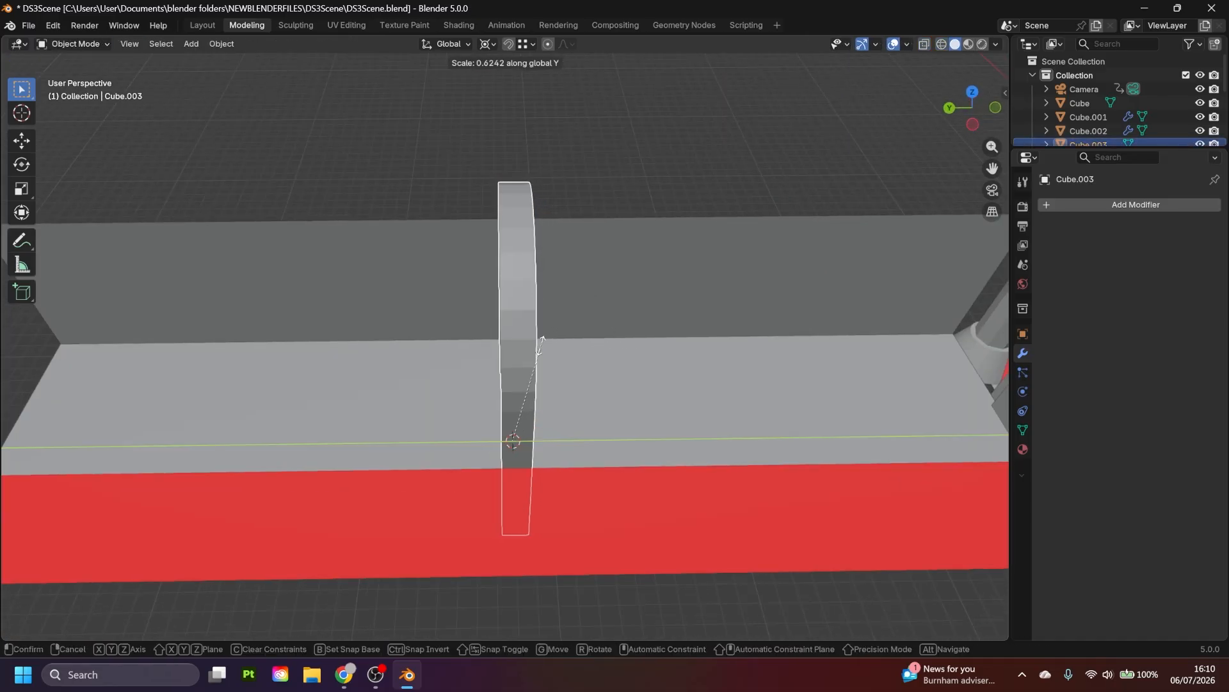
{"action": "key", "text": "s"}
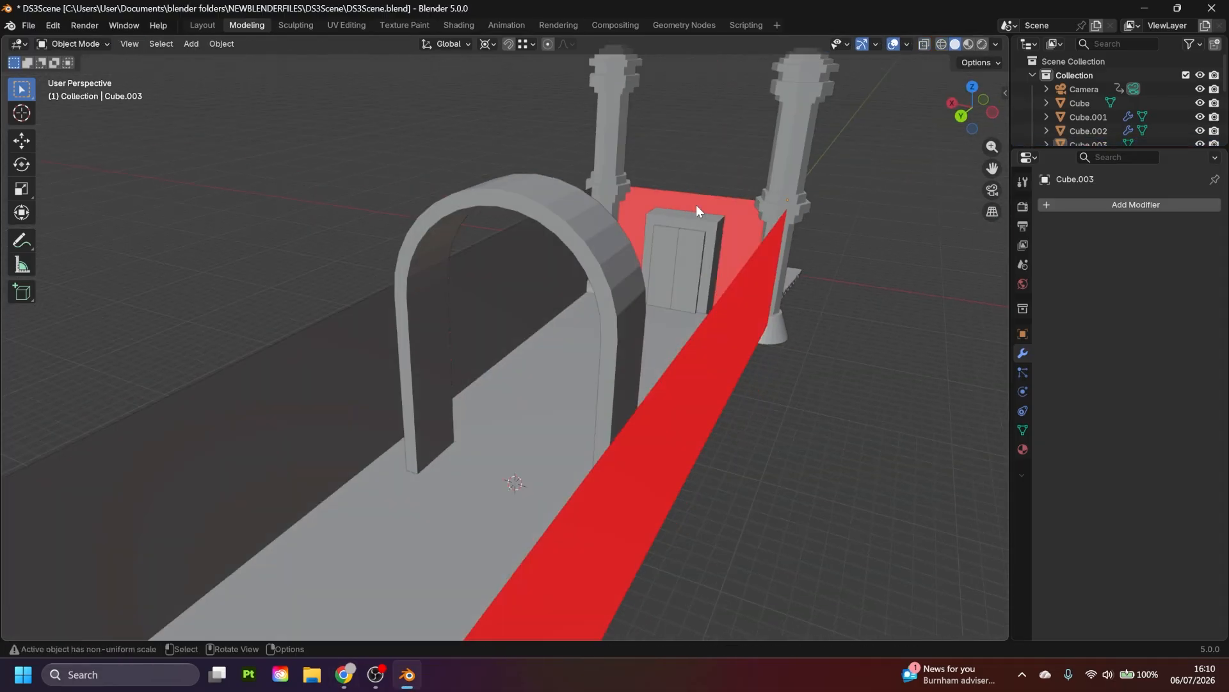
{"action": "key", "text": "ctrl+s"}
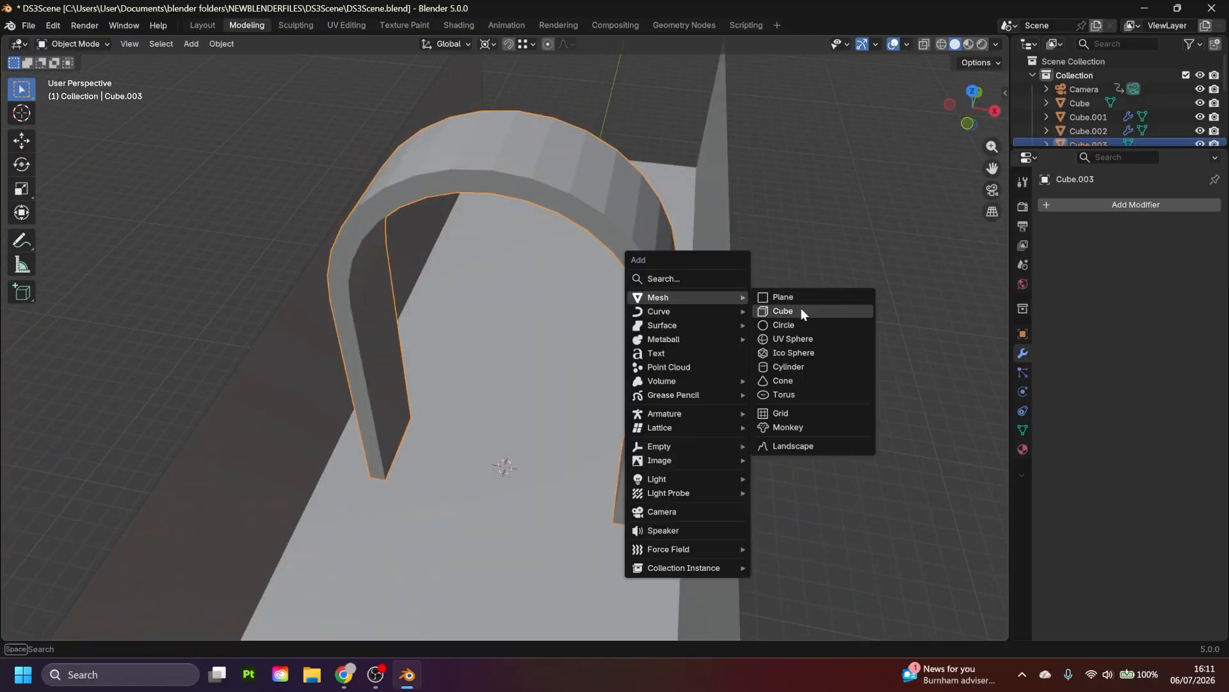
- Build a wall around the arch from a plane with loop cuts fitted to the curve, and snap it along Y against the arch
{"action": "left_click", "coordinate": [801, 309]}
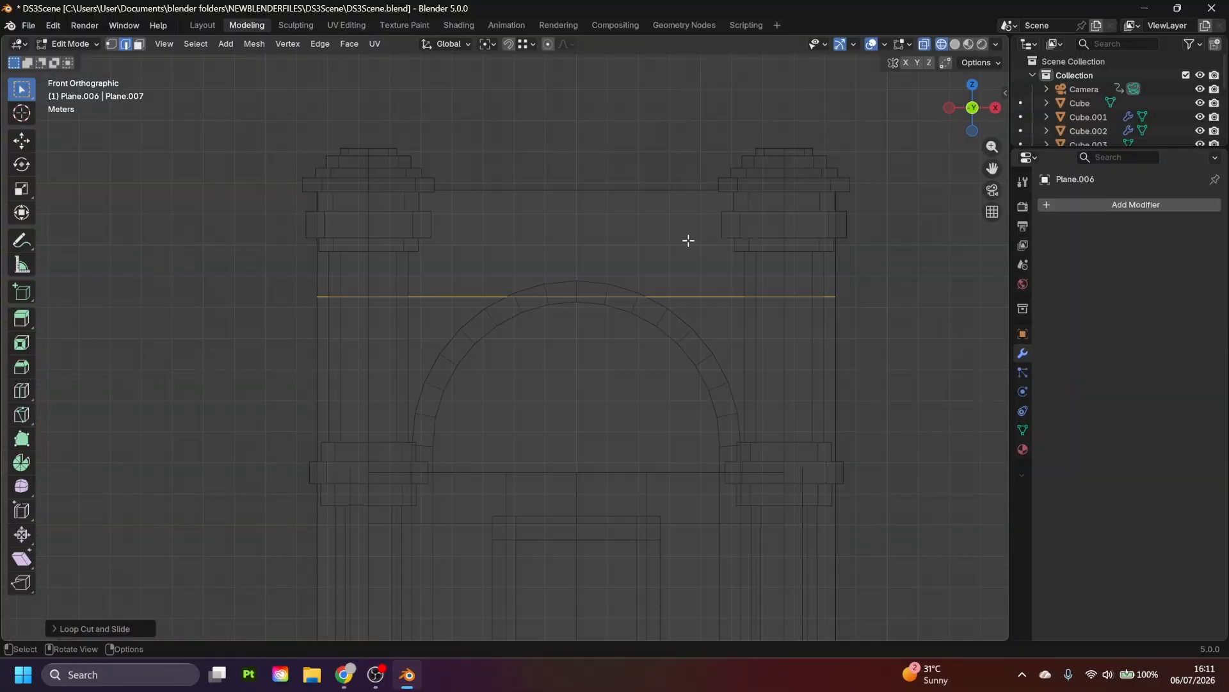
{"action": "left_click", "coordinate": [424, 395]}
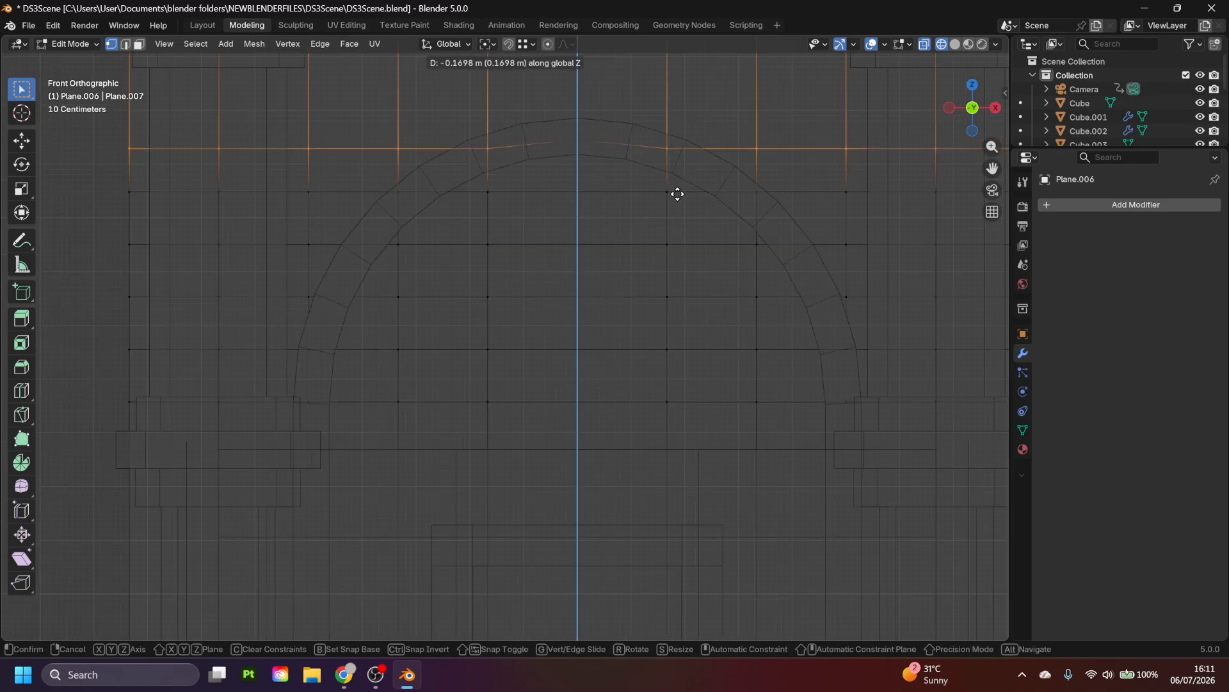
{"action": "left_click", "coordinate": [286, 191]}
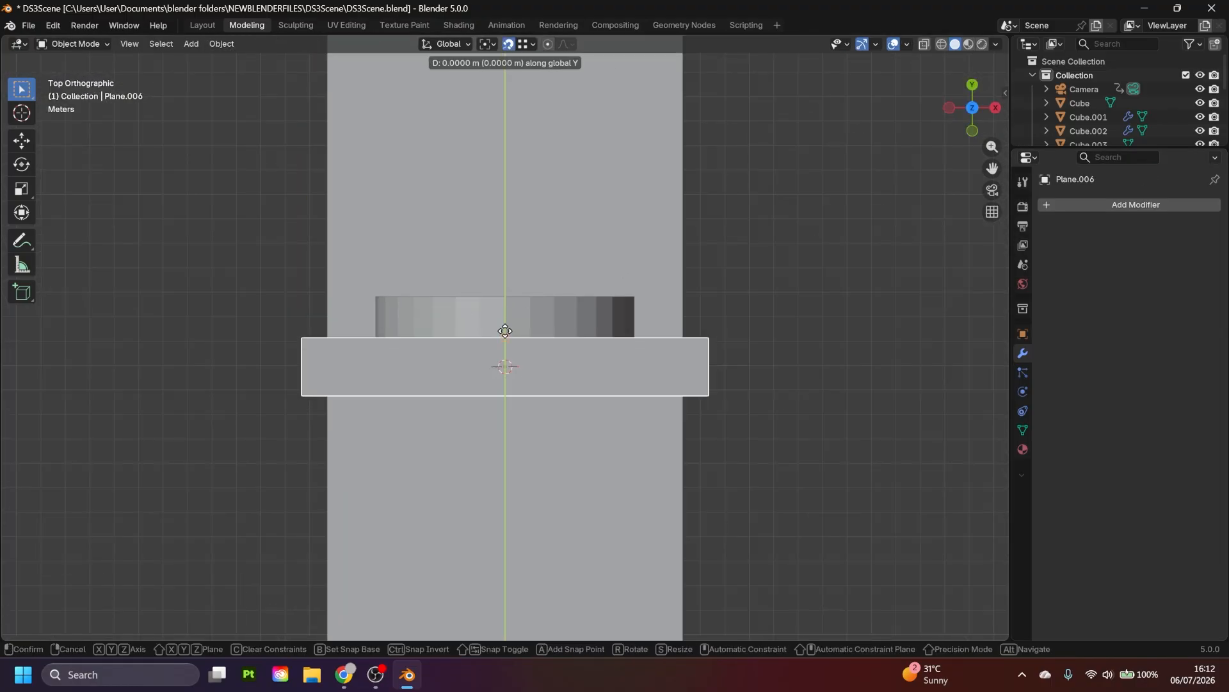
{"action": "left_click", "coordinate": [506, 331]}
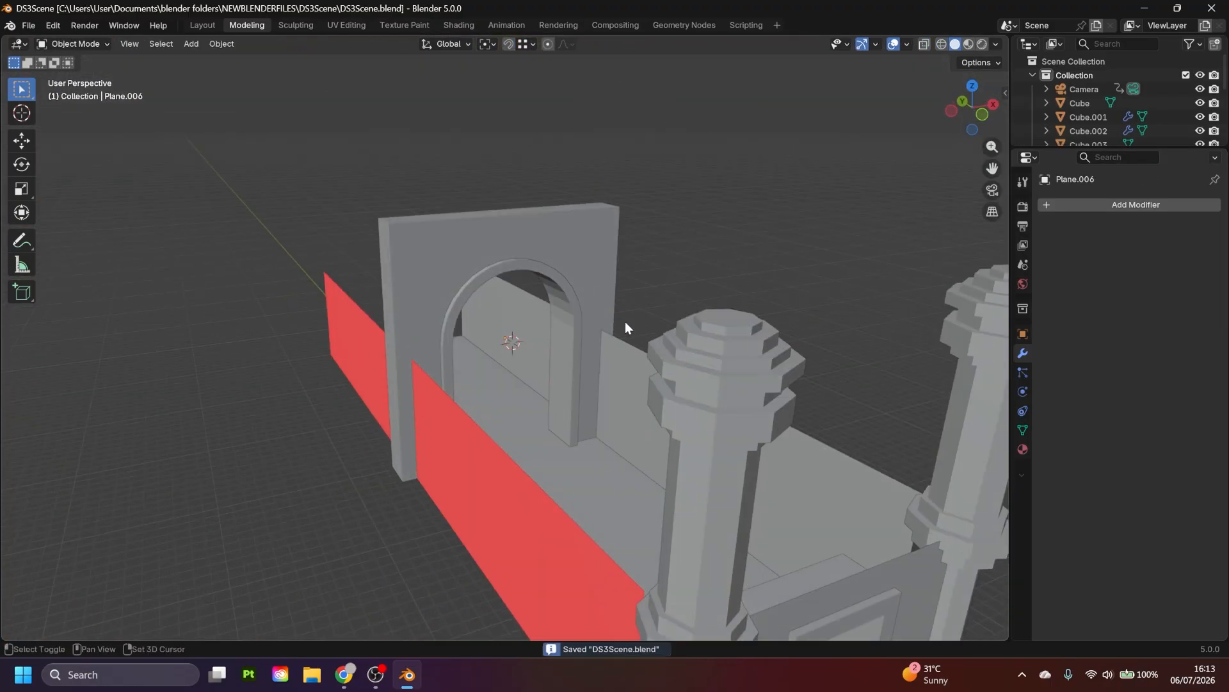
- Play the animation through the camera to check the archway wall, stopping once the camera is past the doors
{"action": "middle_click_drag", "start_coordinate": [626, 329], "coordinate": [570, 282]}
{"action": "left_click", "coordinate": [993, 195]}
{"action": "key", "text": "space"}
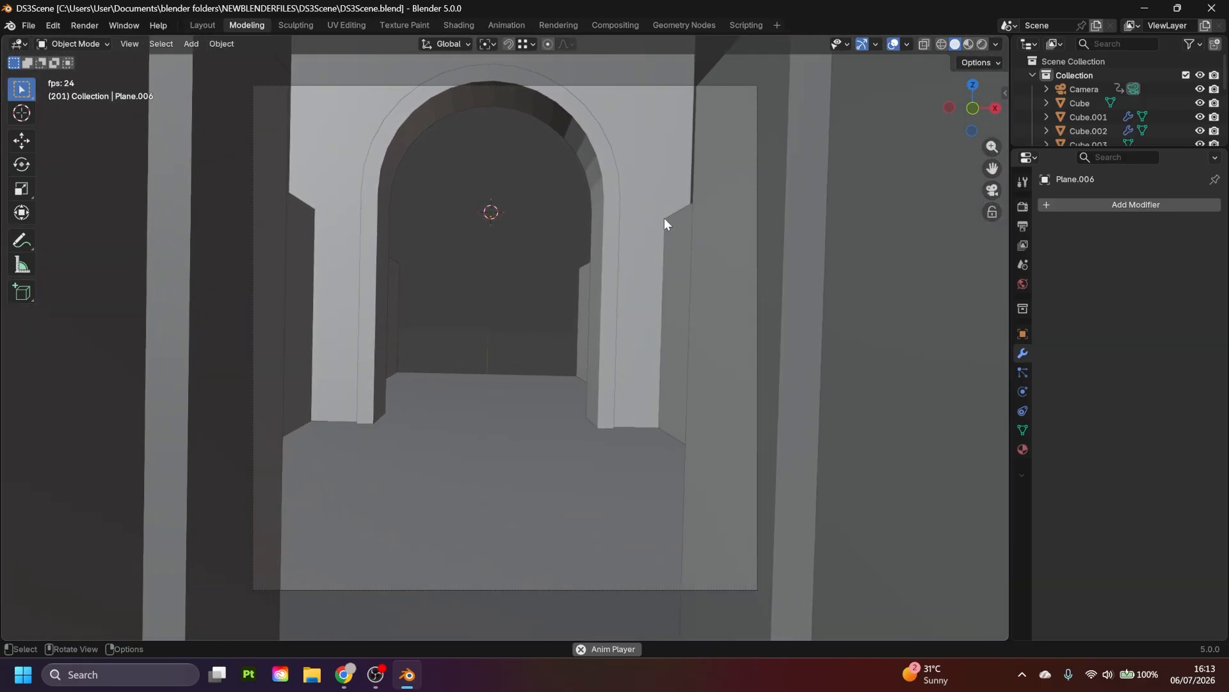
{"action": "key", "text": "space"}
- Step frame by frame to frame 184 to examine the archway framed between the open doors
{"action": "key", "text": "Left"}
{"action": "key", "text": "Left"}
{"action": "key", "text": "Left"}
{"action": "key", "text": "Left"}
{"action": "key", "text": "Left"}
{"action": "key", "text": "Left"}
{"action": "key", "text": "Left"}
{"action": "key", "text": "Left"}
{"action": "key", "text": "Left"}
{"action": "key", "text": "Left"}
{"action": "key", "text": "Left"}
{"action": "key", "text": "Left"}
{"action": "key", "text": "Left"}
{"action": "key", "text": "Left"}
{"action": "key", "text": "Left"}
{"action": "key", "text": "Left"}
{"action": "key", "text": "Left"}
{"action": "key", "text": "Left"}
{"action": "key", "text": "Left"}
{"action": "key", "text": "Left"}
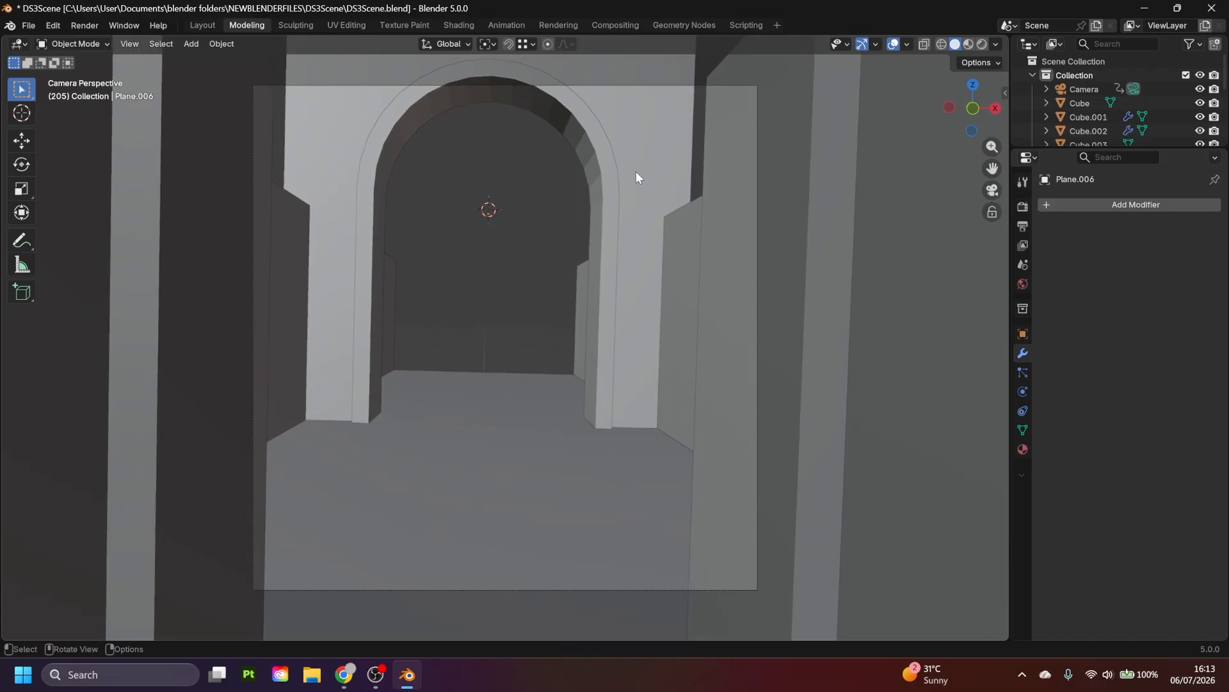
{"action": "key", "text": "Right"}
{"action": "key", "text": "Right"}
{"action": "key", "text": "Right"}
{"action": "key", "text": "Right"}
{"action": "key", "text": "Right"}
{"action": "key", "text": "Right"}
{"action": "key", "text": "Right"}
{"action": "key", "text": "Right"}
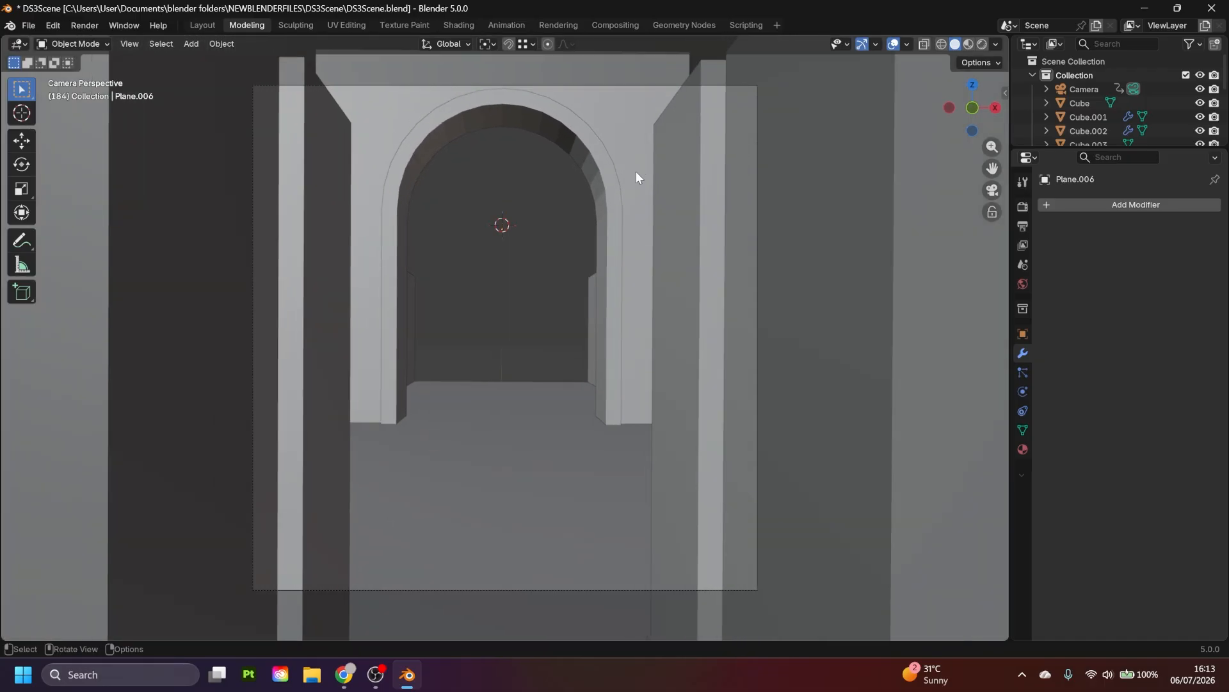
- Move the arch and its wall about 4.3 m along Y away from the doors, and play the animation through the camera
{"action": "left_click", "coordinate": [992, 194]}
{"action": "middle_click_drag", "start_coordinate": [458, 341], "coordinate": [571, 349]}
{"action": "scroll", "coordinate": [540, 350], "scroll_direction": "down", "scroll_amount": 3}
{"action": "left_click", "coordinate": [552, 362]}
{"action": "scroll", "coordinate": [551, 359], "scroll_direction": "up", "scroll_amount": 3}
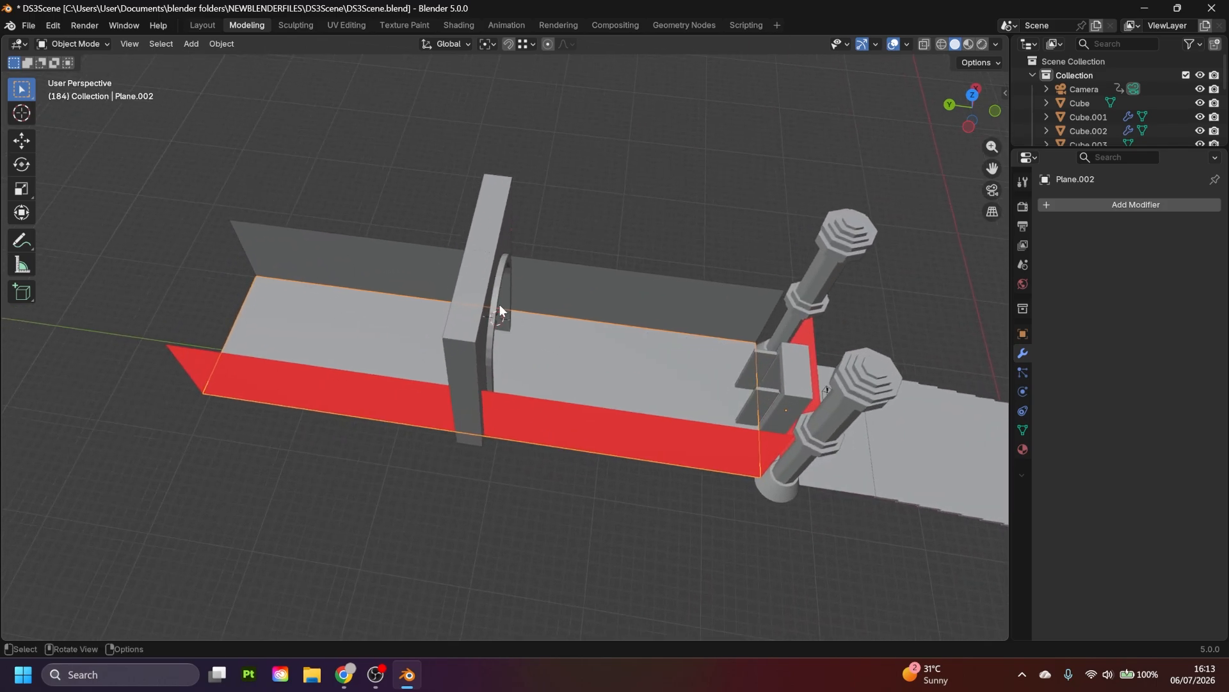
{"action": "middle_click_drag", "start_coordinate": [808, 408], "coordinate": [744, 361]}
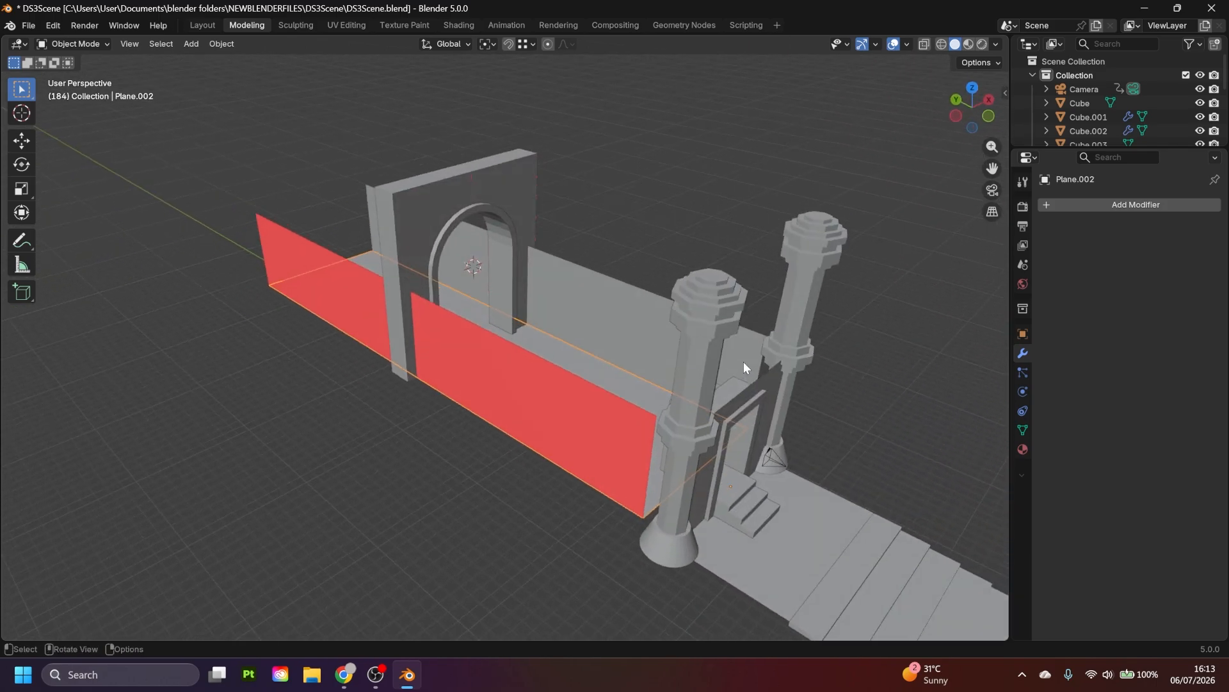
{"action": "middle_click_drag", "start_coordinate": [675, 283], "coordinate": [457, 253]}
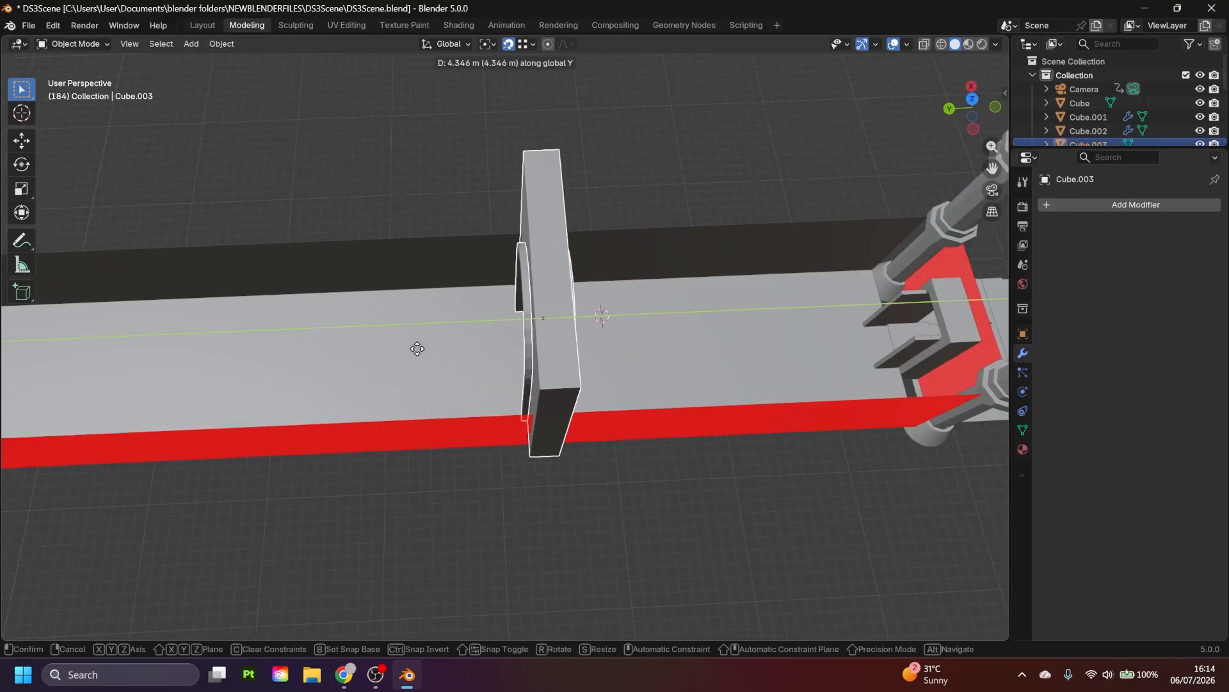
{"action": "left_click", "coordinate": [437, 370]}
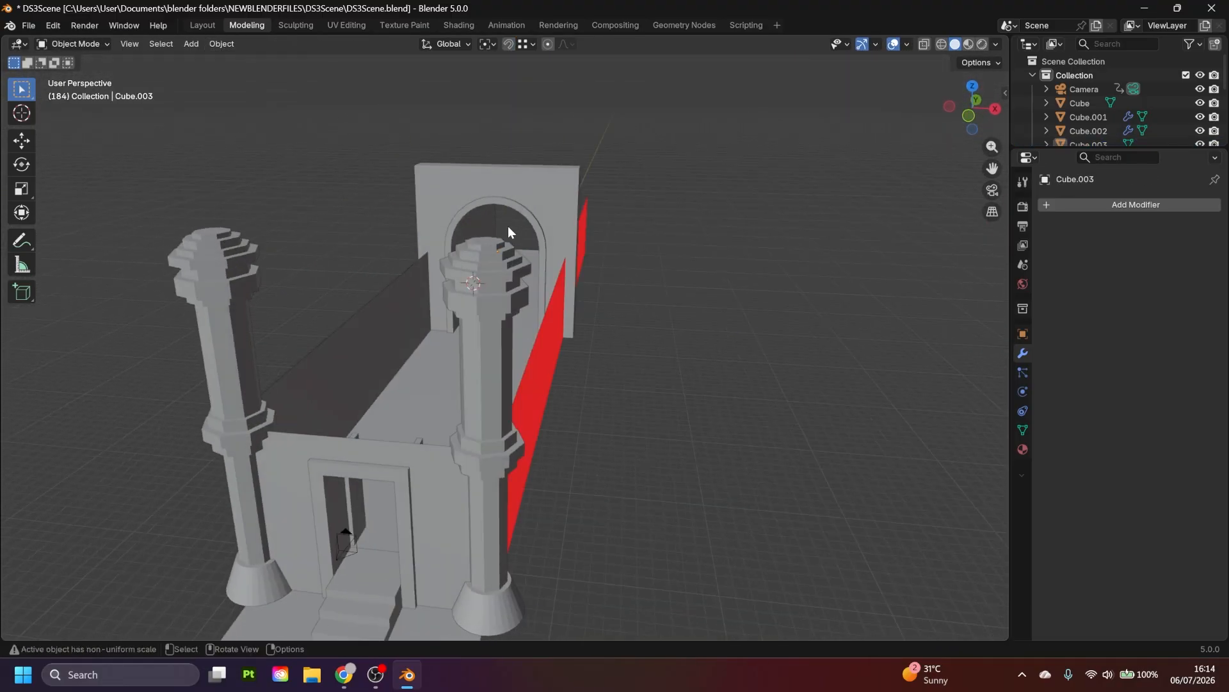
{"action": "left_click", "coordinate": [993, 191]}
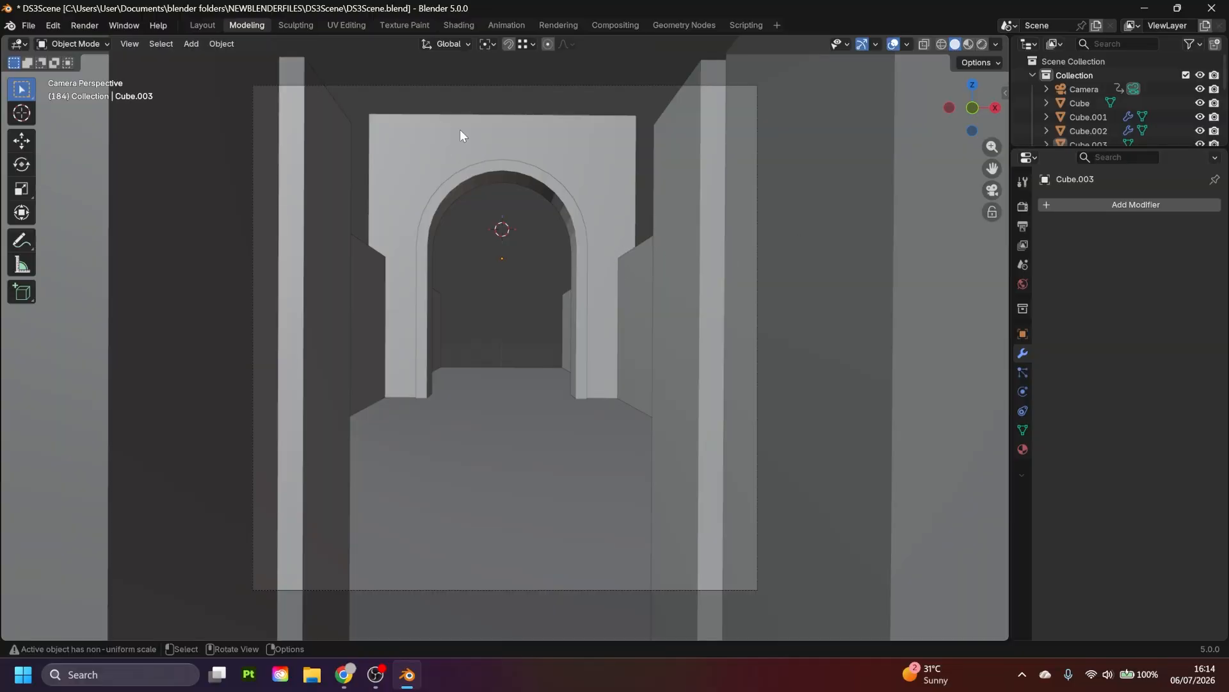
{"action": "key", "text": "space"}
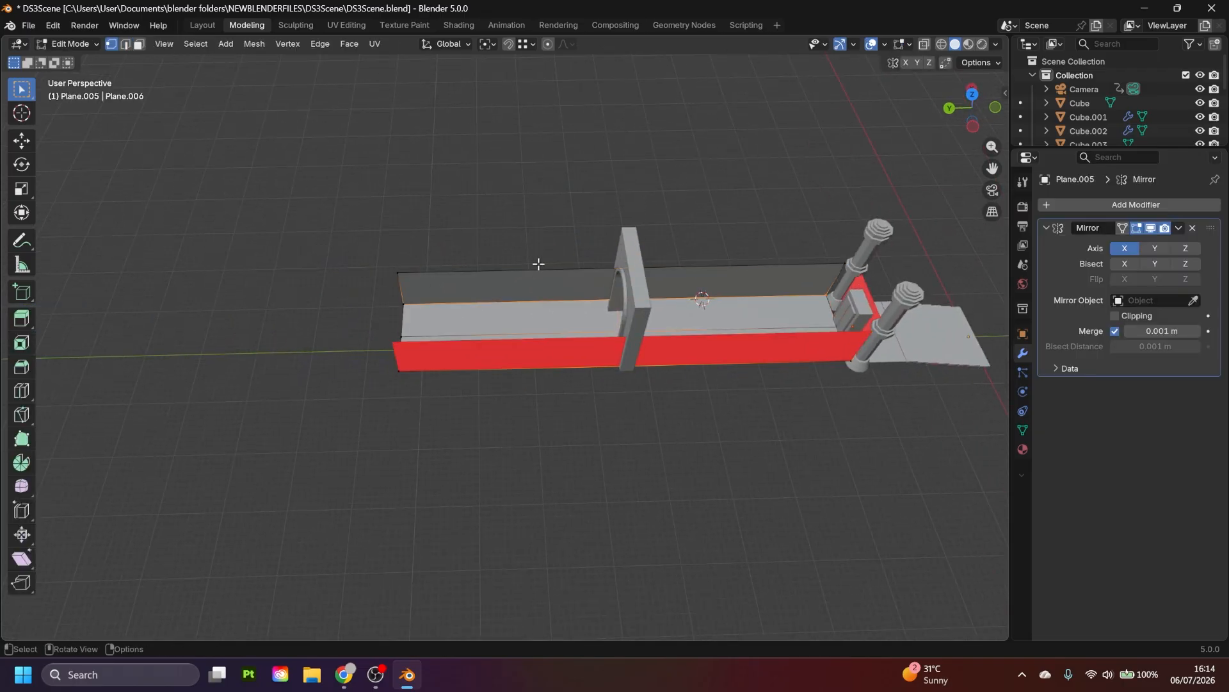
- Extend the far end of the floor and side walls by 16.554 m along Y
{"action": "key", "text": "shift+z"}
{"action": "left_click_drag", "start_coordinate": [470, 219], "coordinate": [362, 400]}
{"action": "key", "text": "shift+z"}
{"action": "scroll", "coordinate": [448, 336], "scroll_direction": "up", "scroll_amount": 2}
{"action": "middle_click_drag", "start_coordinate": [395, 333], "coordinate": [481, 329], "text": "shift"}
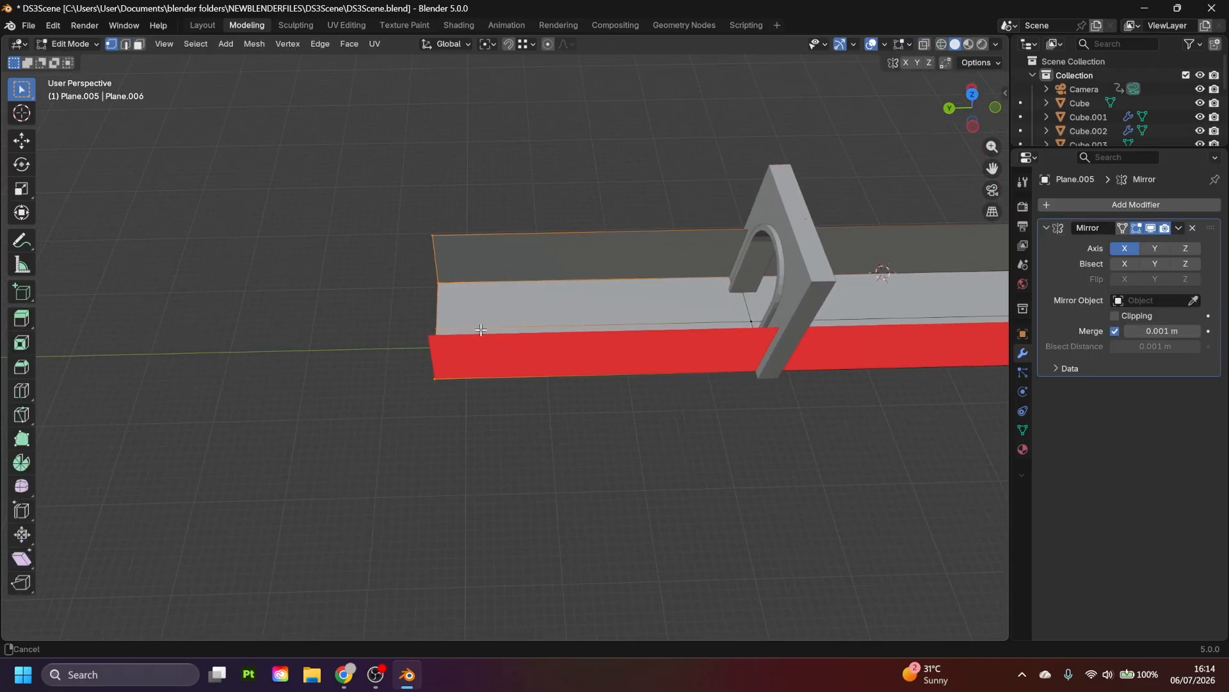
{"action": "left_click", "coordinate": [383, 321]}
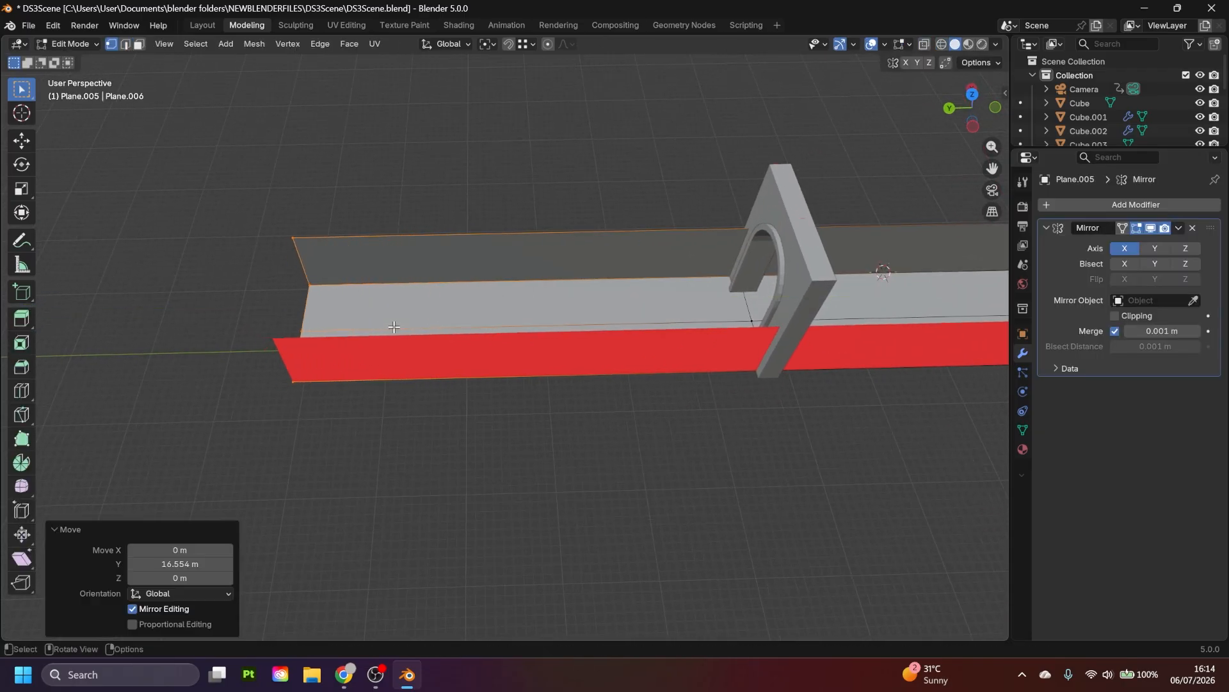
- Dissolve the extra edge loop crossing the floor beside the archway wall
{"action": "middle_click_drag", "start_coordinate": [774, 325], "coordinate": [642, 357], "text": "shift"}
{"action": "key", "text": "2"}
{"action": "left_click", "coordinate": [623, 333], "text": "alt"}
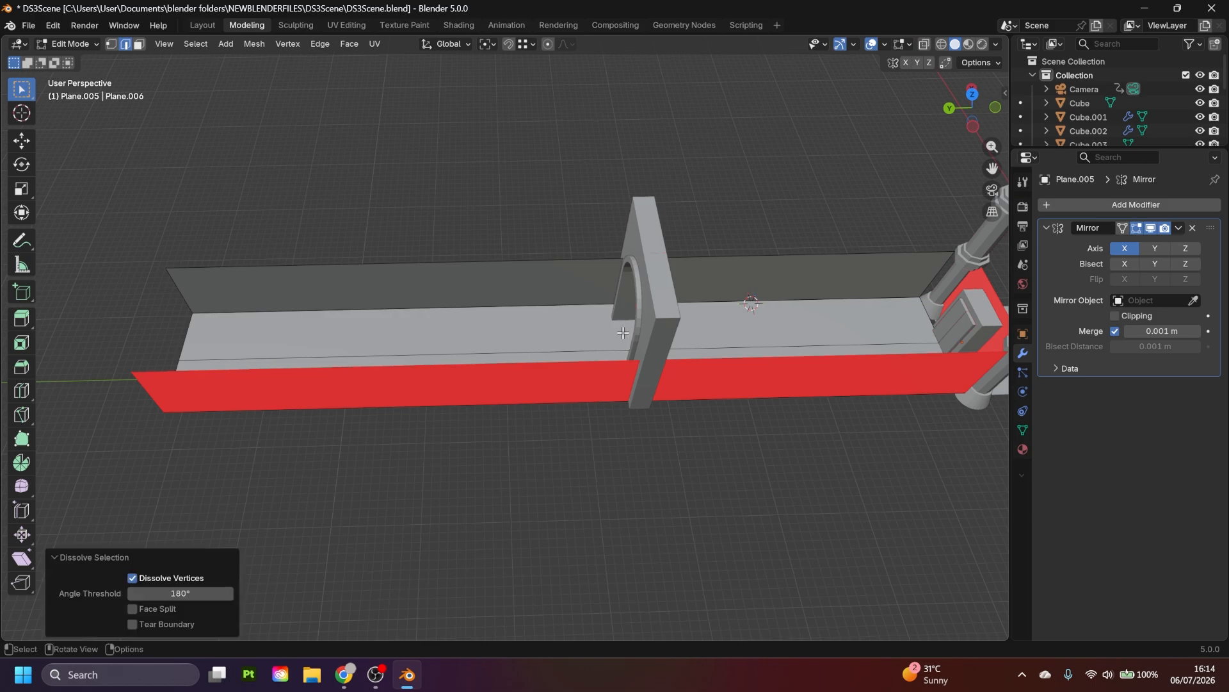
- Play the animation through the camera to examine the archway wall in the extended corridor
{"action": "key", "text": "Tab"}
{"action": "left_click", "coordinate": [522, 333]}
{"action": "key", "text": "Tab"}
{"action": "key", "text": "Tab"}
{"action": "scroll", "coordinate": [559, 332], "scroll_direction": "up", "scroll_amount": 2}
{"action": "left_click", "coordinate": [560, 331]}
{"action": "left_click_drag", "start_coordinate": [560, 331], "coordinate": [461, 333]}
{"action": "left_click", "coordinate": [668, 258]}
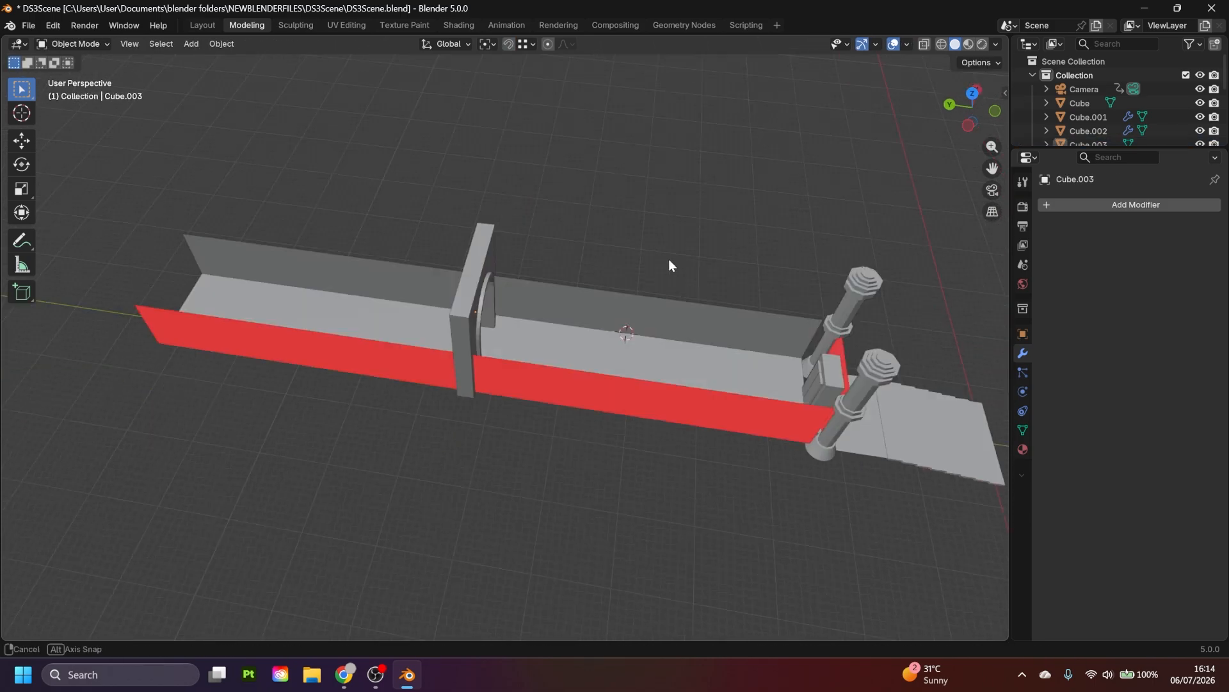
{"action": "key", "text": "KP_0"}
{"action": "key", "text": "space"}
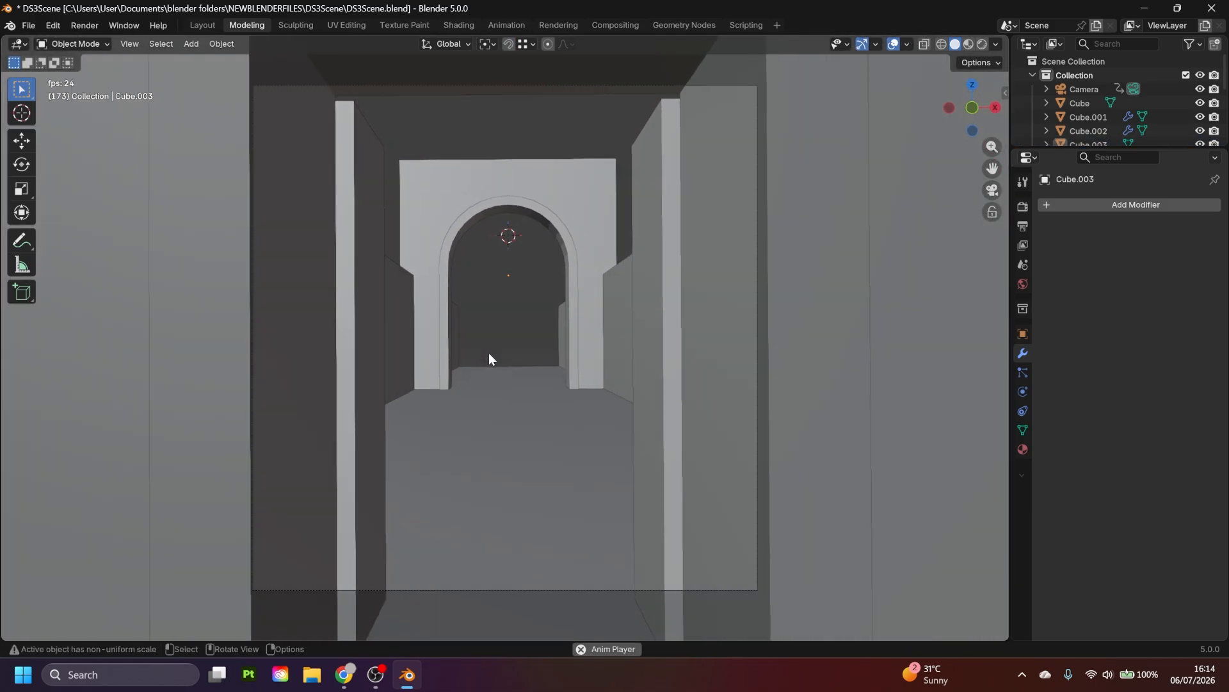
{"action": "key", "text": "Escape"}
- Select every object in the scene except the camera
{"action": "middle_click_drag", "start_coordinate": [489, 353], "coordinate": [545, 302]}
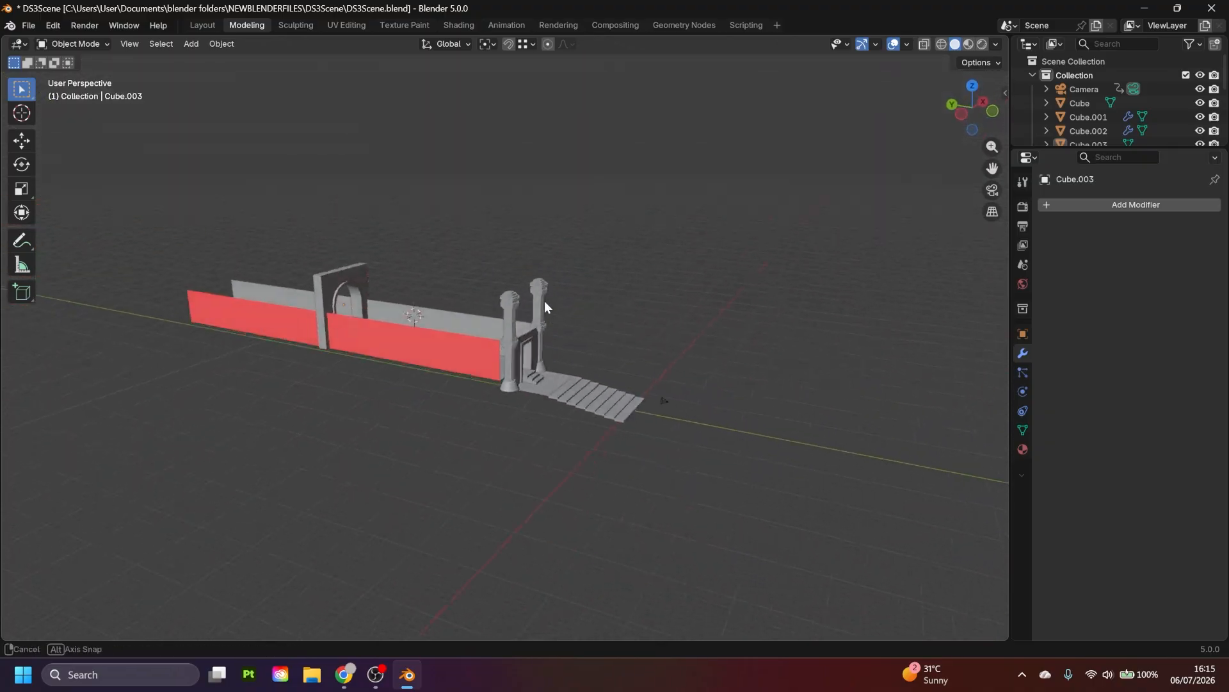
{"action": "middle_click_drag", "start_coordinate": [589, 370], "coordinate": [540, 399]}
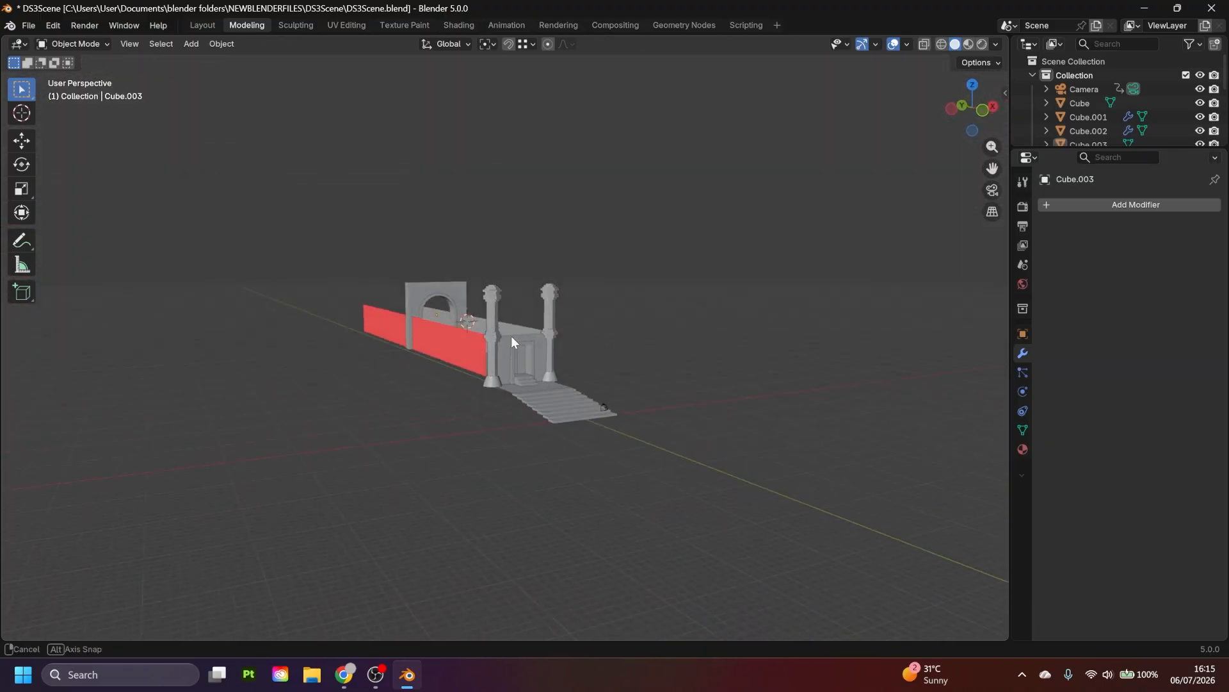
{"action": "middle_click_drag", "start_coordinate": [606, 365], "coordinate": [490, 286]}
{"action": "scroll", "coordinate": [521, 347], "scroll_direction": "up", "scroll_amount": 2}
{"action": "scroll", "coordinate": [491, 286], "scroll_direction": "up", "scroll_amount": 2}
{"action": "scroll", "coordinate": [490, 285], "scroll_direction": "up", "scroll_amount": 2}
{"action": "middle_click_drag", "start_coordinate": [492, 206], "coordinate": [555, 335], "text": "shift"}
{"action": "scroll", "coordinate": [351, 221], "scroll_direction": "down", "scroll_amount": 4}
{"action": "middle_click_drag", "start_coordinate": [102, 96], "coordinate": [327, 243], "text": "shift"}
{"action": "middle_click_drag", "start_coordinate": [692, 481], "coordinate": [407, 333], "text": "shift"}
{"action": "scroll", "coordinate": [408, 332], "scroll_direction": "up", "scroll_amount": 3}
{"action": "middle_click_drag", "start_coordinate": [572, 427], "coordinate": [540, 300], "text": "shift"}
{"action": "scroll", "coordinate": [521, 305], "scroll_direction": "up", "scroll_amount": 1}
{"action": "scroll", "coordinate": [540, 299], "scroll_direction": "up", "scroll_amount": 3}
{"action": "scroll", "coordinate": [558, 309], "scroll_direction": "down", "scroll_amount": 1}
{"action": "scroll", "coordinate": [701, 236], "scroll_direction": "down", "scroll_amount": 3}
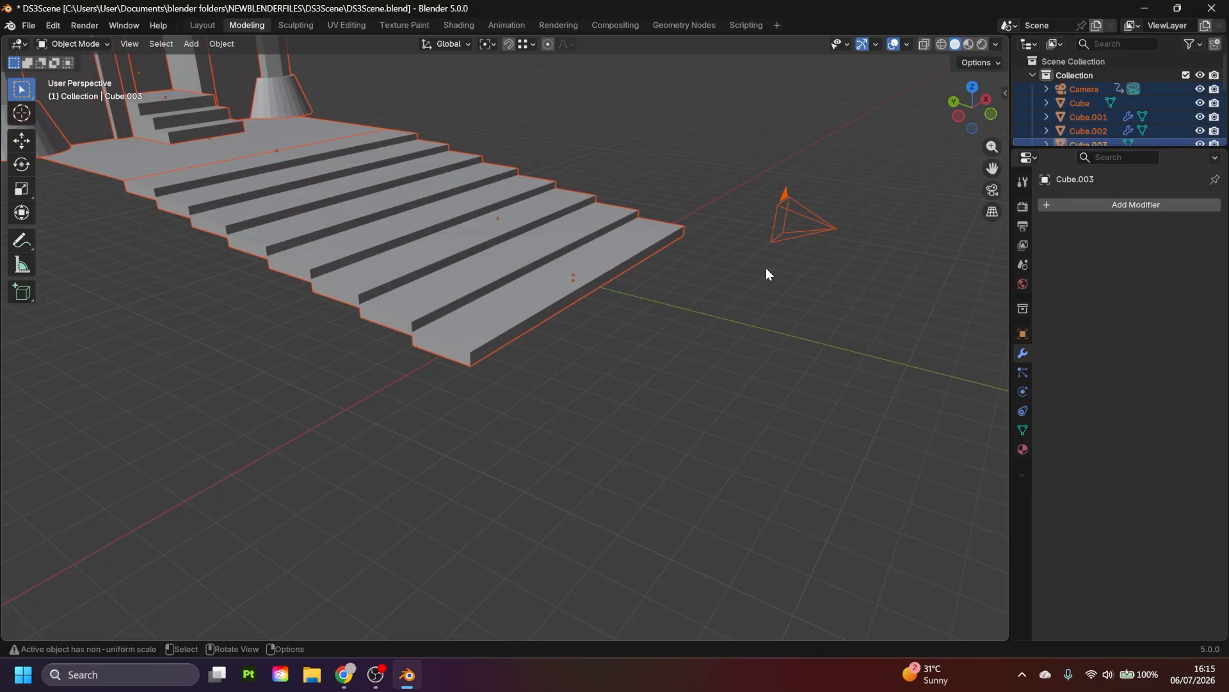
{"action": "scroll", "coordinate": [766, 272], "scroll_direction": "down", "scroll_amount": 1}
{"action": "scroll", "coordinate": [629, 286], "scroll_direction": "up", "scroll_amount": 2}
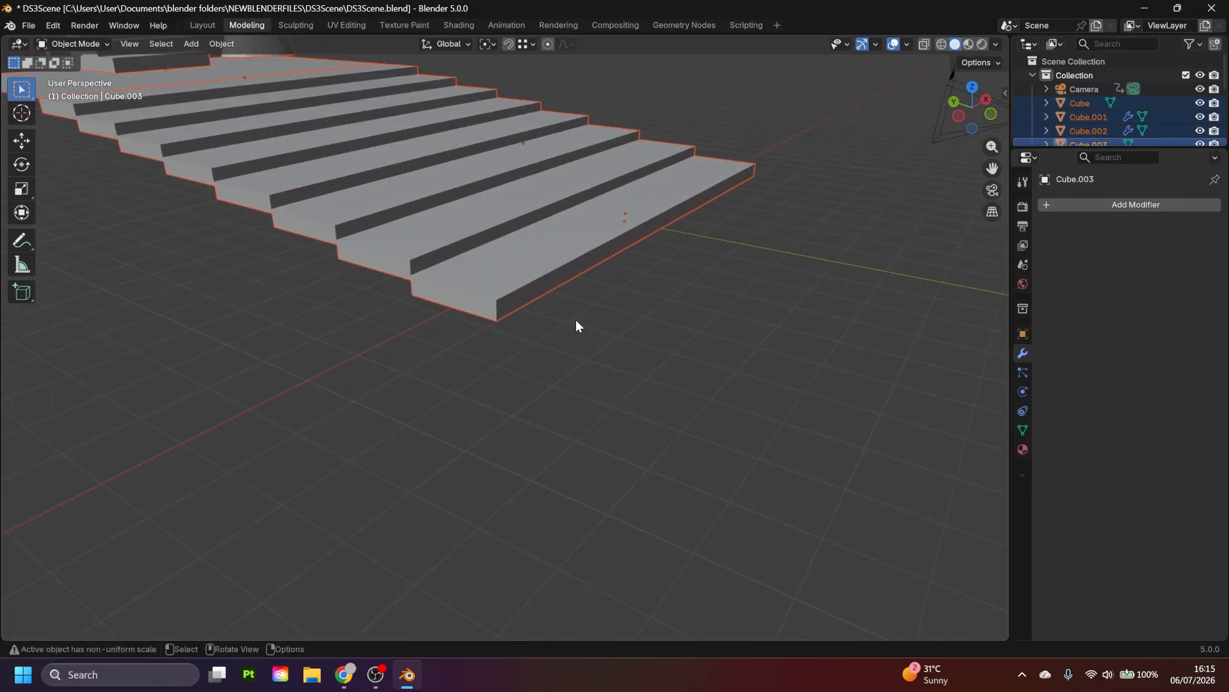
- Snap the 3D cursor to the bottom front edge of the lowest stair step
{"action": "key", "text": "Tab"}
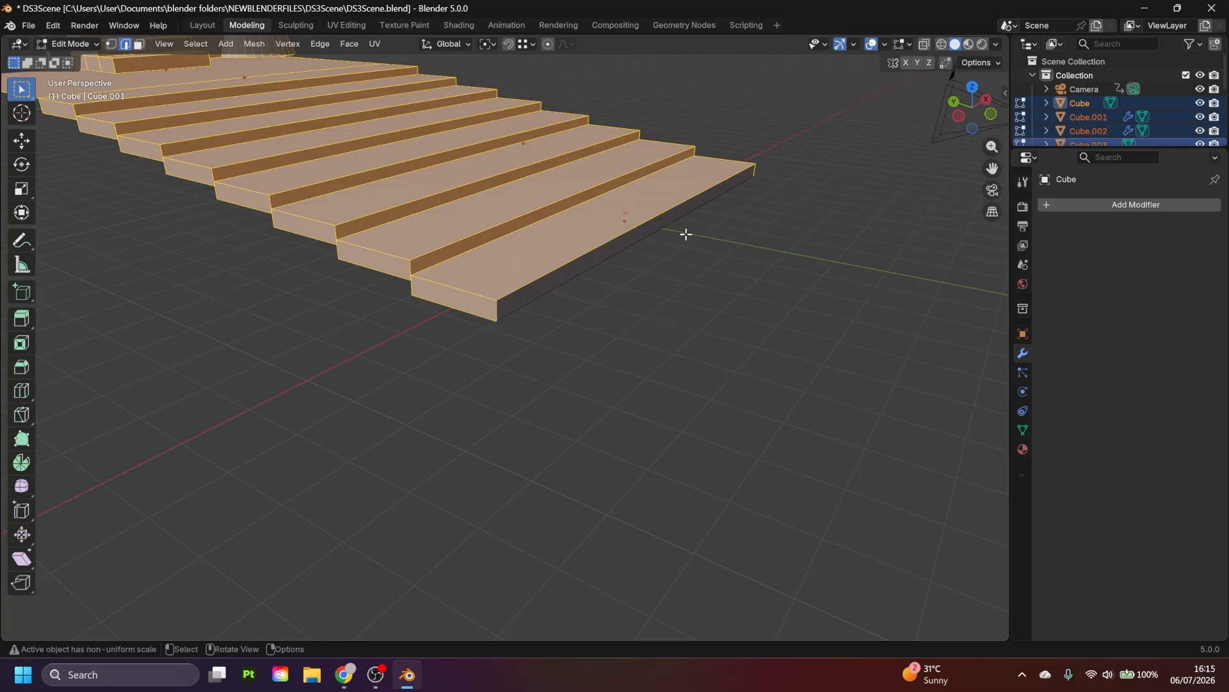
{"action": "left_click", "coordinate": [676, 223]}
{"action": "middle_click_drag", "start_coordinate": [611, 295], "coordinate": [624, 286]}
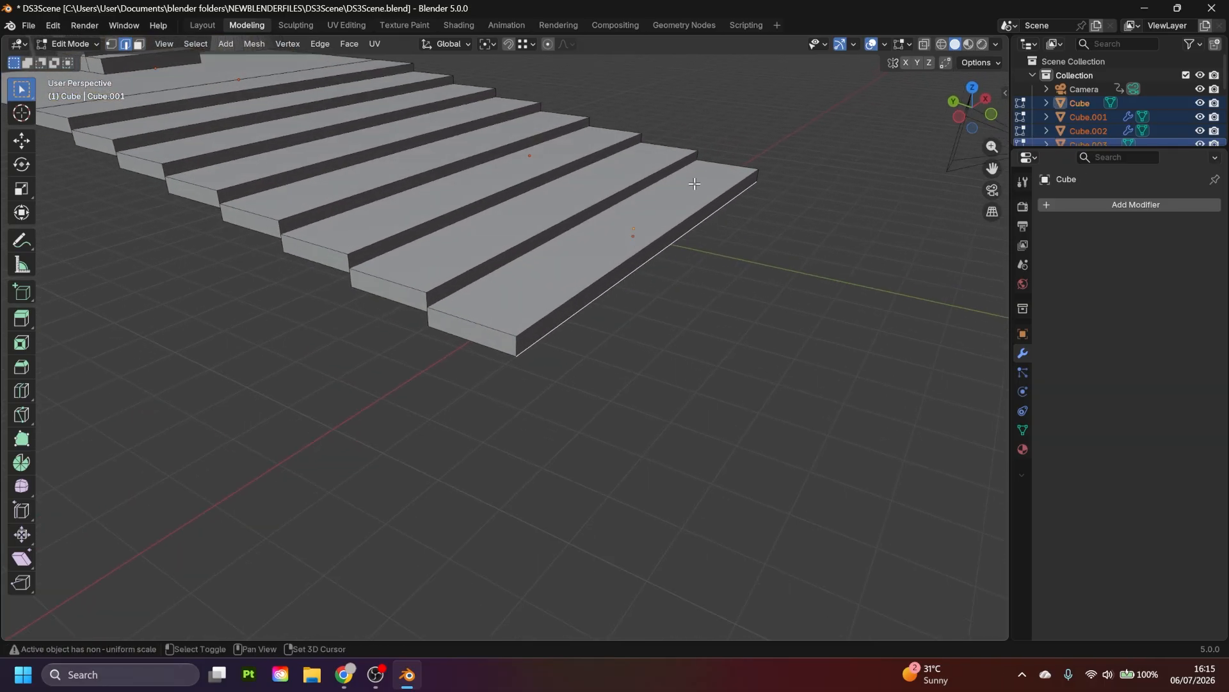
{"action": "left_click", "coordinate": [690, 241]}
{"action": "key", "text": "Tab"}
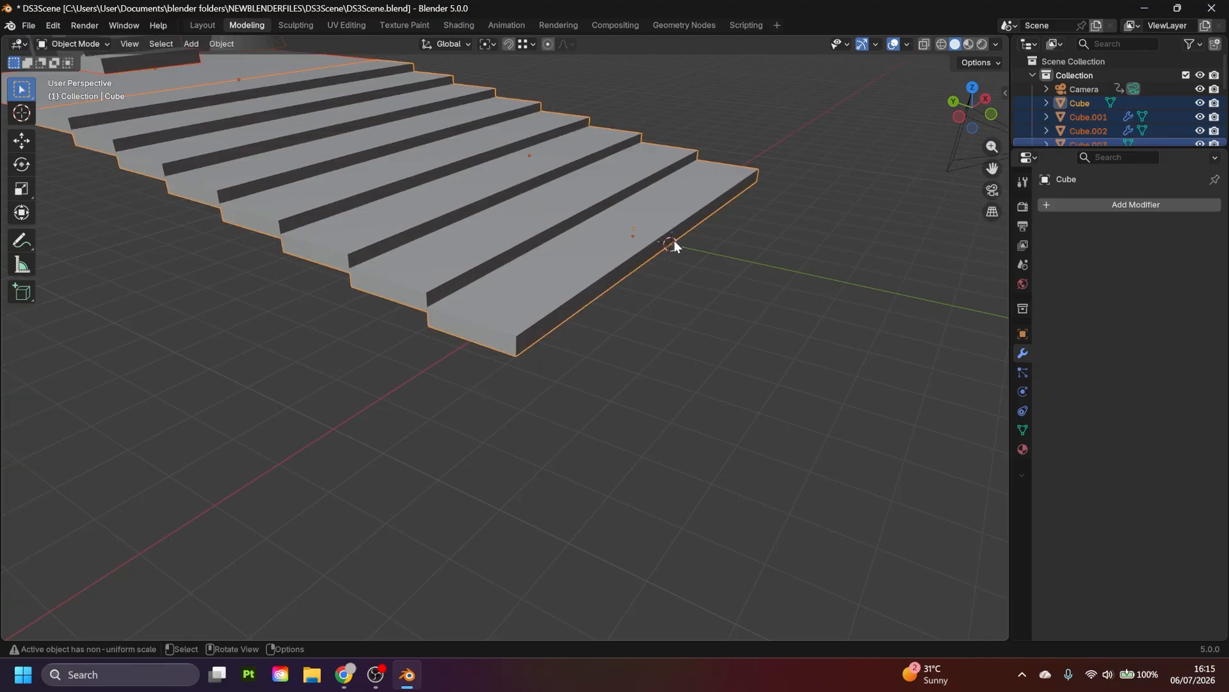
- Set the transform pivot point to 3D Cursor and scale the selected objects by 1.25
{"action": "scroll", "coordinate": [676, 229], "scroll_direction": "down", "scroll_amount": 3}
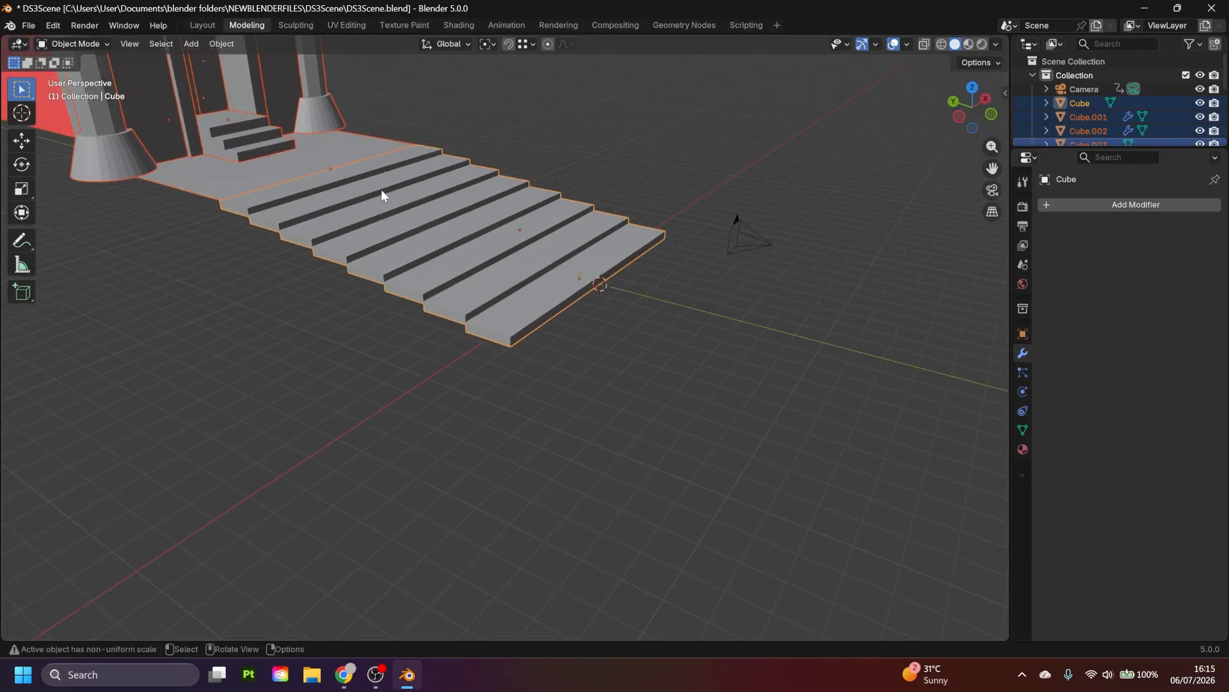
{"action": "scroll", "coordinate": [382, 190], "scroll_direction": "down", "scroll_amount": 4}
{"action": "middle_click_drag", "start_coordinate": [486, 203], "coordinate": [575, 216], "text": "shift"}
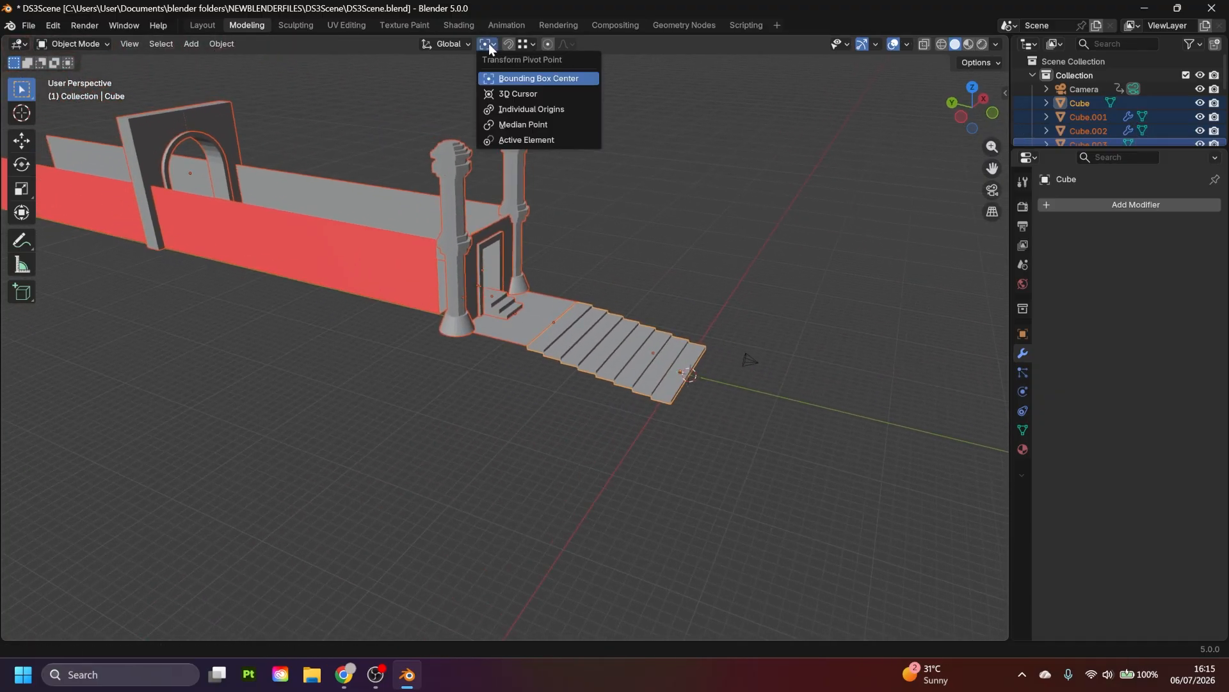
{"action": "left_click", "coordinate": [516, 93]}
{"action": "middle_click_drag", "start_coordinate": [690, 251], "coordinate": [636, 247]}
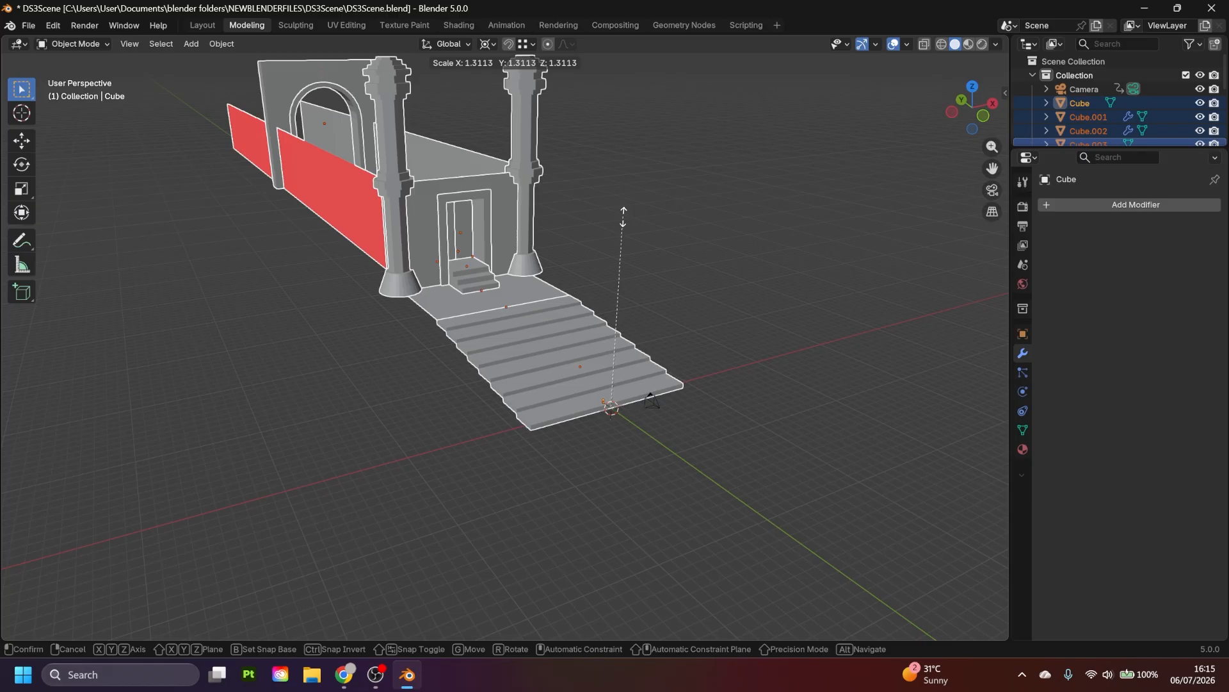
{"action": "type", "text": "1.25"}
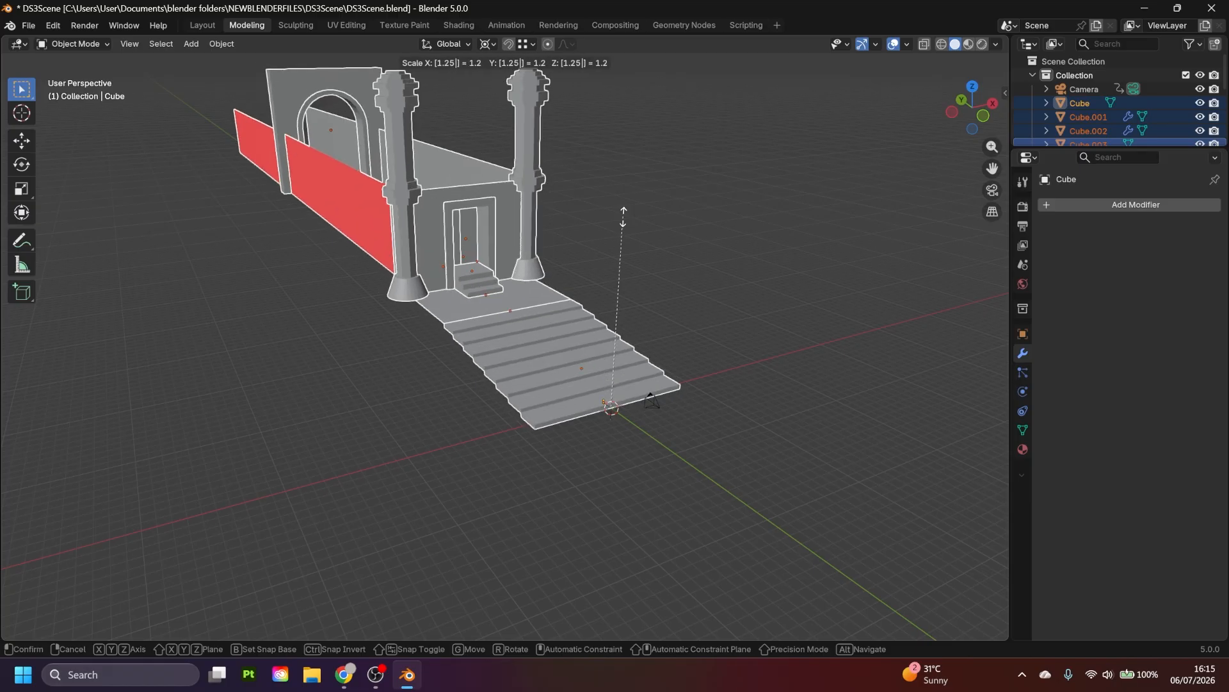
{"action": "key", "text": "Return"}
- Play the animation in front of the entrance to examine how the keyframed doors sit in the scaled door frame
{"action": "middle_click_drag", "start_coordinate": [718, 254], "coordinate": [666, 233]}
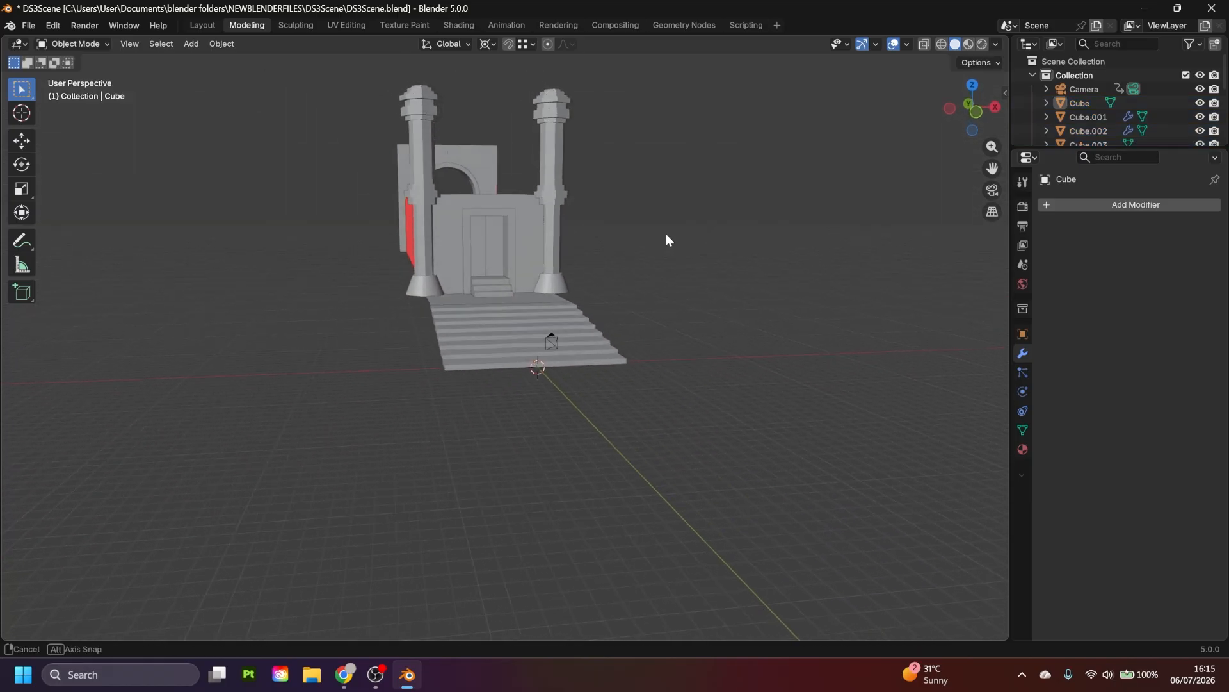
{"action": "scroll", "coordinate": [663, 236], "scroll_direction": "up", "scroll_amount": 4}
{"action": "left_click", "coordinate": [467, 173]}
{"action": "key", "text": "KP_Decimal"}
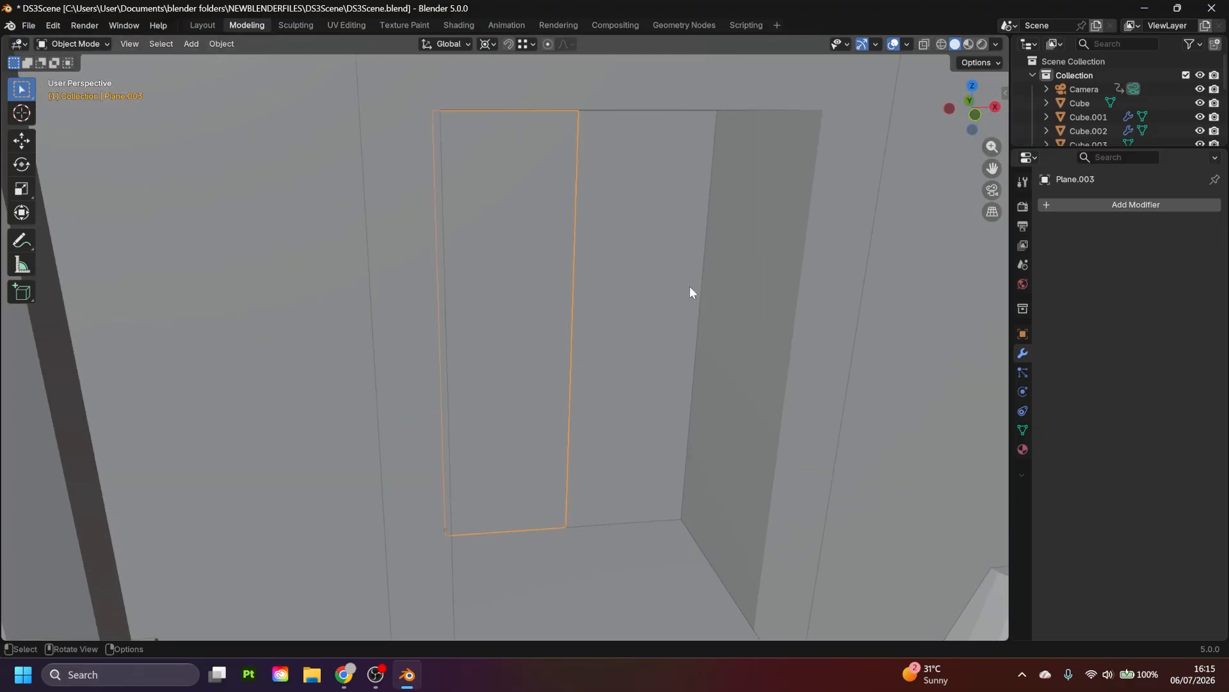
{"action": "middle_click_drag", "start_coordinate": [690, 287], "coordinate": [588, 333]}
{"action": "scroll", "coordinate": [572, 332], "scroll_direction": "down", "scroll_amount": 6}
{"action": "key", "text": "space"}
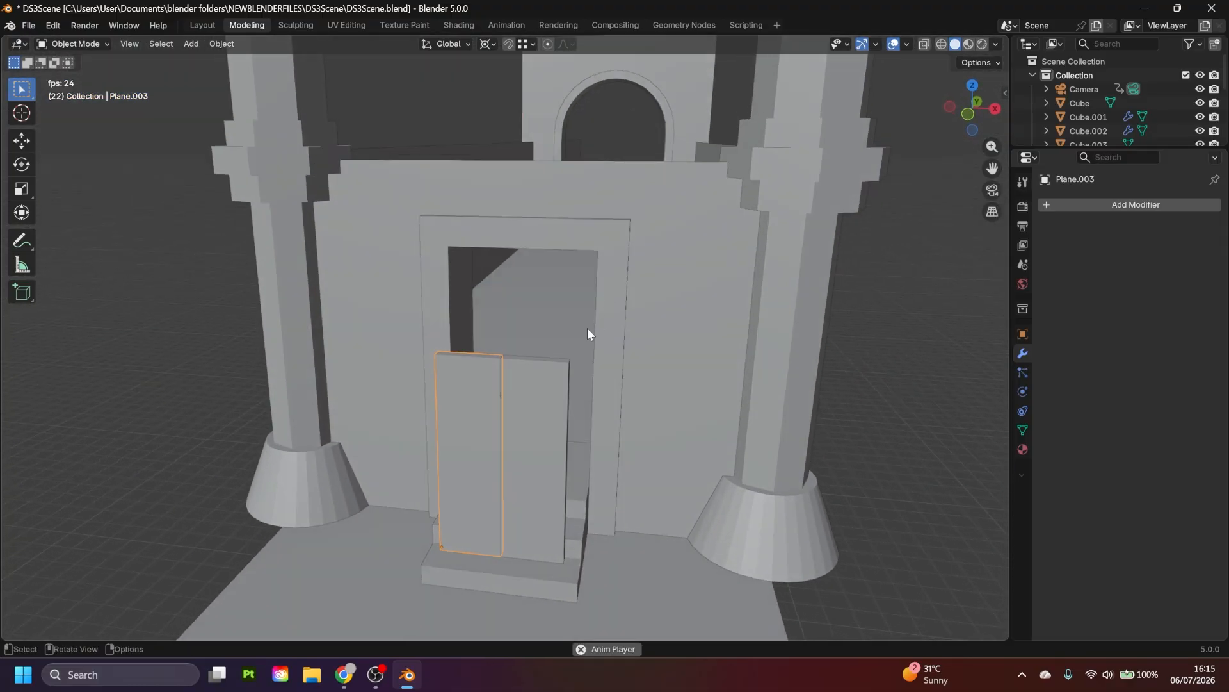
{"action": "scroll", "coordinate": [628, 474], "scroll_direction": "down", "scroll_amount": 4}
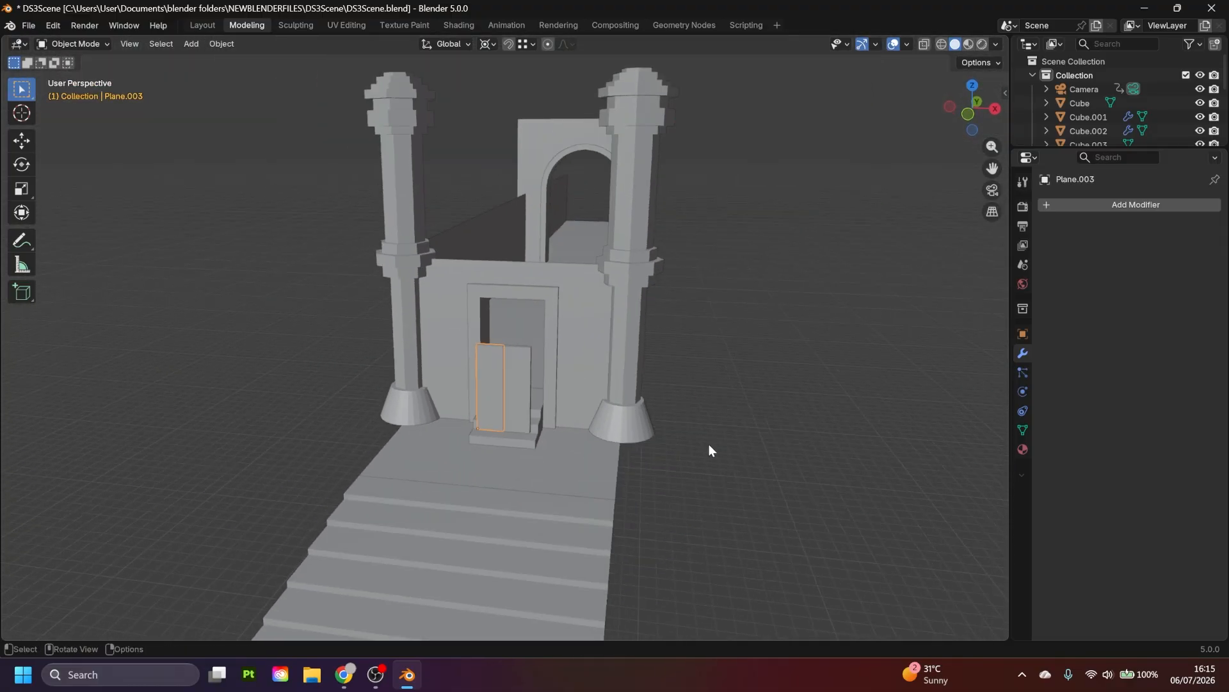
{"action": "middle_click_drag", "start_coordinate": [709, 444], "coordinate": [695, 351]}
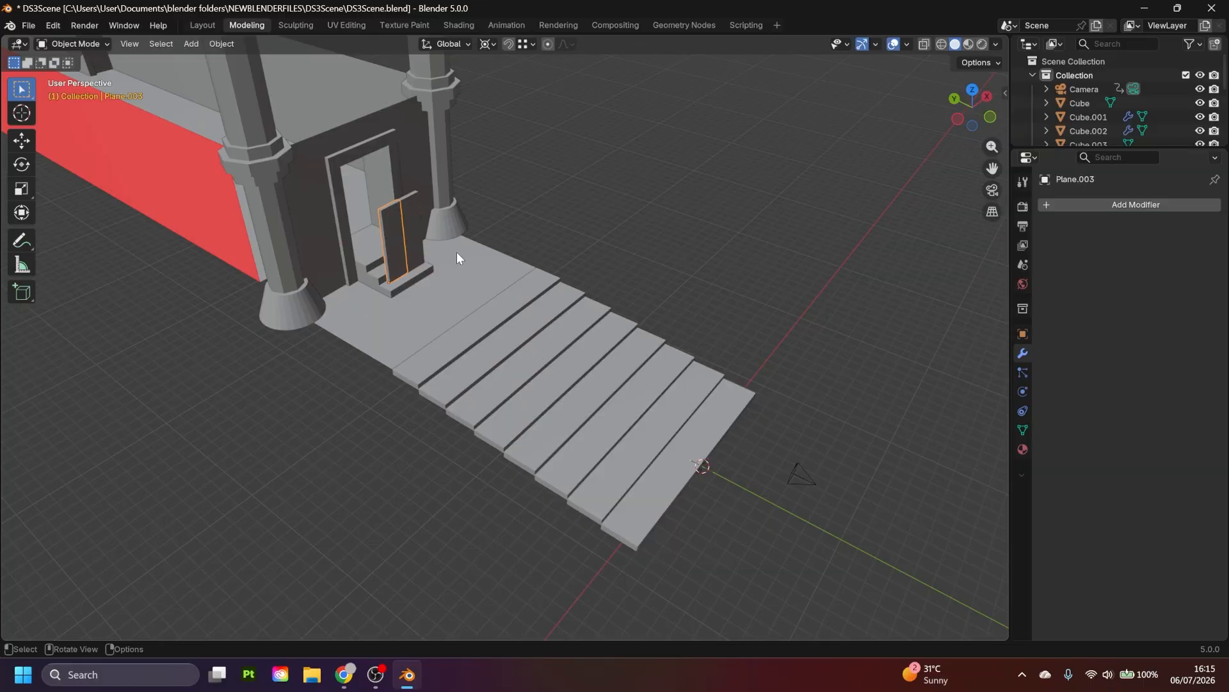
{"action": "scroll", "coordinate": [480, 259], "scroll_direction": "down", "scroll_amount": 4}
{"action": "scroll", "coordinate": [408, 369], "scroll_direction": "up", "scroll_amount": 2}
{"action": "middle_click_drag", "start_coordinate": [411, 375], "coordinate": [704, 301]}
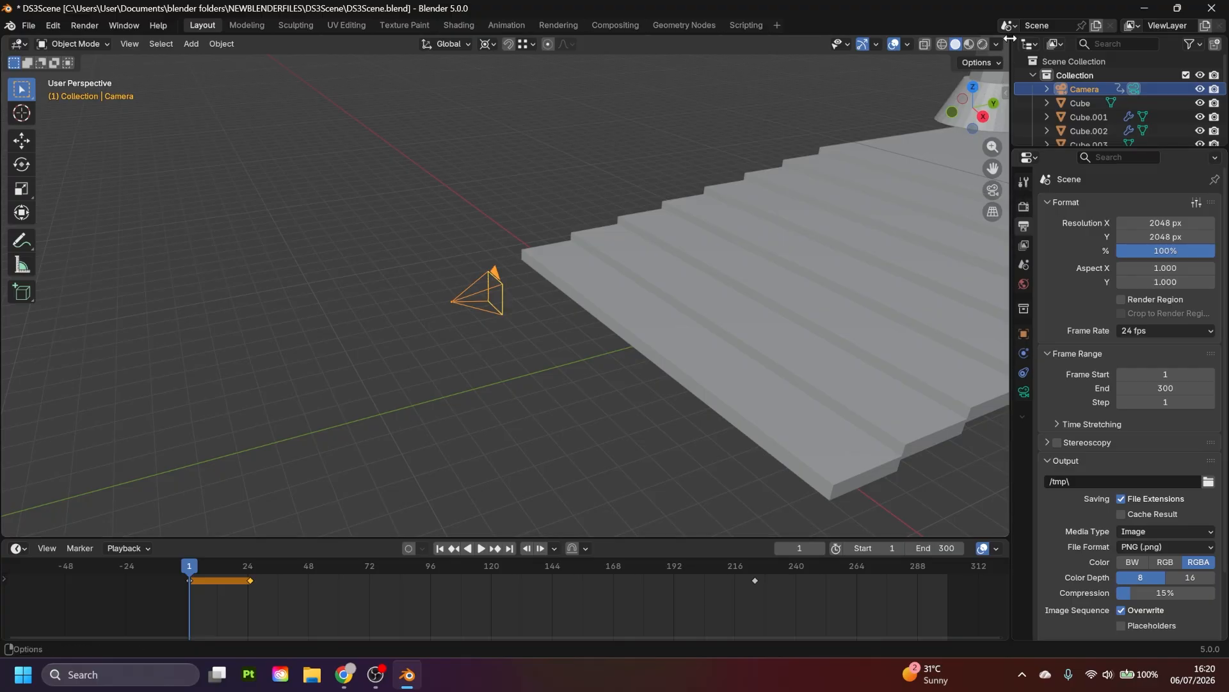
- Split the 3D viewport into two side-by-side views, one showing the camera view and the other the right orthographic view
{"action": "left_click_drag", "start_coordinate": [1010, 39], "coordinate": [1006, 39]}
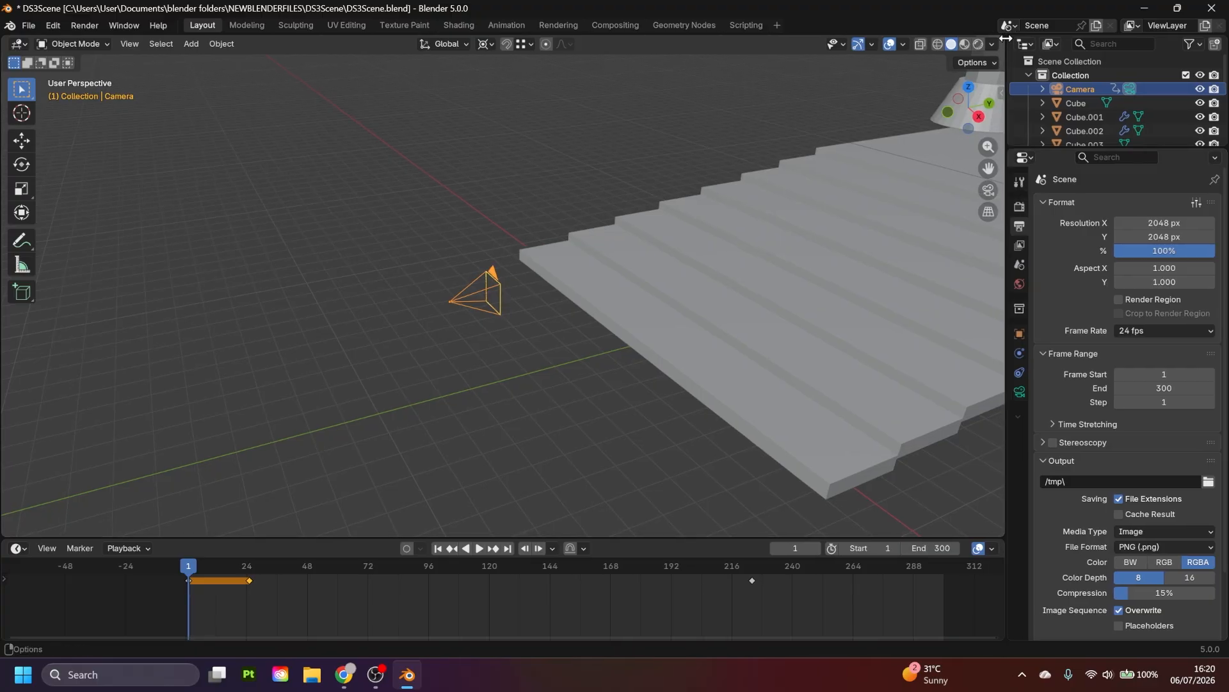
{"action": "middle_click_drag", "start_coordinate": [539, 383], "coordinate": [727, 336]}
{"action": "key", "text": "Delete"}
{"action": "middle_click_drag", "start_coordinate": [566, 363], "coordinate": [431, 428]}
{"action": "scroll", "coordinate": [730, 321], "scroll_direction": "down", "scroll_amount": 3}
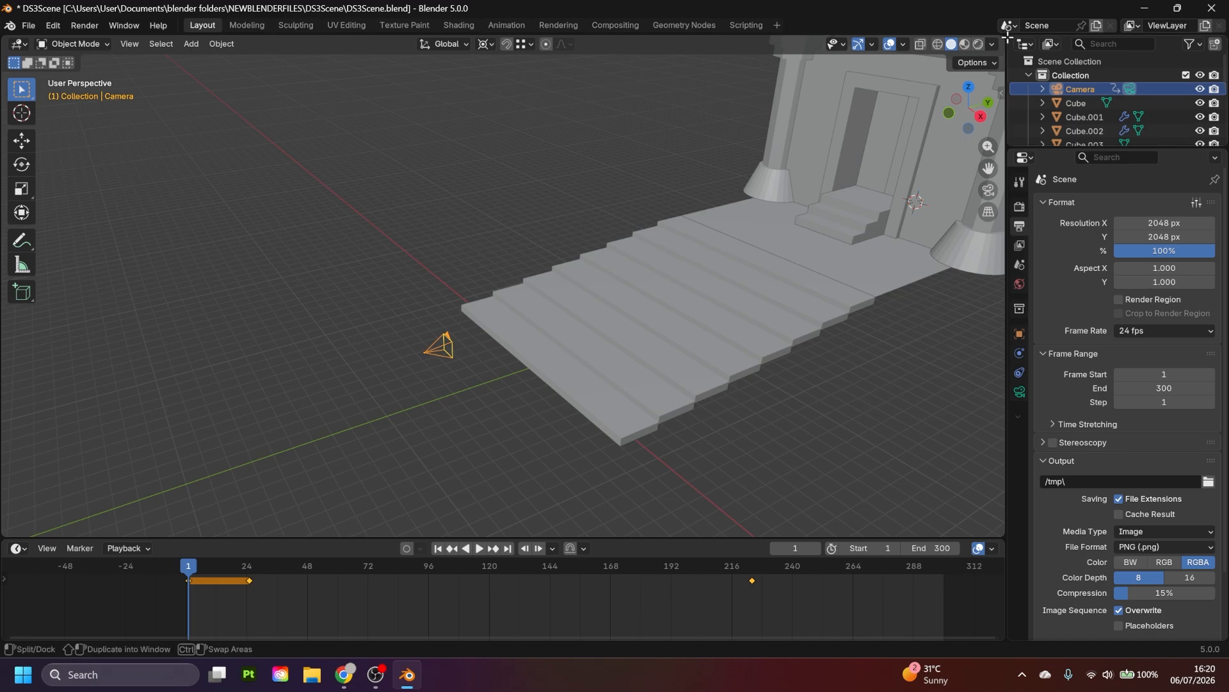
{"action": "right_click", "coordinate": [1016, 13]}
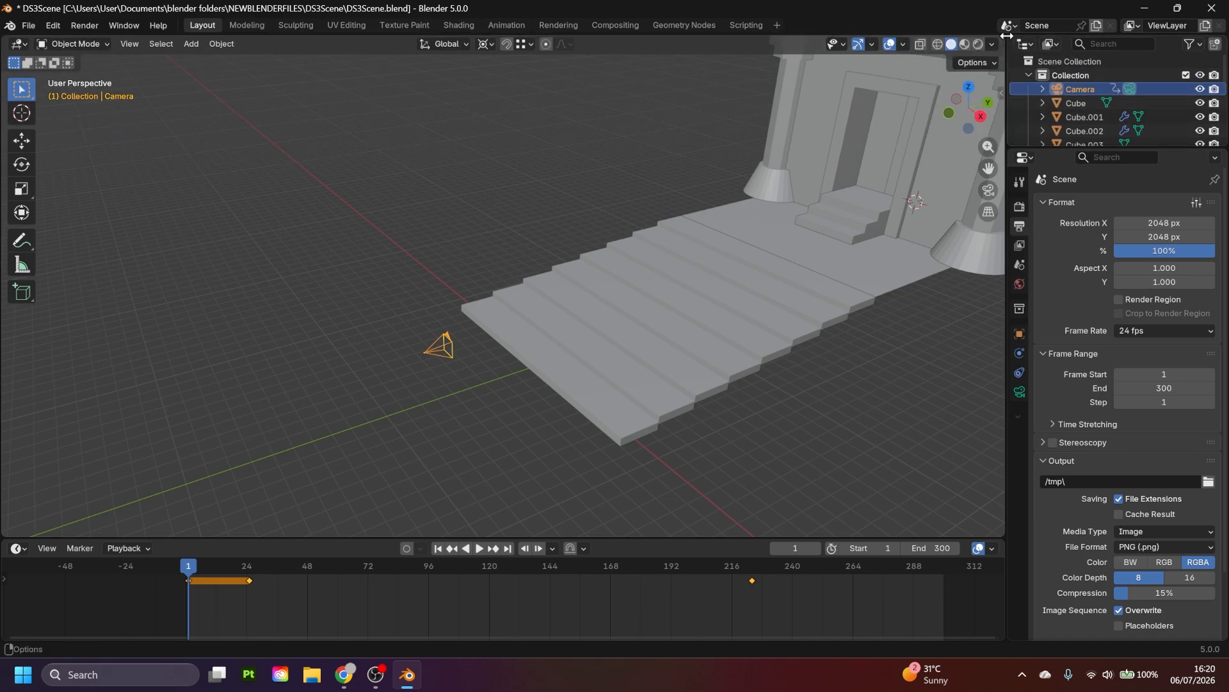
{"action": "left_click_drag", "start_coordinate": [1005, 35], "coordinate": [503, 212]}
{"action": "key", "text": "KP_3"}
{"action": "middle_click_drag", "start_coordinate": [719, 316], "coordinate": [683, 275], "text": "shift"}
{"action": "key", "text": "KP_0"}
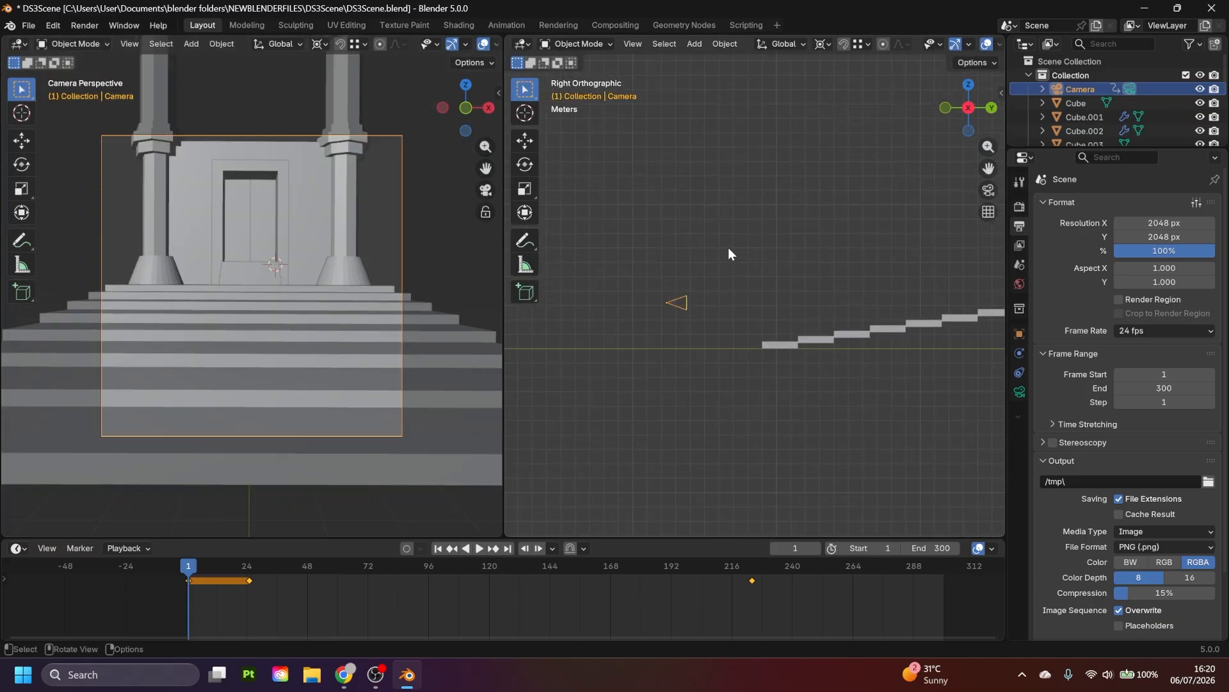
- Move the camera about -0.4 m along Y and 0.17 m along Z, and set its focal length to 36.4 mm
{"action": "key", "text": "g"}
{"action": "left_click", "coordinate": [809, 259]}
{"action": "left_click", "coordinate": [1020, 373]}
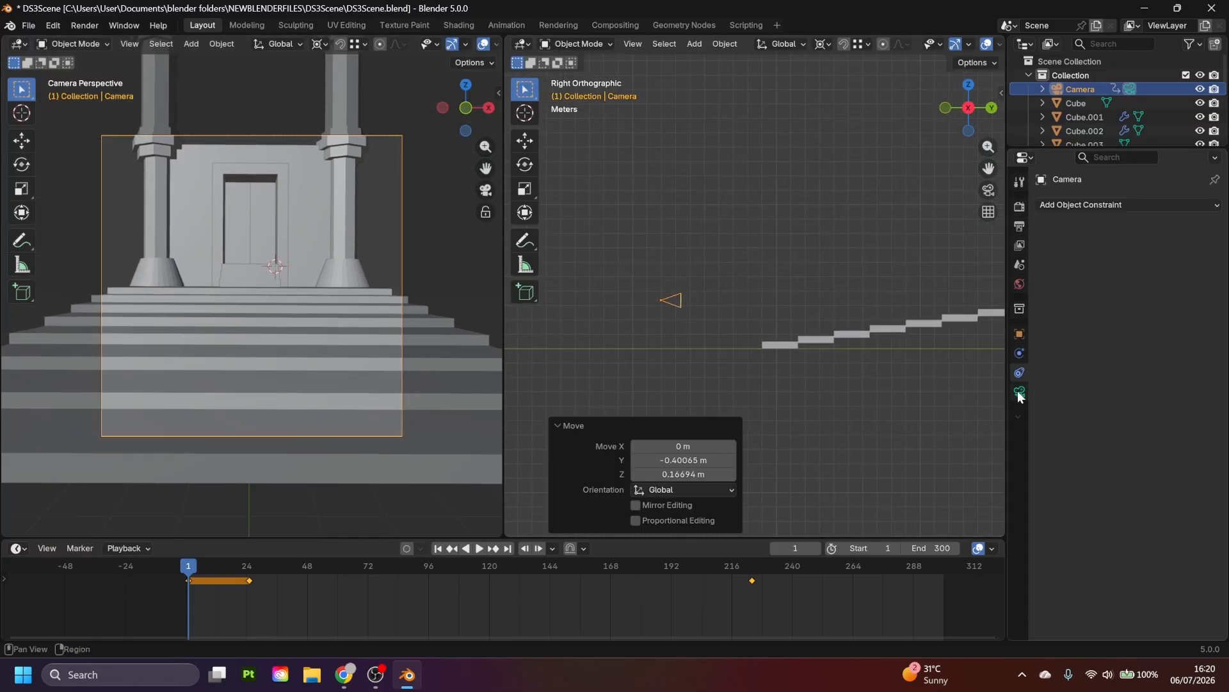
{"action": "left_click", "coordinate": [1020, 392]}
{"action": "left_click_drag", "start_coordinate": [1154, 271], "coordinate": [1068, 272]}
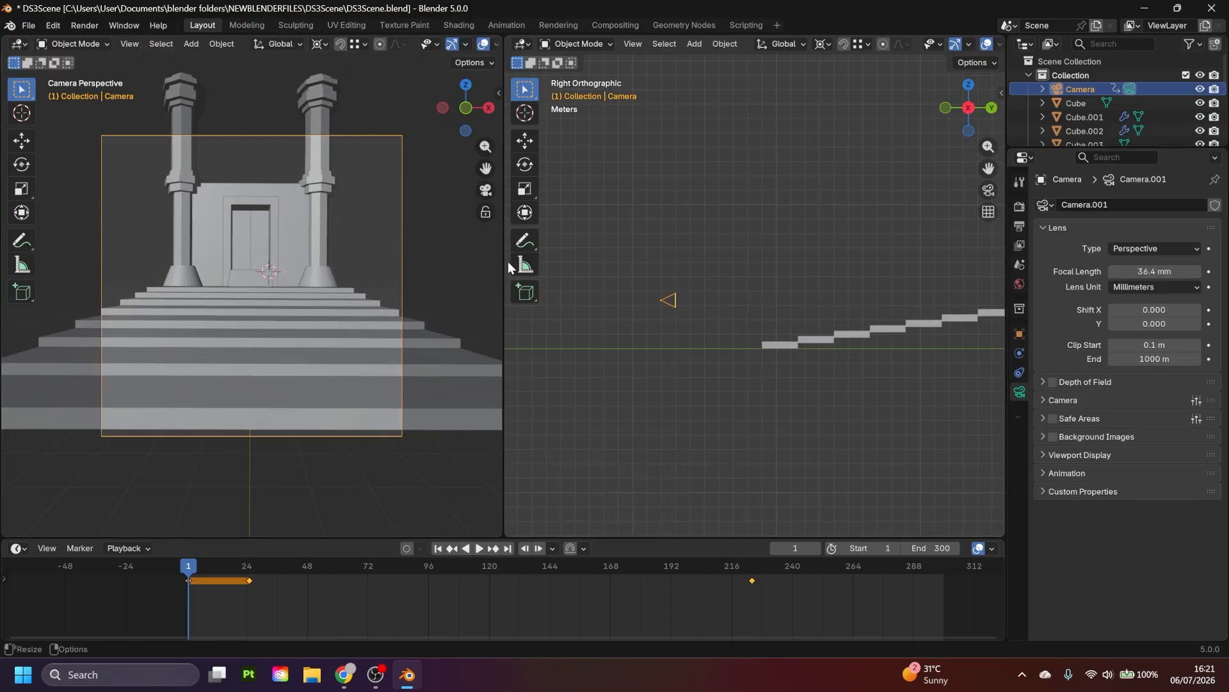
- Move the camera about 0.66 m along Y and 0.74 m along Z
{"action": "left_click", "coordinate": [797, 168]}
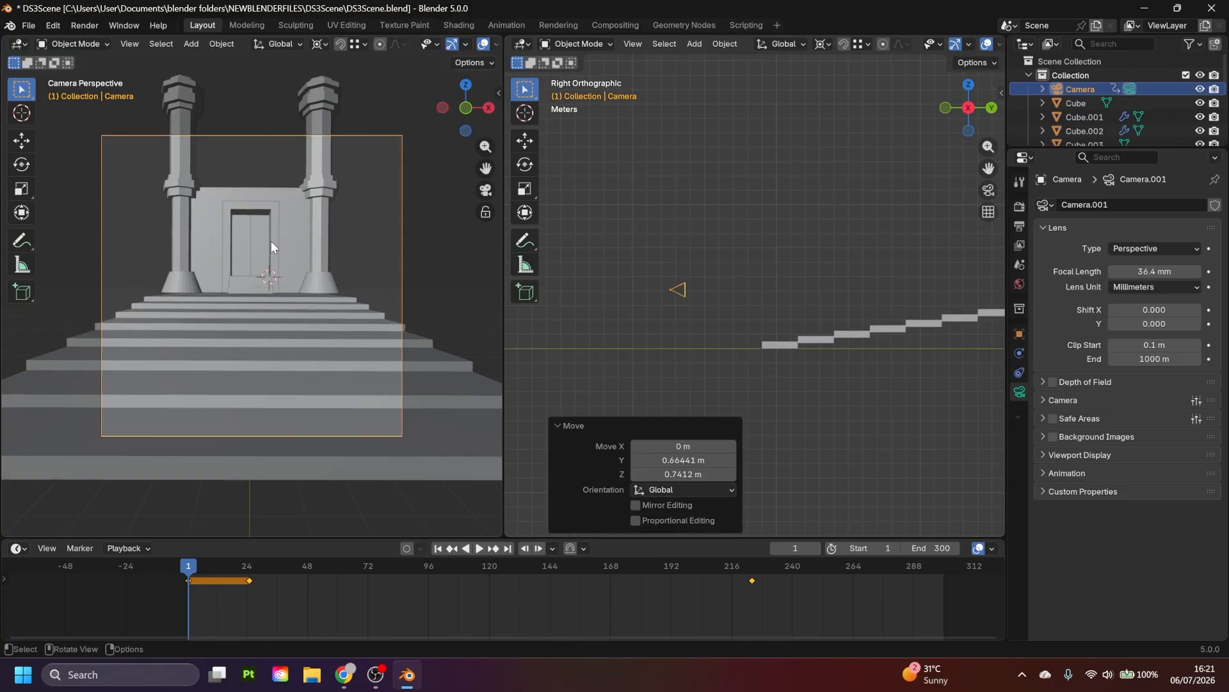
{"action": "key", "text": "r"}
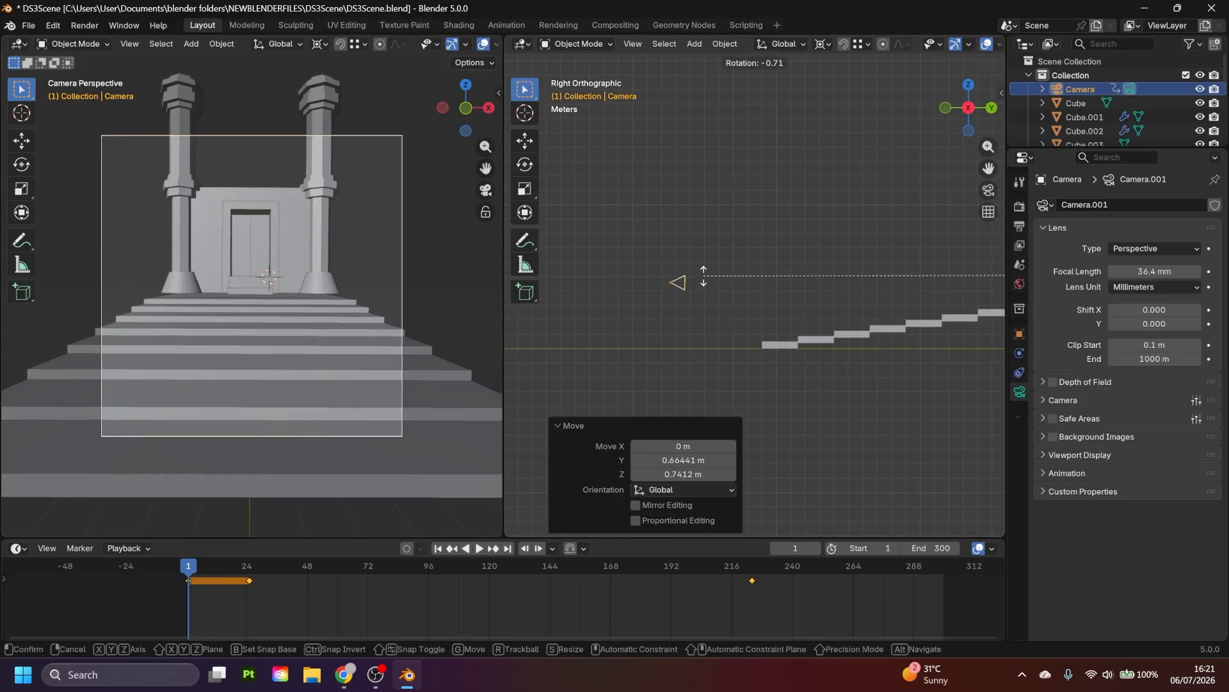
{"action": "right_click", "coordinate": [703, 278]}
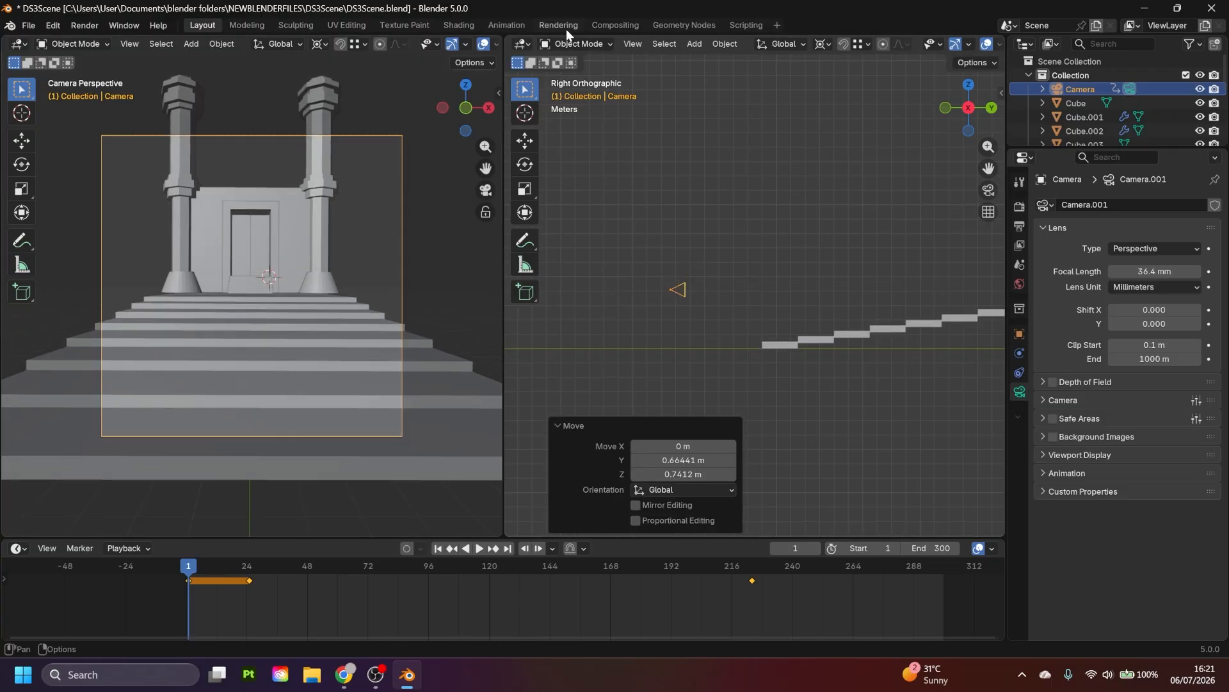
- Set the pivot point to Bounding Box Center, tilt the camera up about 2°, and keyframe it at frame 1
{"action": "left_click", "coordinate": [829, 44]}
{"action": "left_click", "coordinate": [843, 56]}
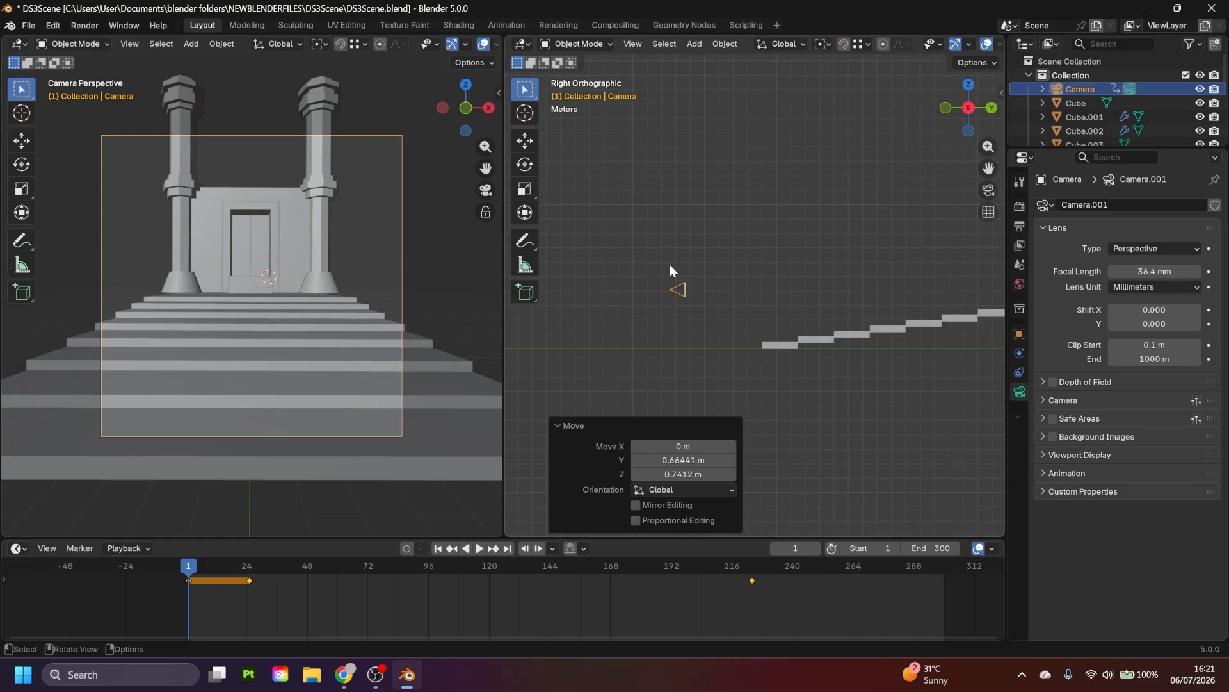
{"action": "key", "text": "r"}
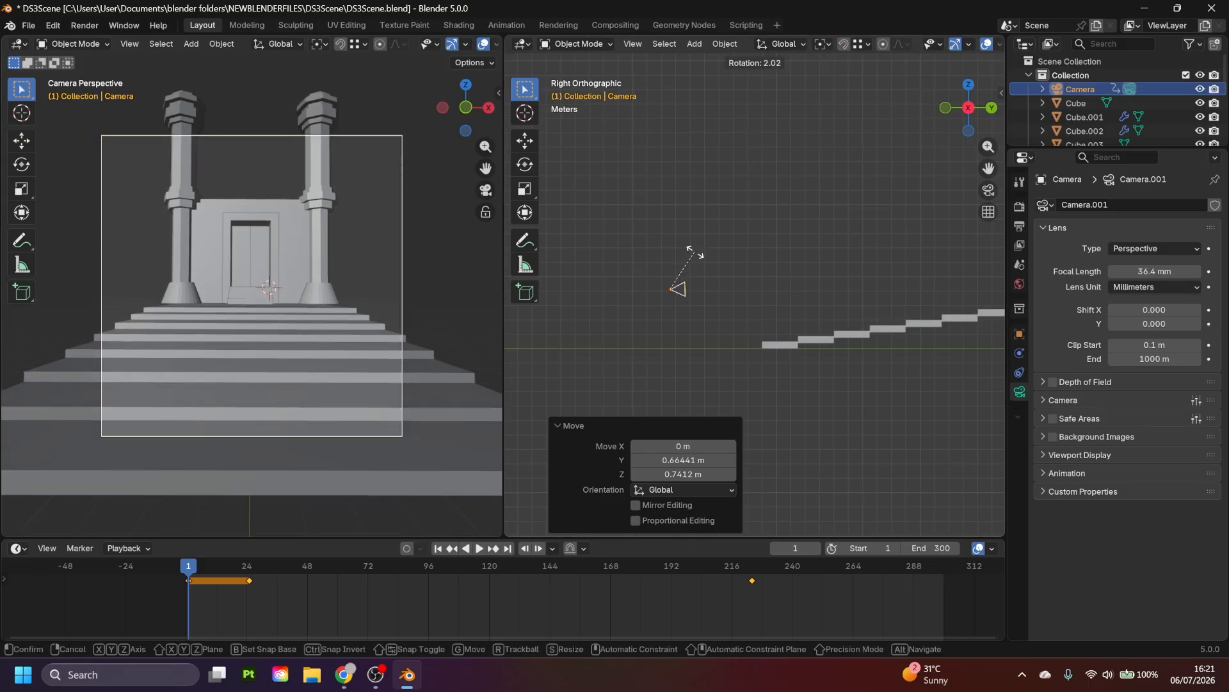
{"action": "left_click", "coordinate": [706, 213]}
{"action": "key", "text": "i"}
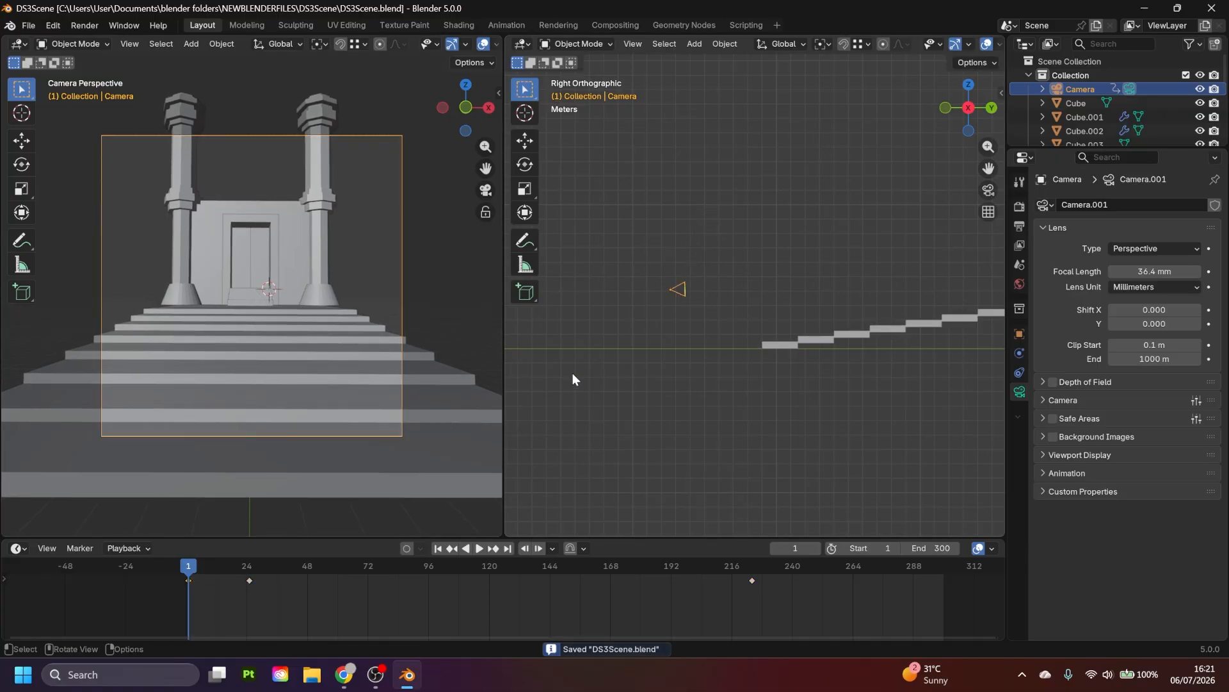
- Go to frame 200 and delete the camera's last keyframe, near frame 224
{"action": "left_click_drag", "start_coordinate": [192, 568], "coordinate": [691, 588]}
{"action": "key", "text": "Delete"}
{"action": "left_click", "coordinate": [751, 580]}
{"action": "key", "text": "Delete"}
- Move the camera about 36.9 m along Y and 5.8 m along Z into the doorway, fine-tune its position, and keyframe it at frame 200
{"action": "middle_click_drag", "start_coordinate": [950, 258], "coordinate": [714, 301], "text": "shift"}
{"action": "key", "text": "g"}
{"action": "left_click", "coordinate": [741, 198]}
{"action": "key", "text": "shift+z"}
{"action": "key", "text": "KP_Decimal"}
{"action": "key", "text": "g"}
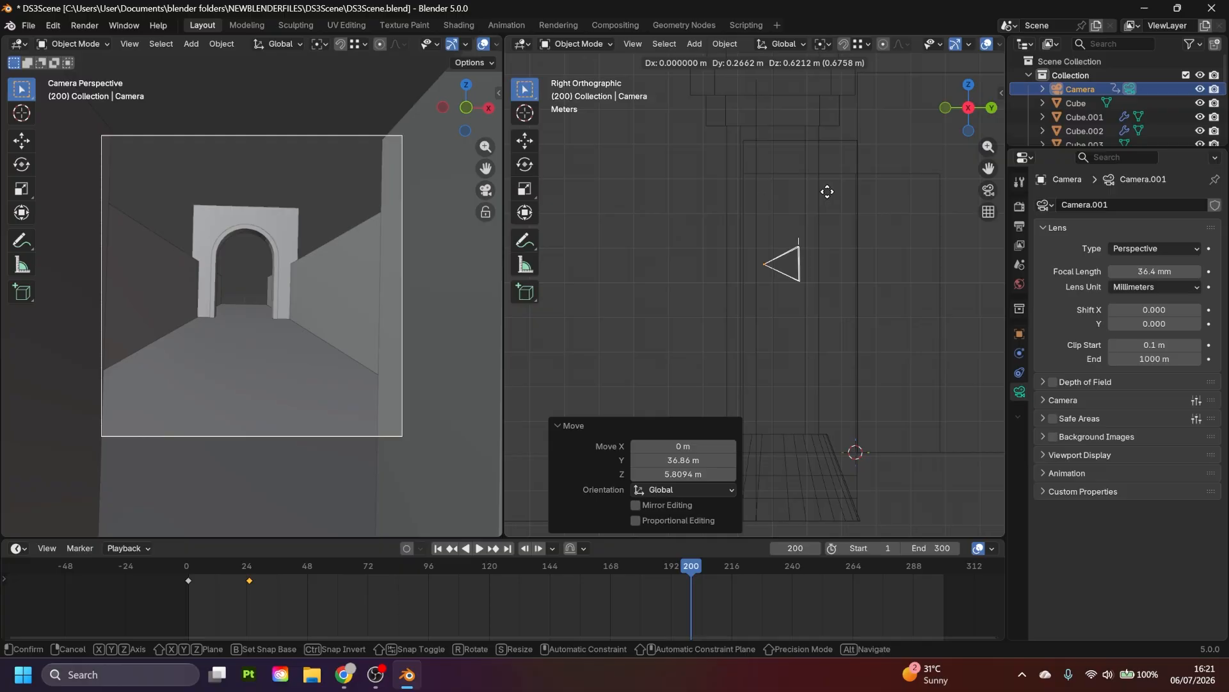
{"action": "left_click", "coordinate": [792, 220]}
{"action": "key", "text": "i"}
- Return to frame 1 and play the animation through the camera in the Modeling workspace to check the new camera path
{"action": "key", "text": "shift+Left"}
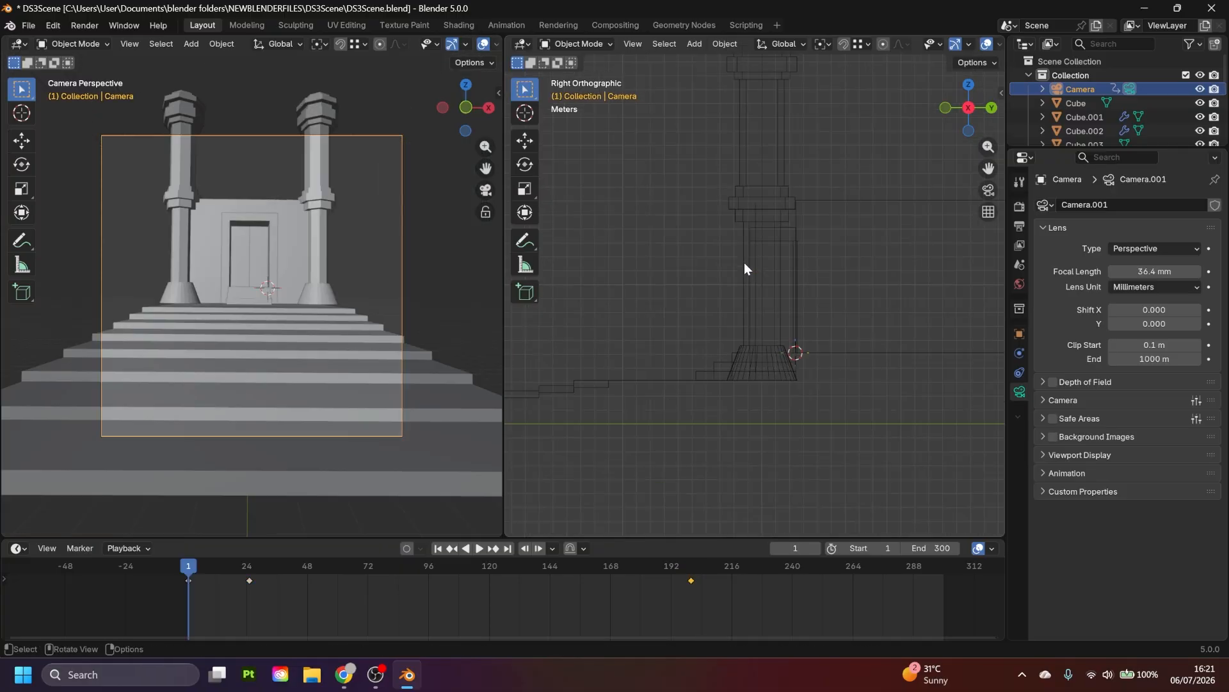
{"action": "left_click", "coordinate": [246, 25]}
{"action": "key", "text": "KP_0"}
{"action": "left_click", "coordinate": [817, 286]}
{"action": "key", "text": "space"}
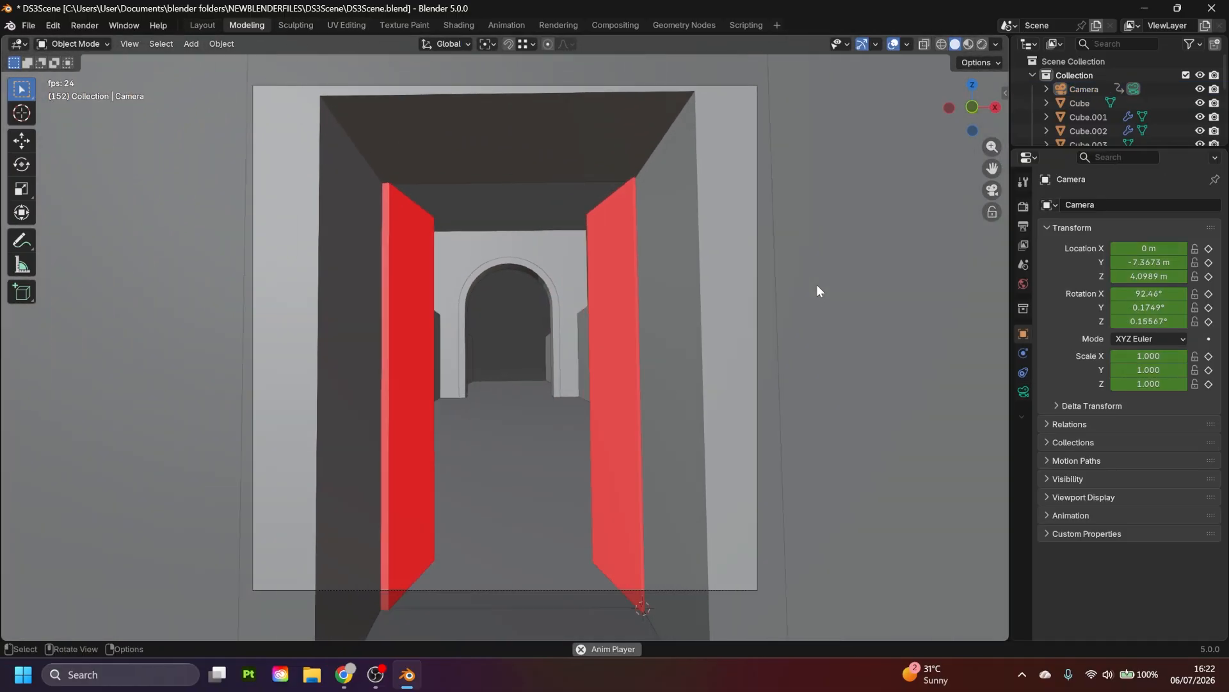
{"action": "key", "text": "Escape"}
{"action": "middle_click_drag", "start_coordinate": [816, 284], "coordinate": [476, 333]}
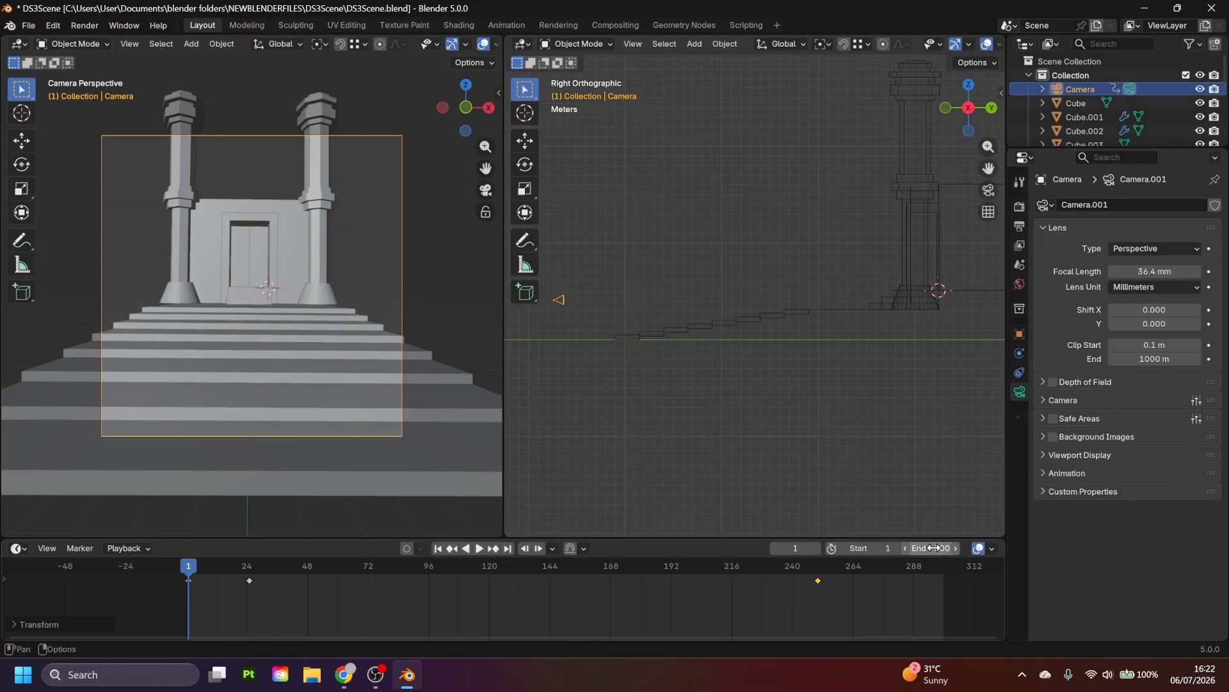
- Play the animation and examine the corridor and its side walls from around the entrance
{"action": "left_click", "coordinate": [755, 225]}
{"action": "scroll", "coordinate": [755, 224], "scroll_direction": "down", "scroll_amount": 2}
{"action": "key", "text": "space"}
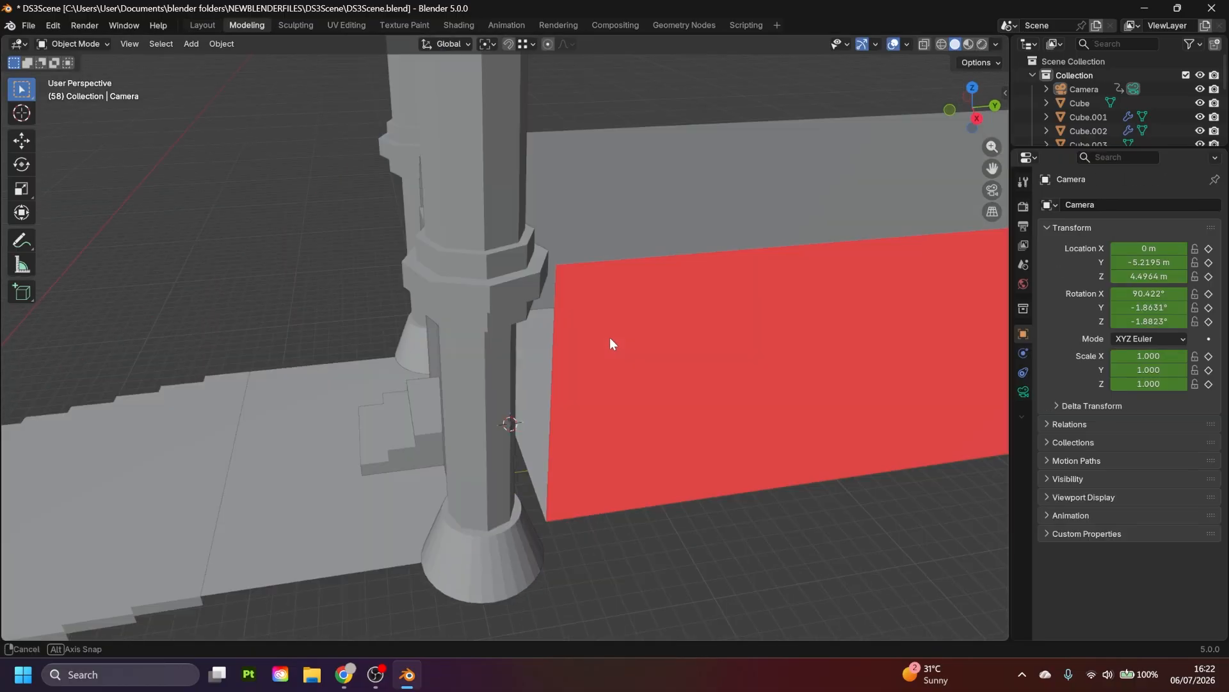
{"action": "middle_click_drag", "start_coordinate": [610, 339], "coordinate": [604, 323]}
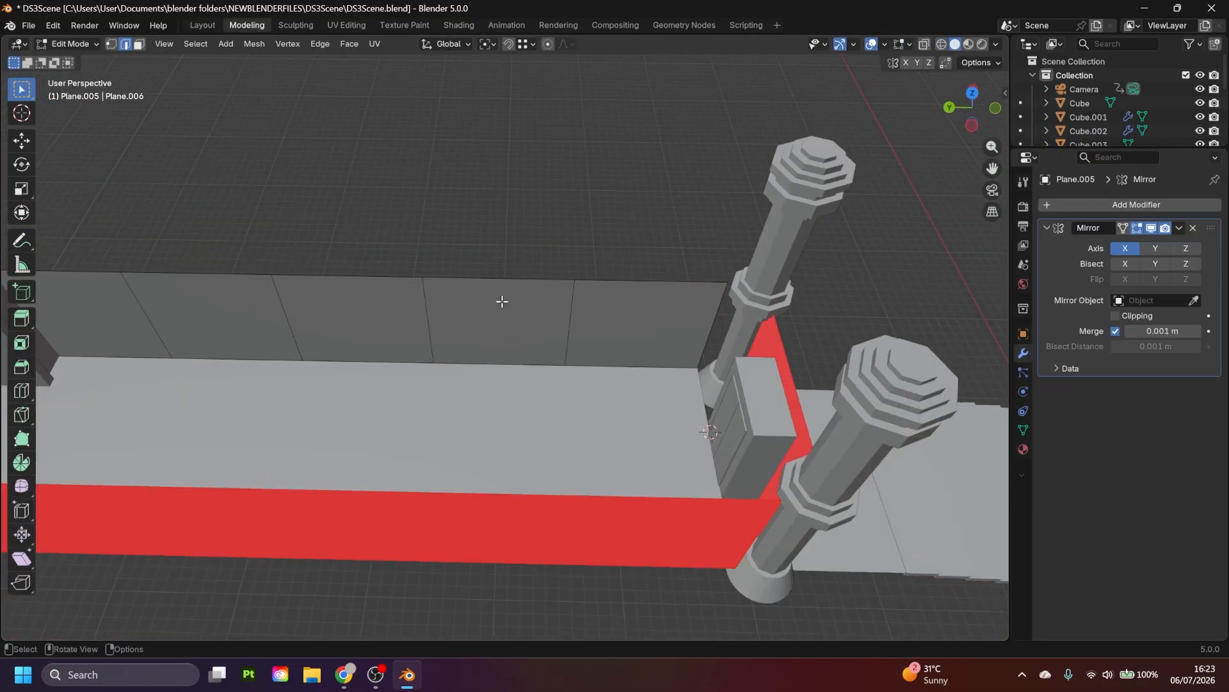
- Examine the vertical edges of the corridor's side wall and a vertex along its base up close
{"action": "middle_click_drag", "start_coordinate": [456, 323], "coordinate": [560, 297]}
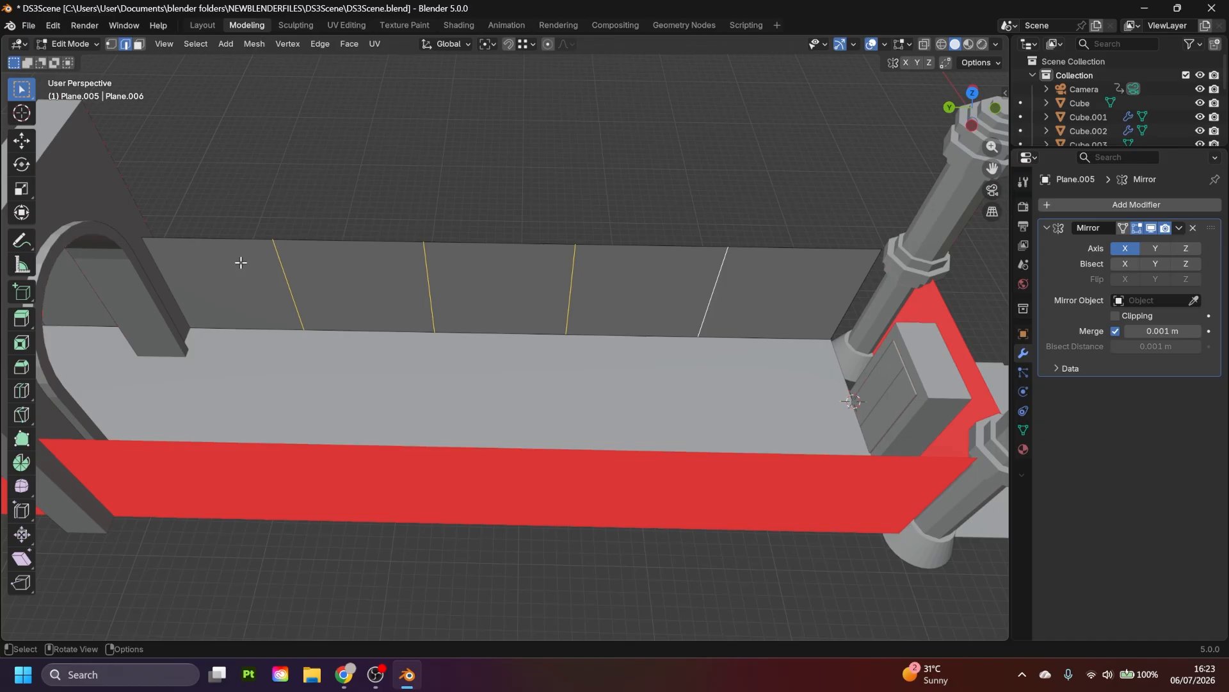
{"action": "middle_click_drag", "start_coordinate": [628, 323], "coordinate": [568, 274]}
{"action": "scroll", "coordinate": [532, 308], "scroll_direction": "up", "scroll_amount": 1}
{"action": "key", "text": "Tab"}
{"action": "scroll", "coordinate": [532, 326], "scroll_direction": "up", "scroll_amount": 4}
{"action": "key", "text": "Tab"}
{"action": "key", "text": "1"}
{"action": "left_click", "coordinate": [523, 314]}
{"action": "key", "text": "KP_Decimal"}
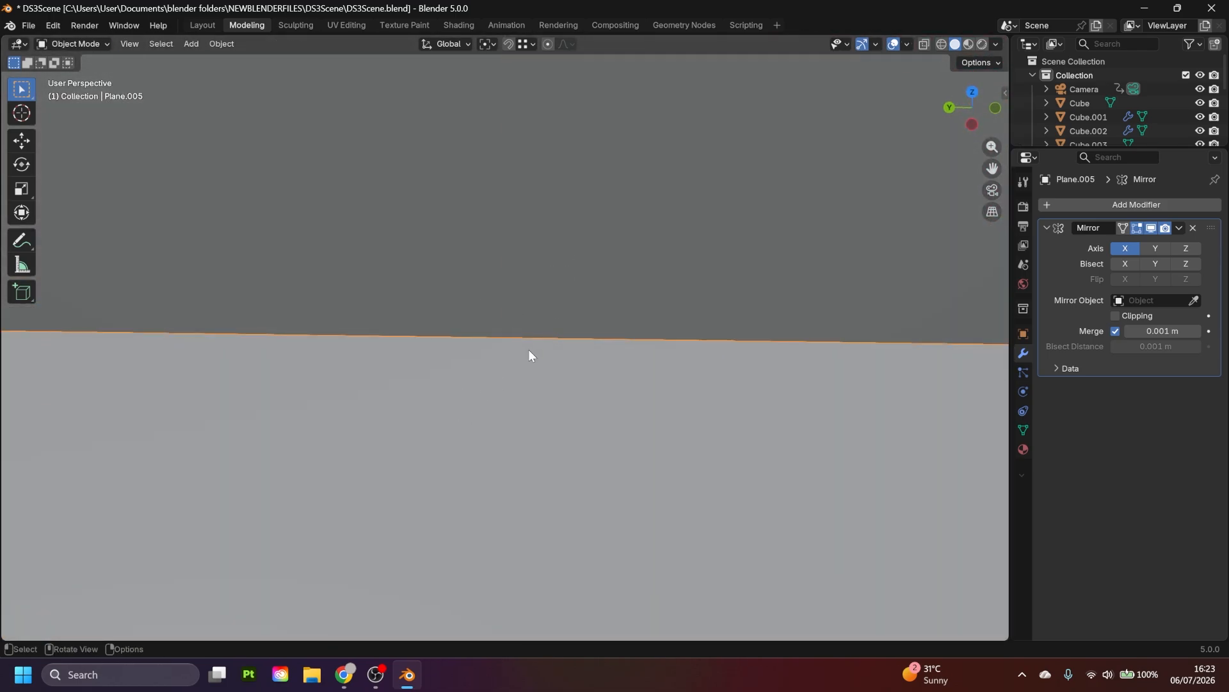
- Select the vertical division edges of the corridor's side wall on both sides of the archway
{"action": "key", "text": "Tab"}
{"action": "key", "text": "2"}
{"action": "scroll", "coordinate": [552, 349], "scroll_direction": "down", "scroll_amount": 10}
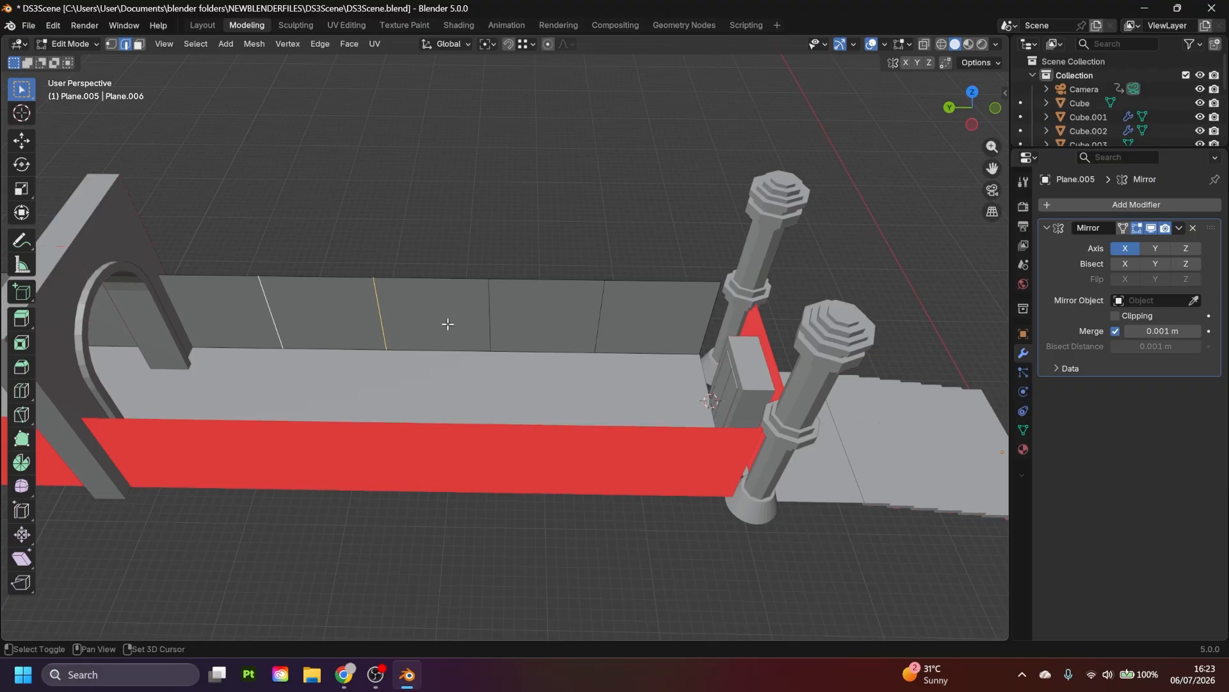
{"action": "middle_click_drag", "start_coordinate": [277, 292], "coordinate": [523, 309], "text": "shift"}
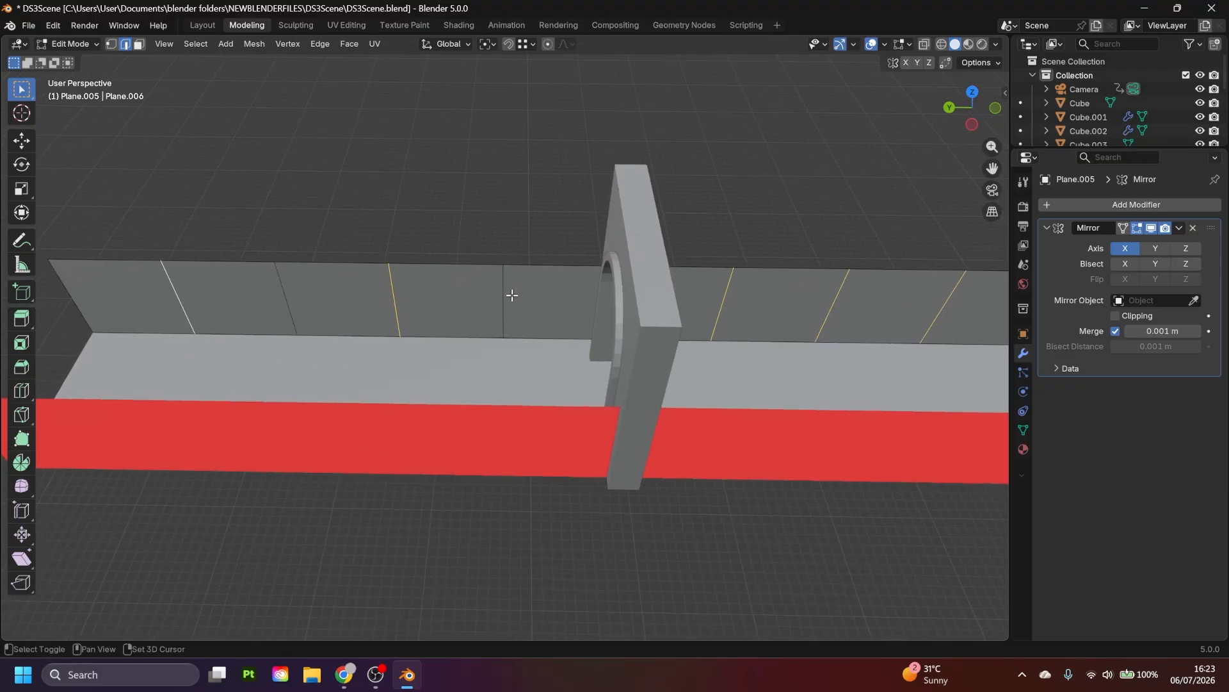
{"action": "left_click", "coordinate": [310, 320], "text": "shift"}
{"action": "scroll", "coordinate": [316, 318], "scroll_direction": "down", "scroll_amount": 2}
{"action": "middle_click_drag", "start_coordinate": [679, 305], "coordinate": [247, 319], "text": "shift"}
{"action": "scroll", "coordinate": [544, 318], "scroll_direction": "up", "scroll_amount": 2}
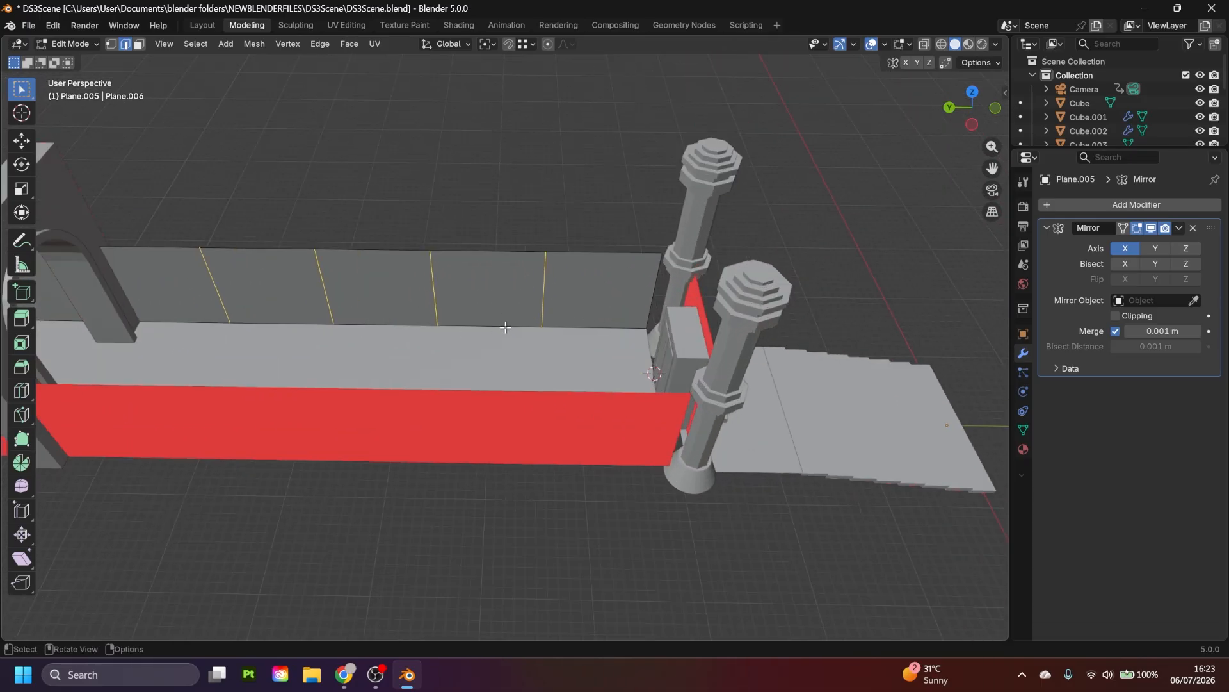
- Leave mesh editing on the wall and add a cylinder at the wall's base near the doors
{"action": "middle_click_drag", "start_coordinate": [468, 308], "coordinate": [543, 352], "text": "shift"}
{"action": "scroll", "coordinate": [543, 351], "scroll_direction": "up", "scroll_amount": 2}
{"action": "key", "text": "Tab"}
{"action": "middle_click_drag", "start_coordinate": [595, 301], "coordinate": [636, 324]}
{"action": "scroll", "coordinate": [552, 332], "scroll_direction": "up", "scroll_amount": 3}
{"action": "key", "text": "shift+a"}
{"action": "mouse_move", "coordinate": [564, 310]}
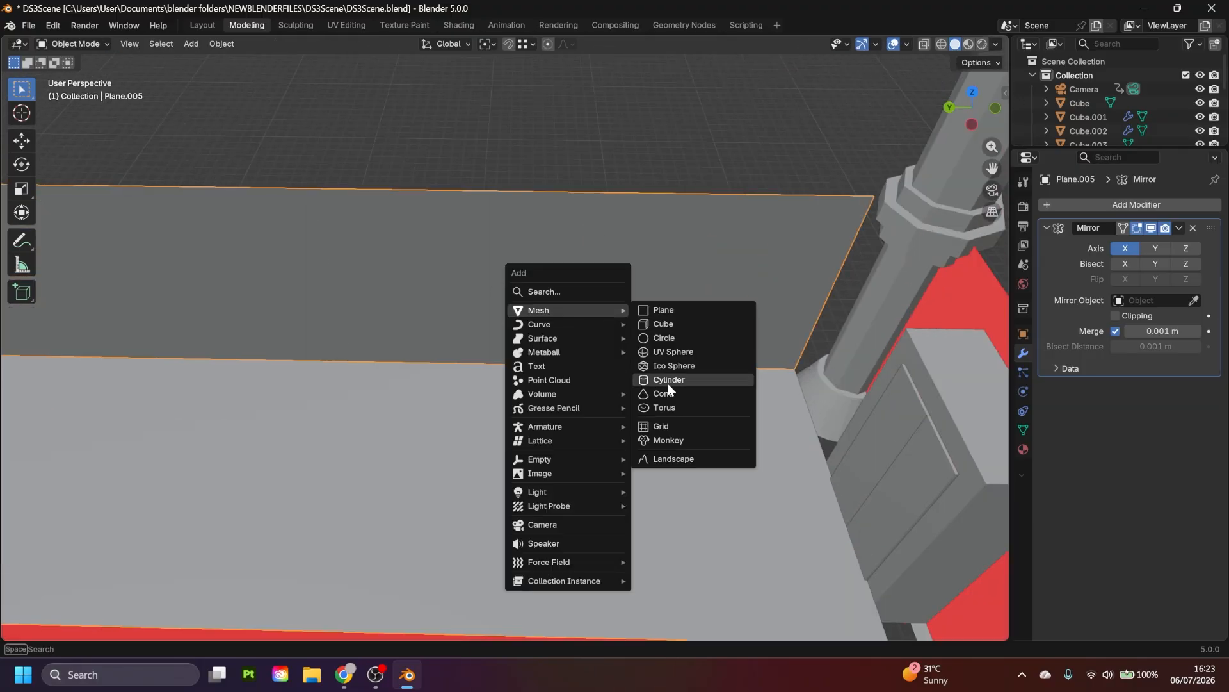
{"action": "left_click", "coordinate": [685, 376]}
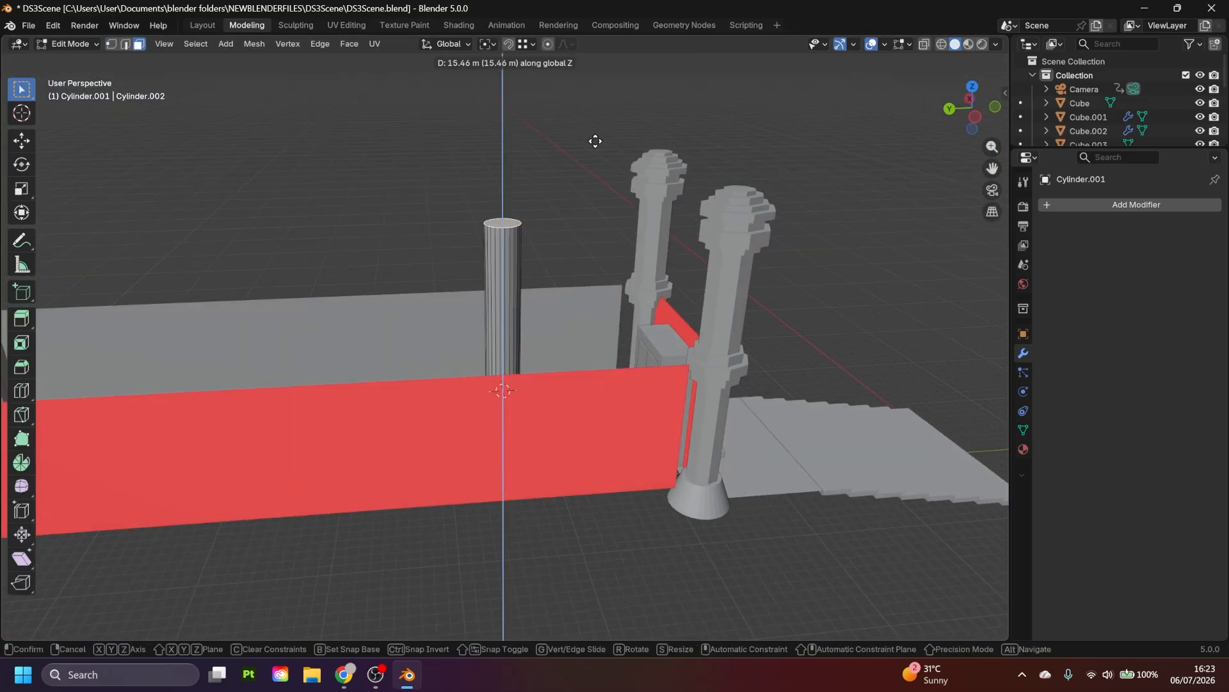
- Raise the cylinder's top face about 15.5 m along Z to form a tall column
{"action": "key", "text": "g"}
{"action": "left_click", "coordinate": [576, 115]}
{"action": "key", "text": "Tab"}
{"action": "key", "text": "ctrl+s"}
- Add a centred loop cut at the column's mid-height and bevel it into a band with a 0.876 m offset
{"action": "middle_click_drag", "start_coordinate": [576, 115], "coordinate": [571, 290]}
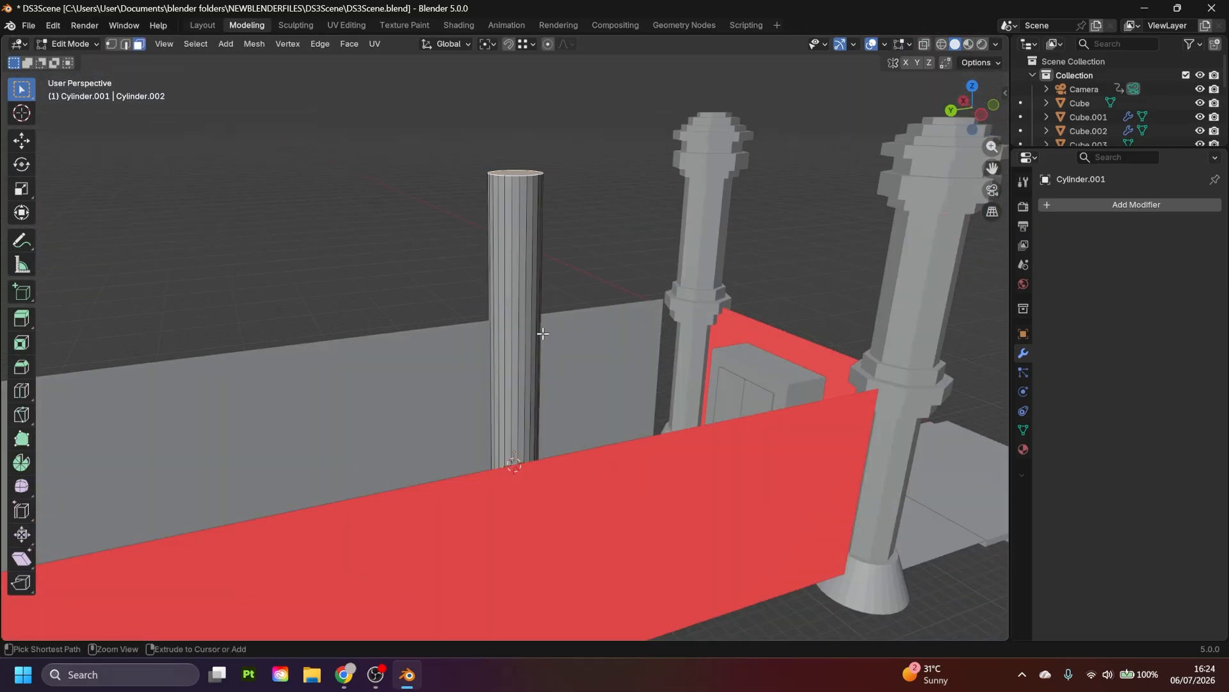
{"action": "key", "text": "ctrl+b"}
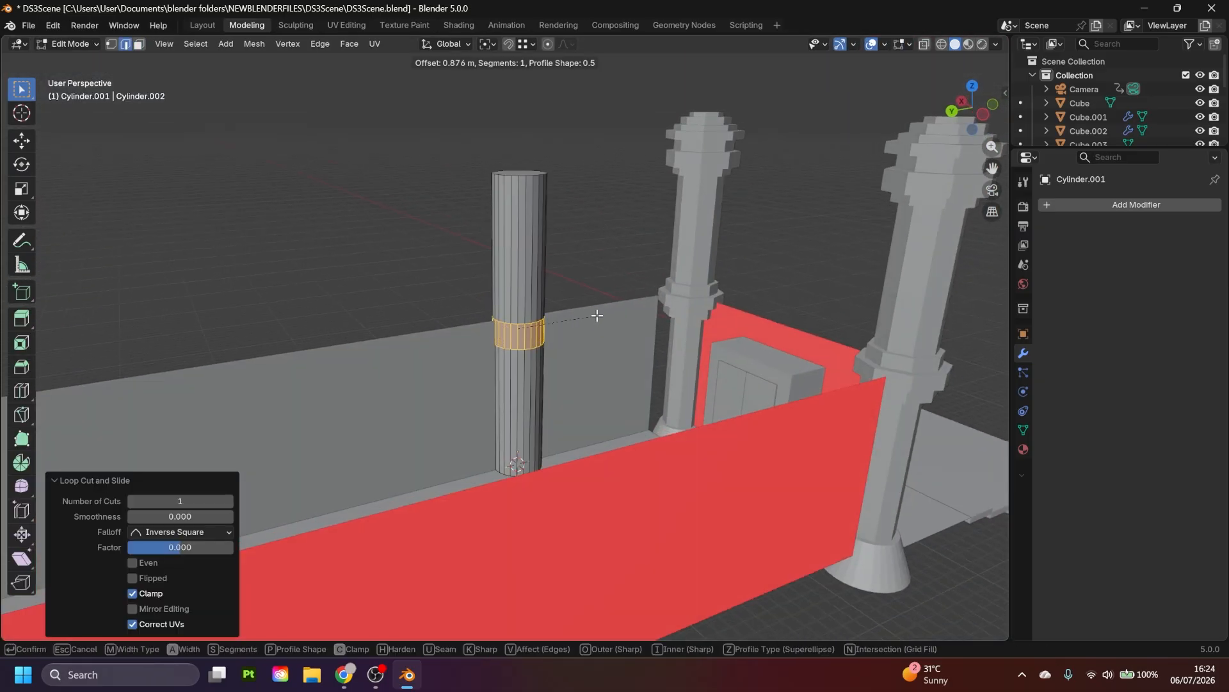
{"action": "left_click", "coordinate": [597, 316]}
- Add two further loop cuts each to the column's upper and lower sections, closer together toward the ends
{"action": "scroll", "coordinate": [584, 327], "scroll_direction": "up", "scroll_amount": 4}
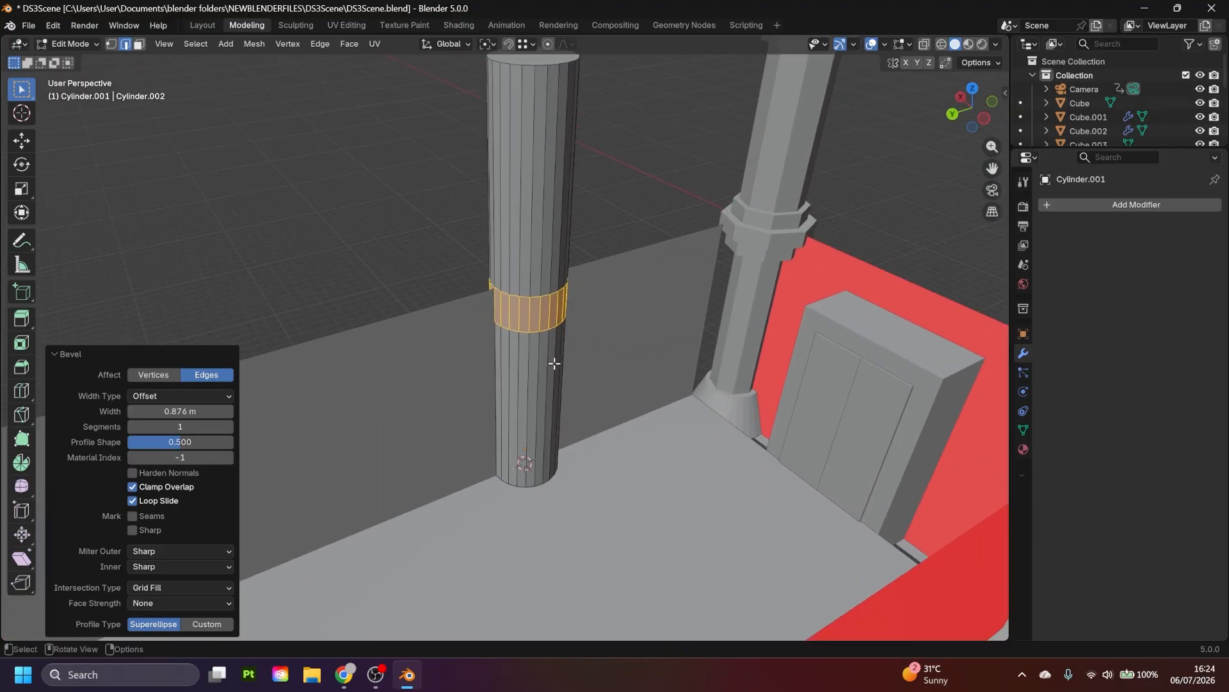
{"action": "left_click", "coordinate": [537, 130]}
{"action": "right_click", "coordinate": [537, 131]}
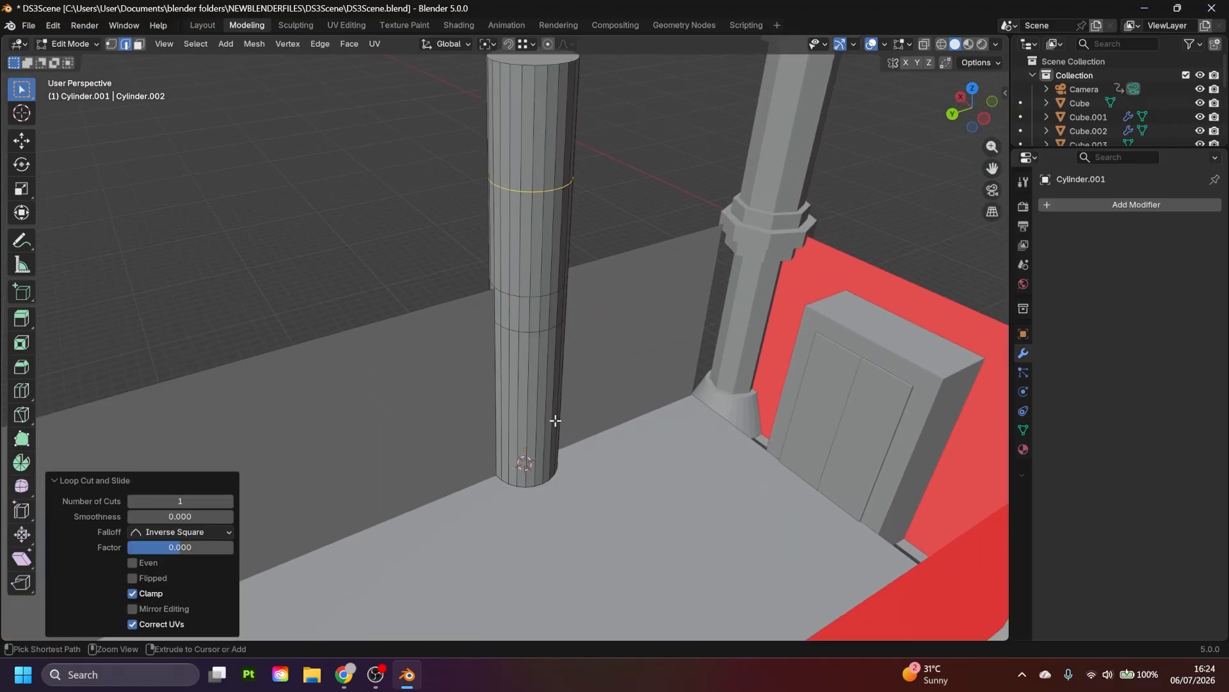
{"action": "scroll", "coordinate": [552, 209], "scroll_direction": "down", "scroll_amount": 3}
{"action": "key", "text": "ctrl+r"}
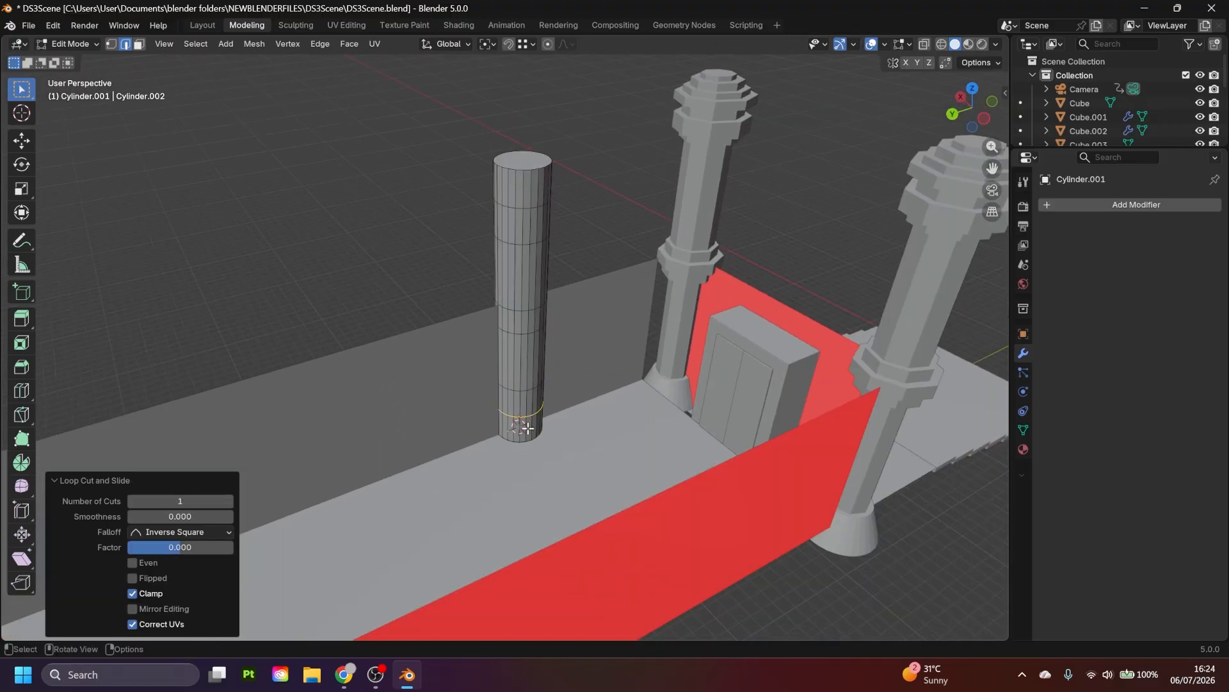
- Select the column's base, middle and upper face bands and extrude them along their normals by about 0.655 m
{"action": "key", "text": "3"}
{"action": "scroll", "coordinate": [525, 427], "scroll_direction": "up", "scroll_amount": 3}
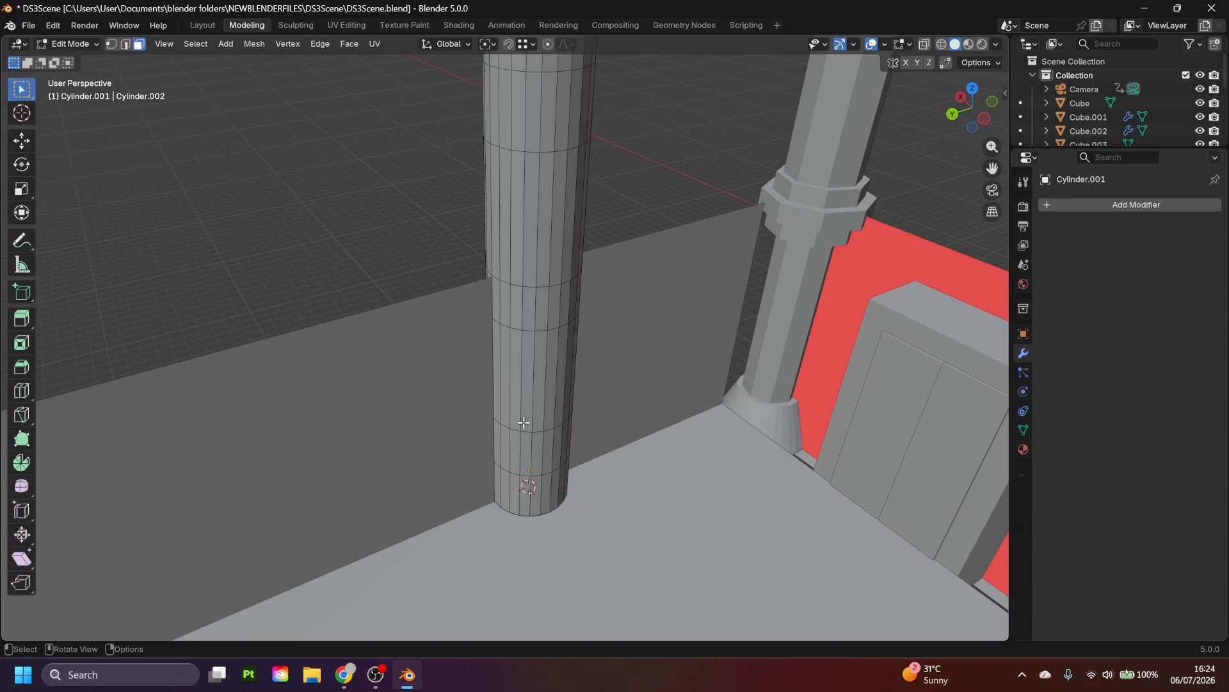
{"action": "double_click", "coordinate": [529, 489], "text": "alt+shift"}
{"action": "middle_click_drag", "start_coordinate": [529, 488], "coordinate": [570, 227]}
{"action": "scroll", "coordinate": [555, 136], "scroll_direction": "down", "scroll_amount": 5}
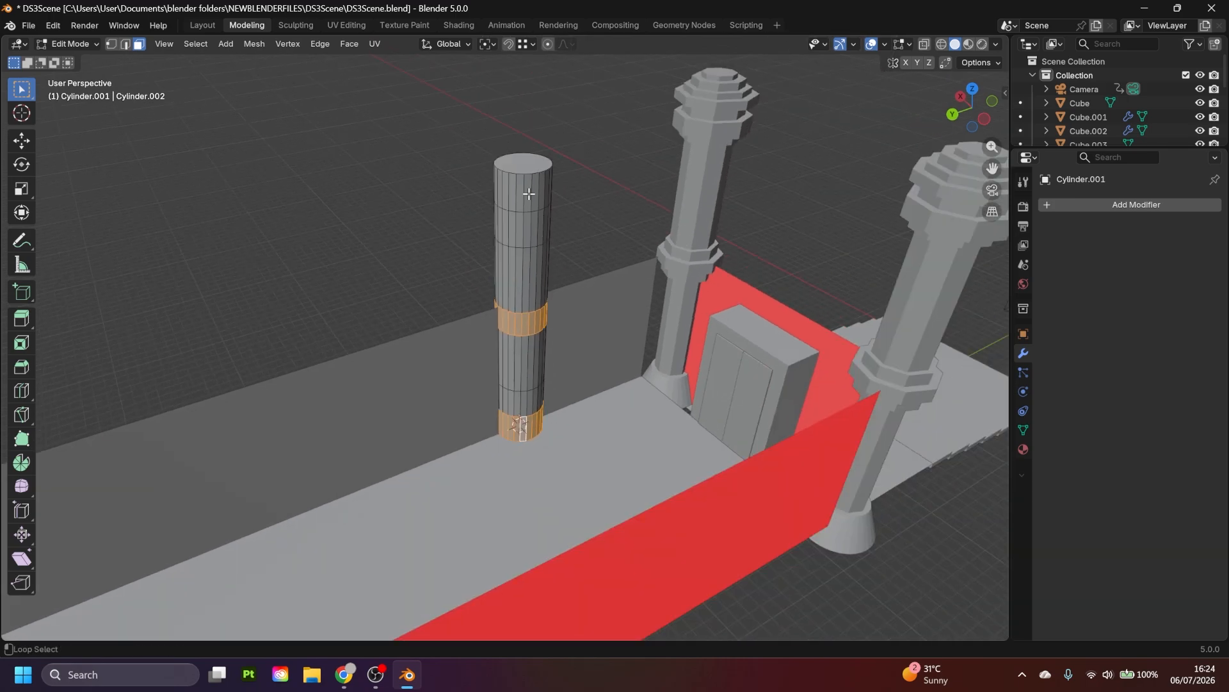
{"action": "middle_click_drag", "start_coordinate": [535, 240], "coordinate": [578, 302]}
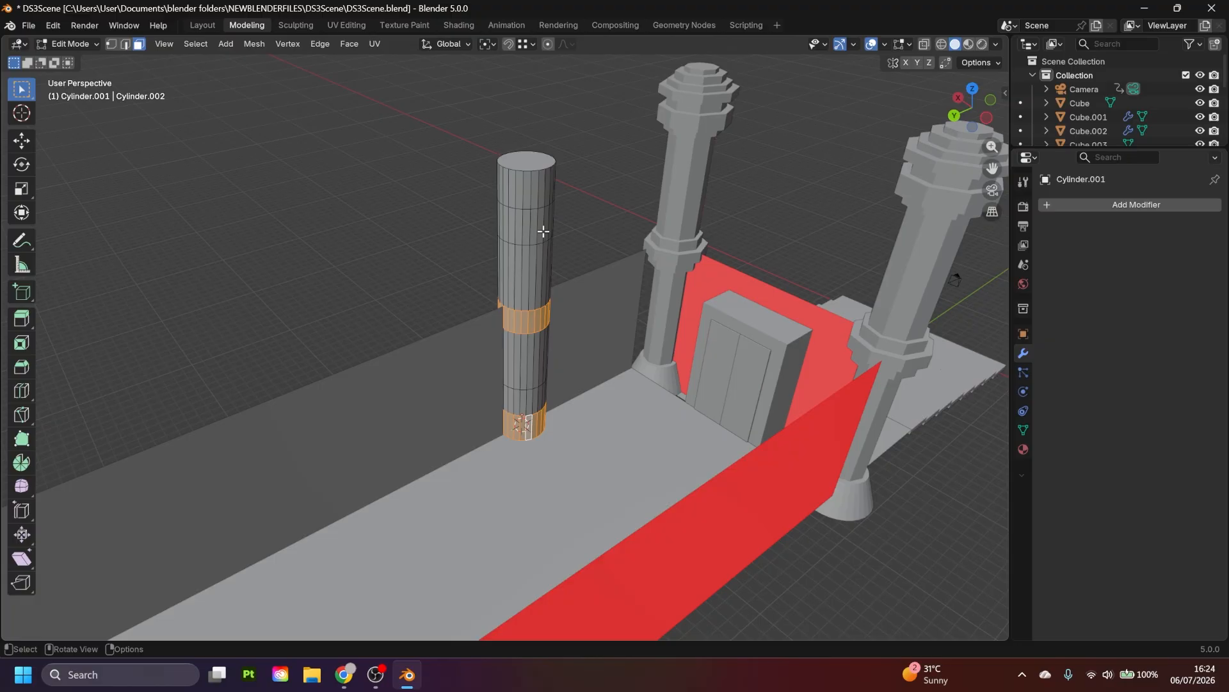
{"action": "scroll", "coordinate": [538, 230], "scroll_direction": "up", "scroll_amount": 4}
{"action": "key", "text": "alt+e"}
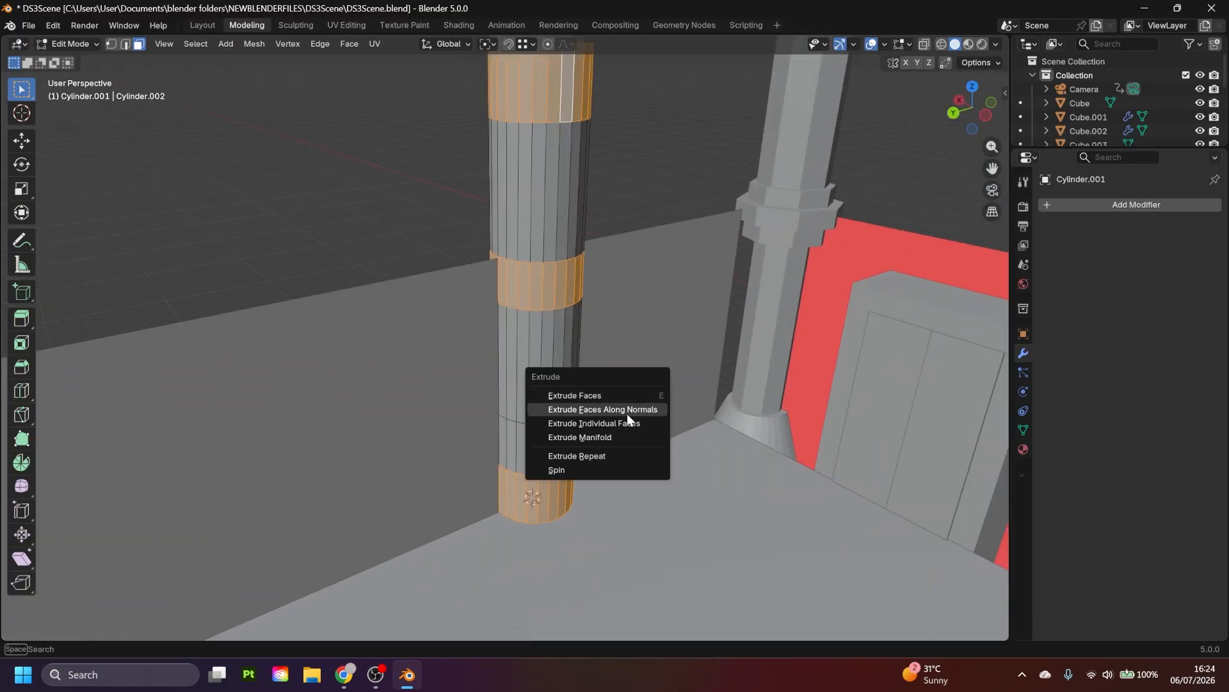
{"action": "left_click", "coordinate": [627, 413]}
{"action": "left_click", "coordinate": [650, 405]}
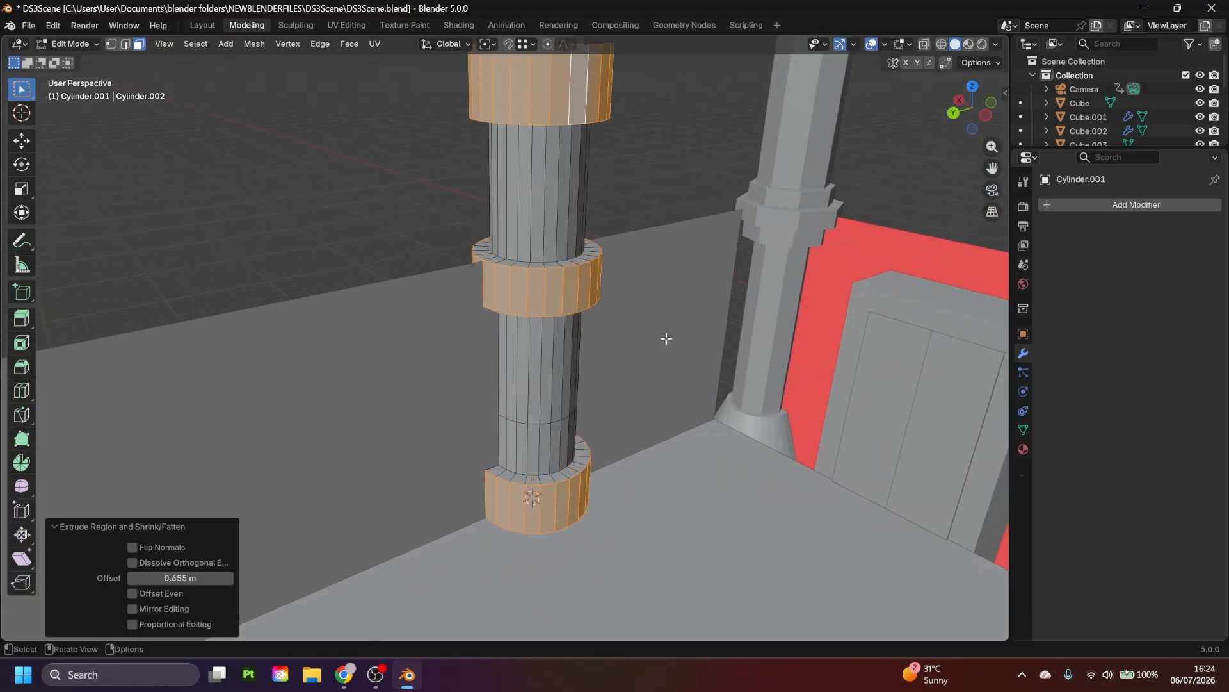
- Lower the outer top edge loops of the column's base, middle and upper rings to give them sloped tops
{"action": "middle_click_drag", "start_coordinate": [664, 337], "coordinate": [546, 490]}
{"action": "key", "text": "2"}
{"action": "scroll", "coordinate": [545, 493], "scroll_direction": "up", "scroll_amount": 2}
{"action": "left_click", "coordinate": [545, 492], "text": "alt"}
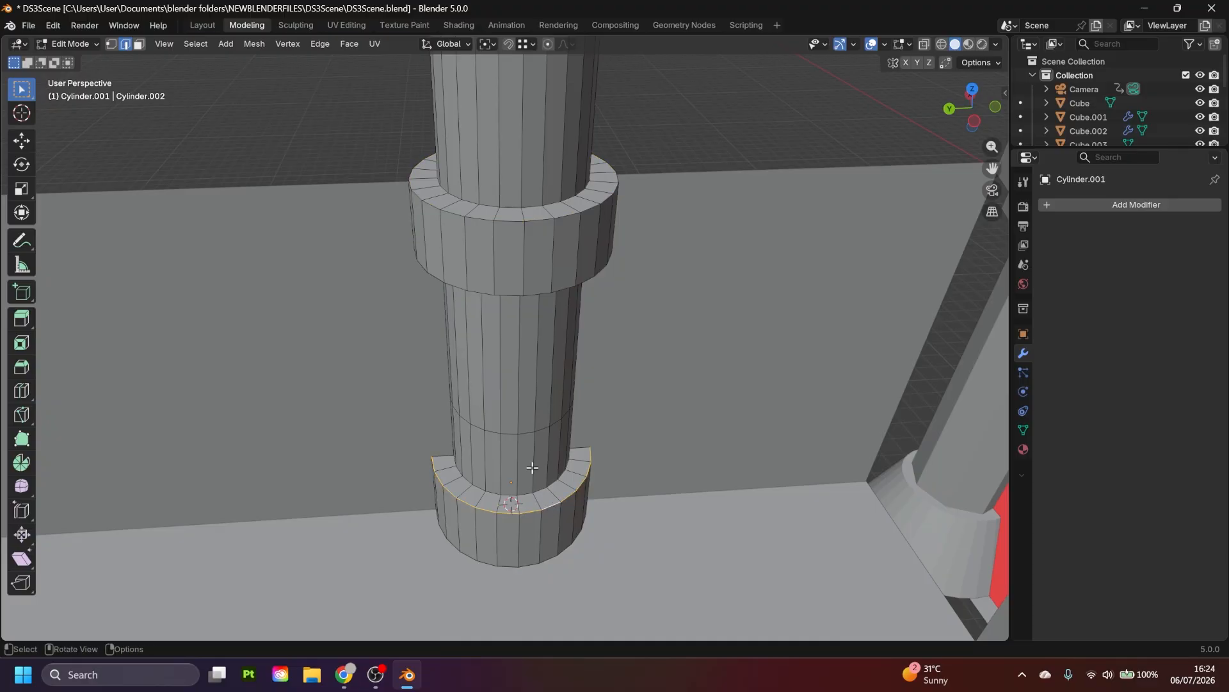
{"action": "scroll", "coordinate": [576, 371], "scroll_direction": "up", "scroll_amount": 3}
{"action": "key", "text": "g"}
{"action": "left_click", "coordinate": [584, 377]}
{"action": "scroll", "coordinate": [583, 377], "scroll_direction": "down", "scroll_amount": 5}
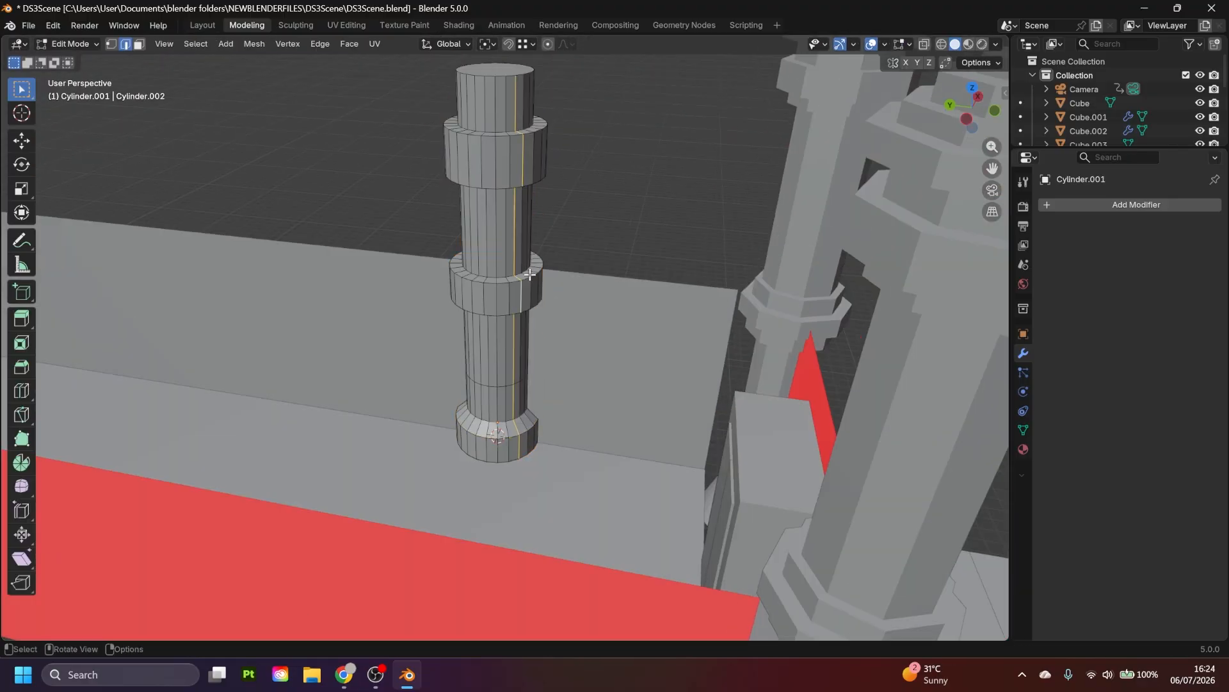
{"action": "key", "text": "Tab"}
{"action": "scroll", "coordinate": [655, 105], "scroll_direction": "up", "scroll_amount": 3}
{"action": "scroll", "coordinate": [656, 105], "scroll_direction": "down", "scroll_amount": 4}
{"action": "key", "text": "Tab"}
{"action": "key", "text": "Tab"}
{"action": "mouse_move", "coordinate": [531, 378]}
{"action": "middle_mouse_down"}
{"action": "mouse_move", "coordinate": [567, 332]}
{"action": "mouse_move", "coordinate": [592, 349]}
{"action": "mouse_move", "coordinate": [501, 334]}
{"action": "middle_mouse_up"}
{"action": "scroll", "coordinate": [592, 348], "scroll_direction": "up", "scroll_amount": 4}
{"action": "key", "text": "shift+d"}
{"action": "key", "text": "Escape"}
{"action": "key", "text": "g"}
{"action": "key", "text": "y"}
{"action": "right_click", "coordinate": [450, 404]}
{"action": "key", "text": "shift+z"}
{"action": "key", "text": "shift+z"}
{"action": "key", "text": "ctrl+z"}
- Try duplicating the column along Y toward the archway with snapping, then undo the last duplication changes
{"action": "left_click", "coordinate": [526, 44]}
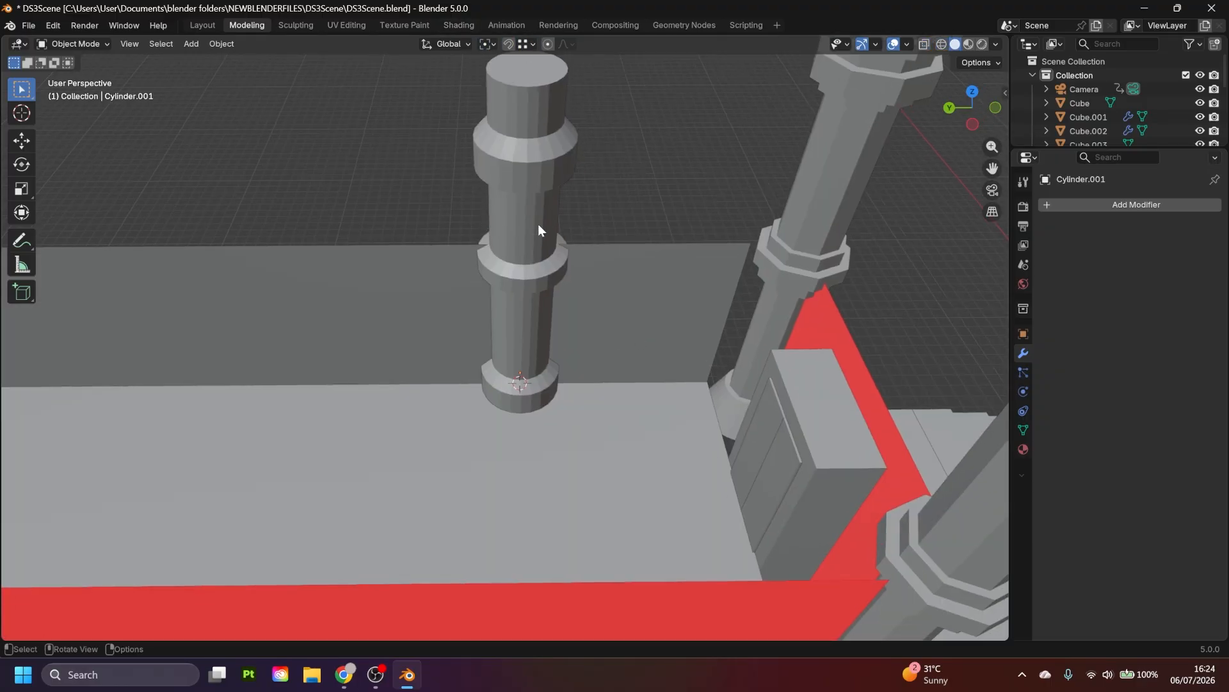
{"action": "middle_click_drag", "start_coordinate": [532, 236], "coordinate": [670, 211], "text": "shift"}
{"action": "key", "text": "shift+d"}
{"action": "key", "text": "y"}
{"action": "right_click", "coordinate": [493, 370]}
{"action": "key", "text": "g"}
{"action": "key", "text": "y"}
{"action": "left_click", "coordinate": [304, 371]}
{"action": "middle_click_drag", "start_coordinate": [283, 369], "coordinate": [482, 346], "text": "shift"}
{"action": "key", "text": "shift+d"}
{"action": "key", "text": "Escape"}
{"action": "key", "text": "ctrl+z"}
{"action": "key", "text": "ctrl+z"}
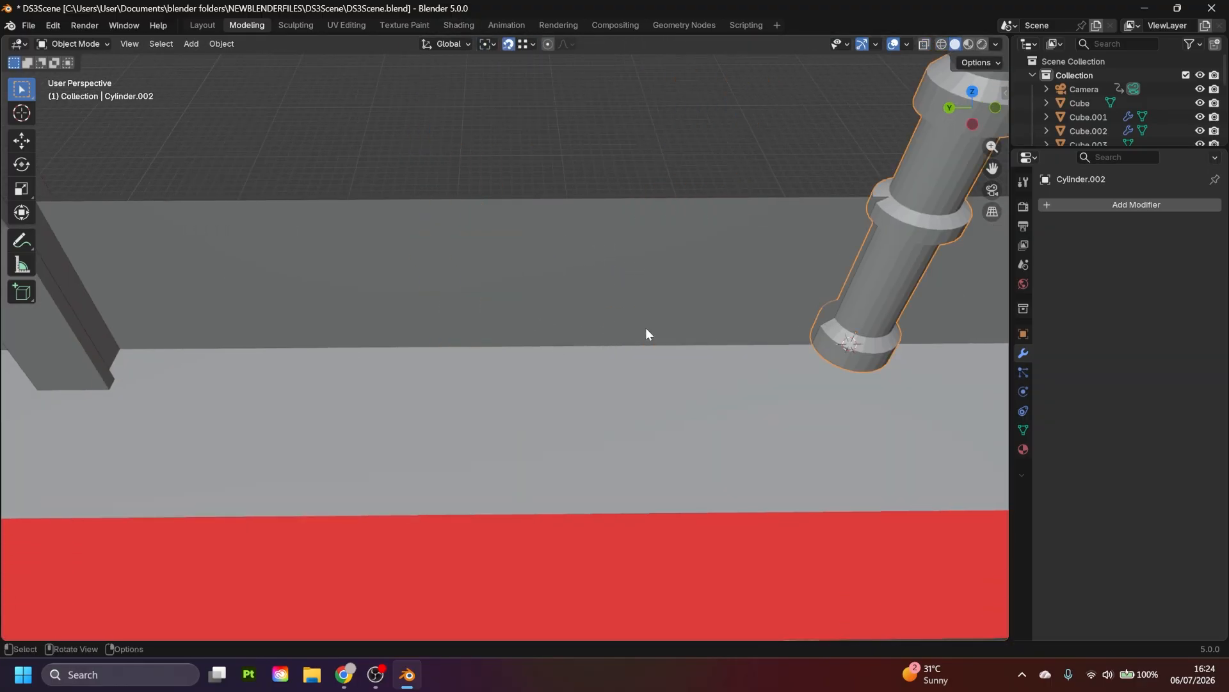
- Delete the duplicated column, keeping only the original
{"action": "middle_click_drag", "start_coordinate": [645, 328], "coordinate": [464, 297]}
{"action": "key", "text": "g"}
{"action": "key", "text": "Escape"}
{"action": "key", "text": "x"}
{"action": "left_click", "coordinate": [549, 346]}
- Set the original column's origin to the 3D cursor at its base
{"action": "scroll", "coordinate": [582, 326], "scroll_direction": "up", "scroll_amount": 4}
{"action": "left_click", "coordinate": [222, 43]}
{"action": "mouse_move", "coordinate": [272, 73]}
{"action": "left_click", "coordinate": [402, 104]}
{"action": "scroll", "coordinate": [641, 308], "scroll_direction": "down", "scroll_amount": 5}
{"action": "middle_click_drag", "start_coordinate": [736, 307], "coordinate": [663, 343]}
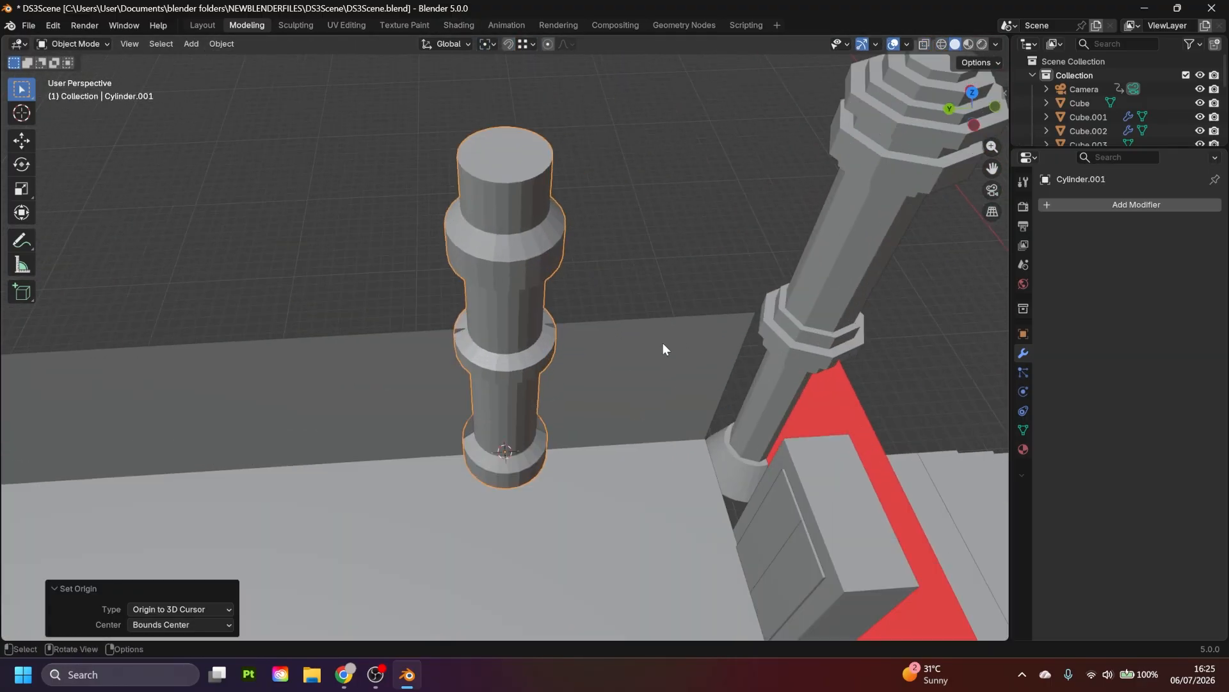
- Scale the column in X and Y only, adjusting its thickness while keeping its height
{"action": "key", "text": "s"}
{"action": "key", "text": "shift+z"}
{"action": "left_click", "coordinate": [631, 362]}
{"action": "scroll", "coordinate": [563, 340], "scroll_direction": "down", "scroll_amount": 3}
{"action": "key", "text": "s"}
{"action": "key", "text": "shift+z"}
{"action": "left_click", "coordinate": [571, 318]}
- Duplicate the column along Y at about 11.79 m spacing to line the side wall on both sides of the archway
{"action": "left_click", "coordinate": [448, 373]}
{"action": "key", "text": "shift+d"}
{"action": "key", "text": "y"}
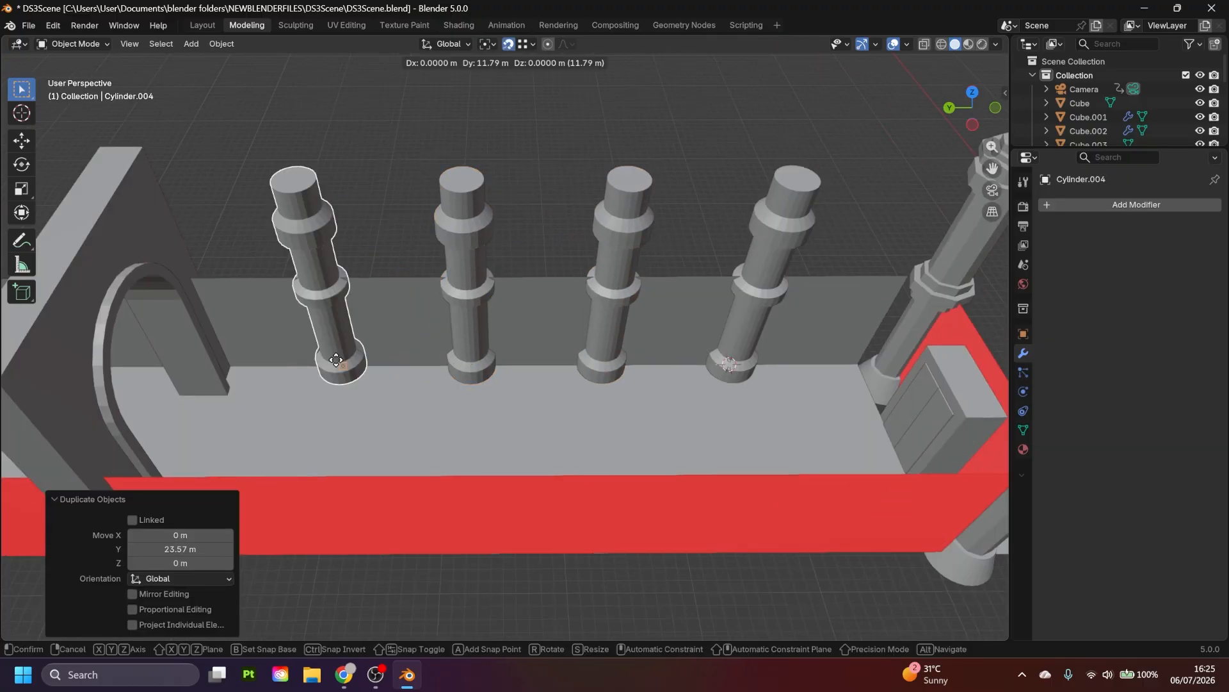
{"action": "left_click", "coordinate": [341, 371]}
{"action": "key", "text": "shift+d"}
{"action": "key", "text": "y"}
{"action": "left_click", "coordinate": [472, 340]}
- Join all the wall columns into one object and apply all of its transforms
{"action": "middle_click_drag", "start_coordinate": [307, 333], "coordinate": [307, 275]}
{"action": "left_click", "coordinate": [448, 317], "text": "shift"}
{"action": "left_click", "coordinate": [448, 232], "text": "shift"}
{"action": "left_click", "coordinate": [536, 230], "text": "shift"}
{"action": "left_click", "coordinate": [625, 229], "text": "shift"}
{"action": "left_click", "coordinate": [711, 227], "text": "shift"}
{"action": "key", "text": "ctrl+j"}
{"action": "key", "text": "ctrl+a"}
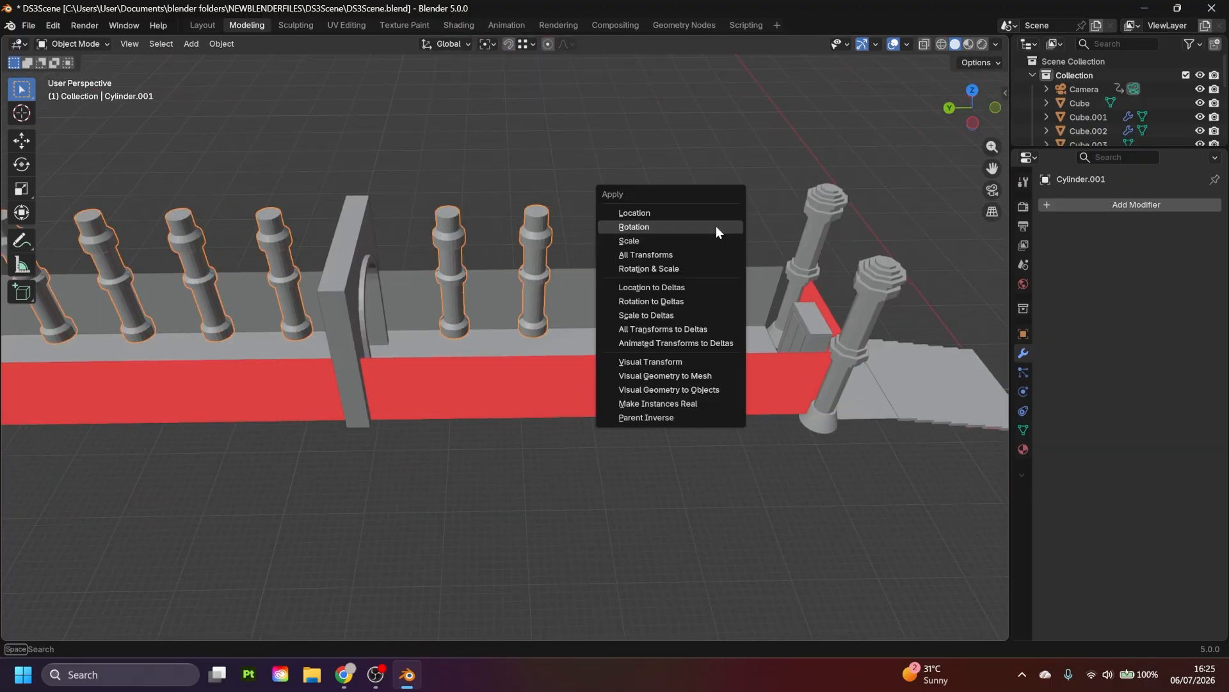
{"action": "left_click", "coordinate": [716, 255]}
- Scale the upright plane above the doors along X and Z to fill the space between the front pillars
{"action": "middle_click_drag", "start_coordinate": [826, 294], "coordinate": [489, 298]}
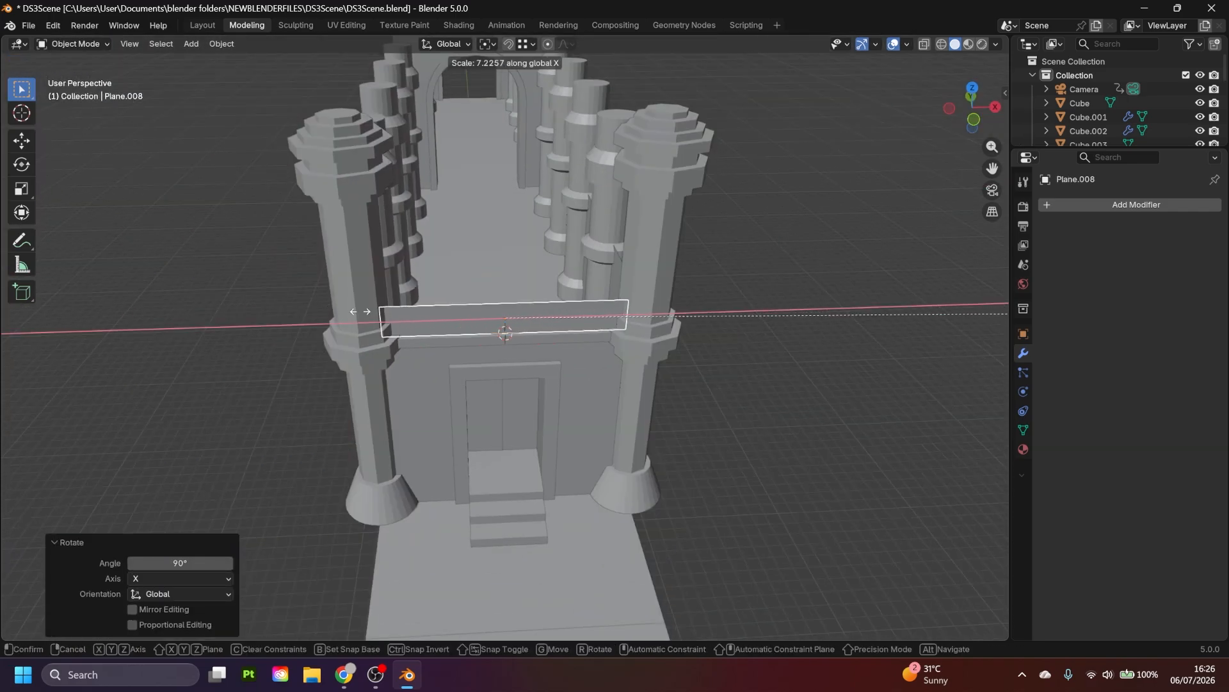
{"action": "key", "text": "z"}
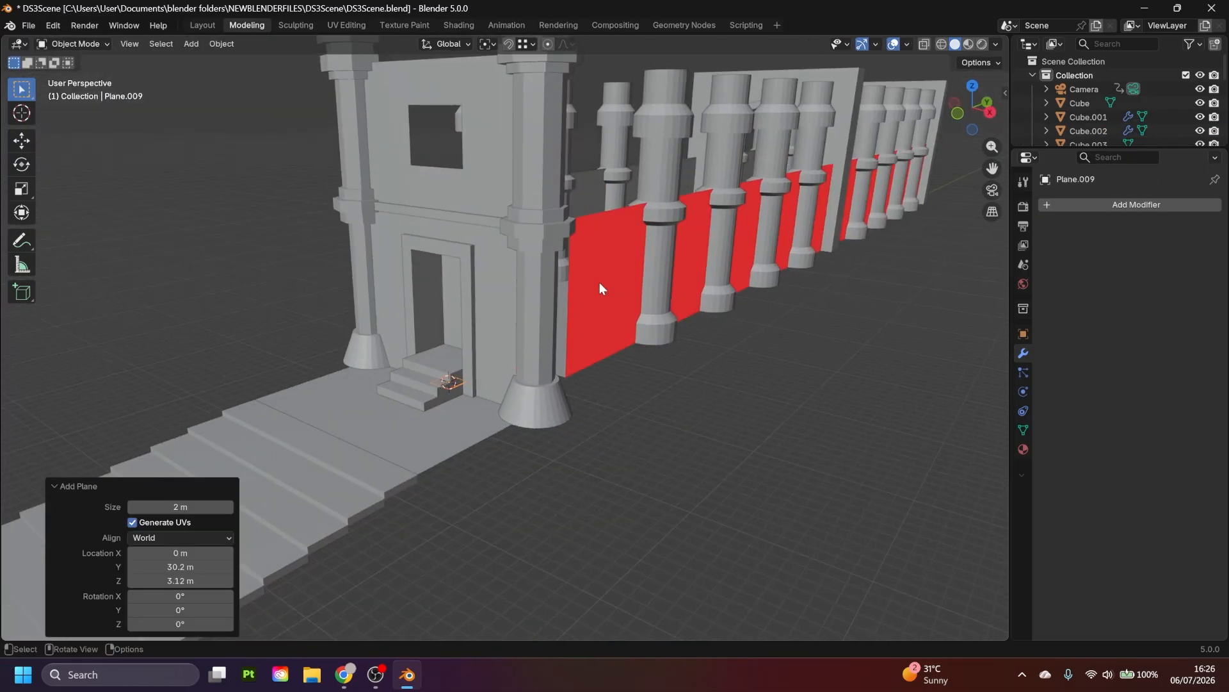
- Adjust the new plane's Z location, rotate it 90° about X, and shape it into a wall beside the right front pillar
{"action": "left_click", "coordinate": [188, 577]}
{"action": "type", "text": "1"}
{"action": "key", "text": "Return"}
{"action": "middle_click_drag", "start_coordinate": [584, 319], "coordinate": [575, 319]}
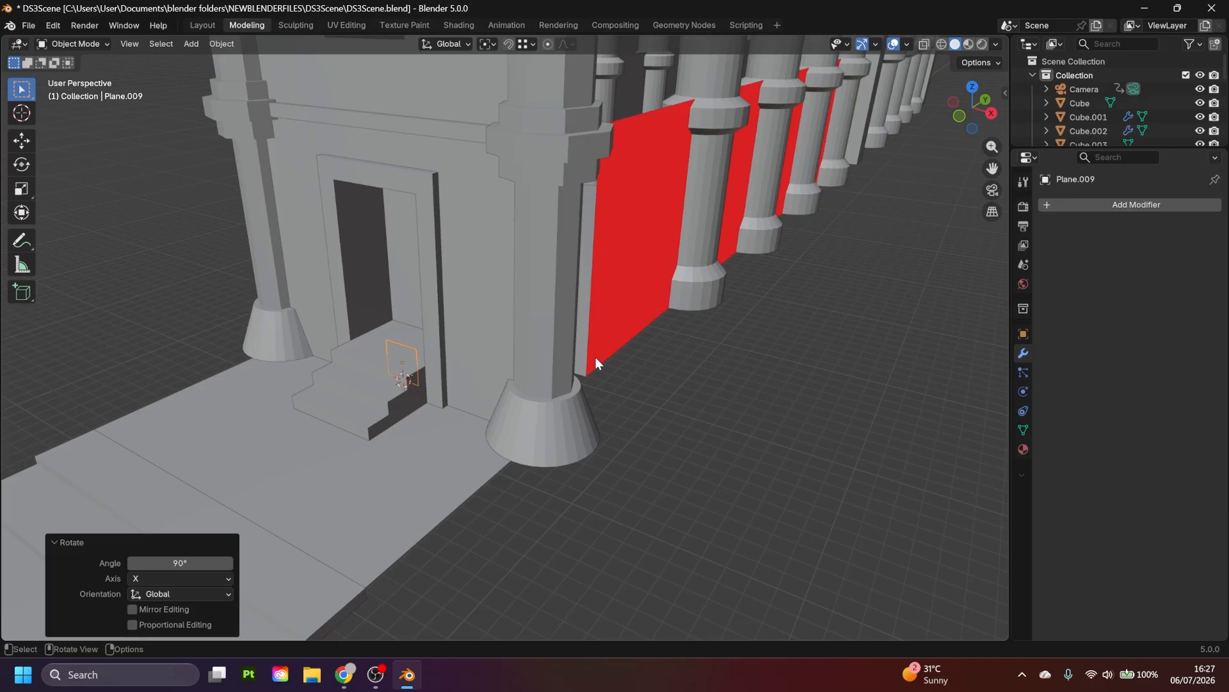
{"action": "key", "text": "Tab"}
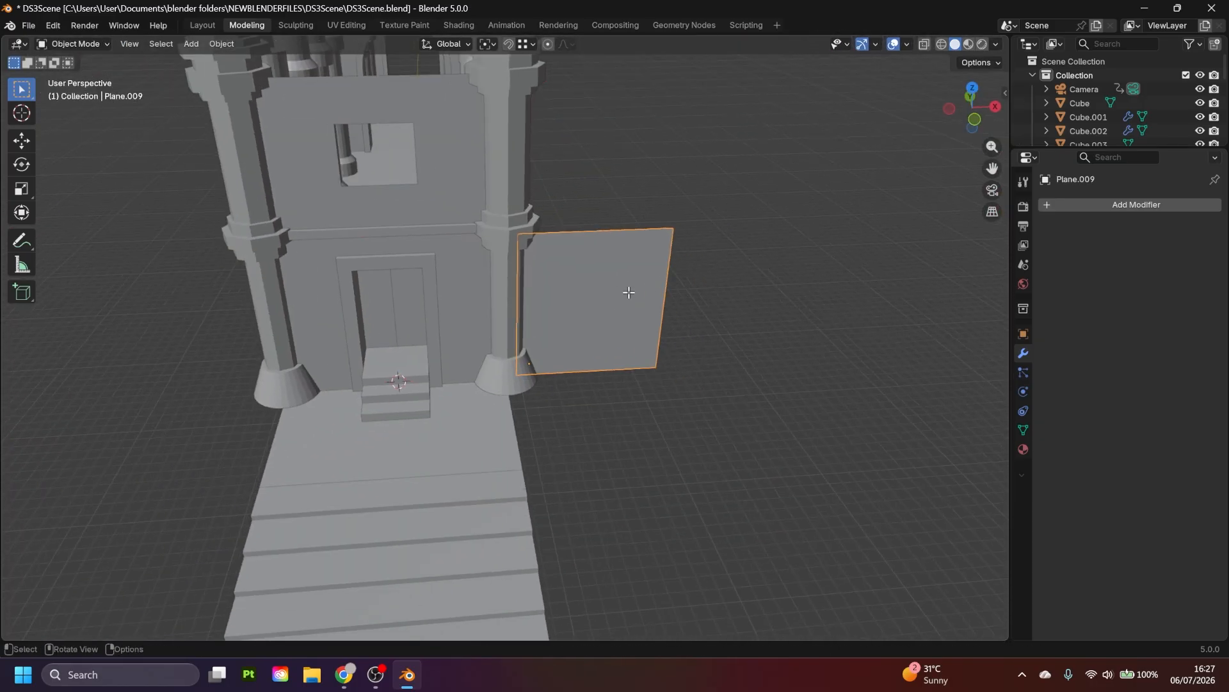
- Mirror the side wall to the other side of the entrance with an applied Mirror modifier, and move the left copy's top edge along Z
{"action": "key", "text": "KP_0"}
{"action": "key", "text": "KP_0"}
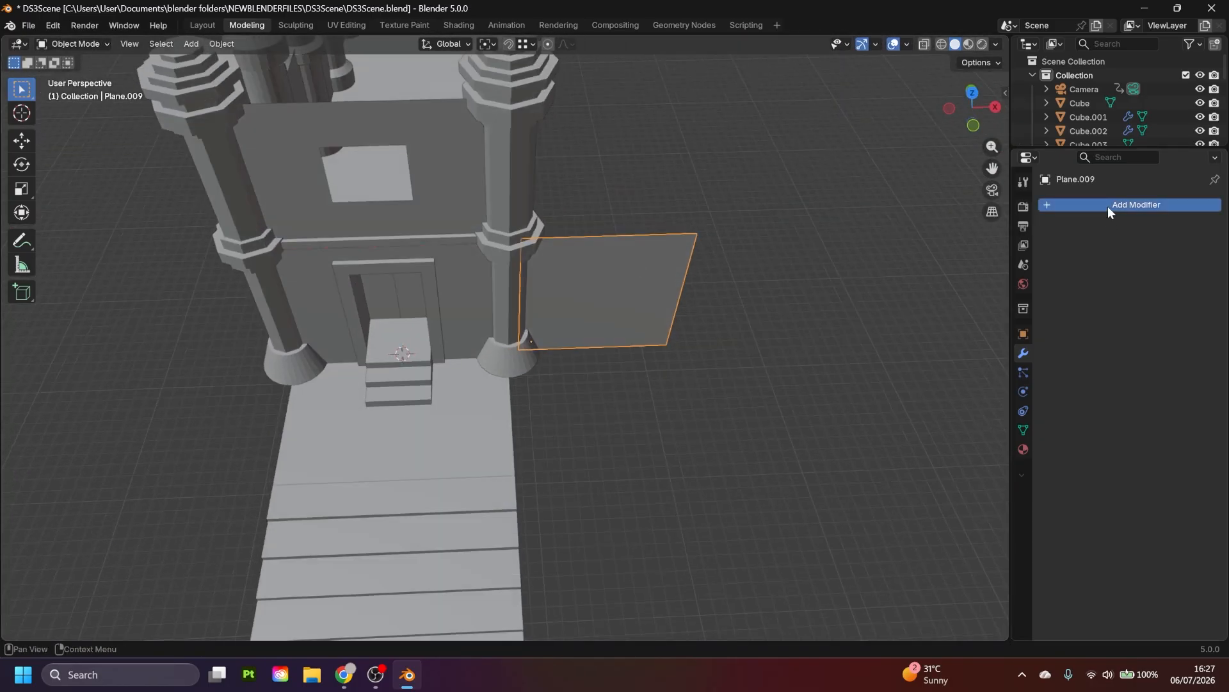
{"action": "left_click", "coordinate": [1110, 205]}
{"action": "middle_click_drag", "start_coordinate": [592, 324], "coordinate": [643, 256]}
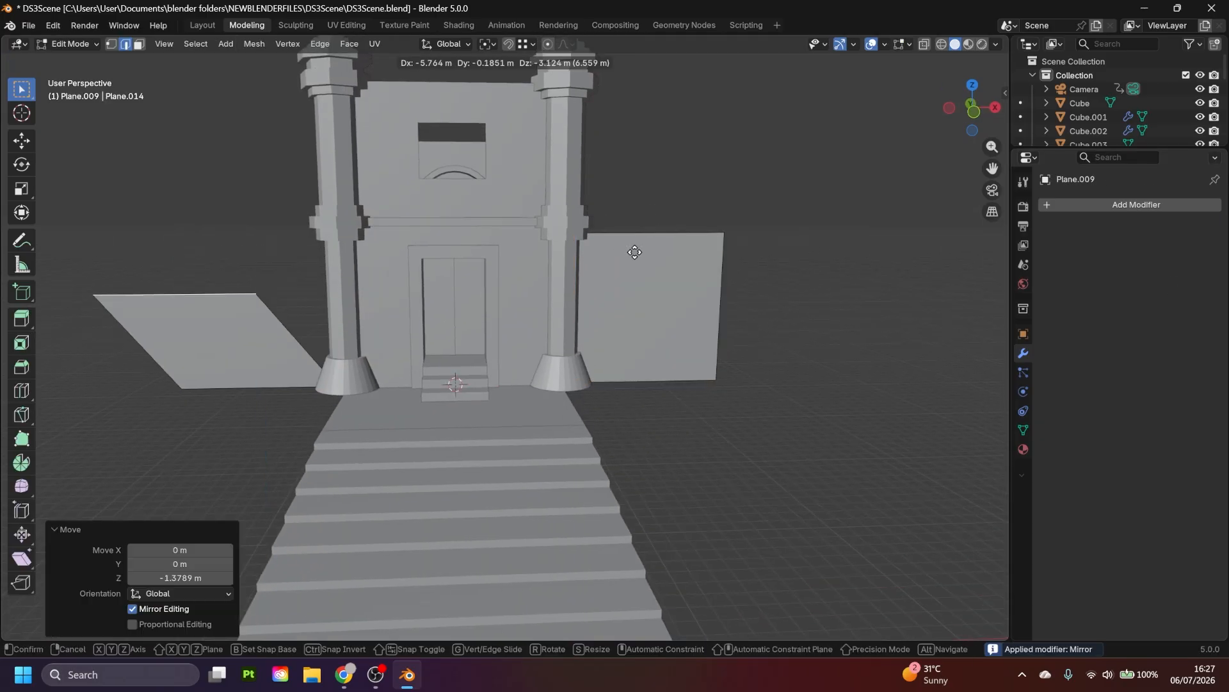
{"action": "key", "text": "g"}
{"action": "key", "text": "z"}
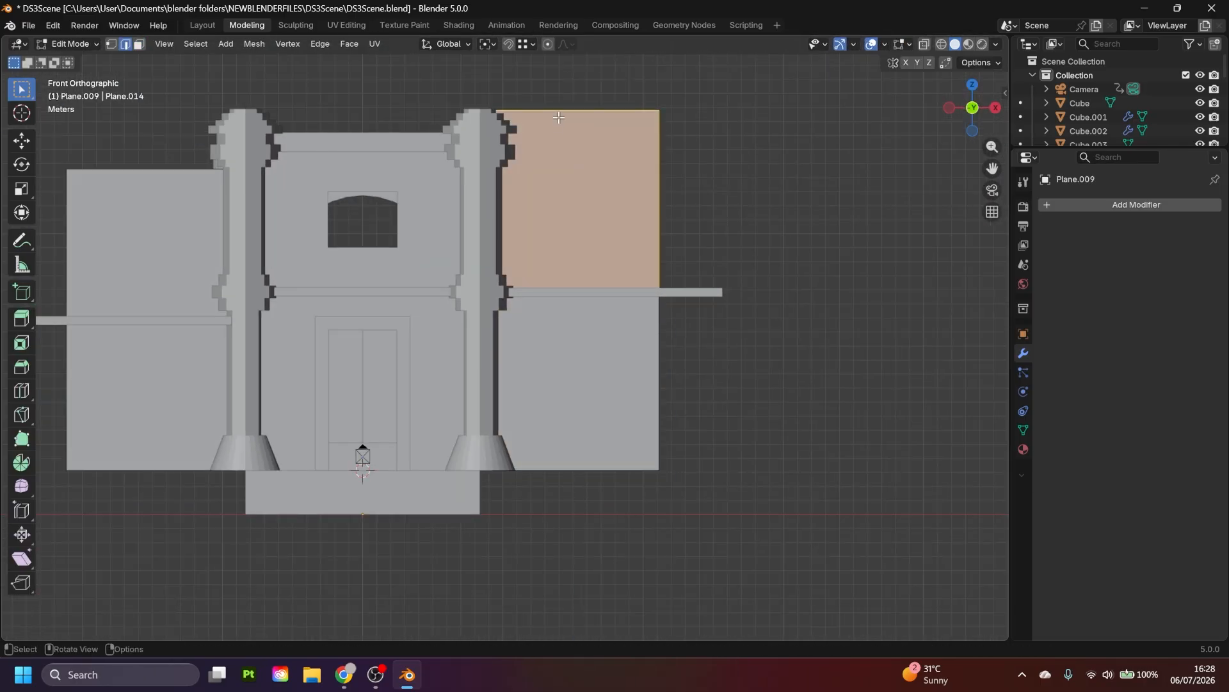
- Lower the top edge of the right side wall's upper section along Z and save the scene file
{"action": "key", "text": "g"}
{"action": "key", "text": "z"}
{"action": "key", "text": "g"}
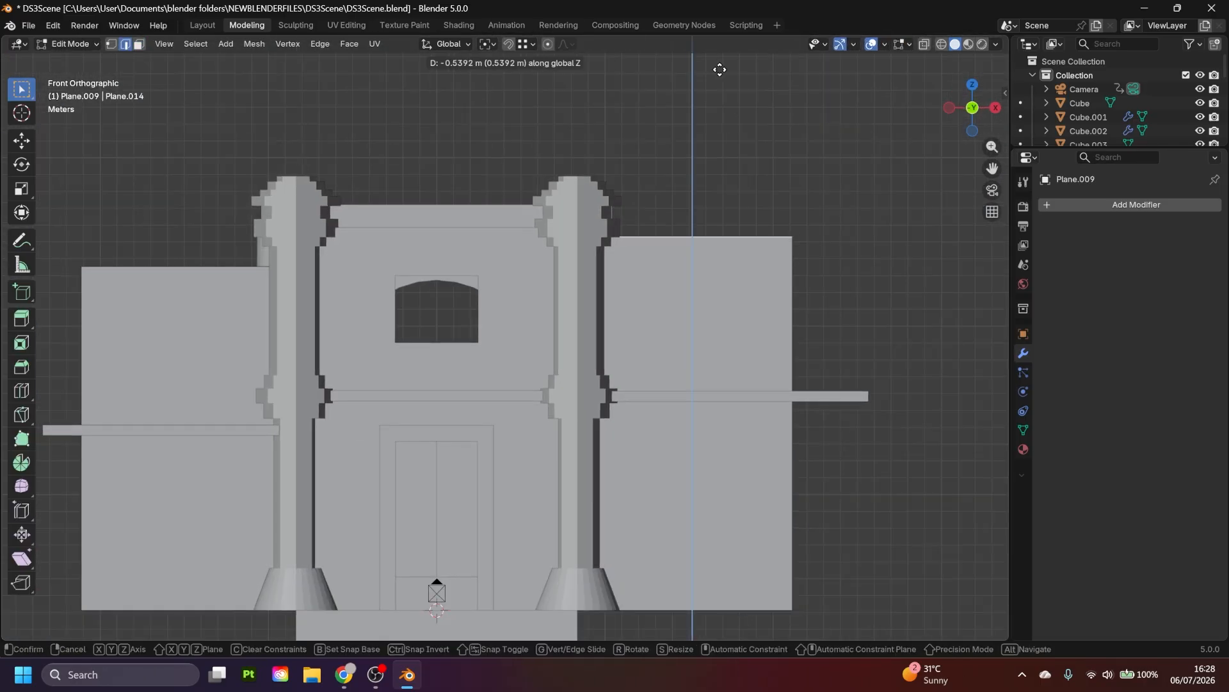
{"action": "left_click", "coordinate": [992, 191]}
{"action": "key", "text": "ctrl+s"}
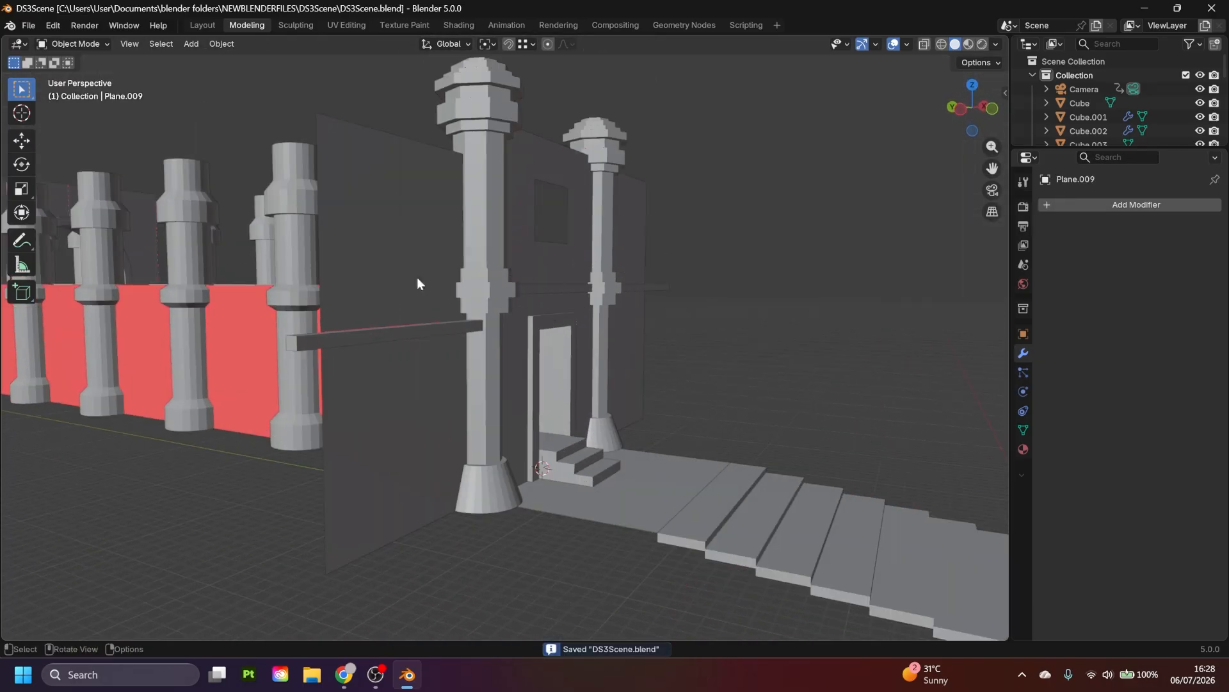
- Merge the wall block's vertices and bevel its two upper corner edges with multiple segments to form a rounded arch
{"action": "key", "text": "g"}
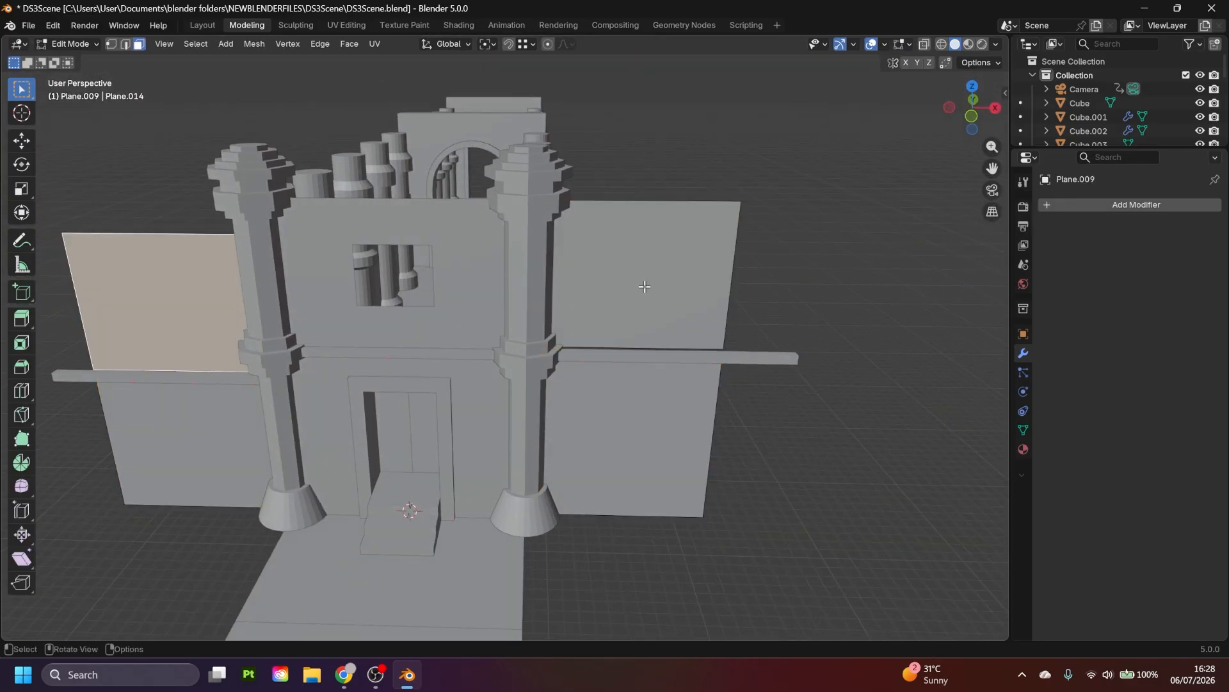
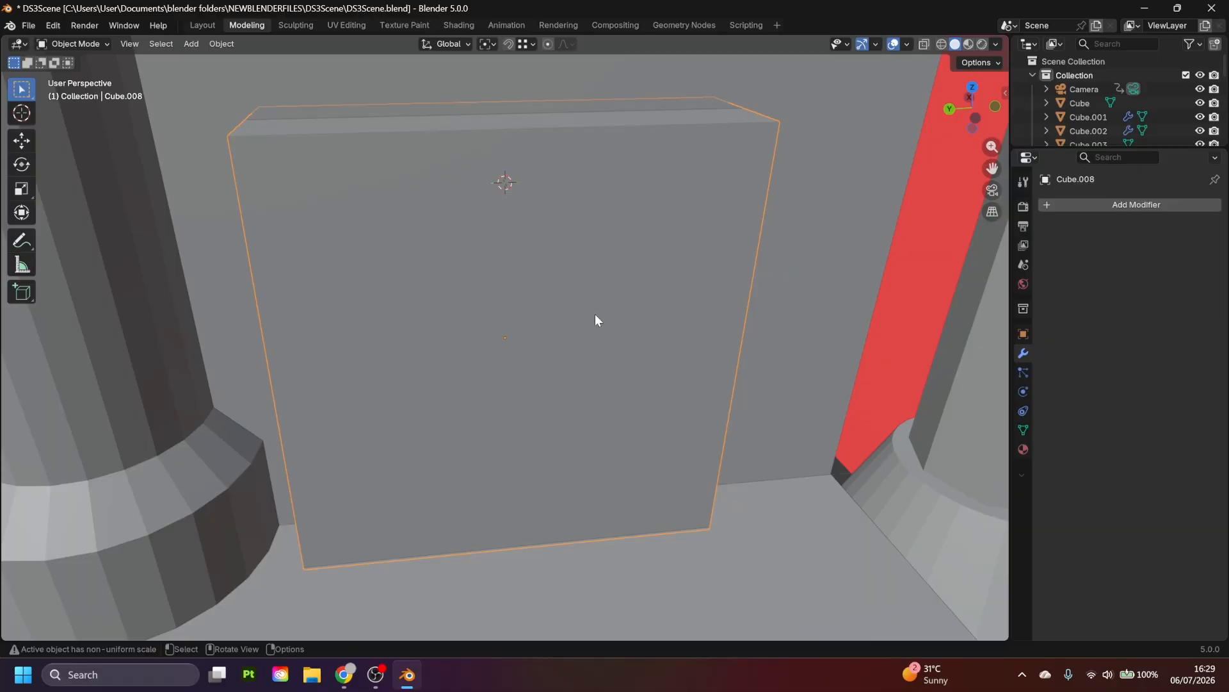
{"action": "left_click", "coordinate": [413, 133]}
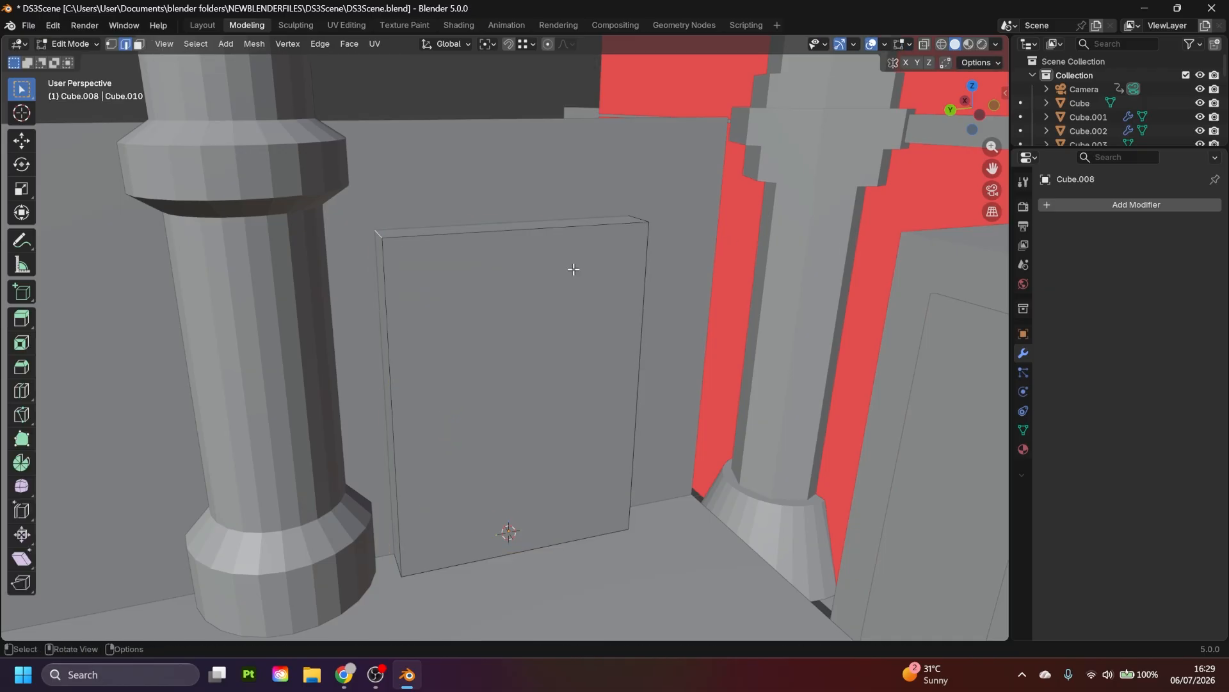
{"action": "key", "text": "a"}
{"action": "key", "text": "m"}
{"action": "left_click", "coordinate": [572, 268]}
{"action": "left_click", "coordinate": [378, 233]}
{"action": "left_click", "coordinate": [639, 218], "text": "shift"}
{"action": "key", "text": "ctrl+b"}
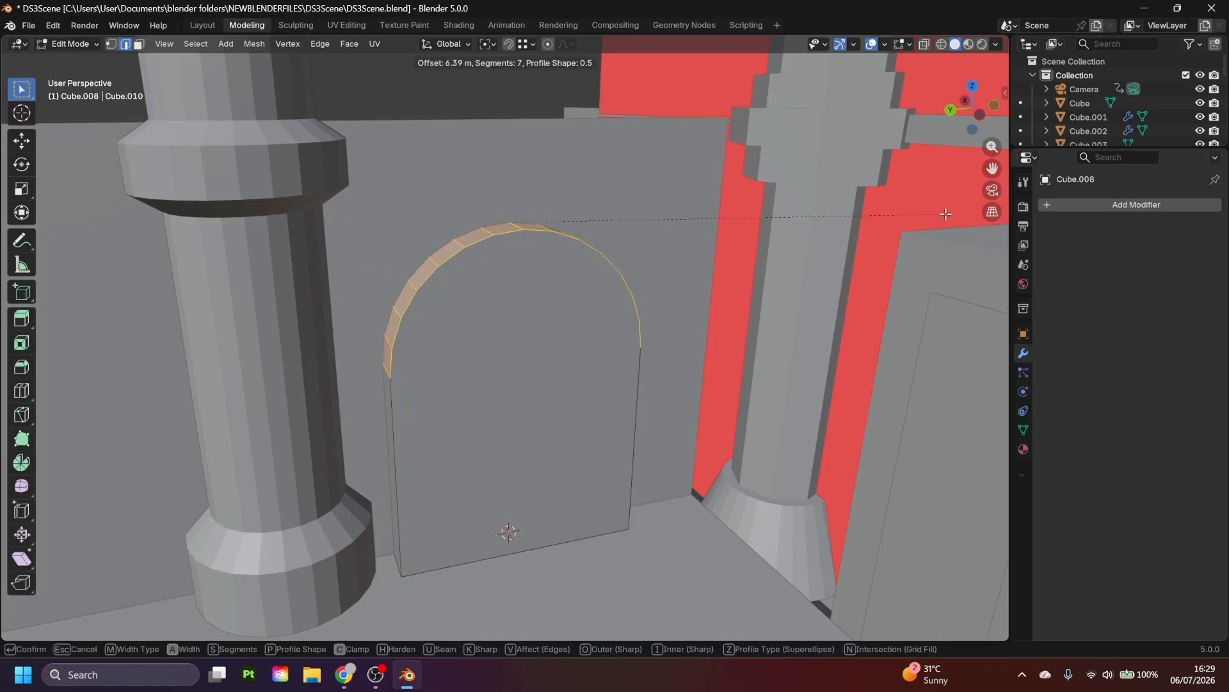
{"action": "scroll", "coordinate": [944, 214], "scroll_direction": "down", "scroll_amount": 1}
{"action": "left_click", "coordinate": [944, 214]}
- Move the arch block's selected face along X to adjust its depth against the corridor wall
{"action": "key", "text": "Tab"}
{"action": "key", "text": "Tab"}
{"action": "key", "text": "3"}
{"action": "left_click", "coordinate": [500, 314]}
{"action": "middle_click_drag", "start_coordinate": [500, 313], "coordinate": [577, 410]}
{"action": "left_click", "coordinate": [513, 423]}
{"action": "key", "text": "g"}
{"action": "key", "text": "x"}
{"action": "left_click", "coordinate": [513, 410]}
- Merge the arch's vertices by distance, then inset its front and back faces and bridge them into an open archway
{"action": "left_click", "coordinate": [623, 310], "text": "shift"}
{"action": "key", "text": "Tab"}
{"action": "key", "text": "Tab"}
{"action": "key", "text": "a"}
{"action": "key", "text": "m"}
{"action": "key", "text": "b"}
{"action": "left_click", "coordinate": [577, 410]}
{"action": "key", "text": "i"}
{"action": "left_click", "coordinate": [628, 333]}
{"action": "key", "text": "F3"}
{"action": "key", "text": "Return"}
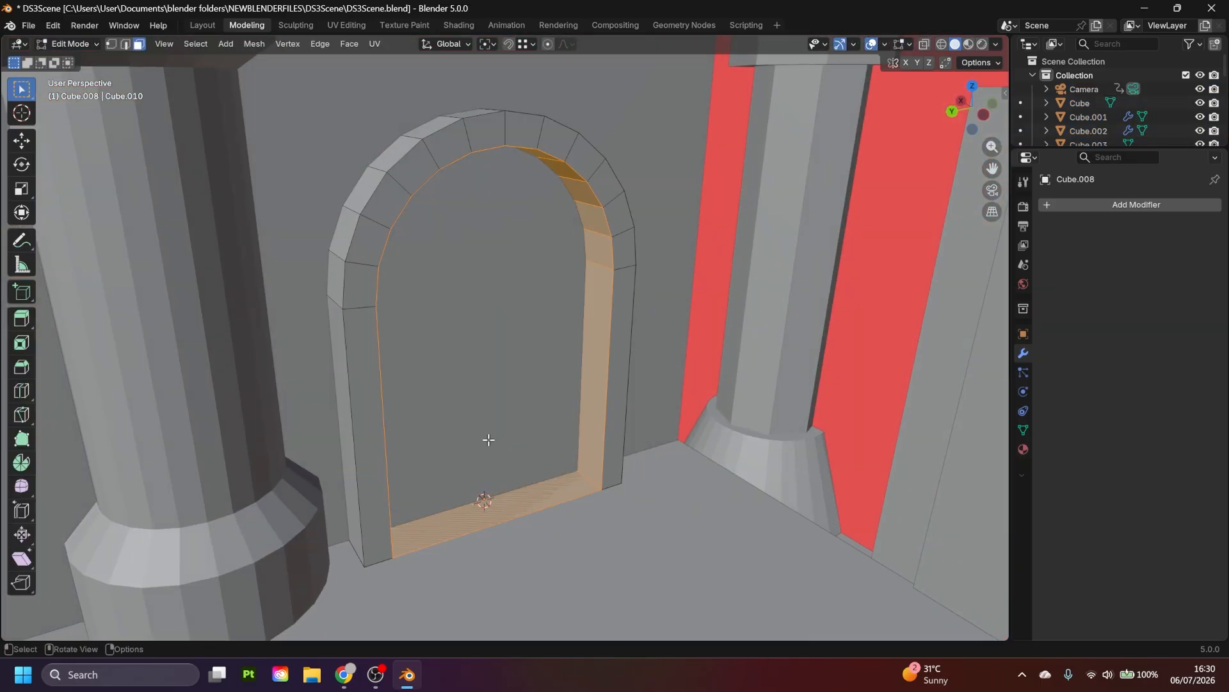
- Delete the bottom face of the archway's opening and save the scene file
{"action": "left_click", "coordinate": [520, 488]}
{"action": "key", "text": "x"}
{"action": "left_click", "coordinate": [522, 477]}
{"action": "key", "text": "a"}
{"action": "middle_click_drag", "start_coordinate": [573, 458], "coordinate": [589, 436]}
{"action": "key", "text": "Tab"}
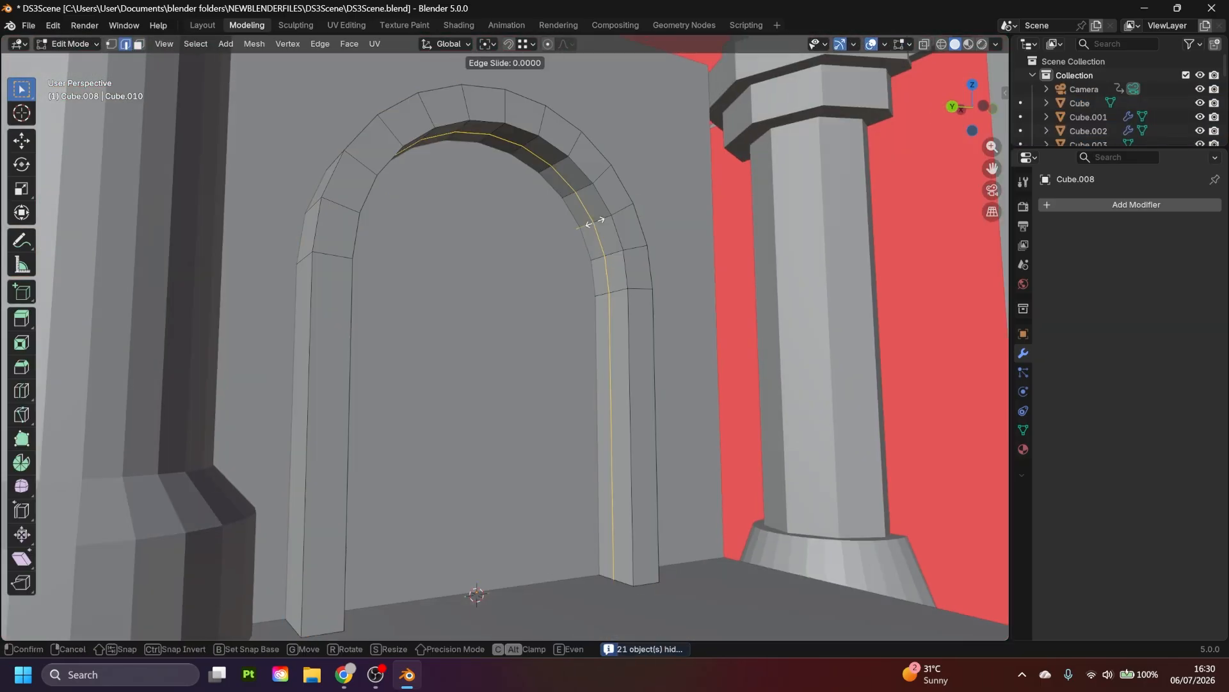
{"action": "key", "text": "alt+z"}
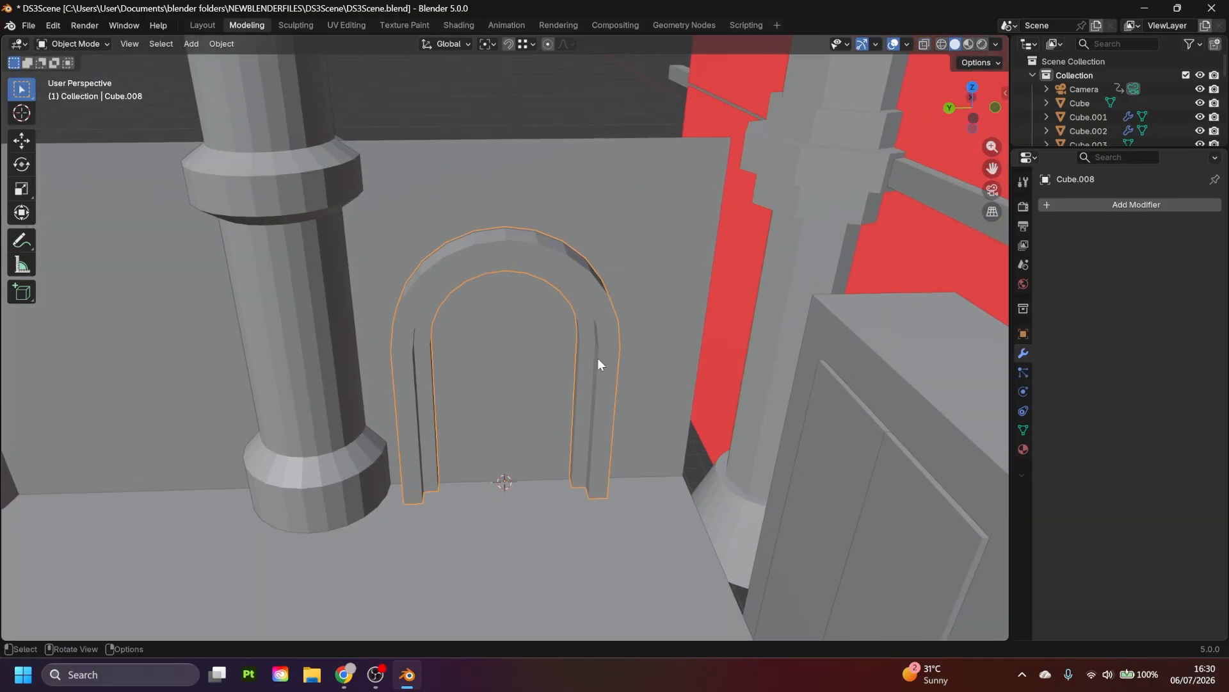
{"action": "key", "text": "ctrl+s"}
- Duplicate the arch along Y between the corridor columns and mirror the arches along X onto the opposite wall
{"action": "key", "text": "g"}
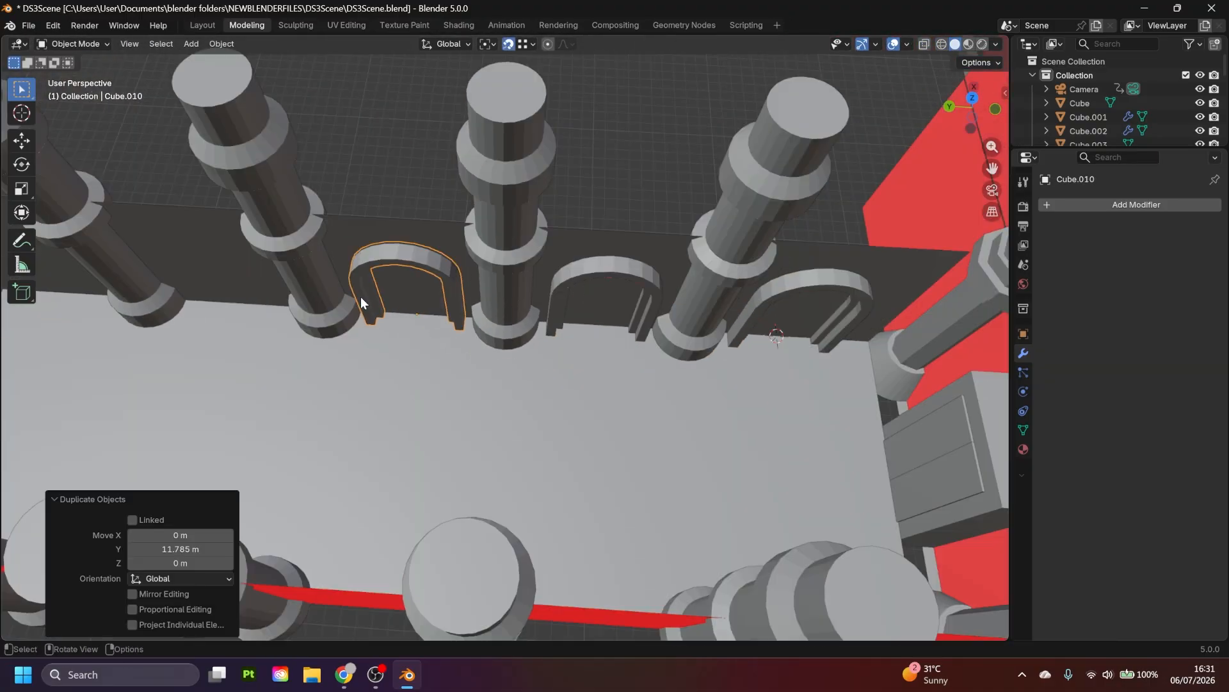
{"action": "middle_click_drag", "start_coordinate": [361, 296], "coordinate": [328, 296]}
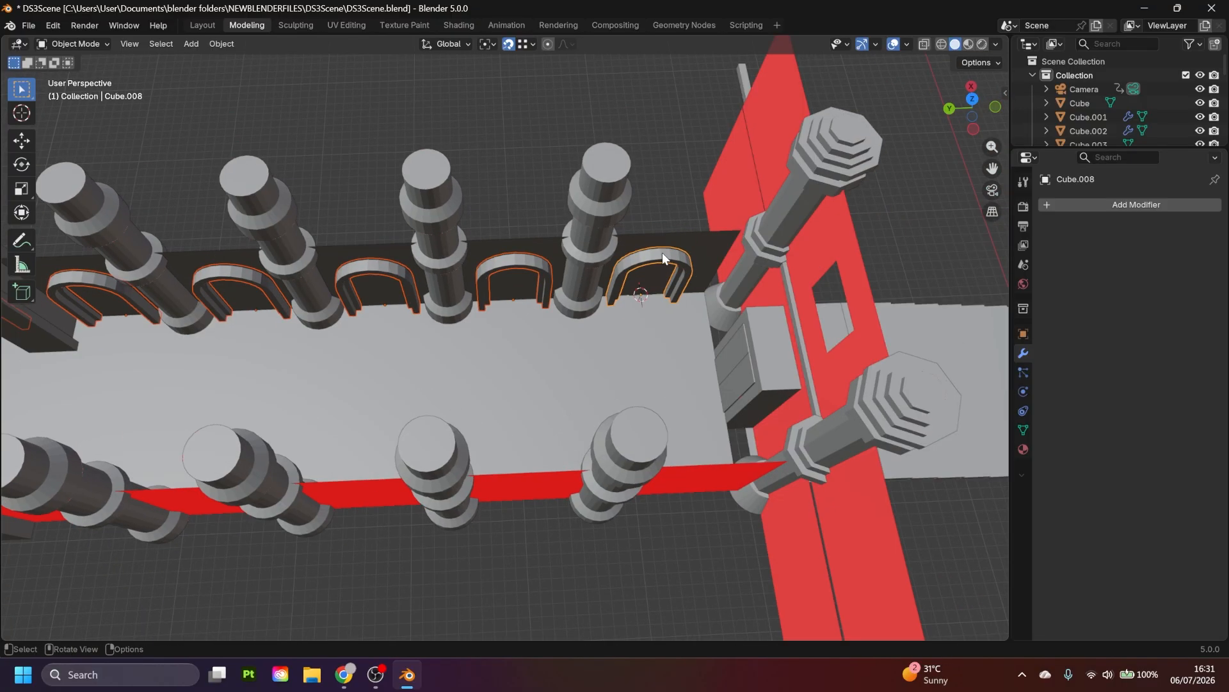
{"action": "left_click", "coordinate": [1077, 205]}
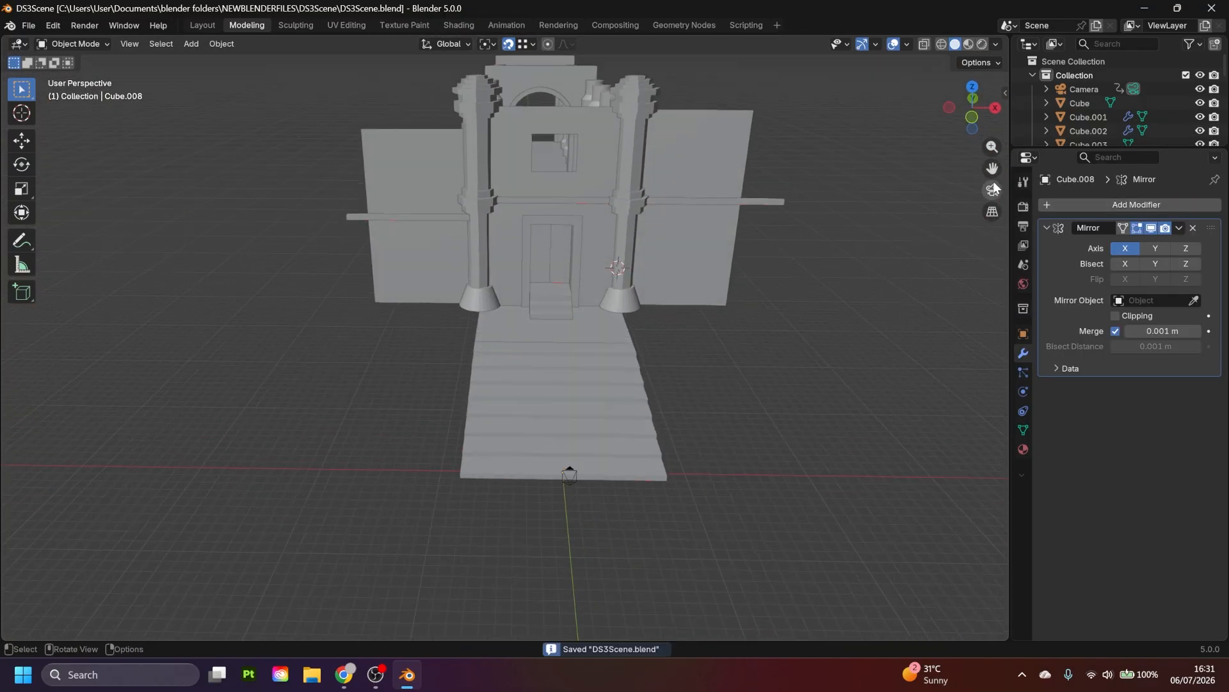
- Move the new cube along X until it sits flush against the right edge of the front staircase
{"action": "left_click", "coordinate": [545, 369]}
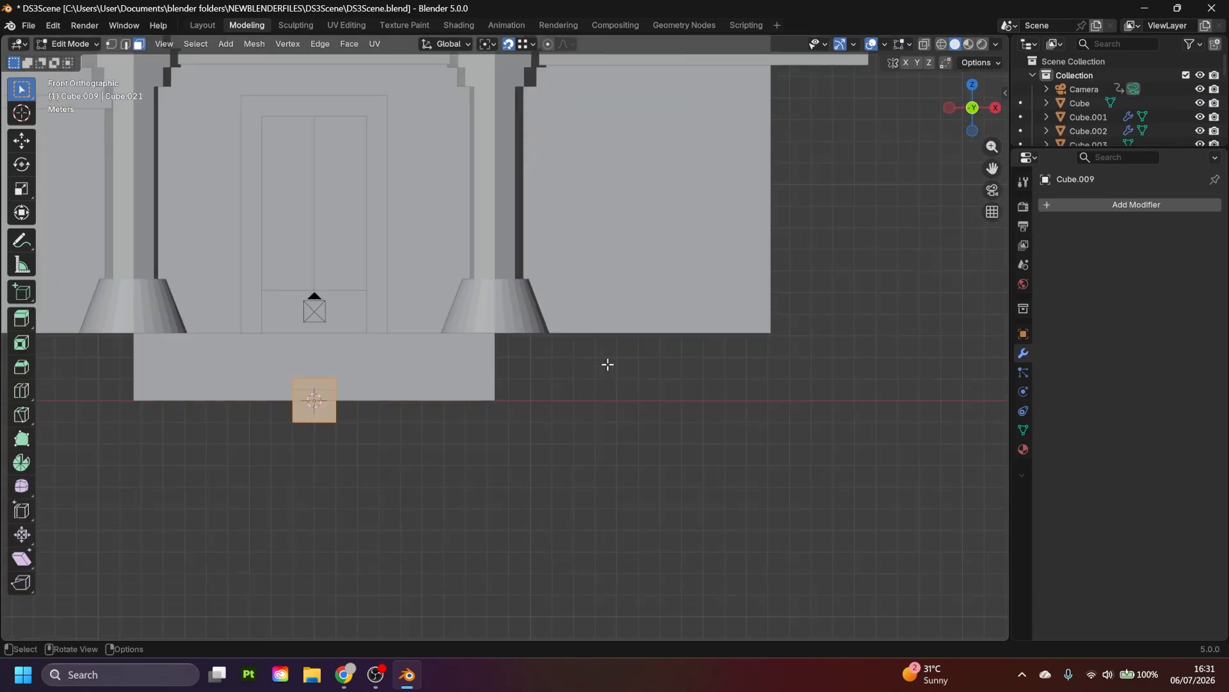
{"action": "key", "text": "g"}
{"action": "key", "text": "x"}
{"action": "left_click", "coordinate": [823, 365]}
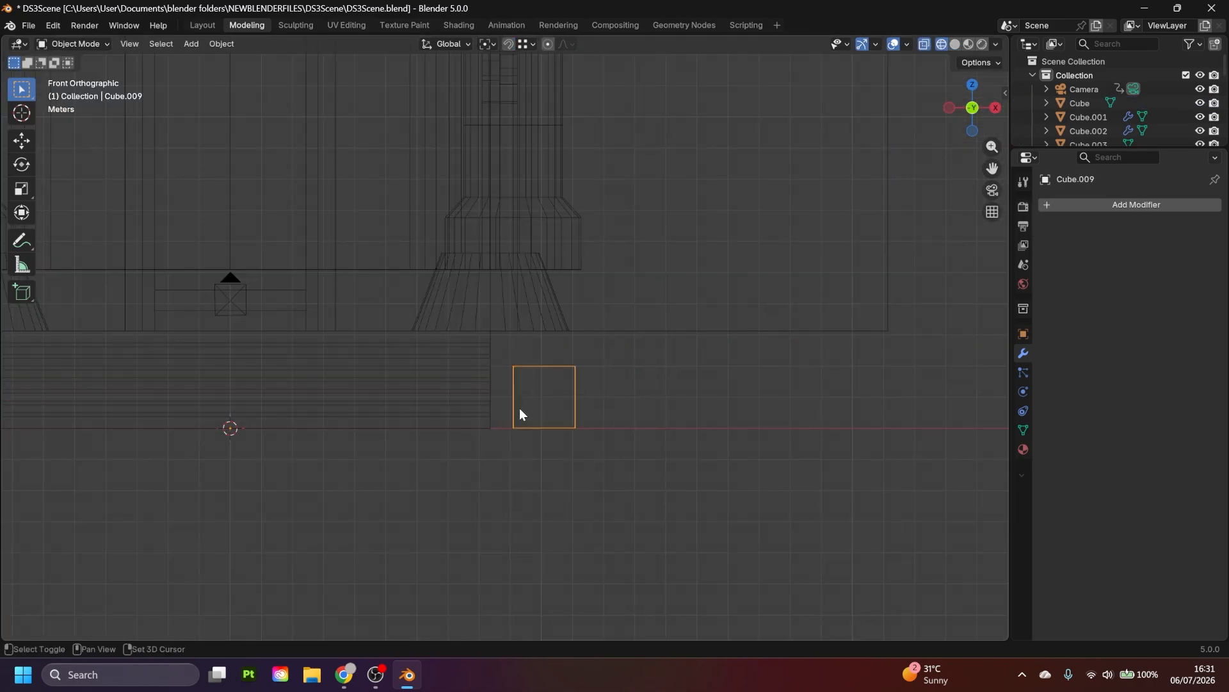
{"action": "key", "text": "g"}
{"action": "key", "text": "x"}
{"action": "left_click", "coordinate": [502, 414]}
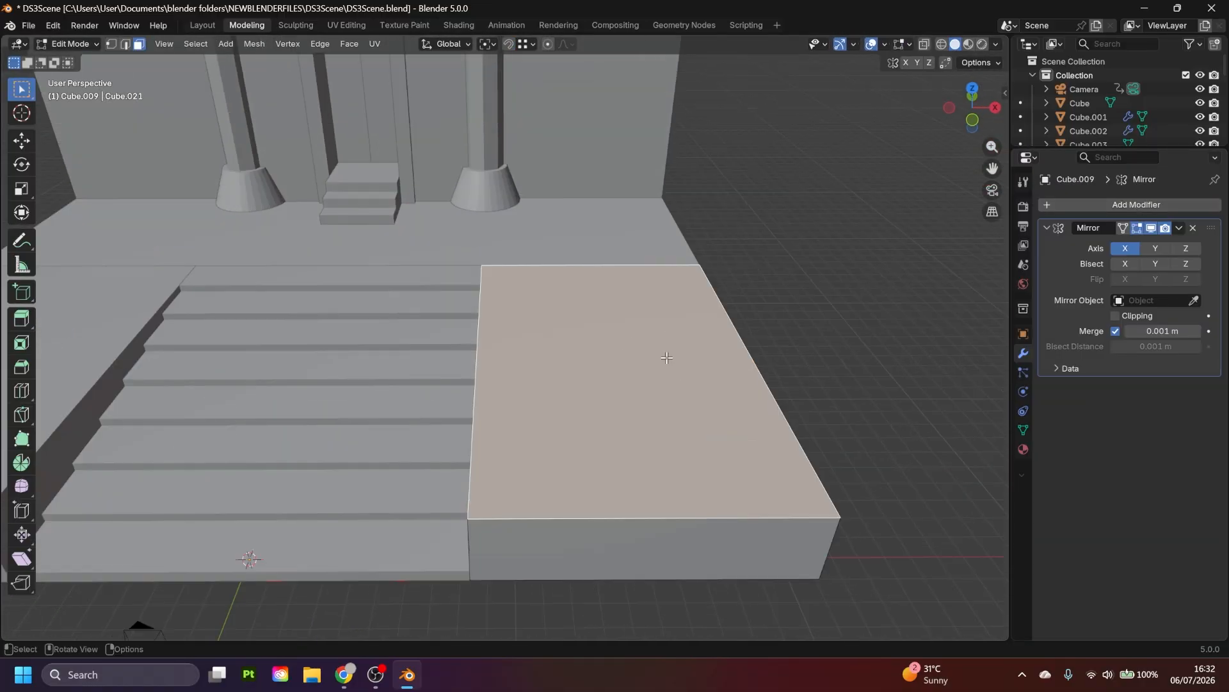
- Inset the top face of the block beside the stairs by about 0.761 m and extrude it downward as a recess
{"action": "key", "text": "i"}
{"action": "left_click", "coordinate": [778, 327]}
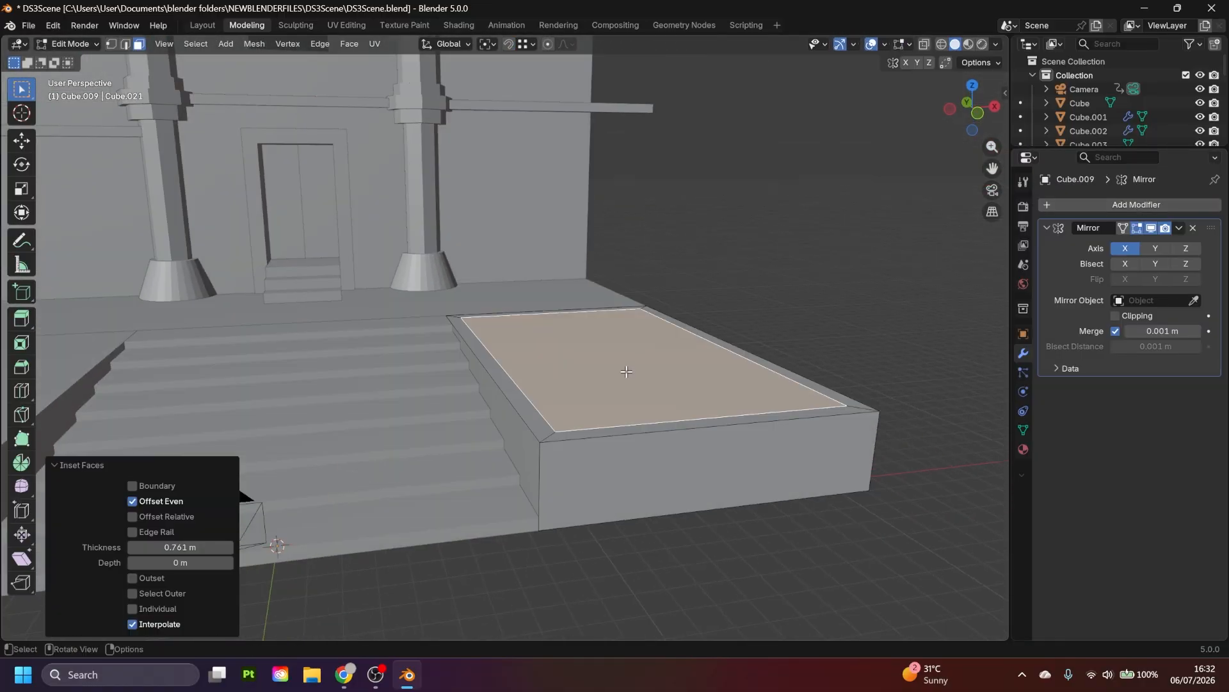
{"action": "key", "text": "e"}
{"action": "left_click", "coordinate": [794, 345]}
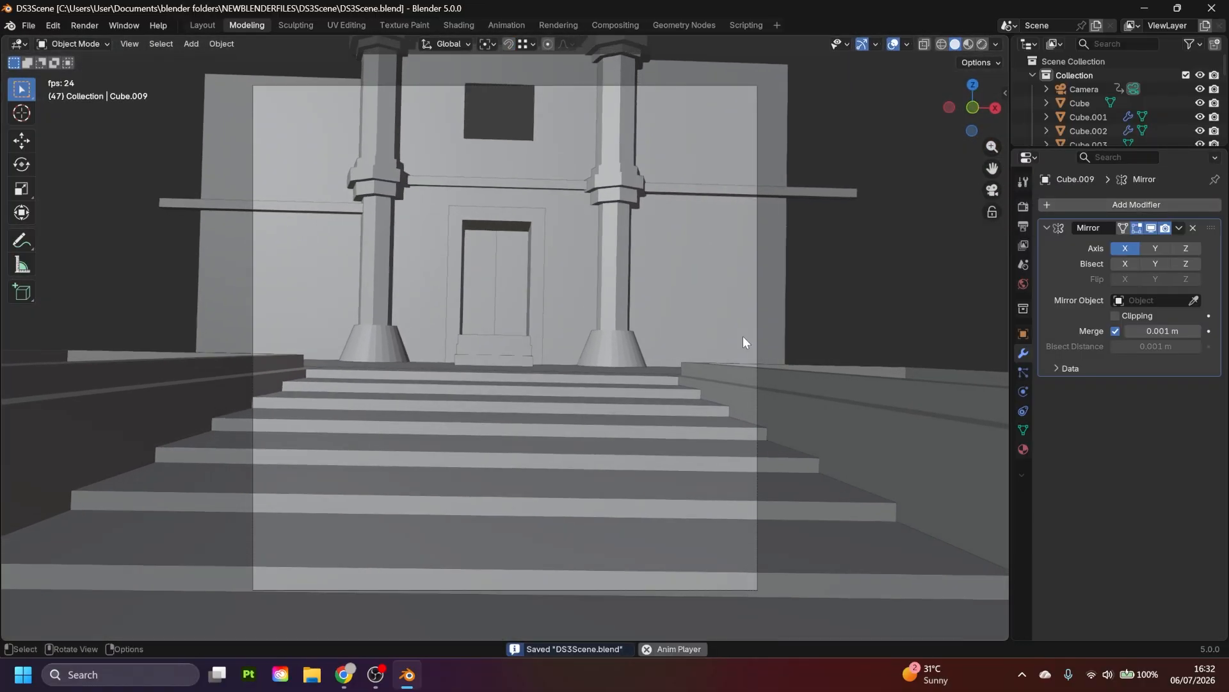
- Stop the camera animation playback, leave the camera view, and save the scene file
{"action": "key", "text": "Escape"}
{"action": "key", "text": "KP_0"}
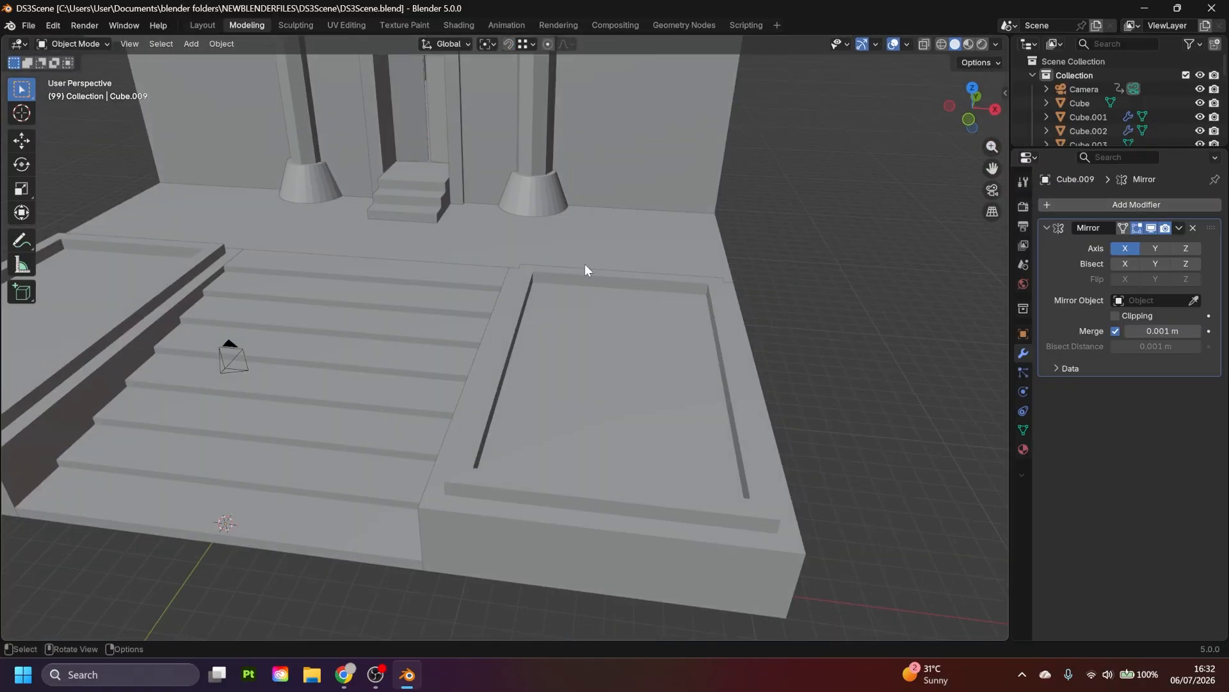
{"action": "scroll", "coordinate": [585, 263], "scroll_direction": "down", "scroll_amount": 5}
{"action": "key", "text": "ctrl+s"}
- Examine the entrance facade, front staircase, and recessed side blocks from several angles
{"action": "middle_click_drag", "start_coordinate": [497, 351], "coordinate": [621, 343]}
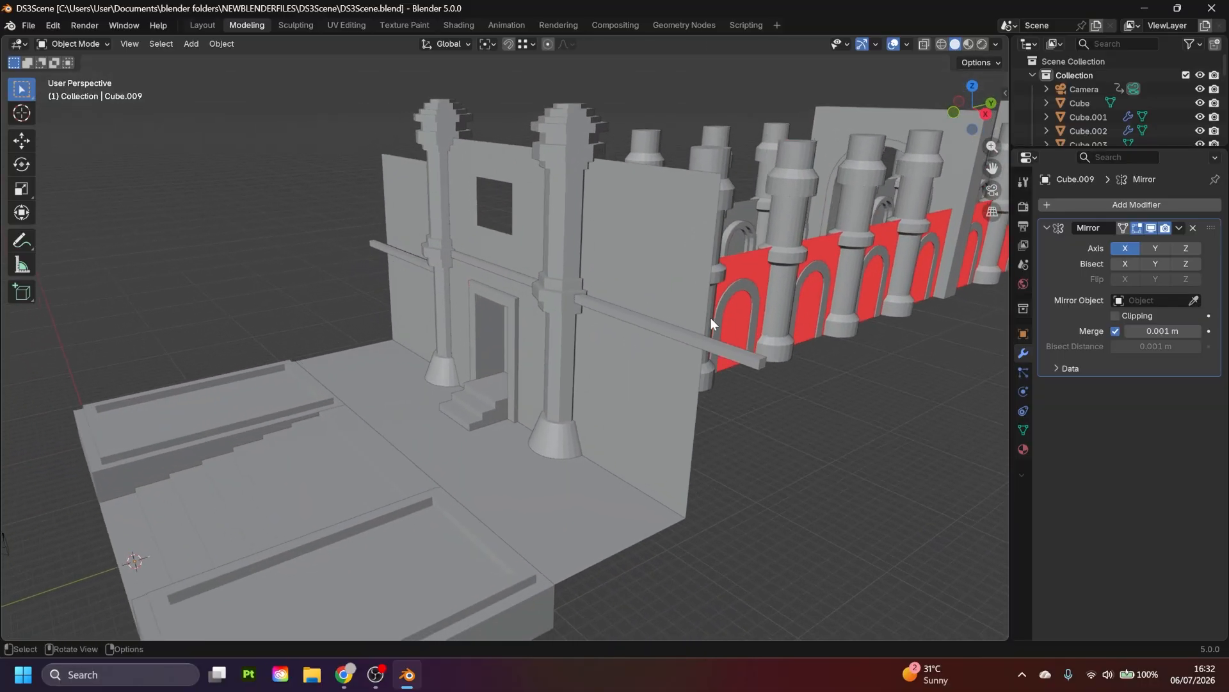
{"action": "mouse_move", "coordinate": [550, 309]}
{"action": "middle_mouse_down"}
{"action": "mouse_move", "coordinate": [575, 318]}
{"action": "mouse_move", "coordinate": [558, 316]}
{"action": "middle_mouse_up"}
{"action": "middle_click_drag", "start_coordinate": [511, 384], "coordinate": [562, 395]}
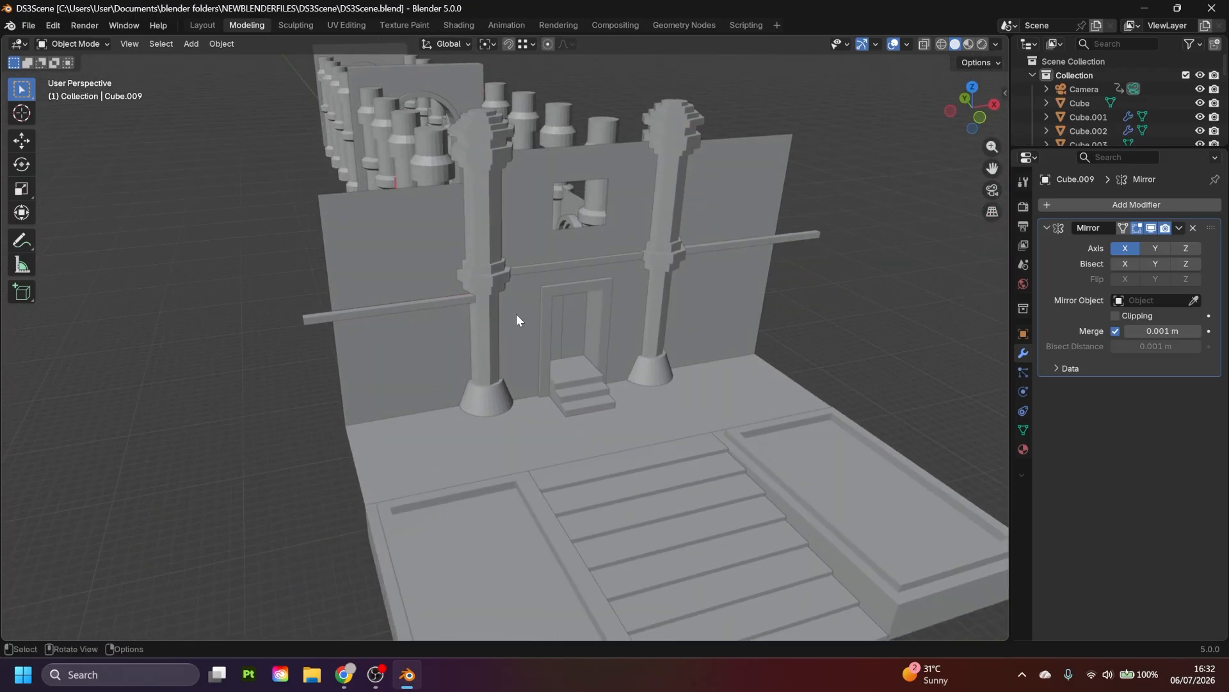
{"action": "middle_click_drag", "start_coordinate": [516, 314], "coordinate": [613, 369]}
{"action": "scroll", "coordinate": [614, 369], "scroll_direction": "up", "scroll_amount": 1}
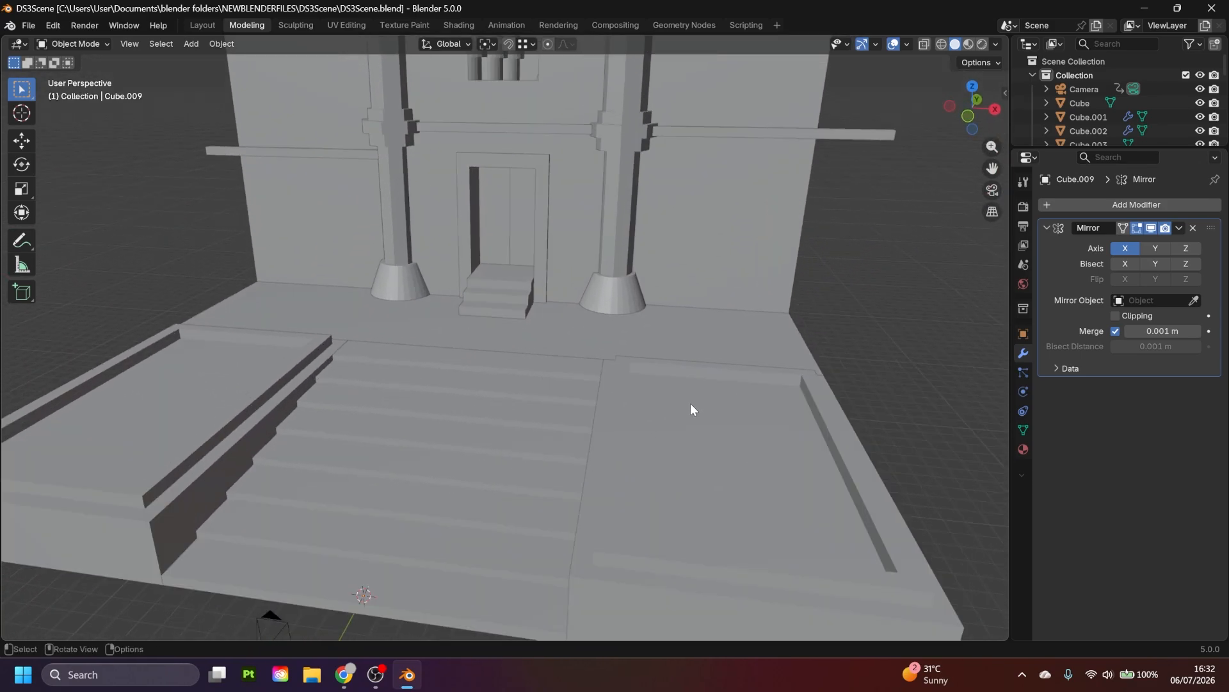
{"action": "middle_click_drag", "start_coordinate": [690, 402], "coordinate": [564, 370], "text": "shift"}
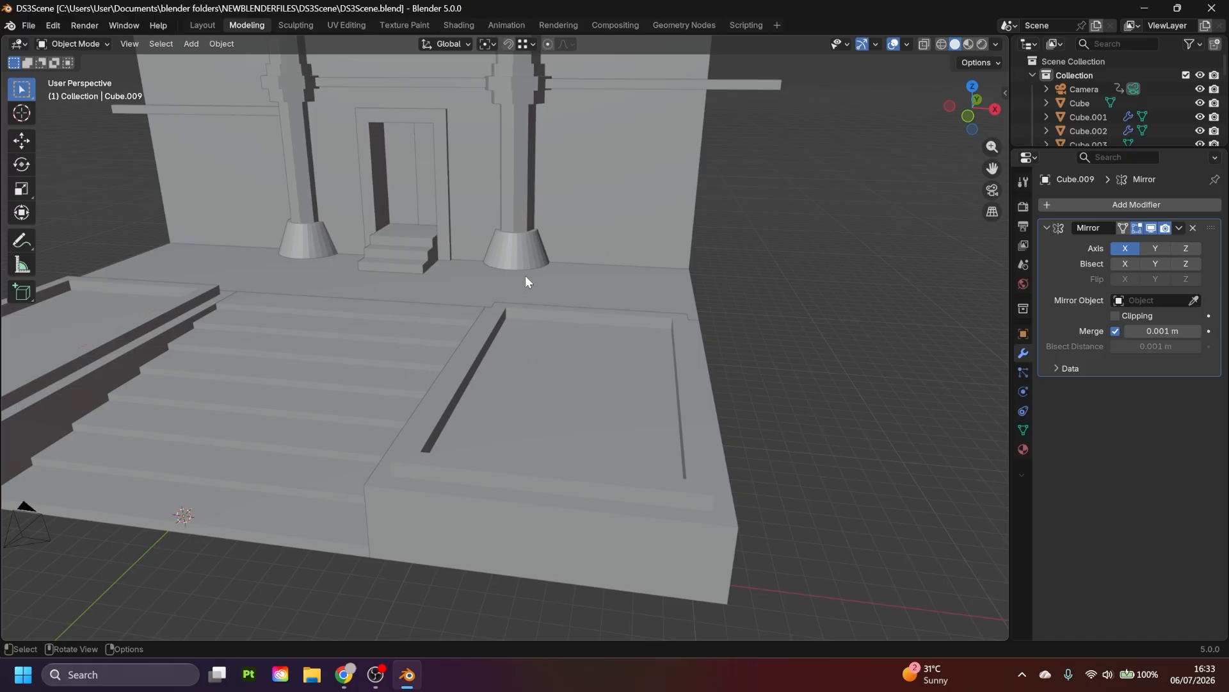
{"action": "middle_click_drag", "start_coordinate": [504, 310], "coordinate": [580, 442], "text": "shift"}
{"action": "middle_click_drag", "start_coordinate": [521, 258], "coordinate": [516, 286]}
{"action": "scroll", "coordinate": [528, 424], "scroll_direction": "up", "scroll_amount": 2}
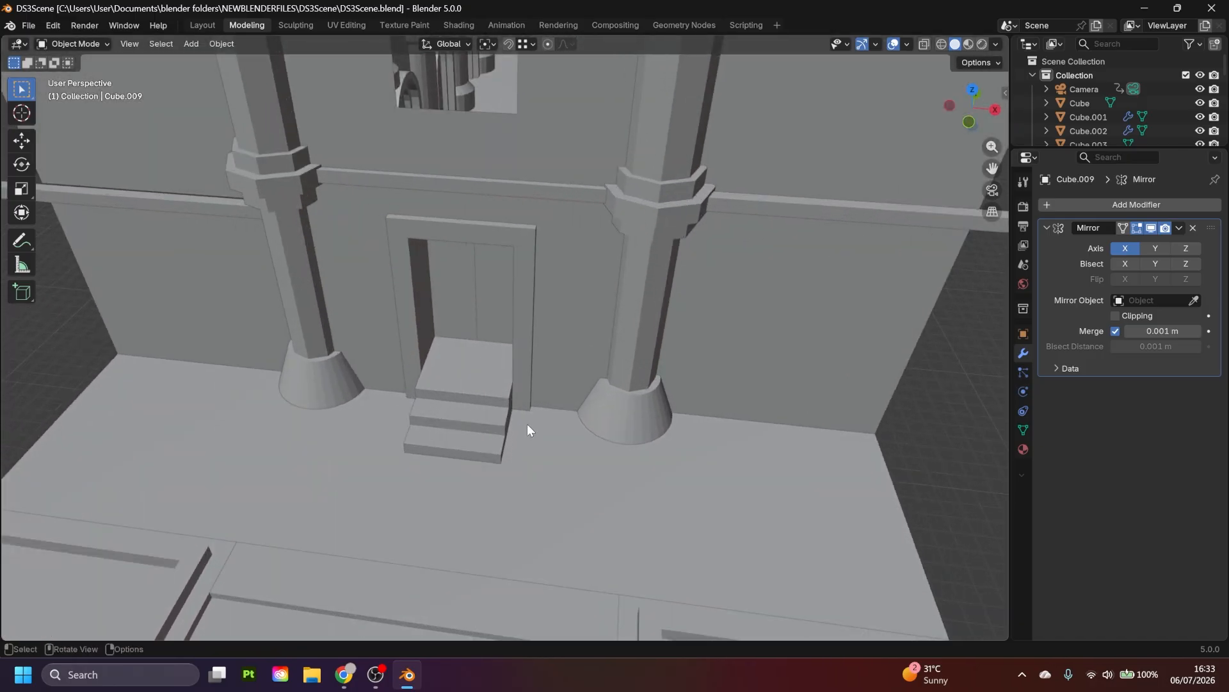
{"action": "middle_click_drag", "start_coordinate": [504, 447], "coordinate": [526, 341], "text": "shift"}
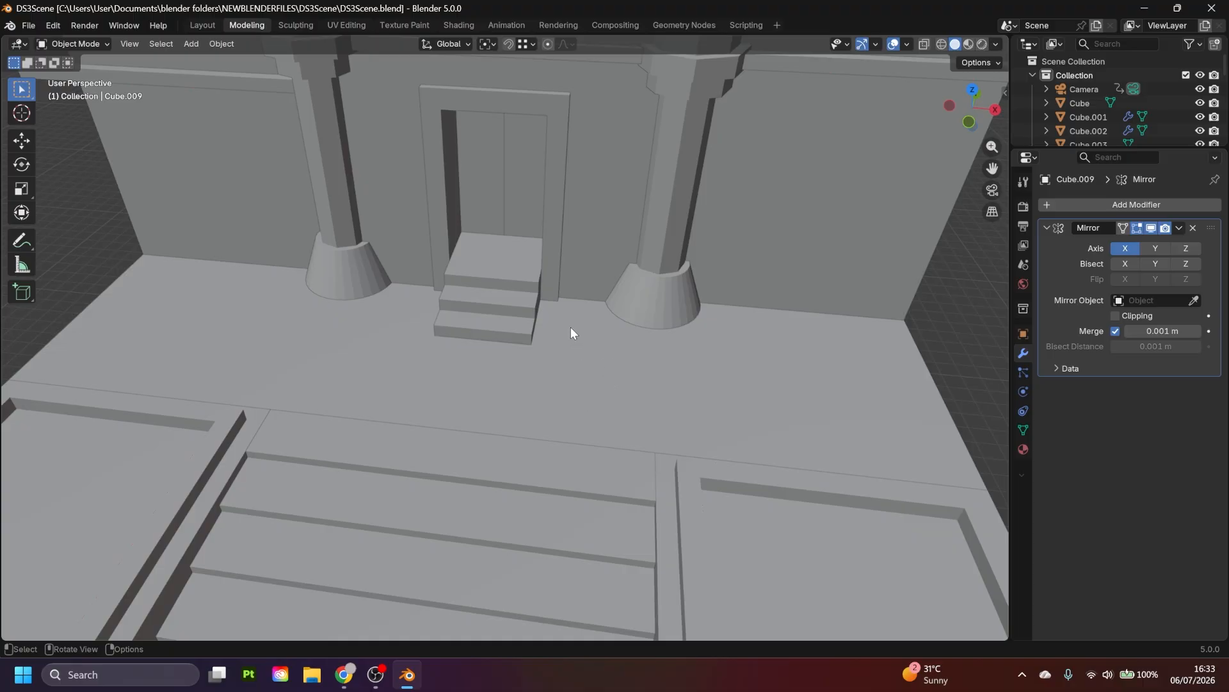
{"action": "middle_click_drag", "start_coordinate": [518, 412], "coordinate": [561, 306], "text": "shift"}
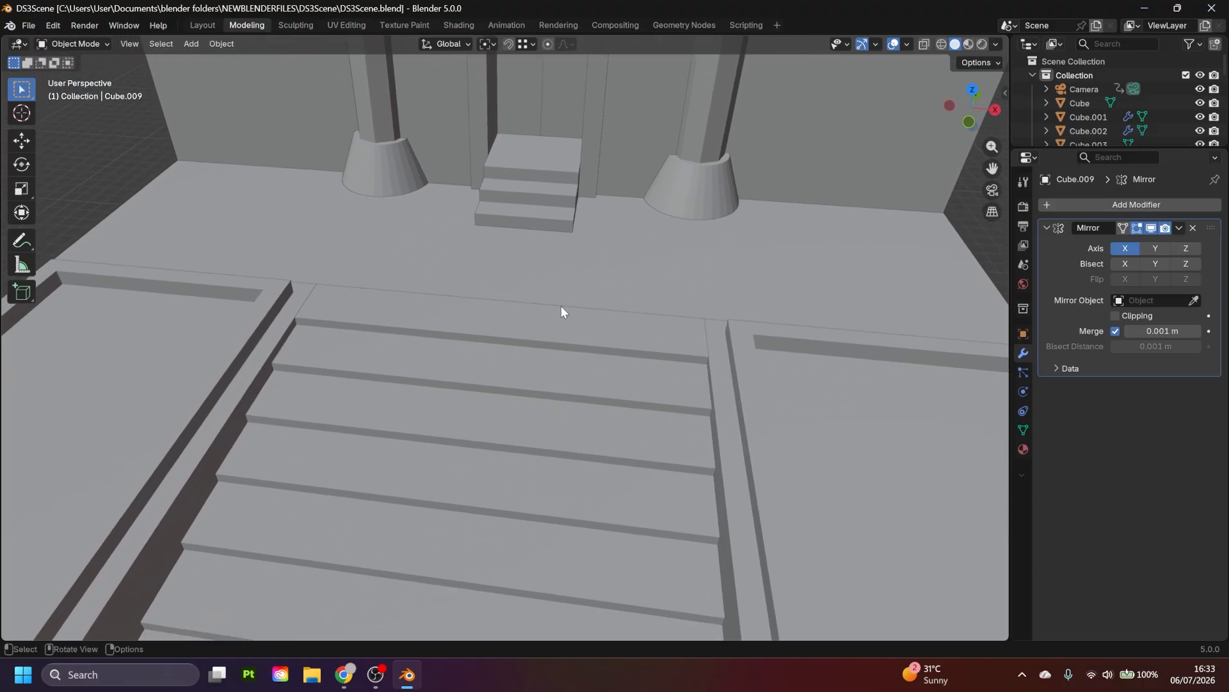
{"action": "scroll", "coordinate": [561, 306], "scroll_direction": "down", "scroll_amount": 1}
{"action": "middle_click_drag", "start_coordinate": [371, 400], "coordinate": [426, 308], "text": "shift"}
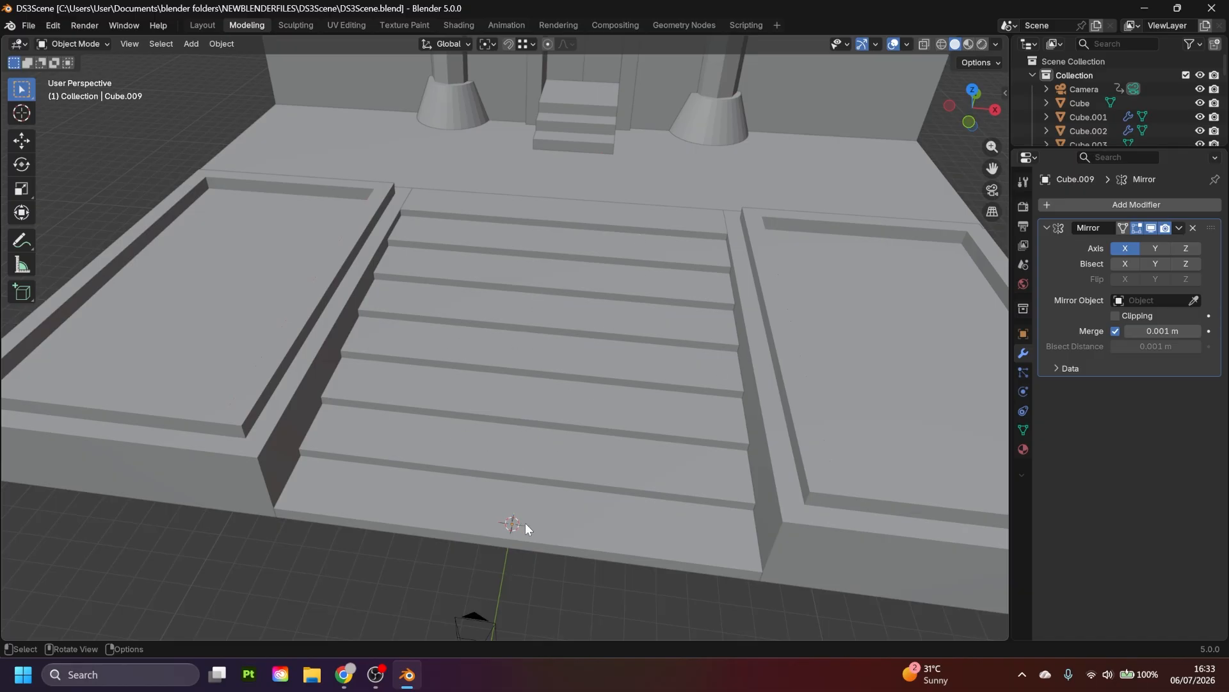
- Select and frame the left door panel, and inspect the doorway and its steps up close
{"action": "middle_click_drag", "start_coordinate": [526, 523], "coordinate": [592, 358]}
{"action": "scroll", "coordinate": [592, 359], "scroll_direction": "up", "scroll_amount": 3}
{"action": "left_click", "coordinate": [589, 306]}
{"action": "key", "text": "KP_Decimal"}
{"action": "middle_click_drag", "start_coordinate": [669, 311], "coordinate": [581, 280]}
{"action": "scroll", "coordinate": [569, 295], "scroll_direction": "down", "scroll_amount": 4}
{"action": "middle_click_drag", "start_coordinate": [526, 336], "coordinate": [549, 319]}
{"action": "scroll", "coordinate": [550, 319], "scroll_direction": "down", "scroll_amount": 3}
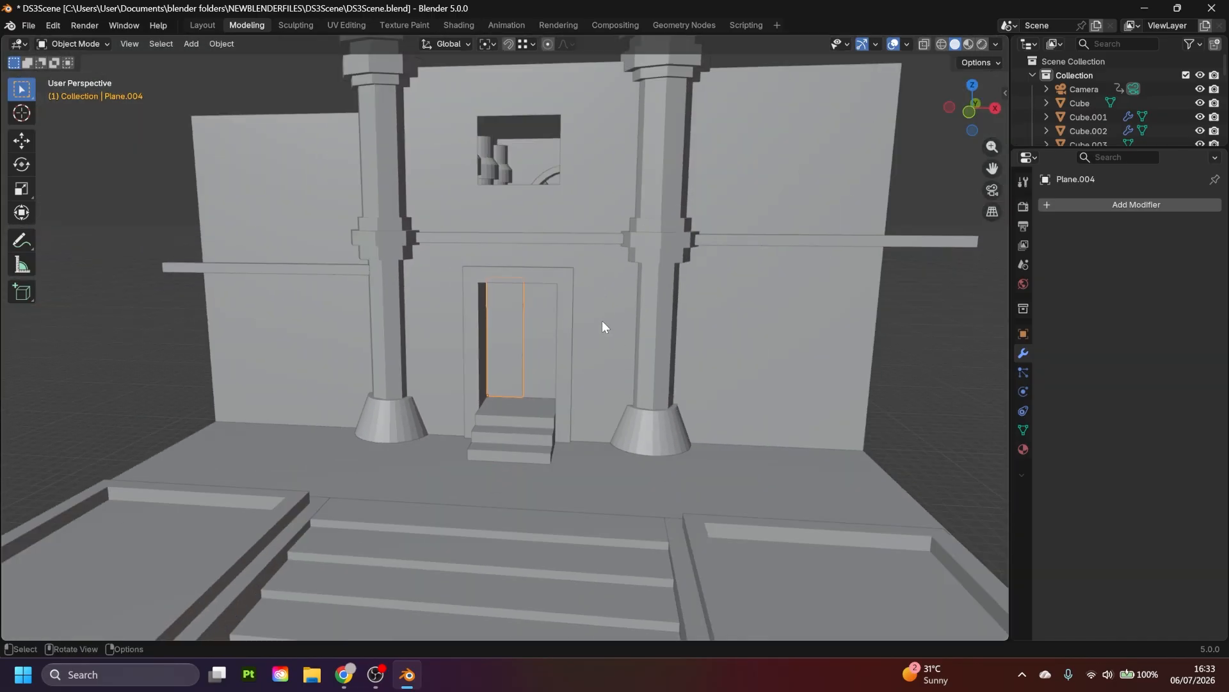
- Examine the whole scene from the outside and above, including the corridor's columns, wall arches, and large archways
{"action": "middle_click_drag", "start_coordinate": [679, 260], "coordinate": [607, 308]}
{"action": "scroll", "coordinate": [640, 267], "scroll_direction": "down", "scroll_amount": 4}
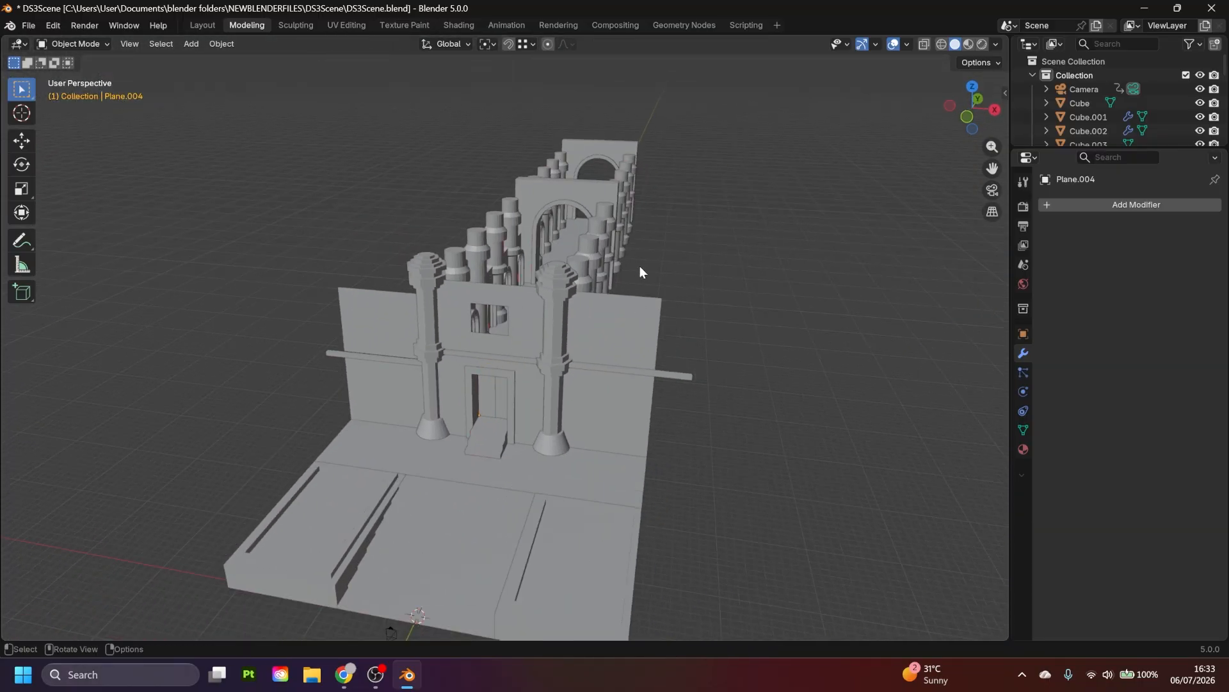
{"action": "middle_click_drag", "start_coordinate": [640, 266], "coordinate": [477, 325]}
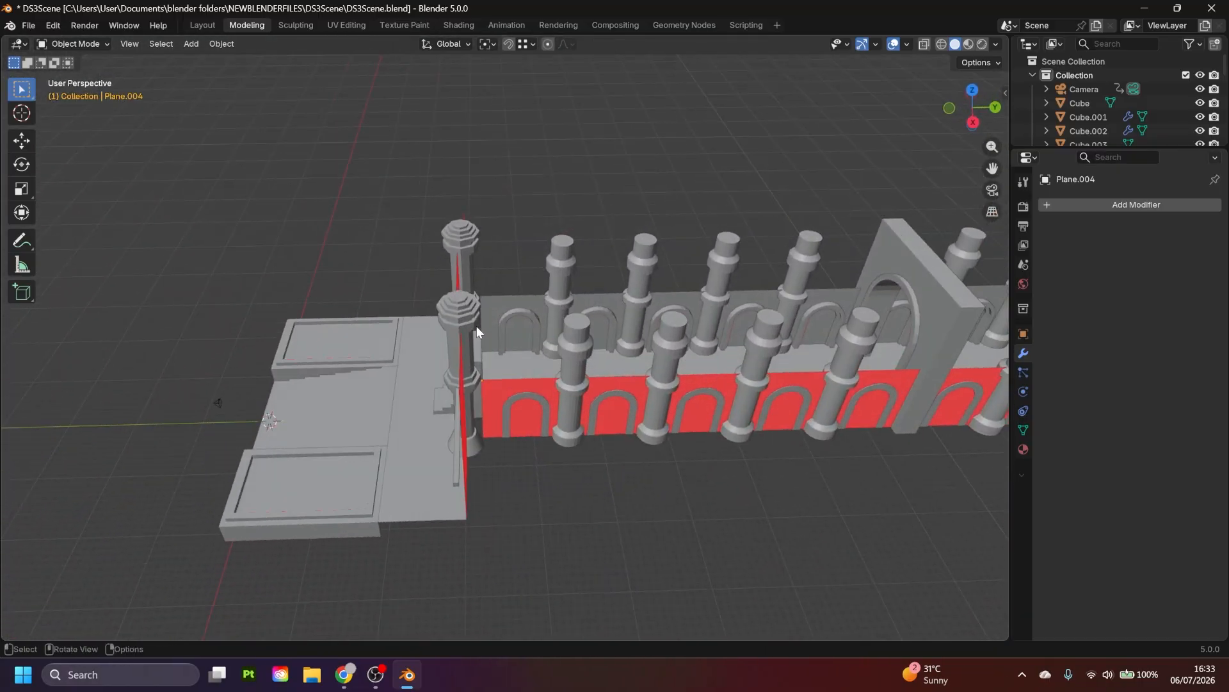
{"action": "scroll", "coordinate": [540, 354], "scroll_direction": "up", "scroll_amount": 4}
{"action": "middle_click_drag", "start_coordinate": [541, 355], "coordinate": [355, 359]}
{"action": "scroll", "coordinate": [544, 320], "scroll_direction": "up", "scroll_amount": 3}
{"action": "scroll", "coordinate": [544, 320], "scroll_direction": "down", "scroll_amount": 5}
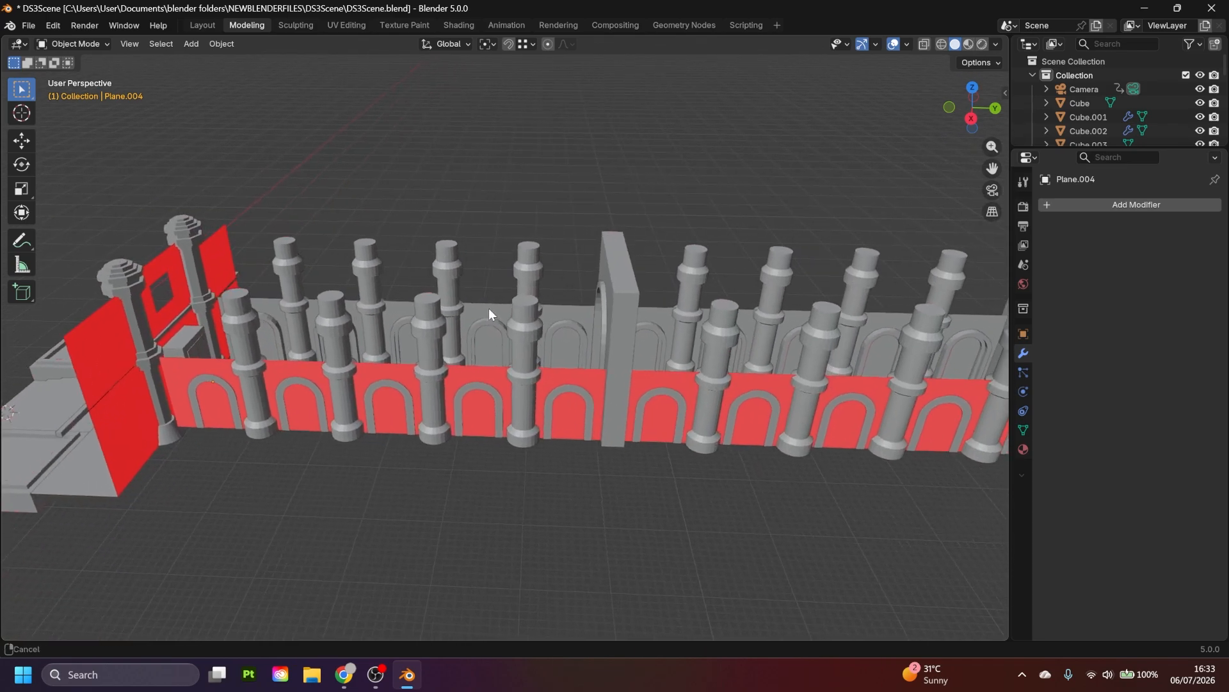
{"action": "middle_click_drag", "start_coordinate": [497, 316], "coordinate": [624, 339]}
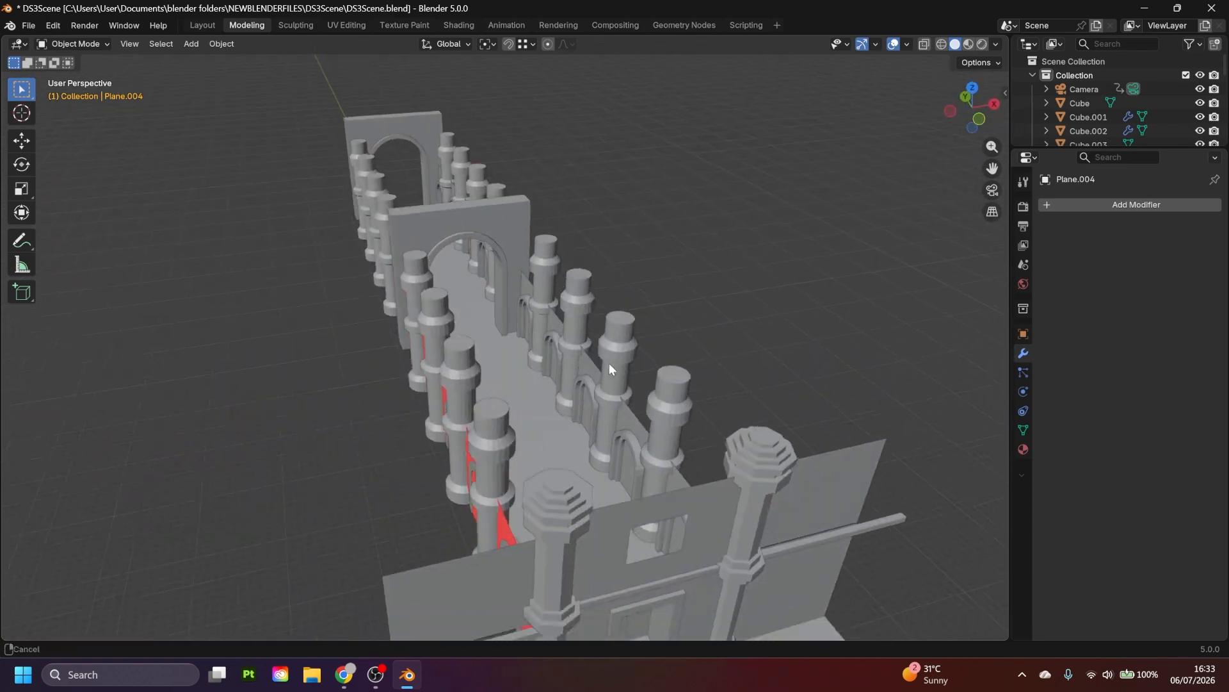
{"action": "scroll", "coordinate": [537, 379], "scroll_direction": "up", "scroll_amount": 4}
{"action": "scroll", "coordinate": [513, 359], "scroll_direction": "down", "scroll_amount": 2}
{"action": "middle_click_drag", "start_coordinate": [497, 323], "coordinate": [488, 249], "text": "shift"}
{"action": "scroll", "coordinate": [488, 249], "scroll_direction": "down", "scroll_amount": 5}
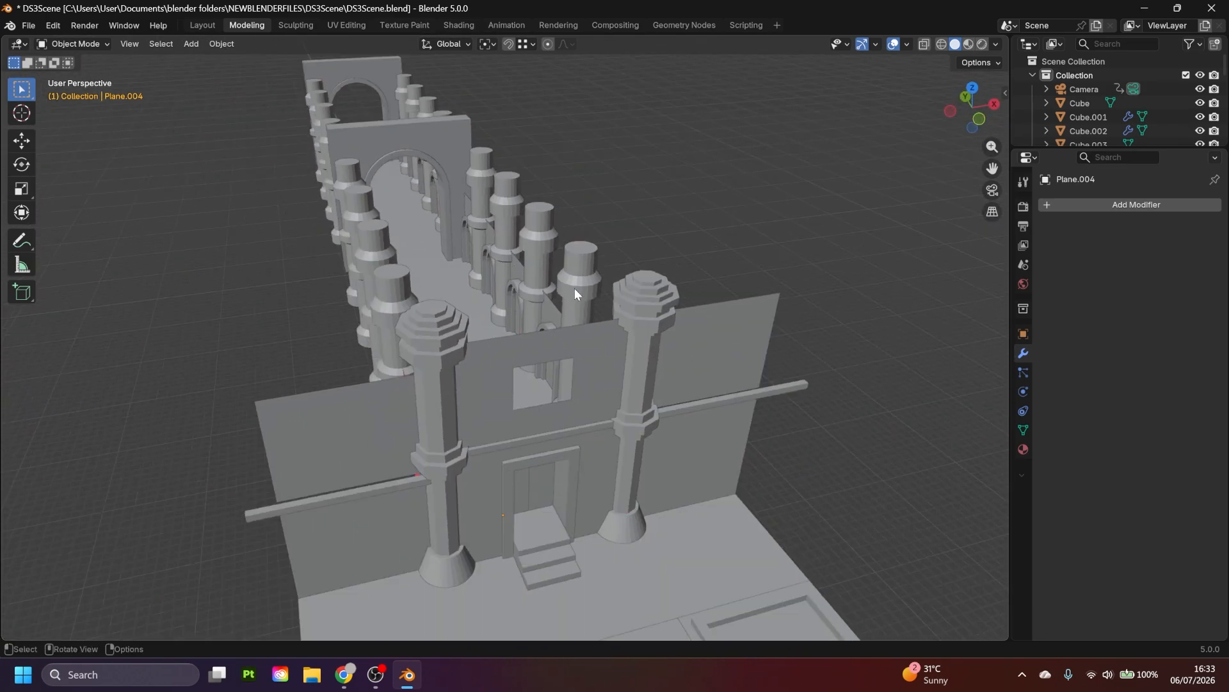
{"action": "scroll", "coordinate": [588, 281], "scroll_direction": "down", "scroll_amount": 3}
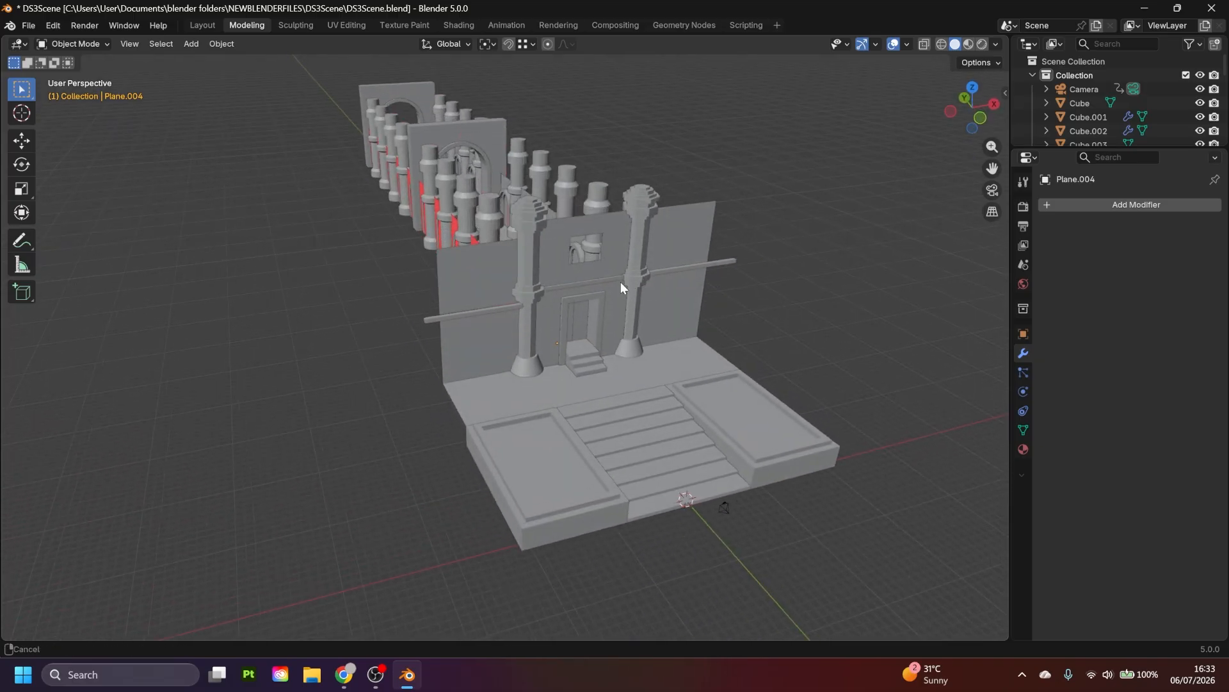